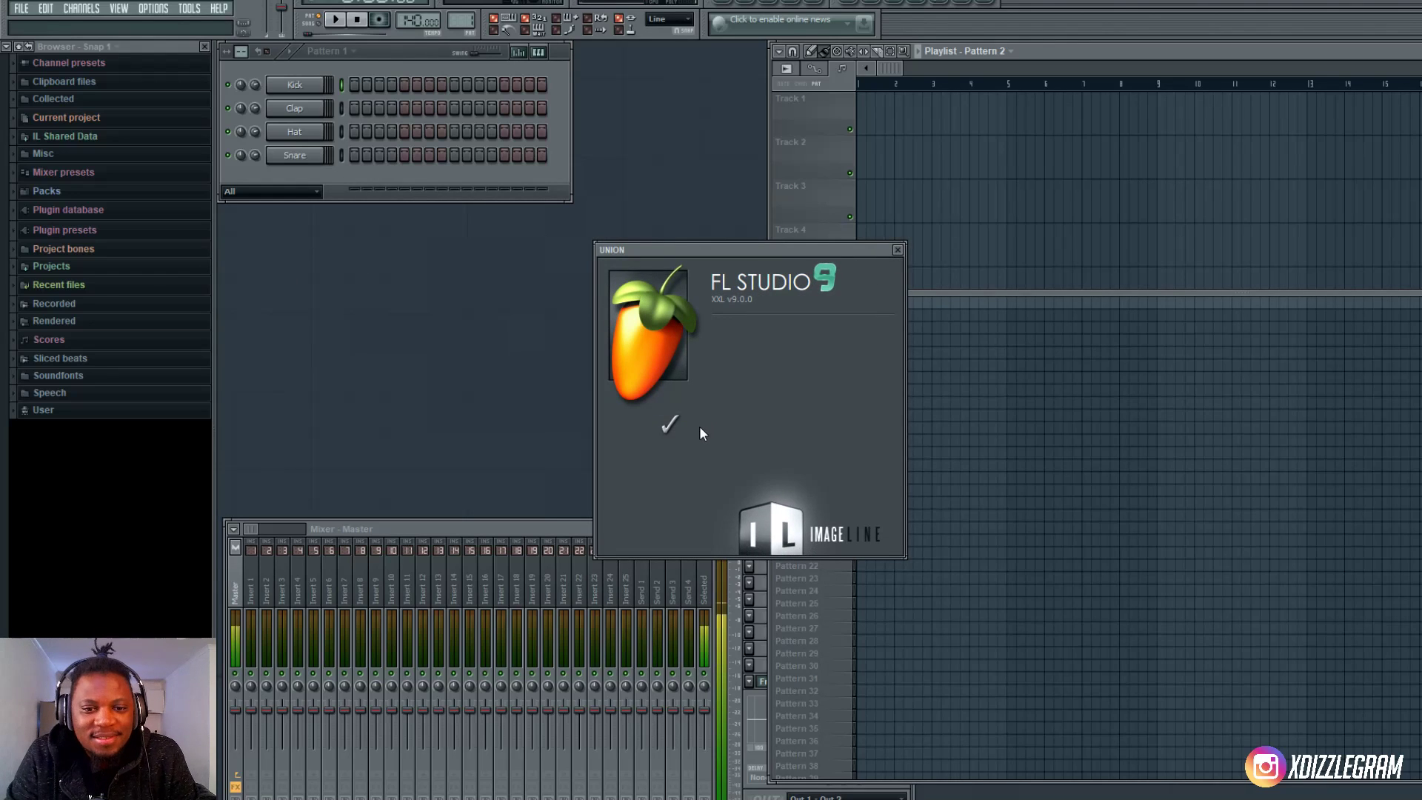
- Close the about window and check FL Studio's version history on the Wikipedia page in the web browser
{"action": "left_click", "coordinate": [671, 427]}
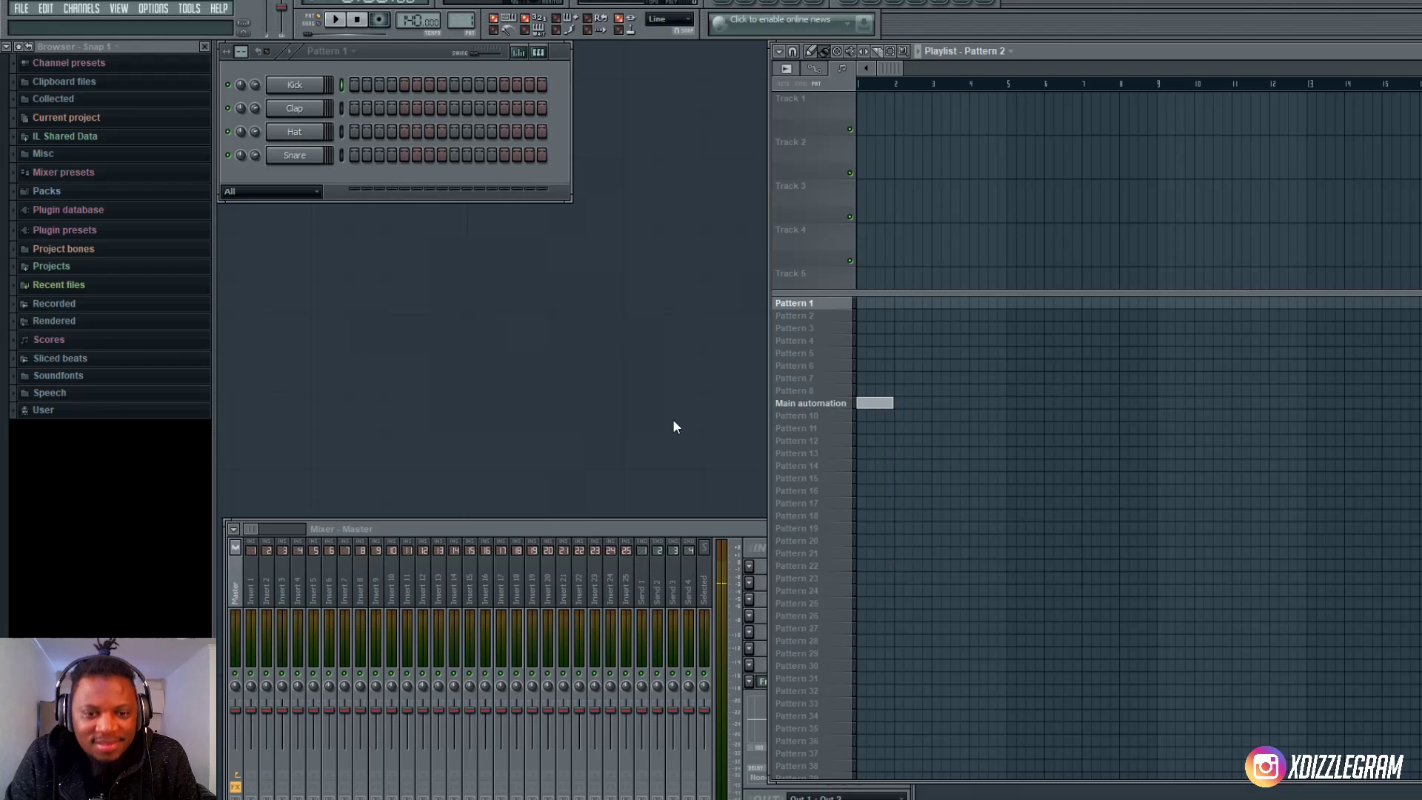
{"action": "key", "text": "alt+Tab"}
{"action": "key", "text": "alt+Tab"}
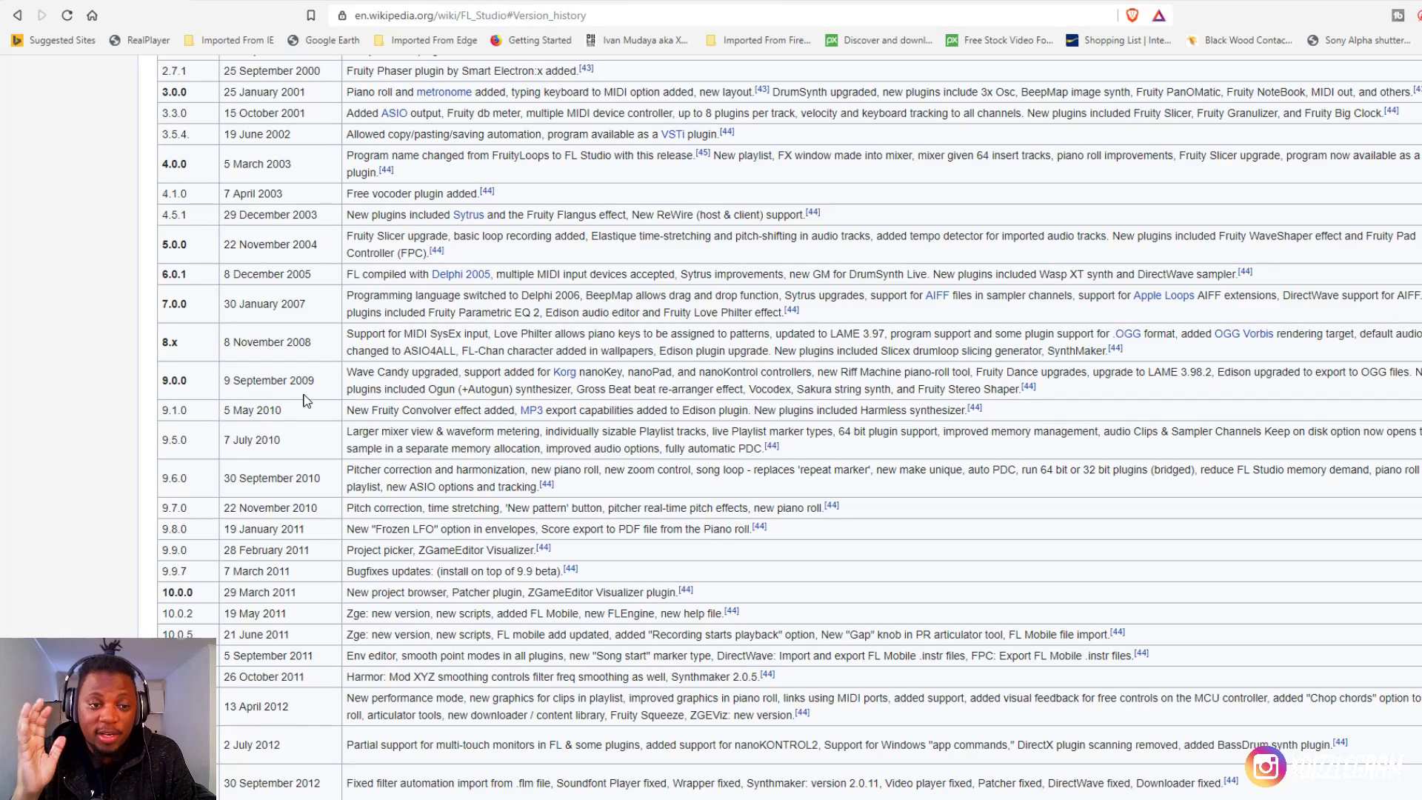
{"action": "key", "text": "alt+Tab"}
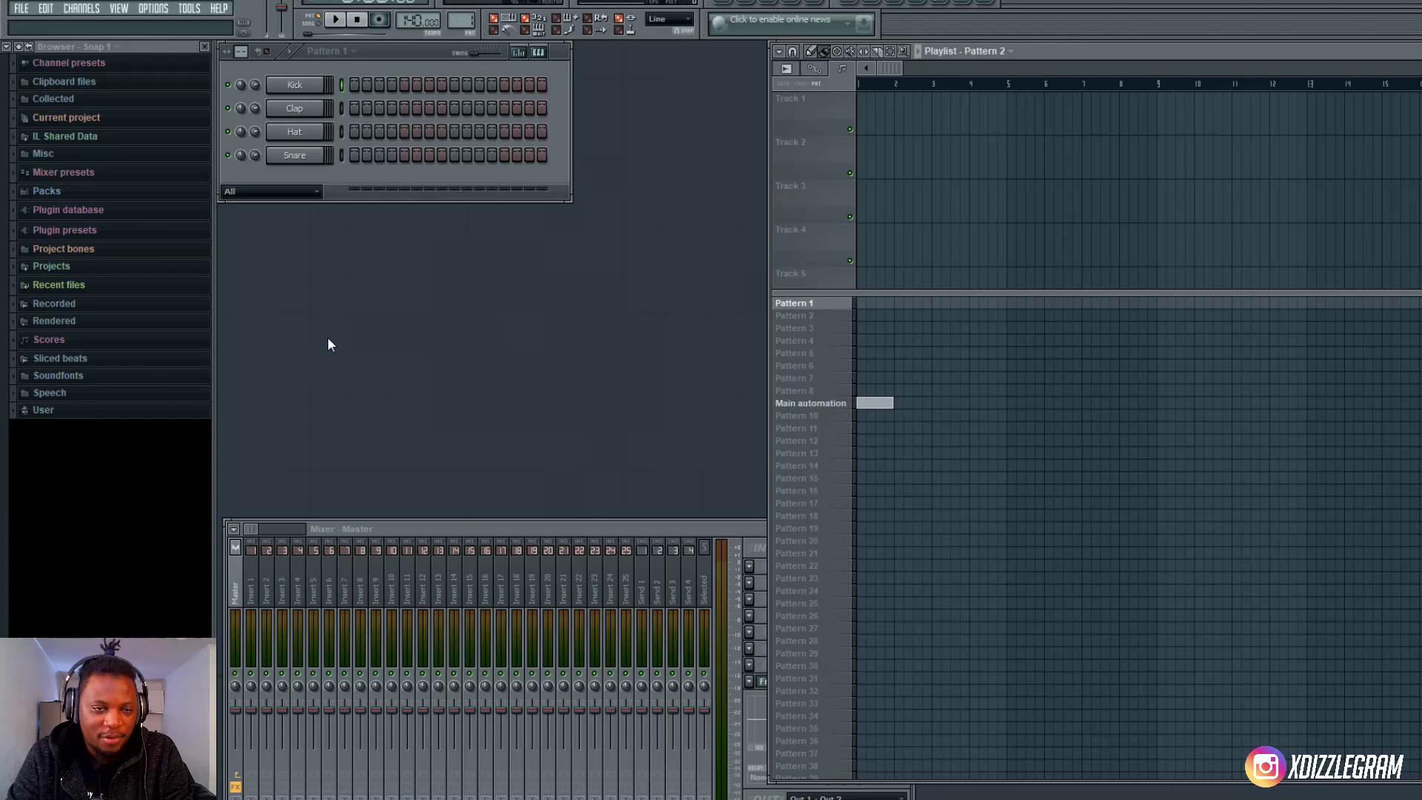
- Narrow the file browser slightly and expand its Plugin database and Packs folders
{"action": "left_click", "coordinate": [588, 530]}
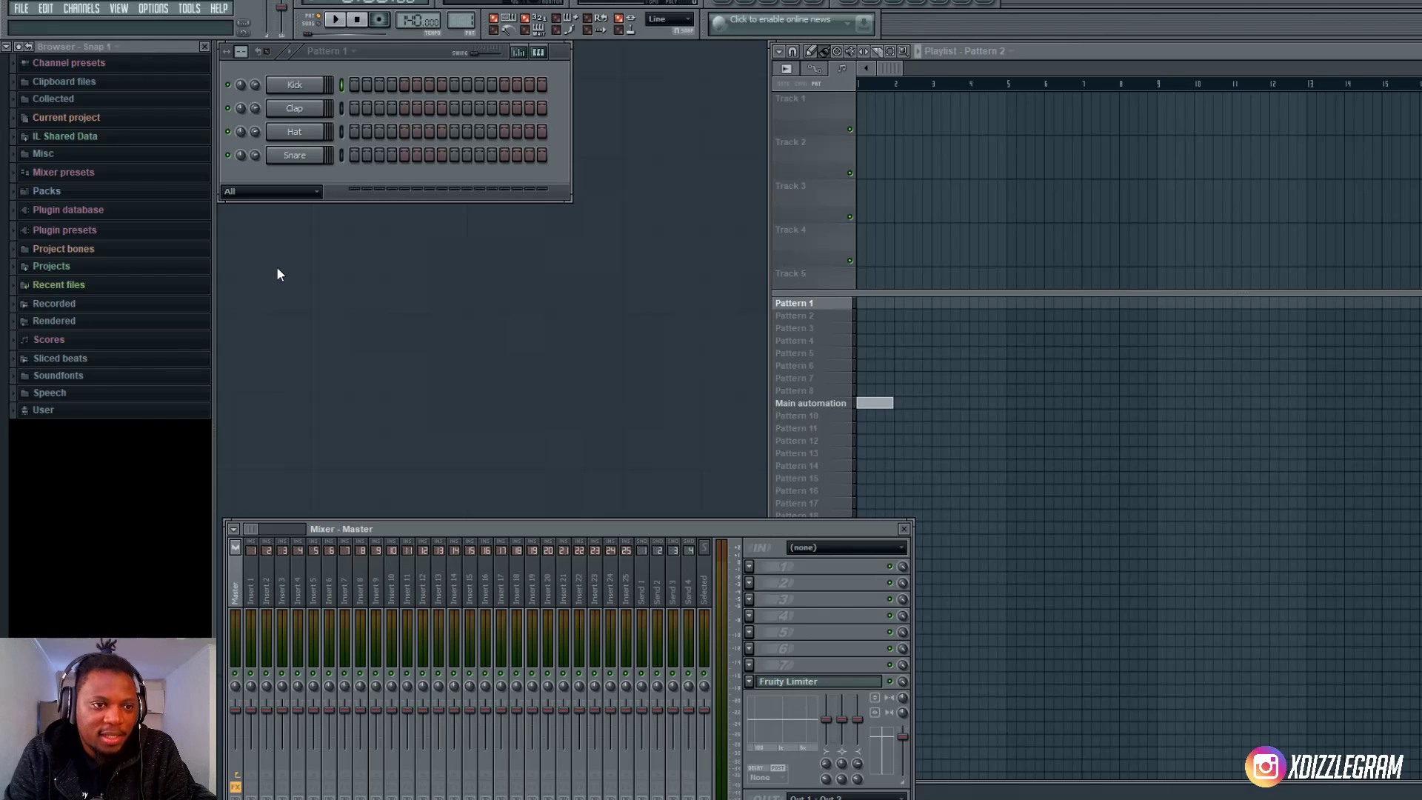
{"action": "left_click_drag", "start_coordinate": [214, 261], "coordinate": [190, 260]}
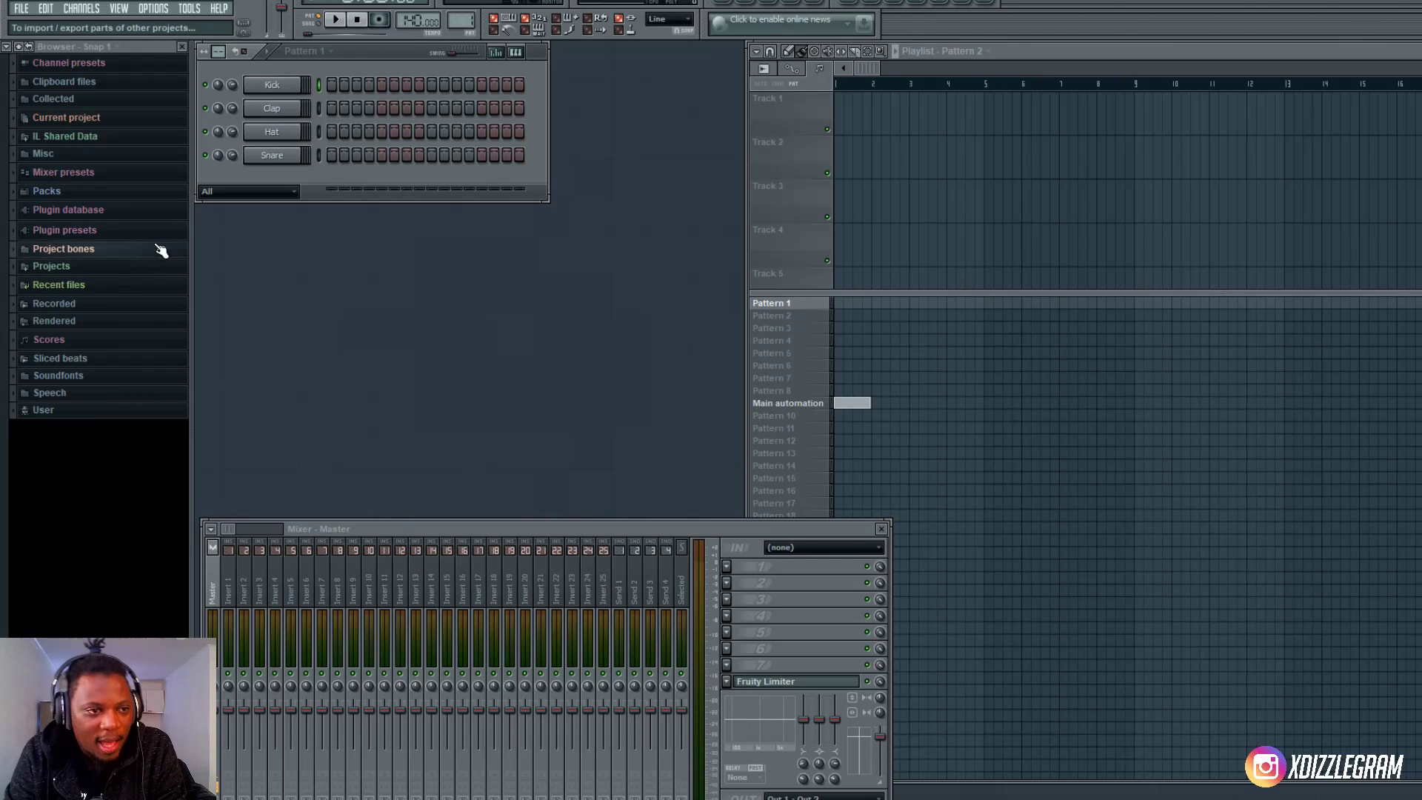
{"action": "left_click", "coordinate": [48, 210]}
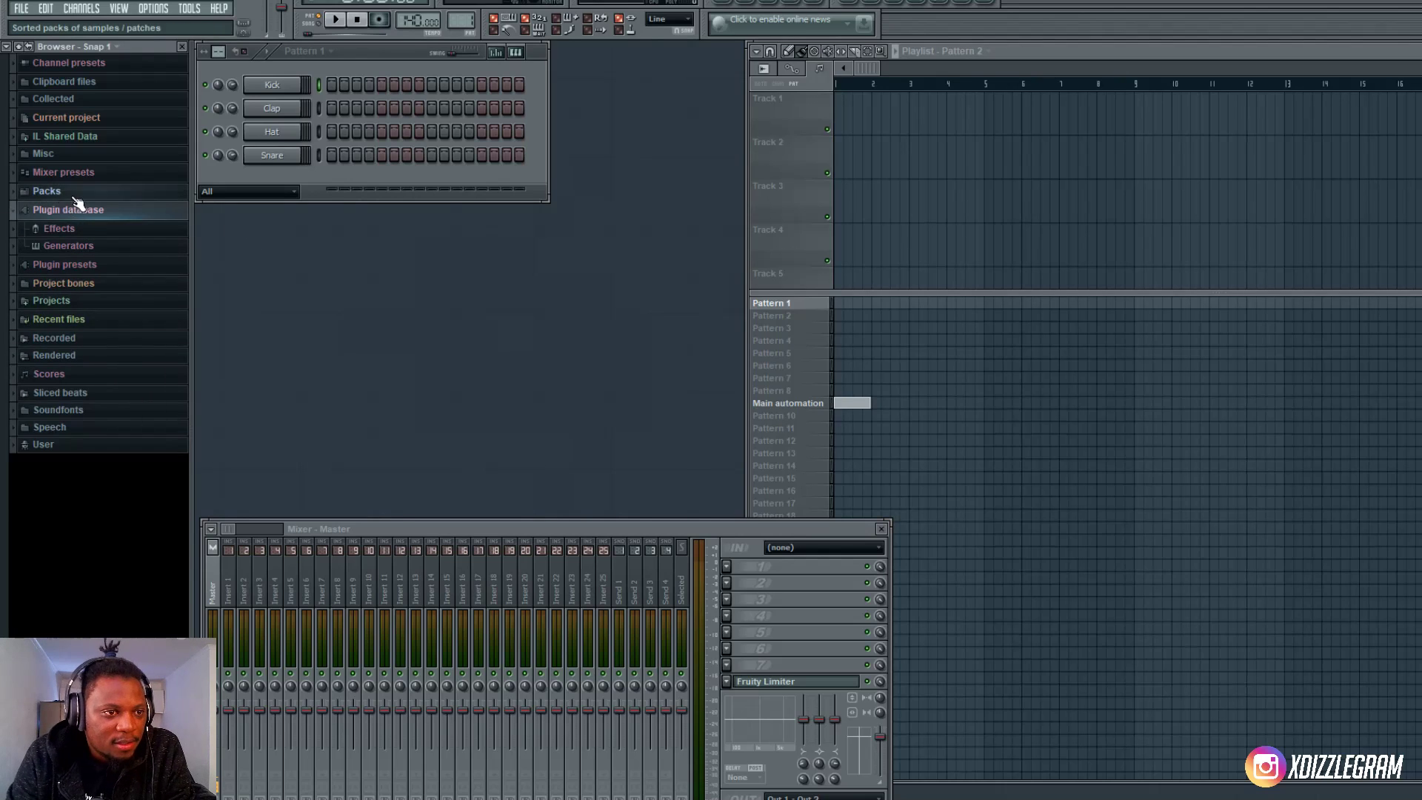
{"action": "left_click", "coordinate": [46, 191]}
- Add a Sytrus synthesizer channel to the project and move its window up clear of the mixer
{"action": "left_click", "coordinate": [82, 9]}
{"action": "mouse_move", "coordinate": [81, 21]}
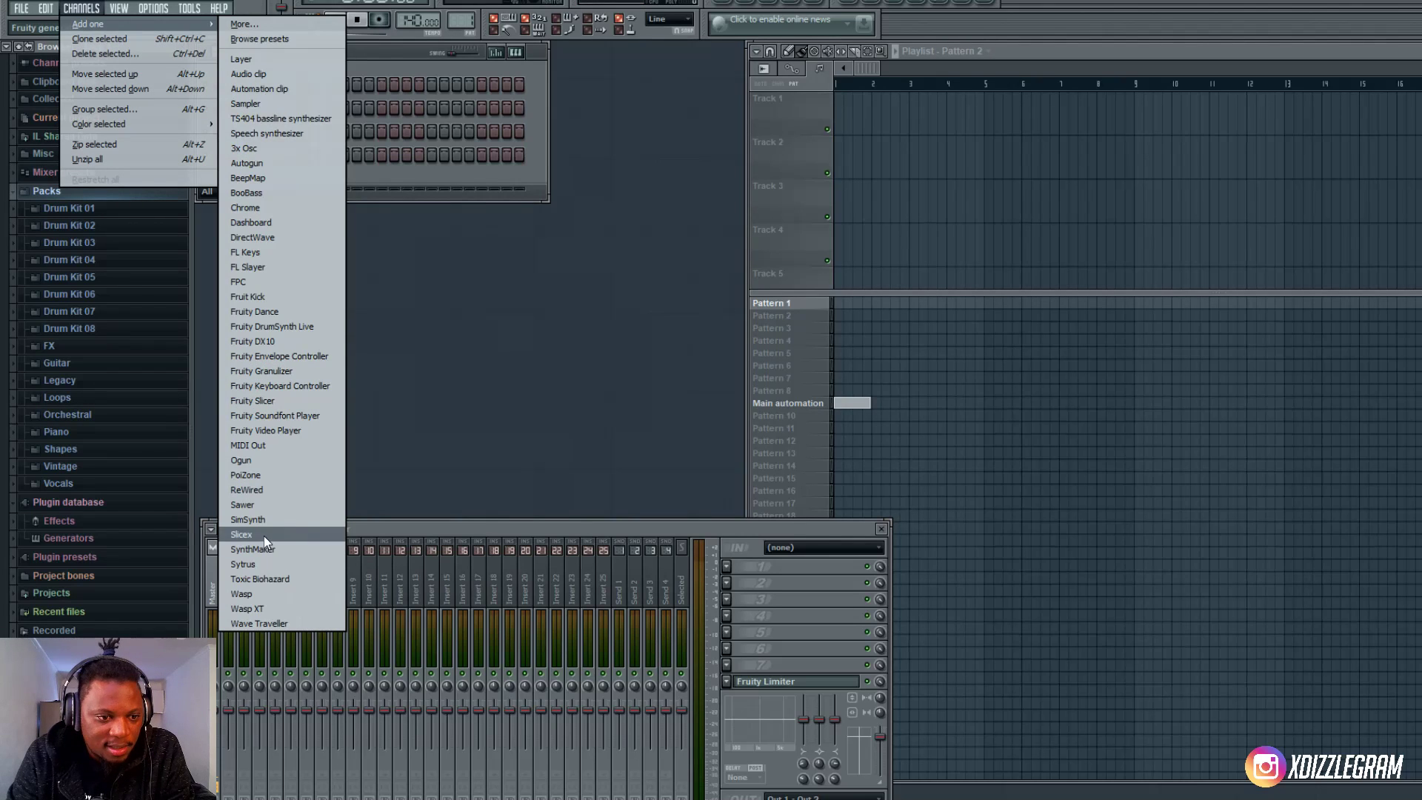
{"action": "left_click", "coordinate": [264, 566]}
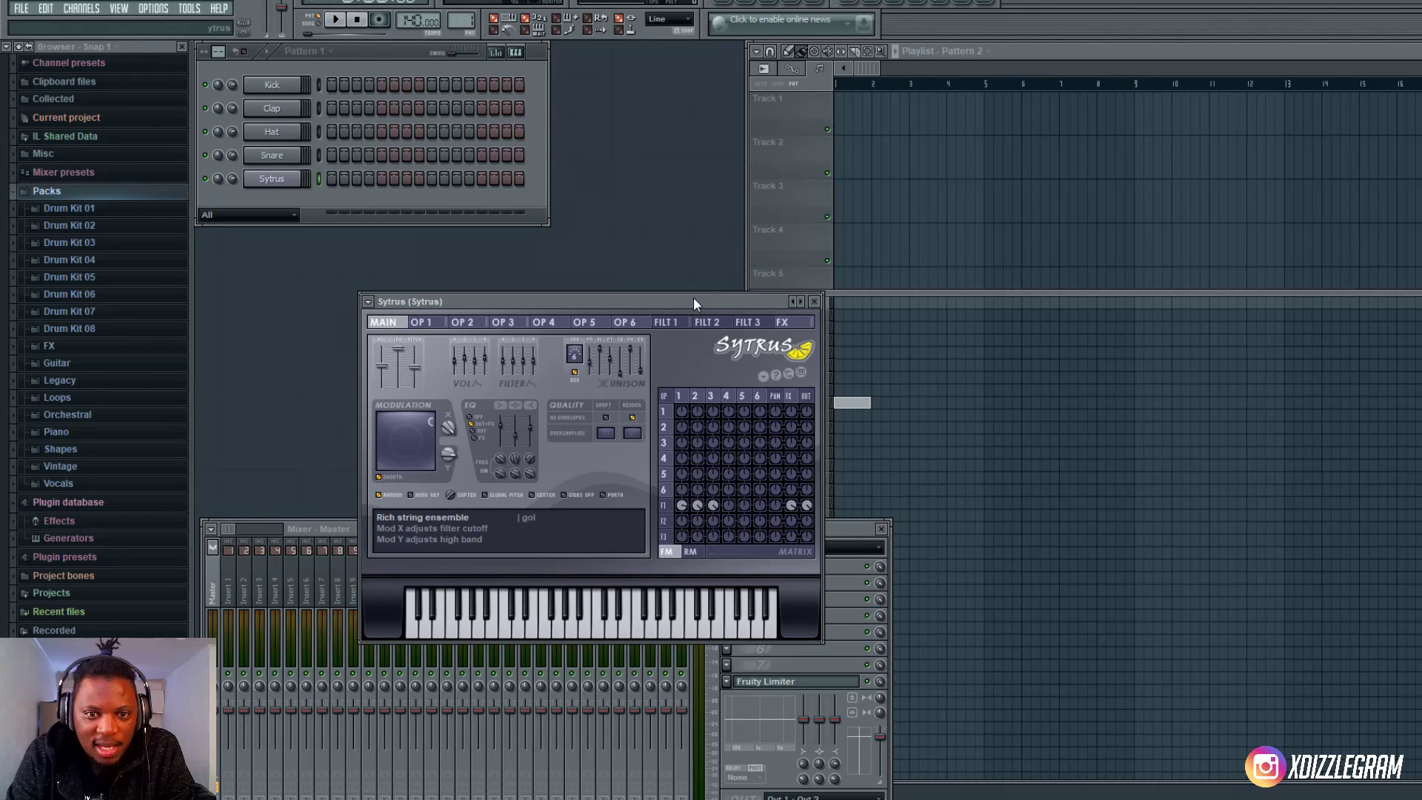
{"action": "left_click_drag", "start_coordinate": [694, 298], "coordinate": [840, 154]}
- Audition Sytrus pad presets starting from Black dwarf star, settle on Atlan, and set its channel volume to about 54%
{"action": "right_click", "coordinate": [945, 161]}
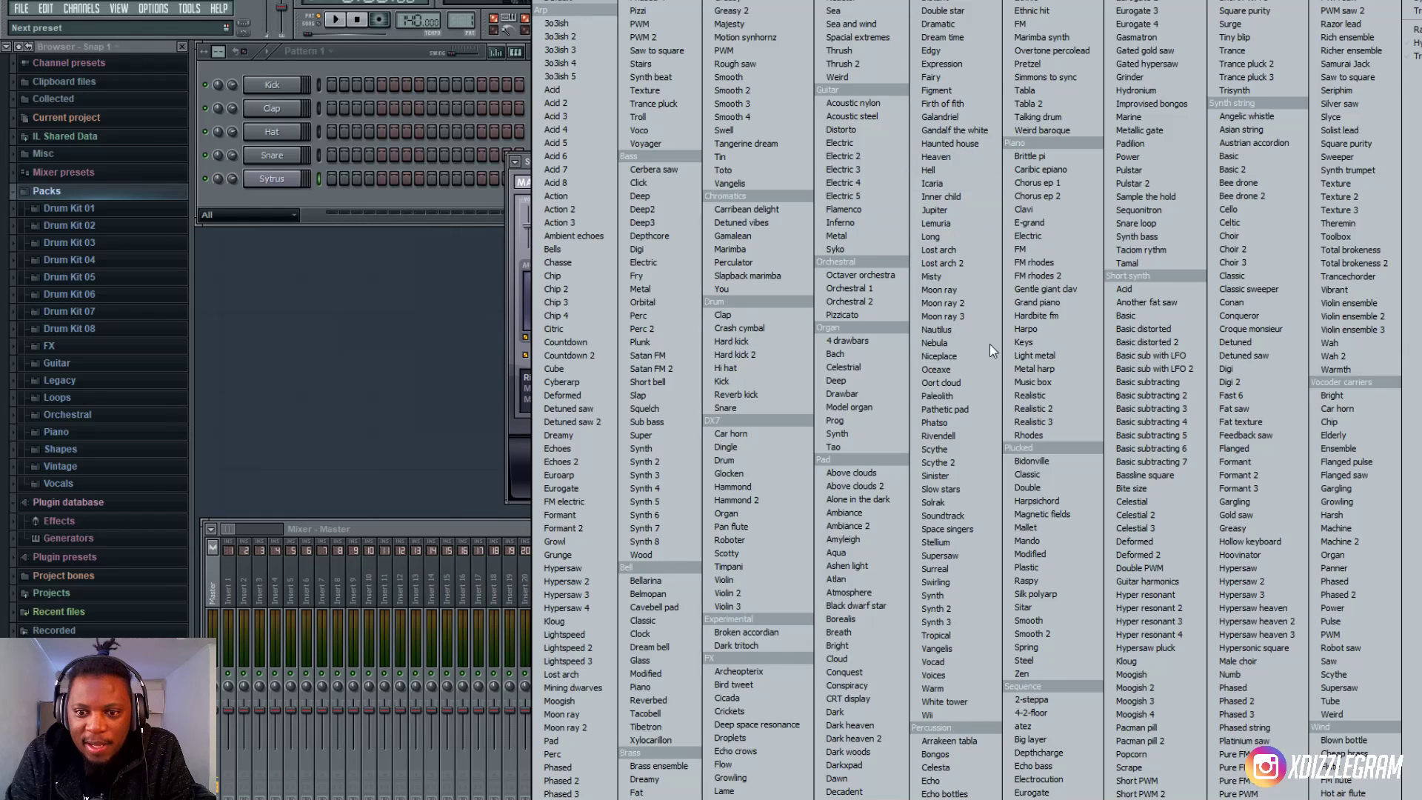
{"action": "left_click", "coordinate": [877, 606]}
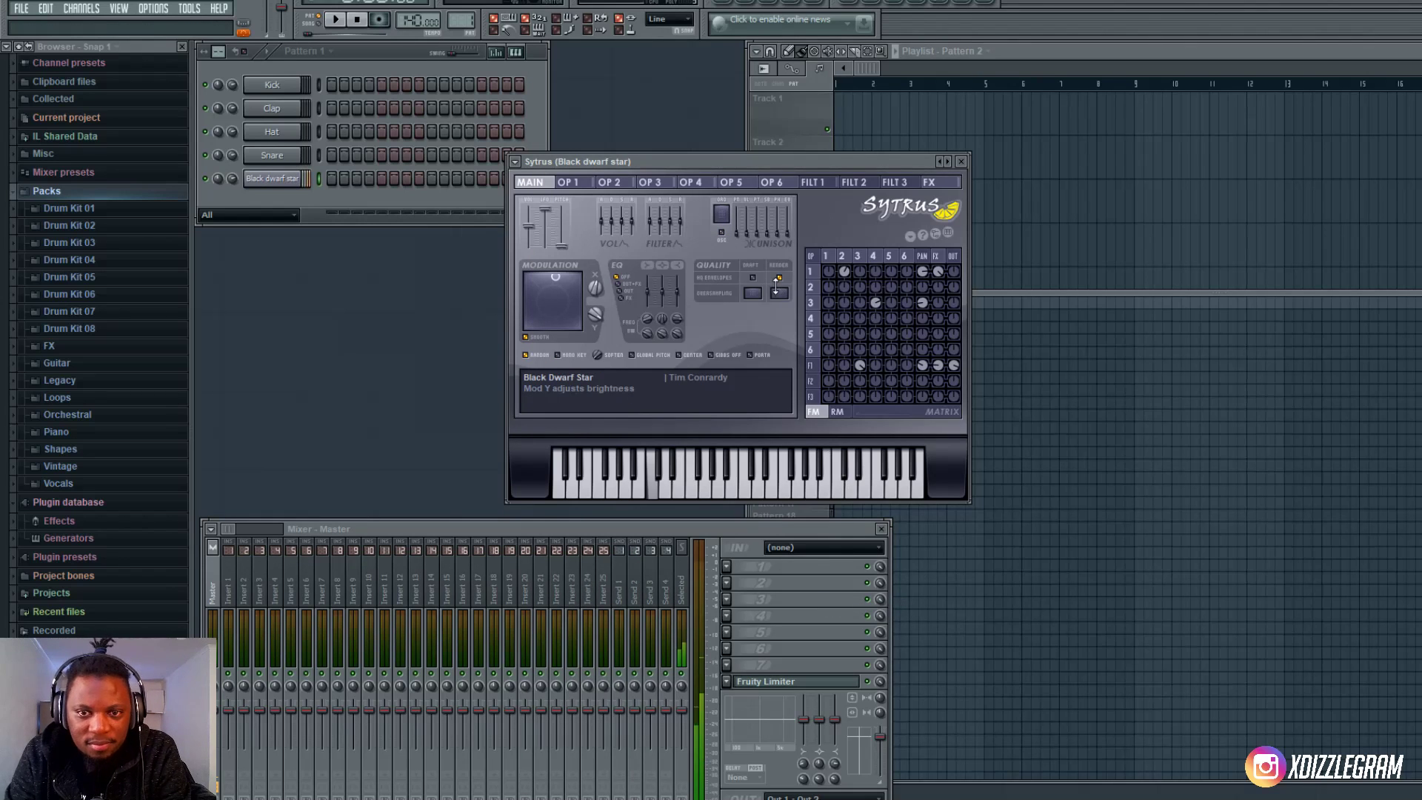
{"action": "left_click", "coordinate": [949, 161]}
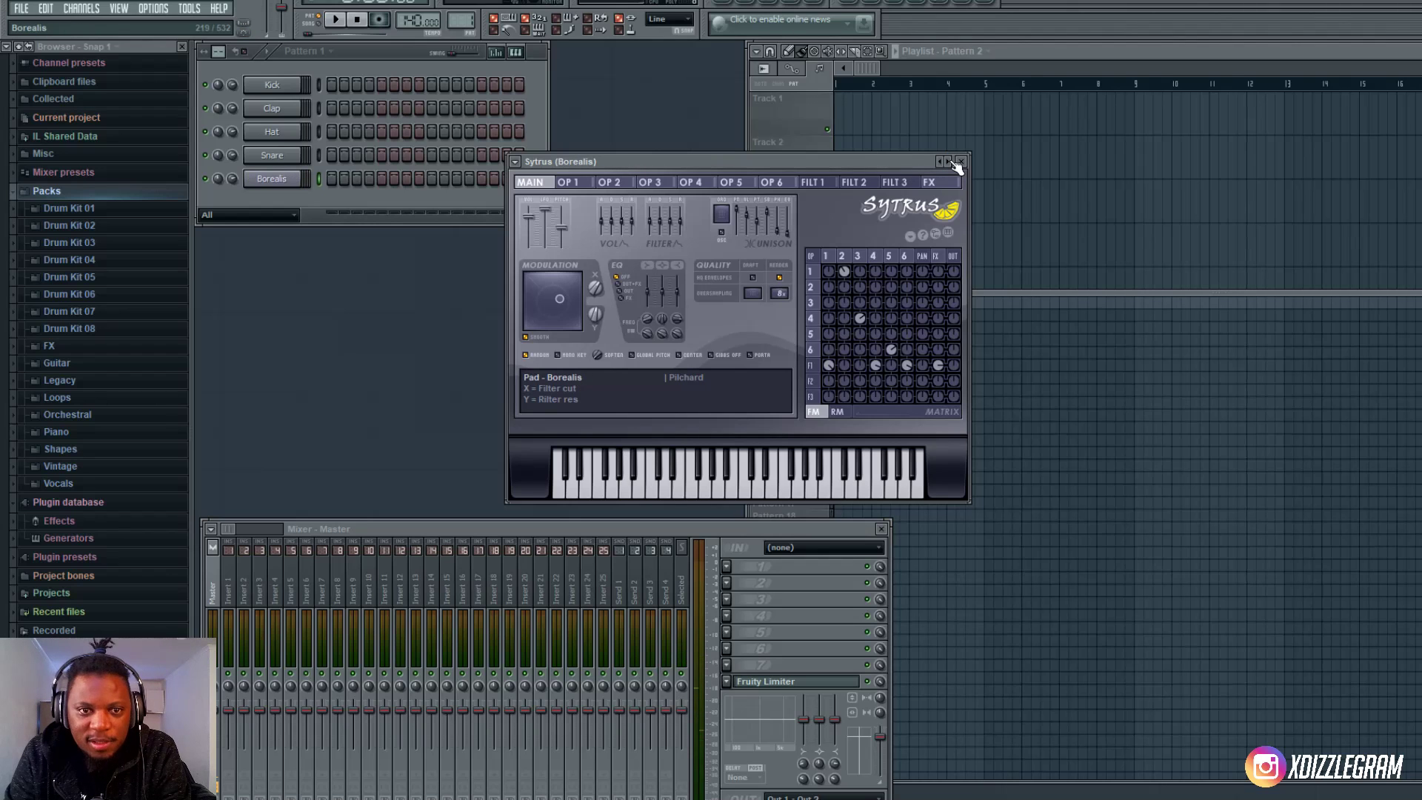
{"action": "left_click", "coordinate": [948, 162]}
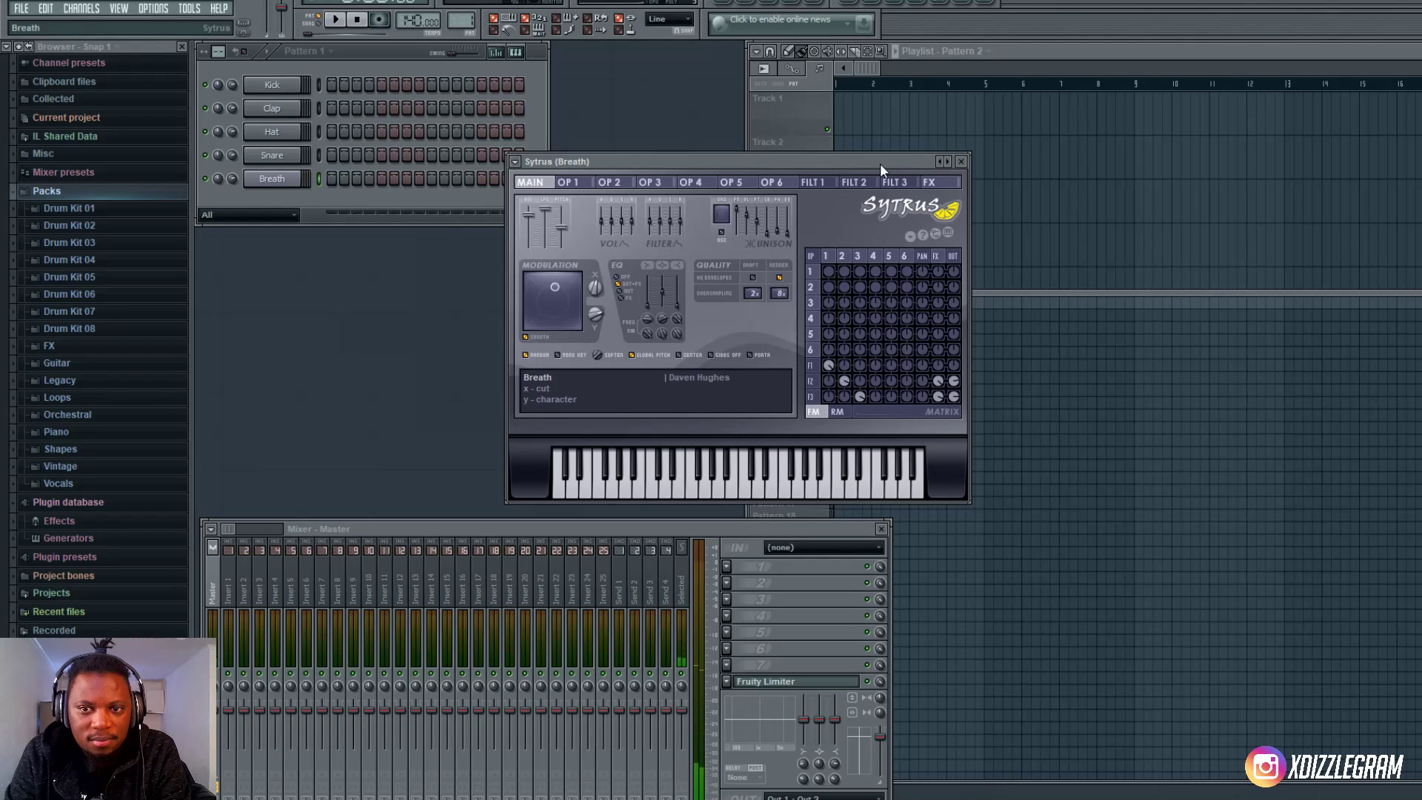
{"action": "left_click", "coordinate": [937, 162]}
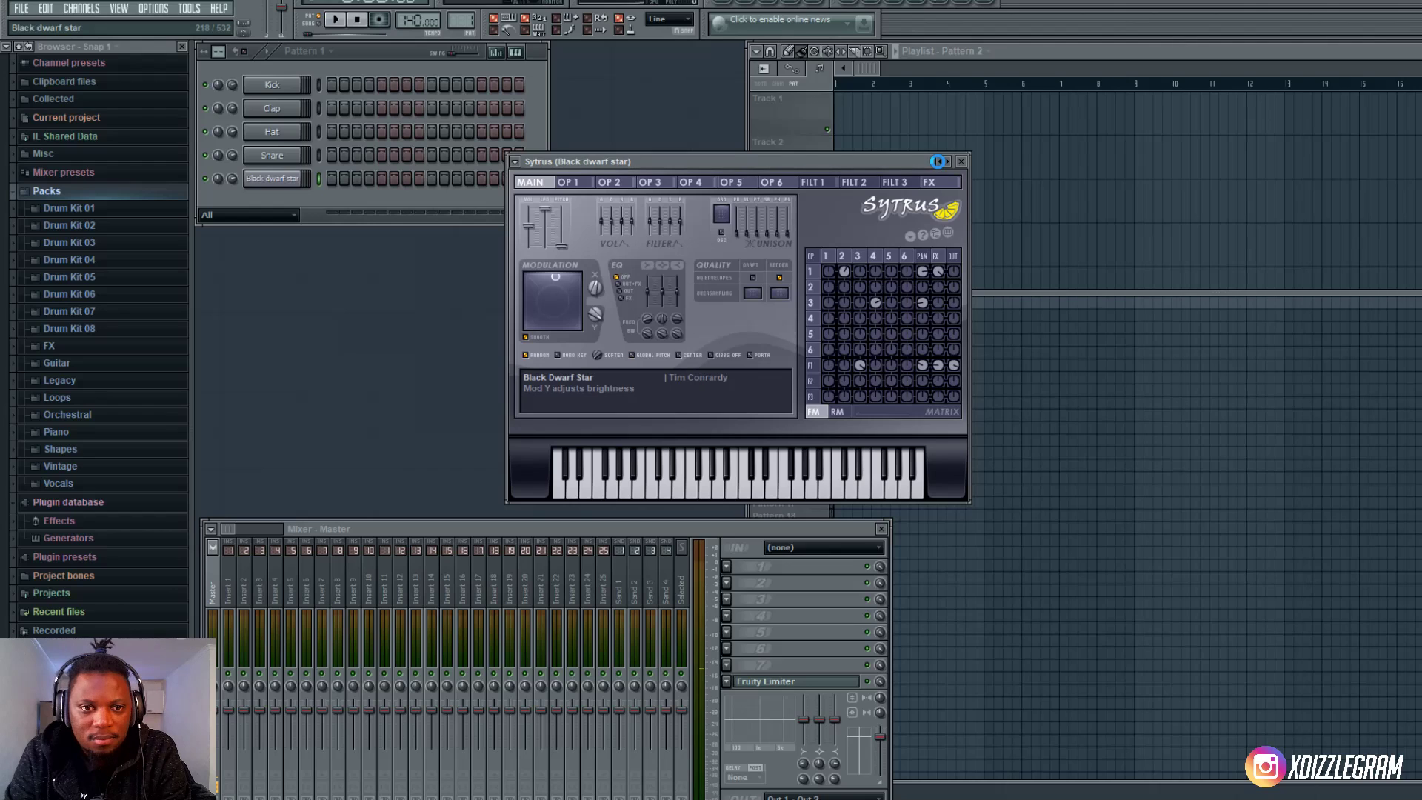
{"action": "left_click", "coordinate": [937, 161]}
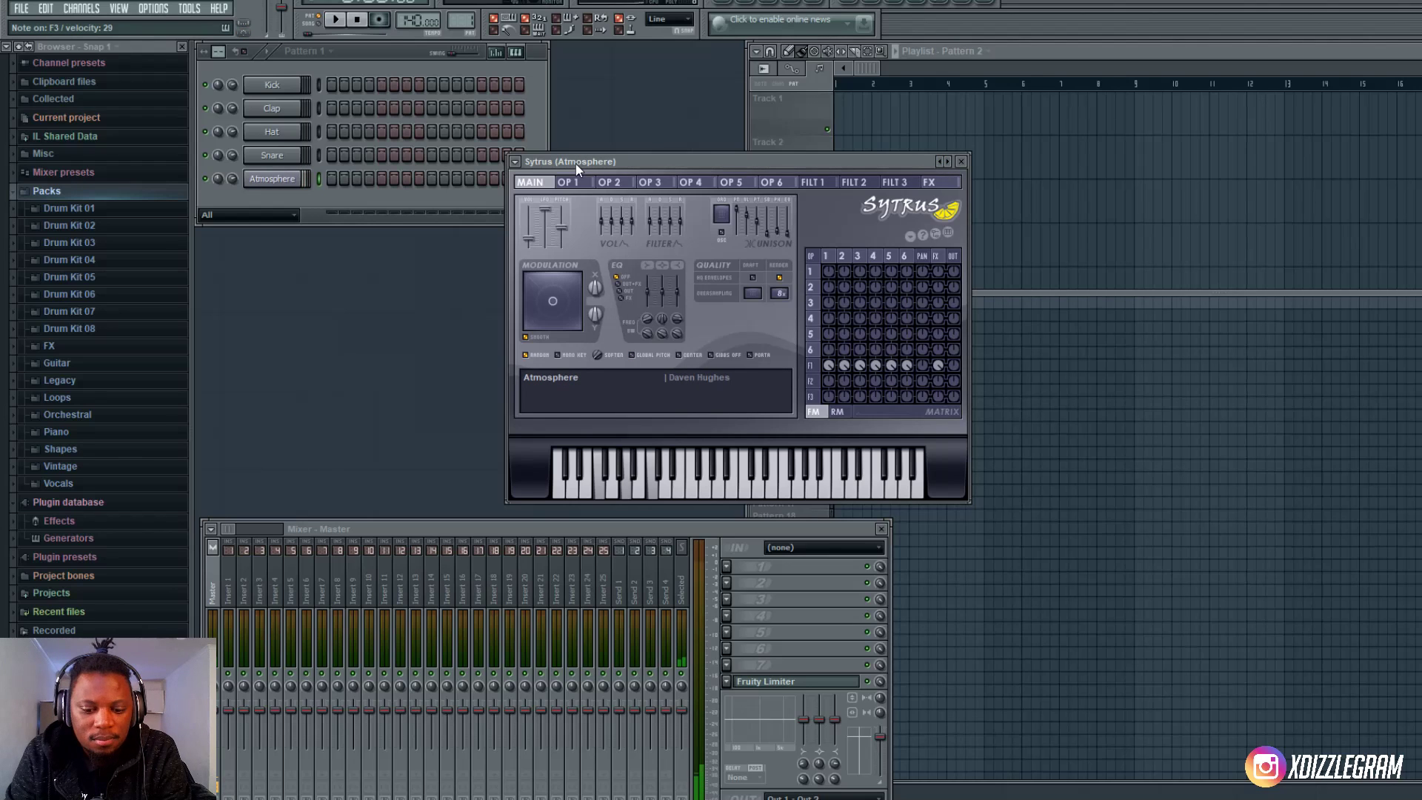
{"action": "left_click", "coordinate": [940, 162]}
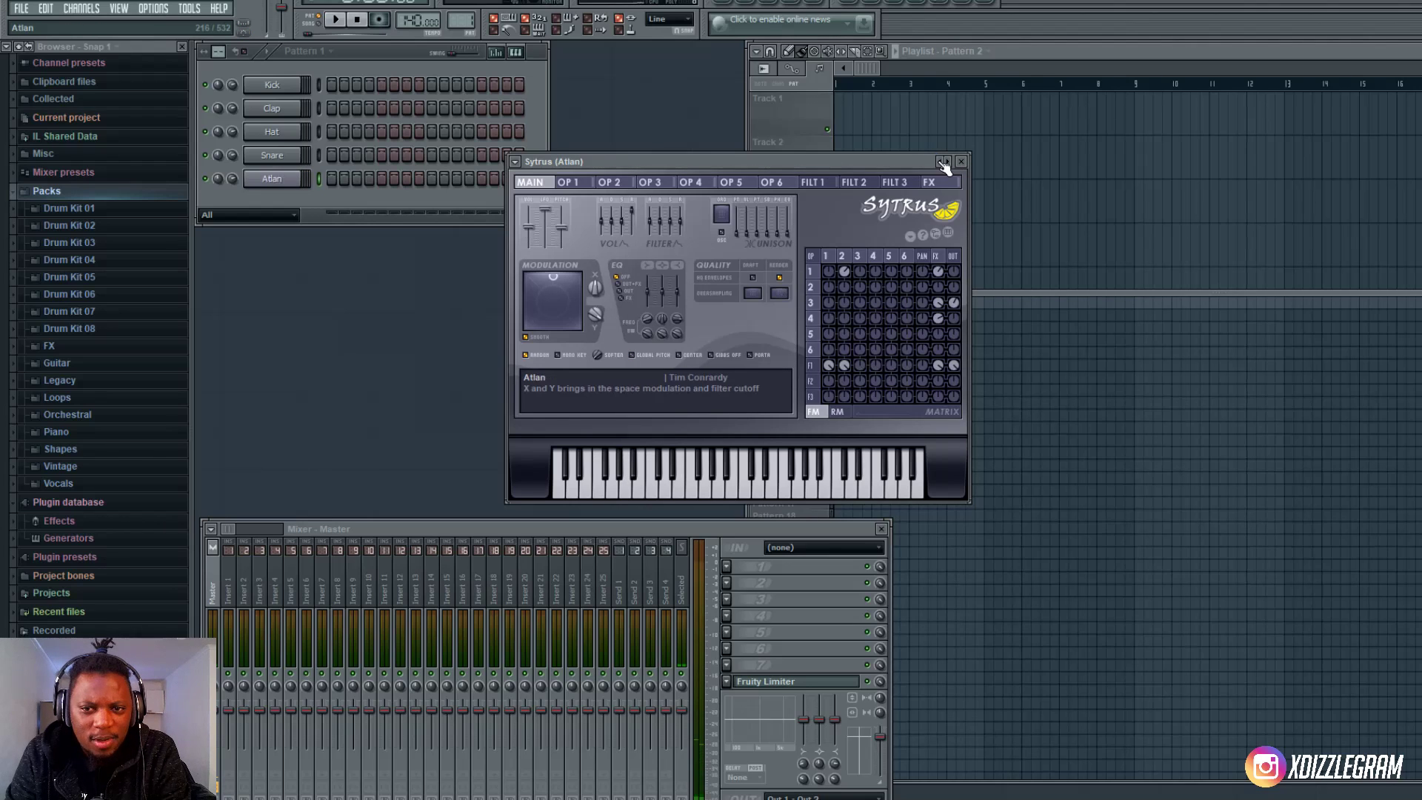
{"action": "left_click_drag", "start_coordinate": [236, 177], "coordinate": [237, 186]}
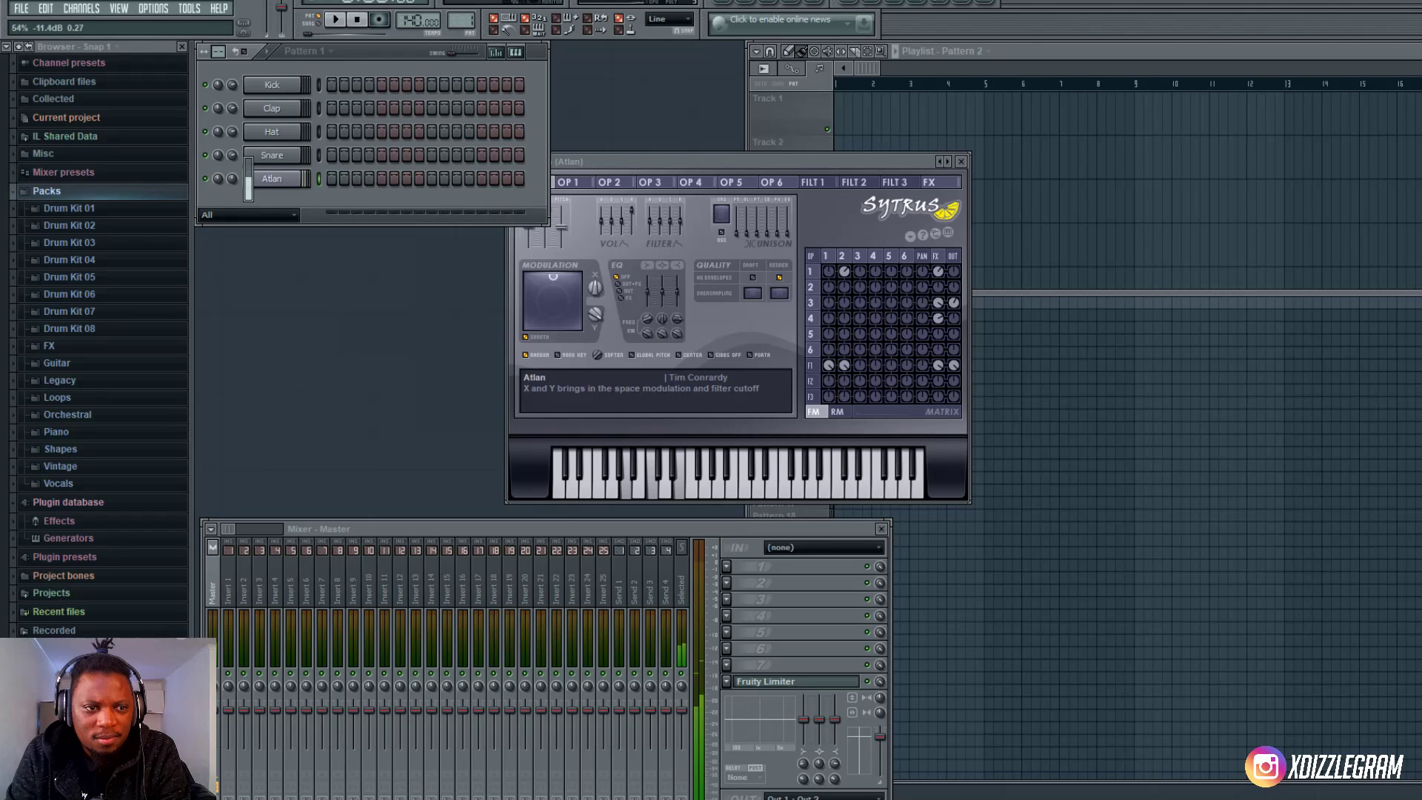
- Draw a four-bar A minor chord (A3, C4, E4) from bar 1 in the Atlan channel's piano roll
{"action": "right_click", "coordinate": [287, 180]}
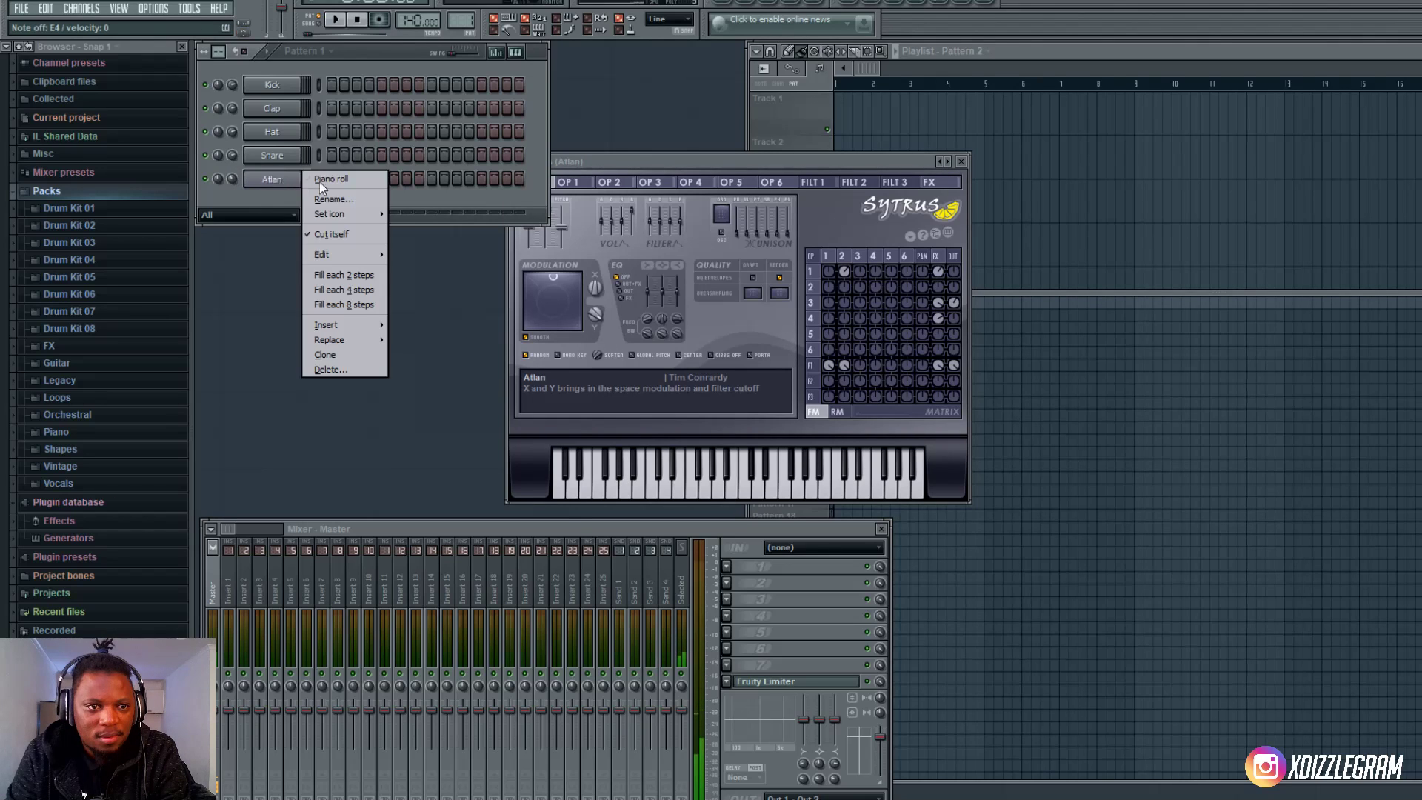
{"action": "left_click", "coordinate": [319, 181]}
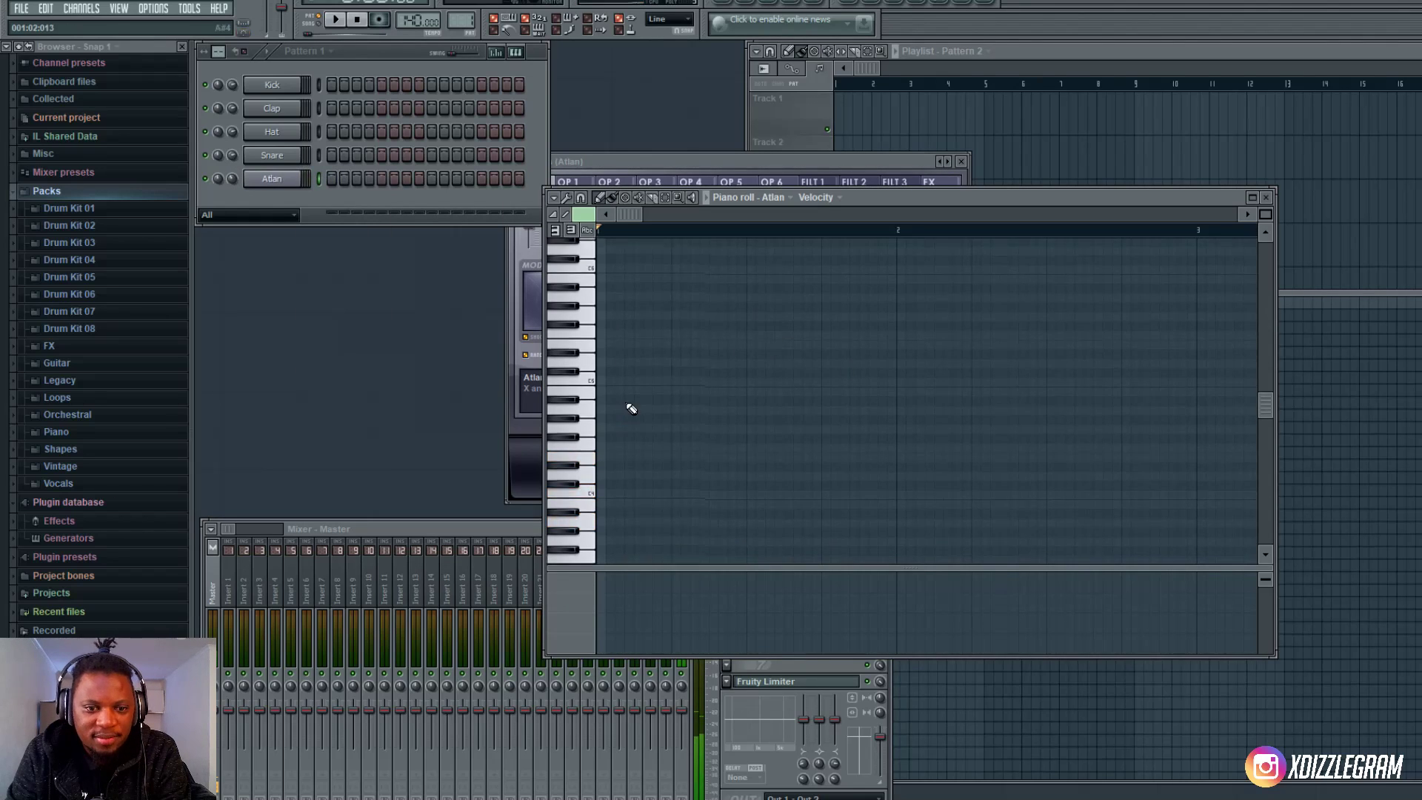
{"action": "scroll", "coordinate": [616, 400], "scroll_direction": "down", "scroll_amount": 2}
{"action": "left_click", "coordinate": [604, 495]}
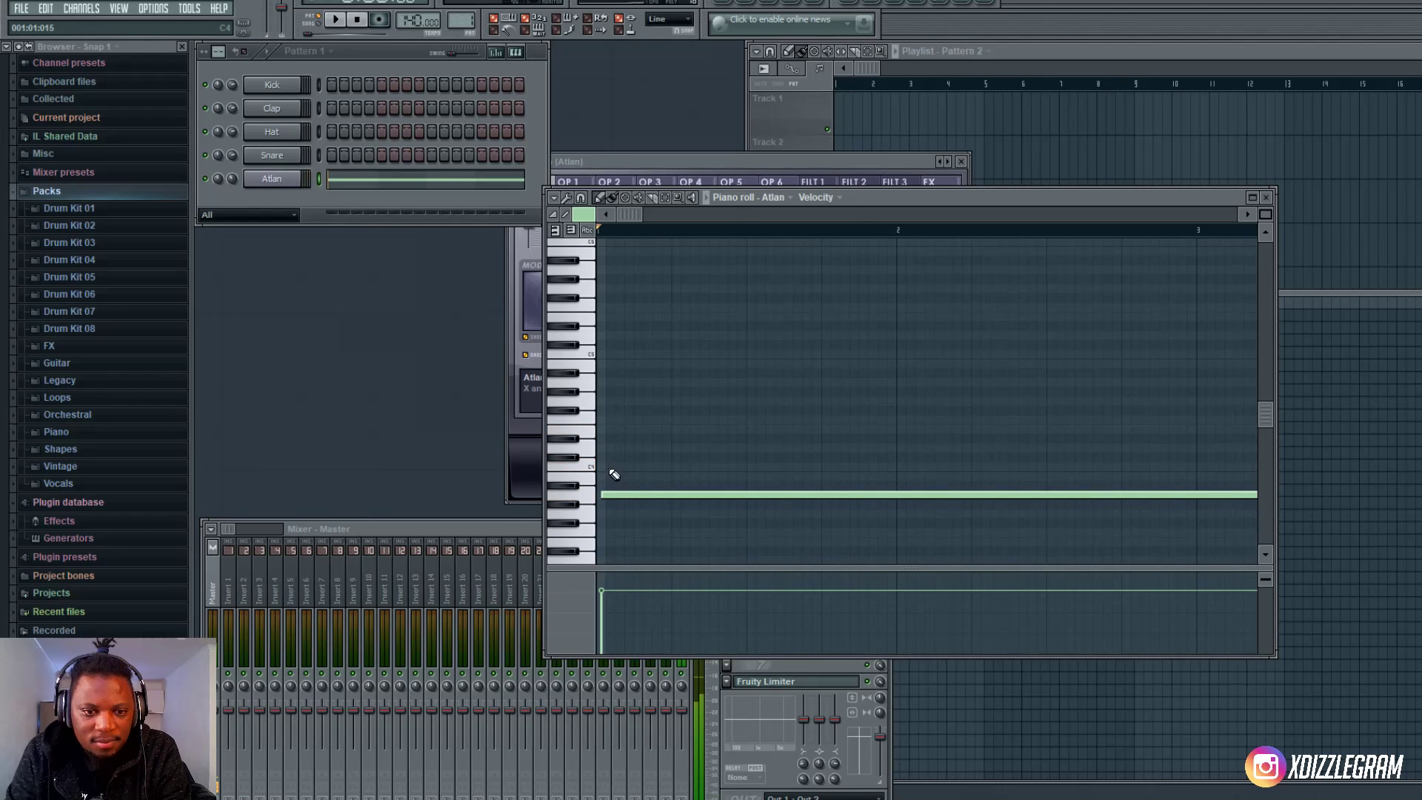
{"action": "left_click", "coordinate": [601, 466]}
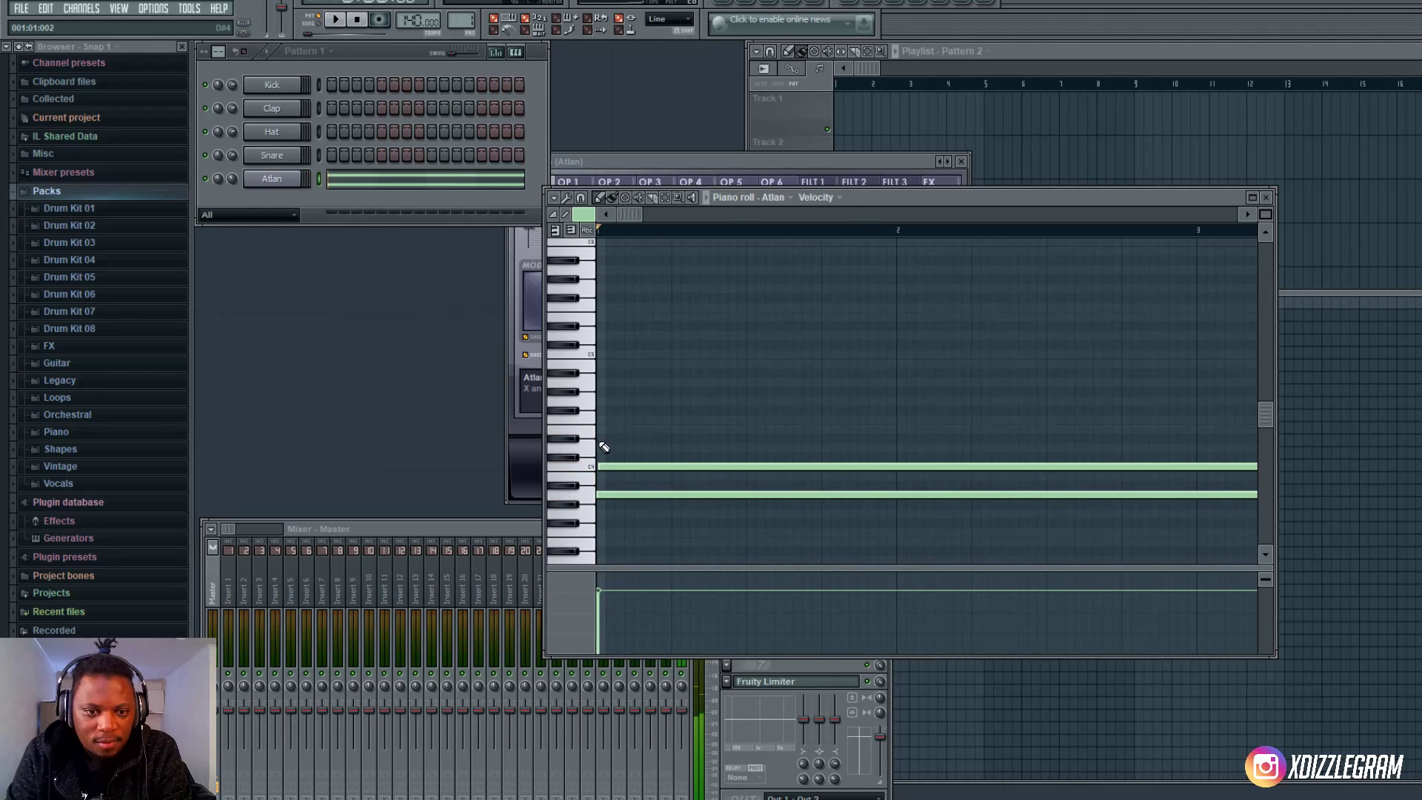
{"action": "left_click", "coordinate": [600, 439]}
{"action": "left_click_drag", "start_coordinate": [598, 441], "coordinate": [603, 431]}
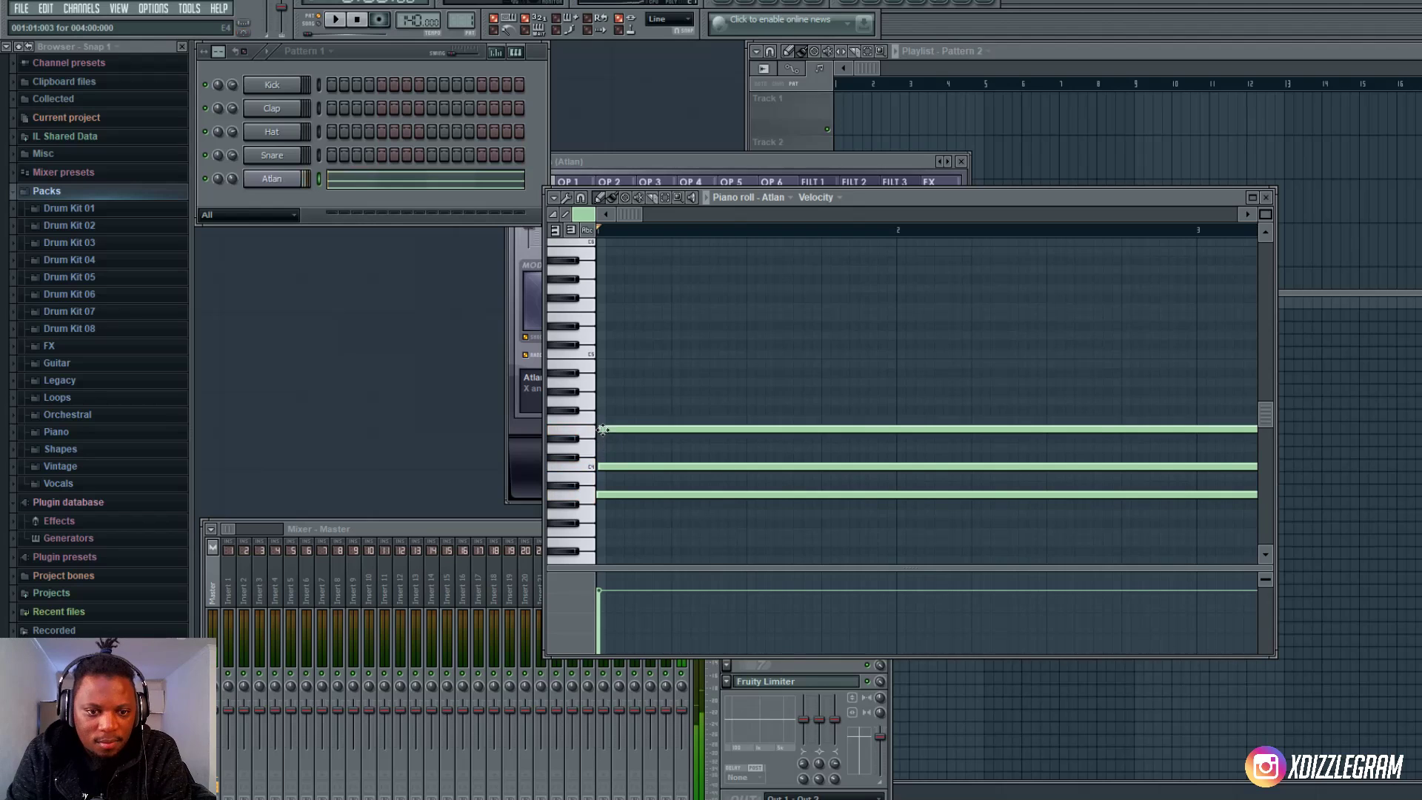
{"action": "left_click", "coordinate": [584, 214]}
{"action": "left_click", "coordinate": [624, 282]}
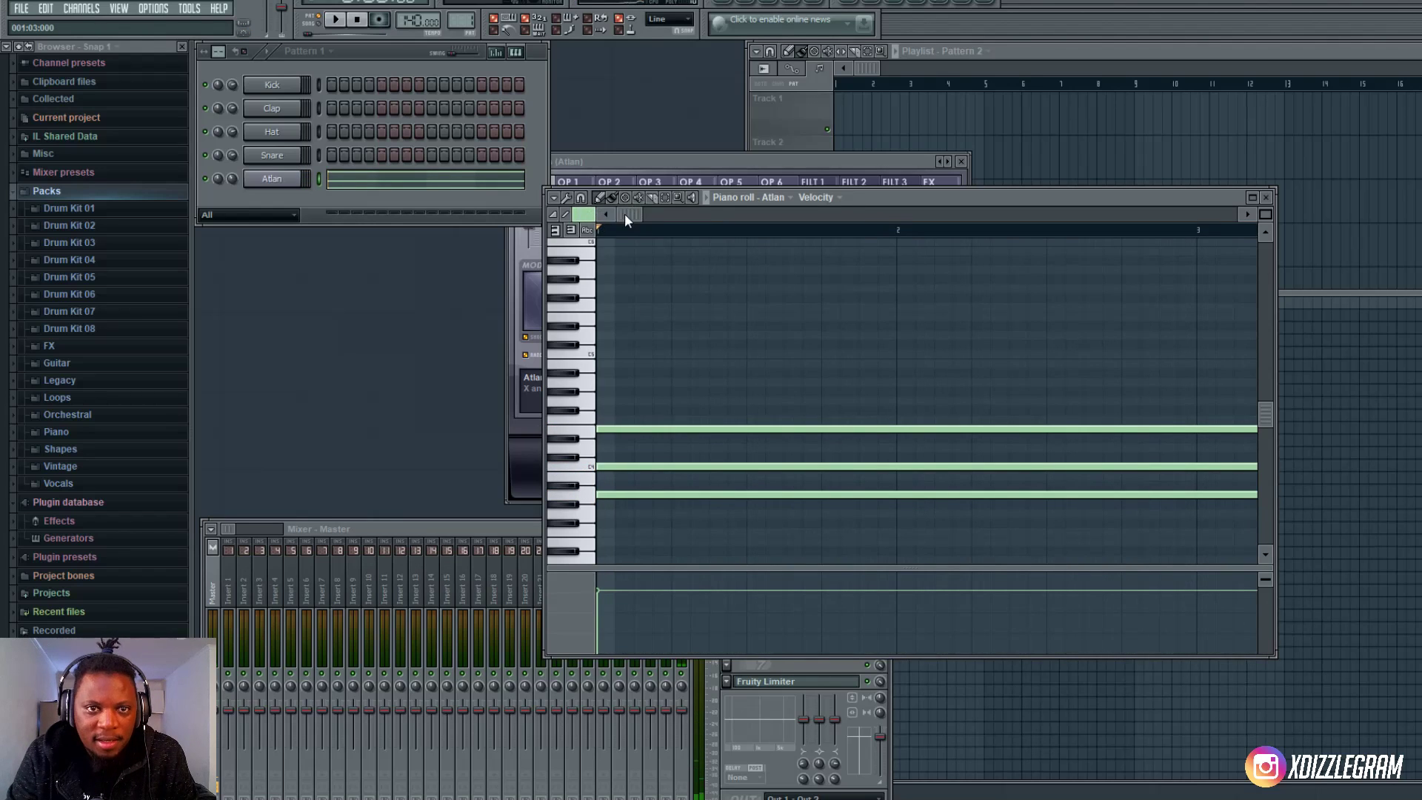
- Set the project tempo to 120 BPM and play back the chord pattern
{"action": "key", "text": "space"}
{"action": "scroll", "coordinate": [641, 237], "scroll_direction": "down", "scroll_amount": 2}
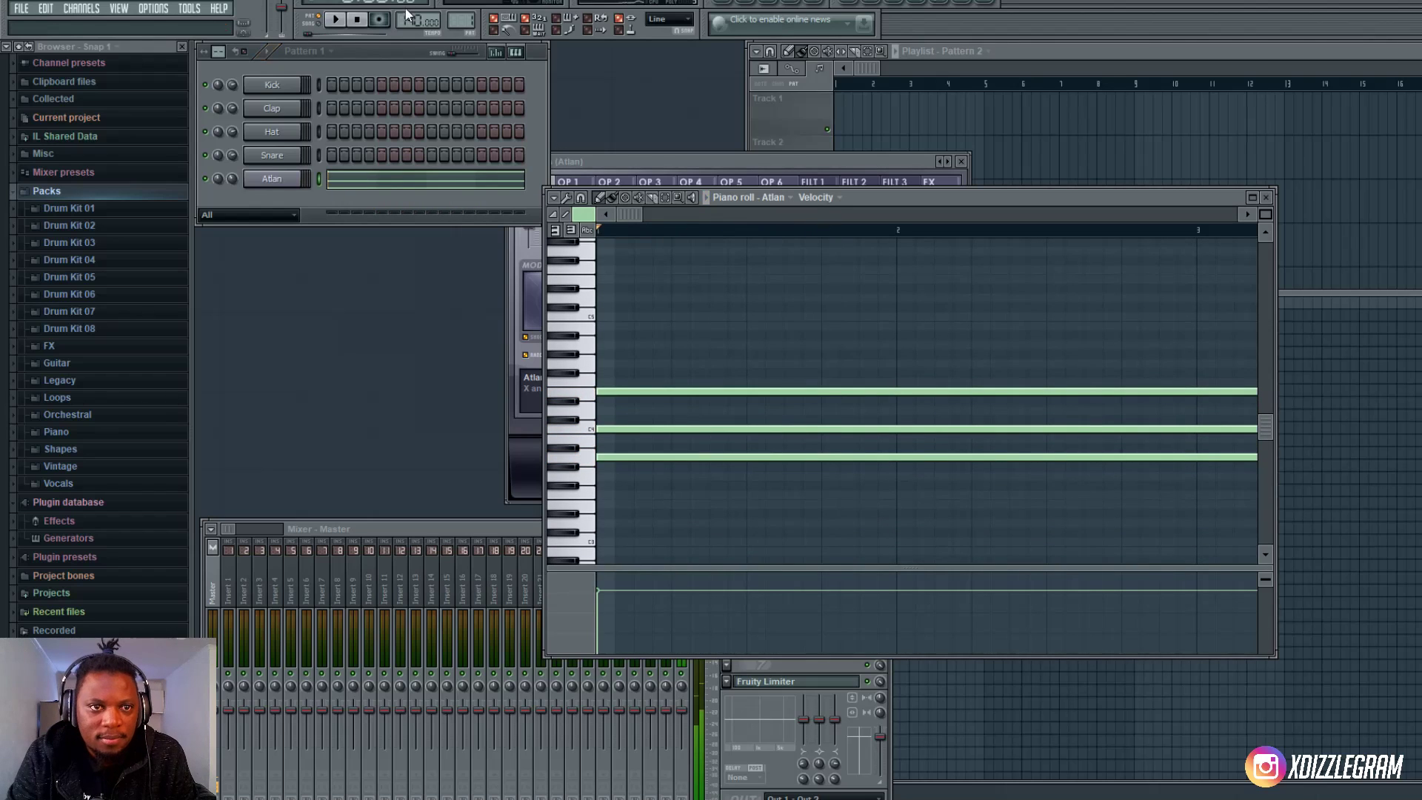
{"action": "right_click", "coordinate": [410, 18]}
{"action": "left_click", "coordinate": [589, 93]}
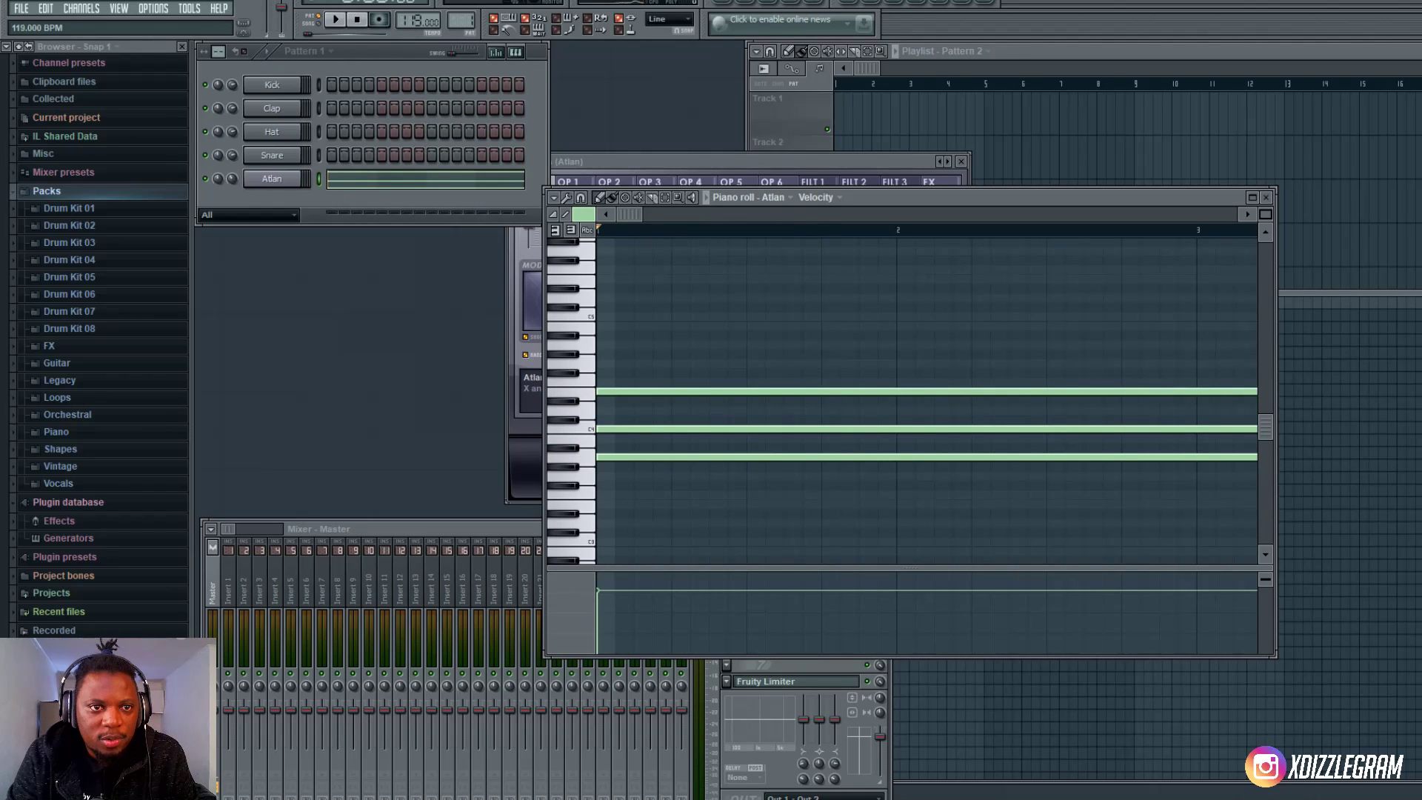
{"action": "left_click", "coordinate": [1016, 85]}
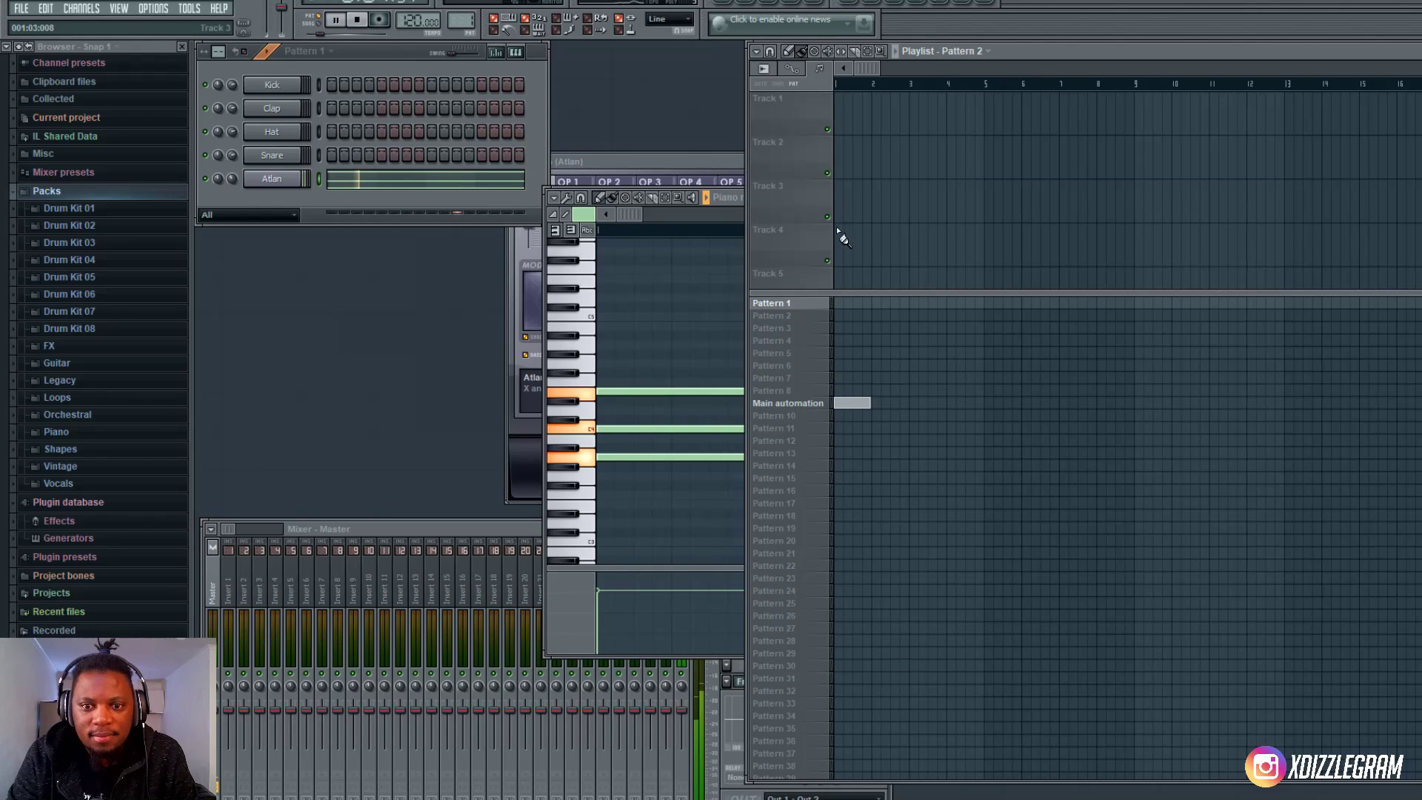
{"action": "key", "text": "space"}
- Place a Pattern 1 block at bar 1 of the playlist and reposition the playlist window
{"action": "left_click", "coordinate": [838, 305]}
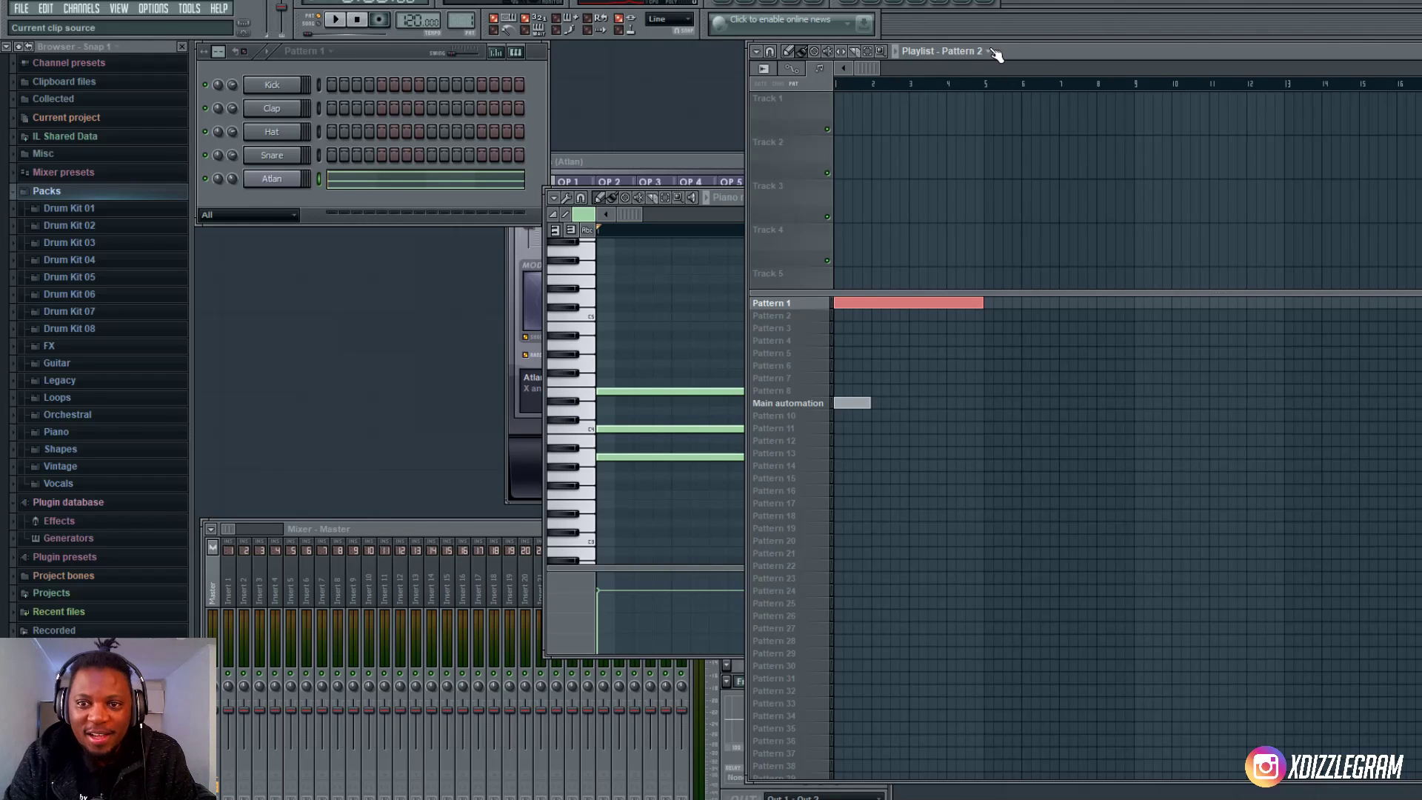
{"action": "left_click_drag", "start_coordinate": [1027, 51], "coordinate": [969, 51]}
{"action": "left_click_drag", "start_coordinate": [687, 118], "coordinate": [960, 117]}
{"action": "left_click_drag", "start_coordinate": [1247, 50], "coordinate": [964, 53]}
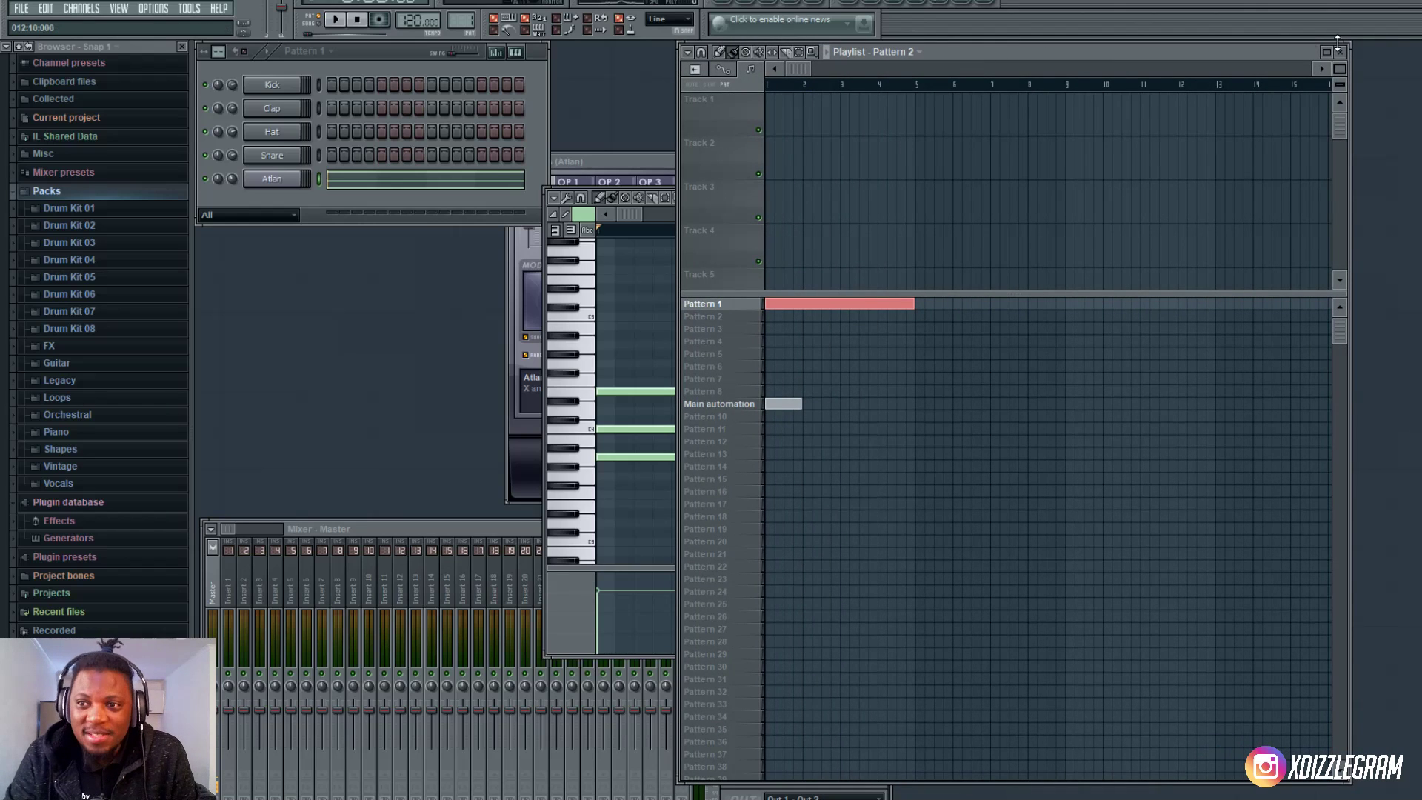
{"action": "left_click_drag", "start_coordinate": [1338, 94], "coordinate": [1341, 117]}
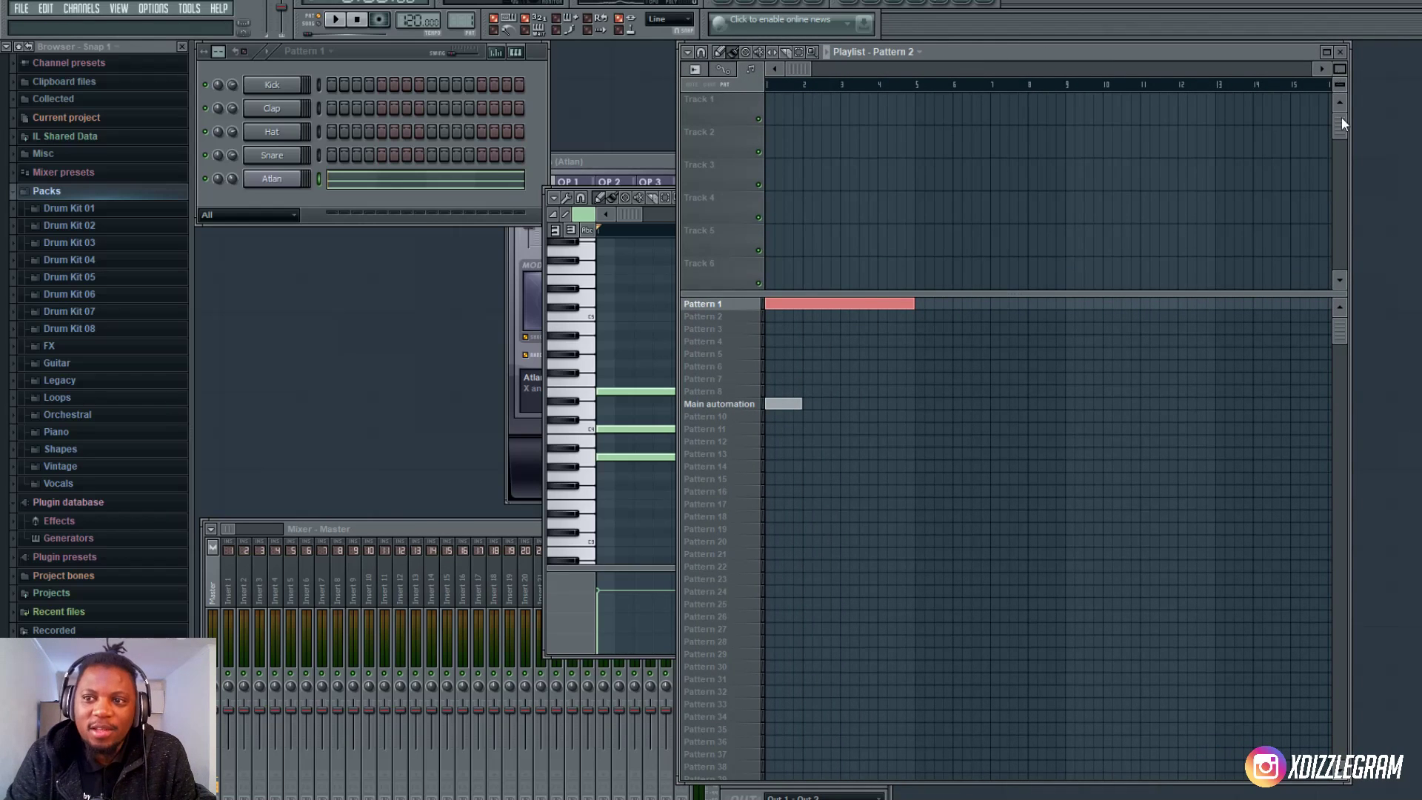
{"action": "scroll", "coordinate": [1037, 407], "scroll_direction": "up", "scroll_amount": 5}
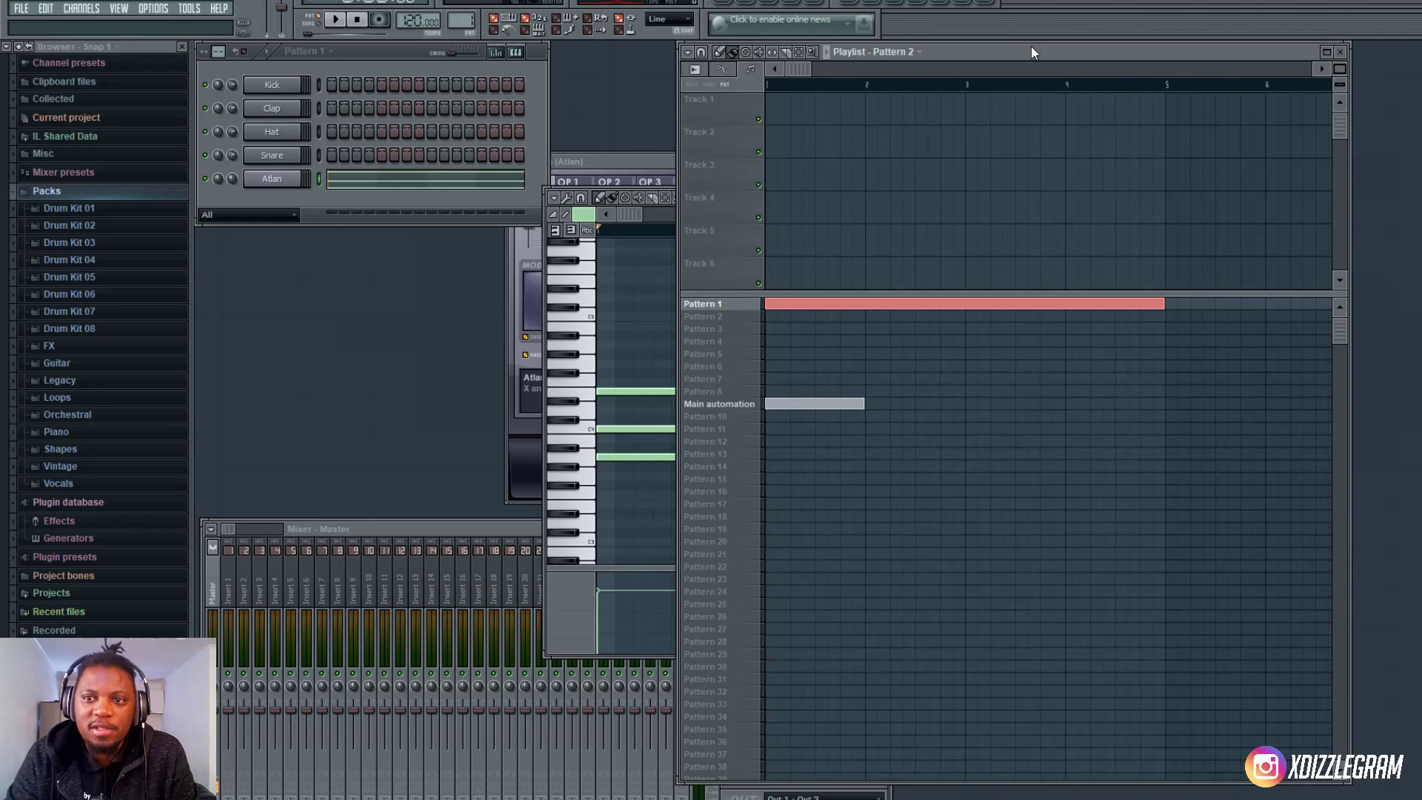
{"action": "left_click_drag", "start_coordinate": [1031, 50], "coordinate": [1141, 55]}
- Place Pattern 2 clips at staggered positions on playlist tracks 2, 3, 5 and 6
{"action": "left_click", "coordinate": [891, 146]}
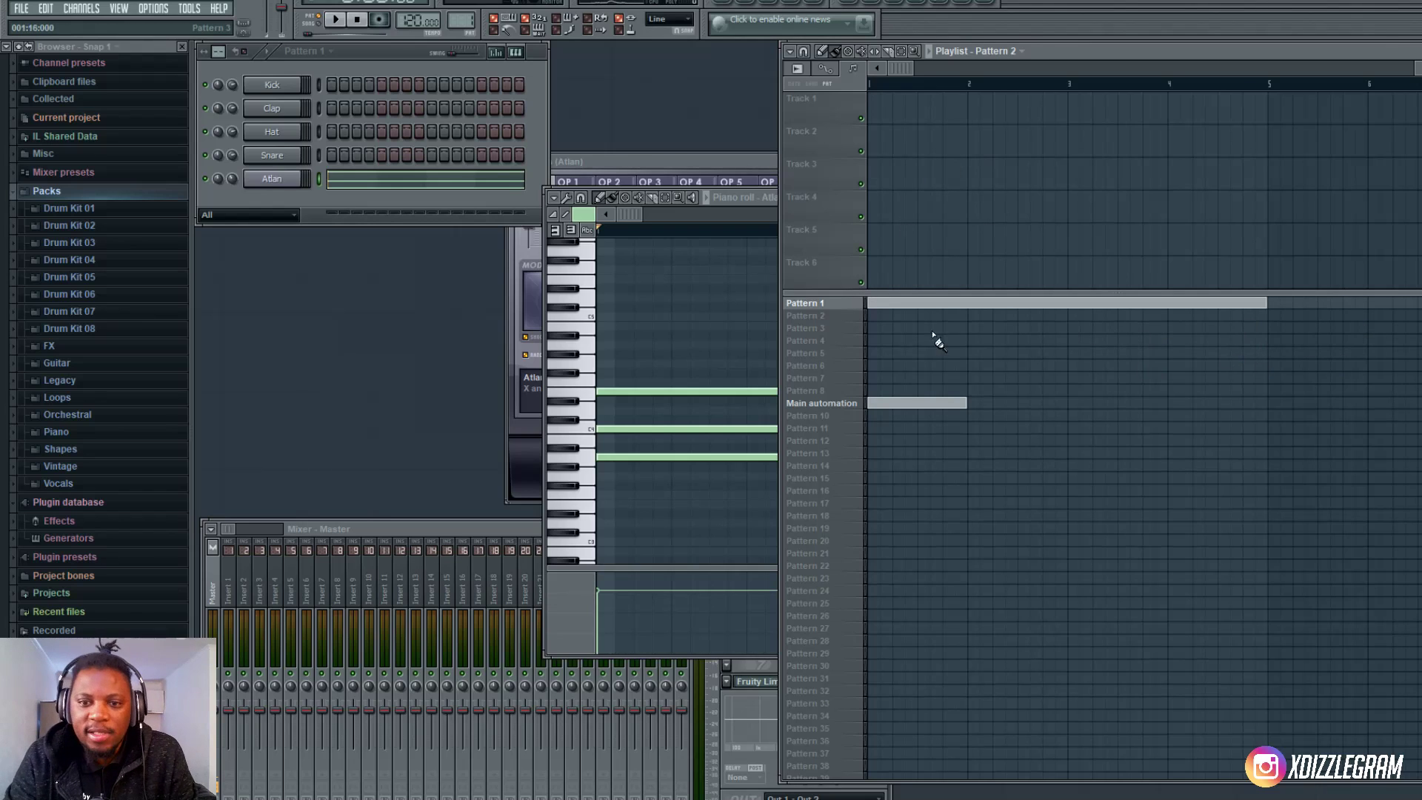
{"action": "left_click", "coordinate": [943, 139]}
{"action": "left_click", "coordinate": [995, 170]}
{"action": "left_click", "coordinate": [1118, 236]}
{"action": "left_click", "coordinate": [1194, 267]}
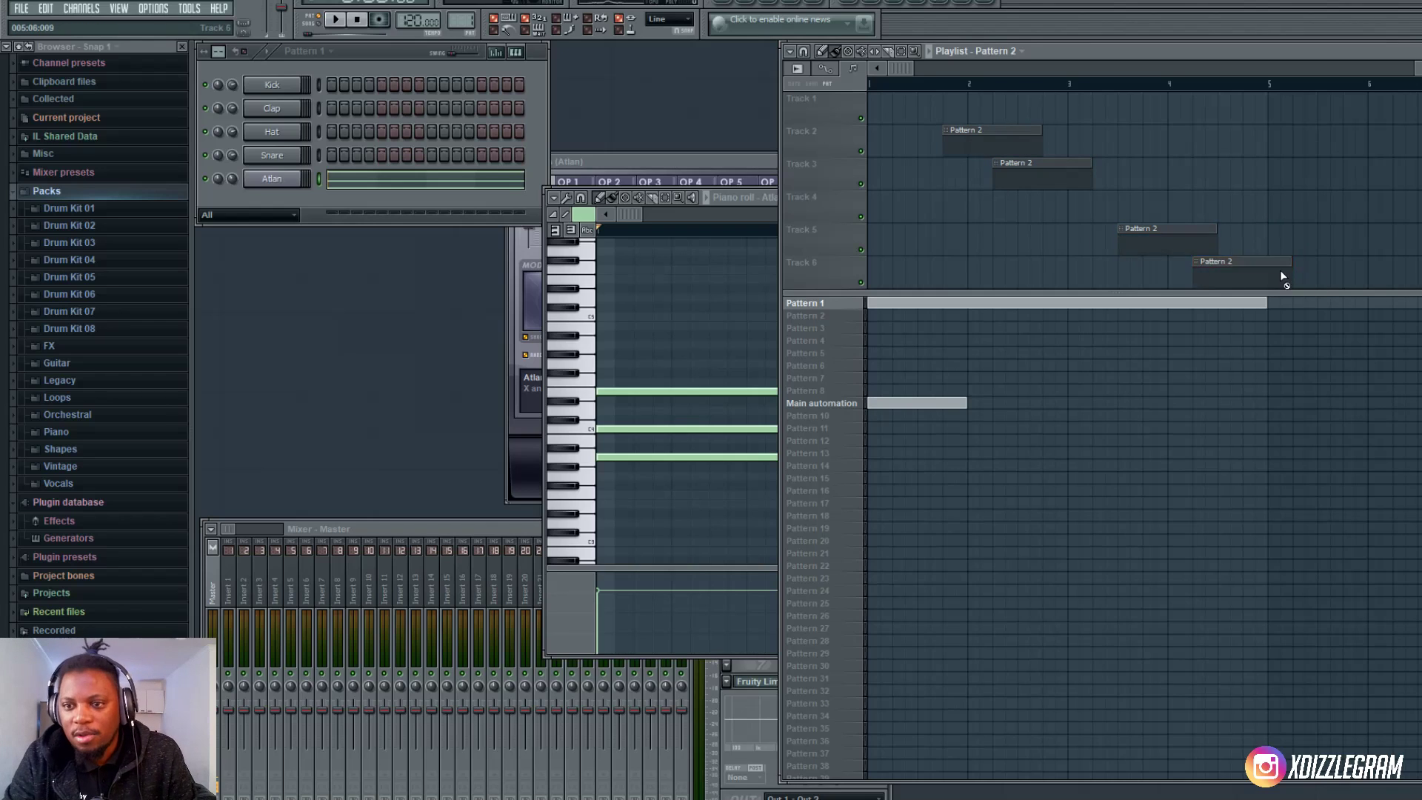
- Delete all four Pattern 2 clips from the playlist tracks
{"action": "right_click", "coordinate": [1222, 263]}
{"action": "right_click", "coordinate": [1144, 230]}
{"action": "right_click", "coordinate": [1018, 164]}
{"action": "right_click", "coordinate": [966, 131]}
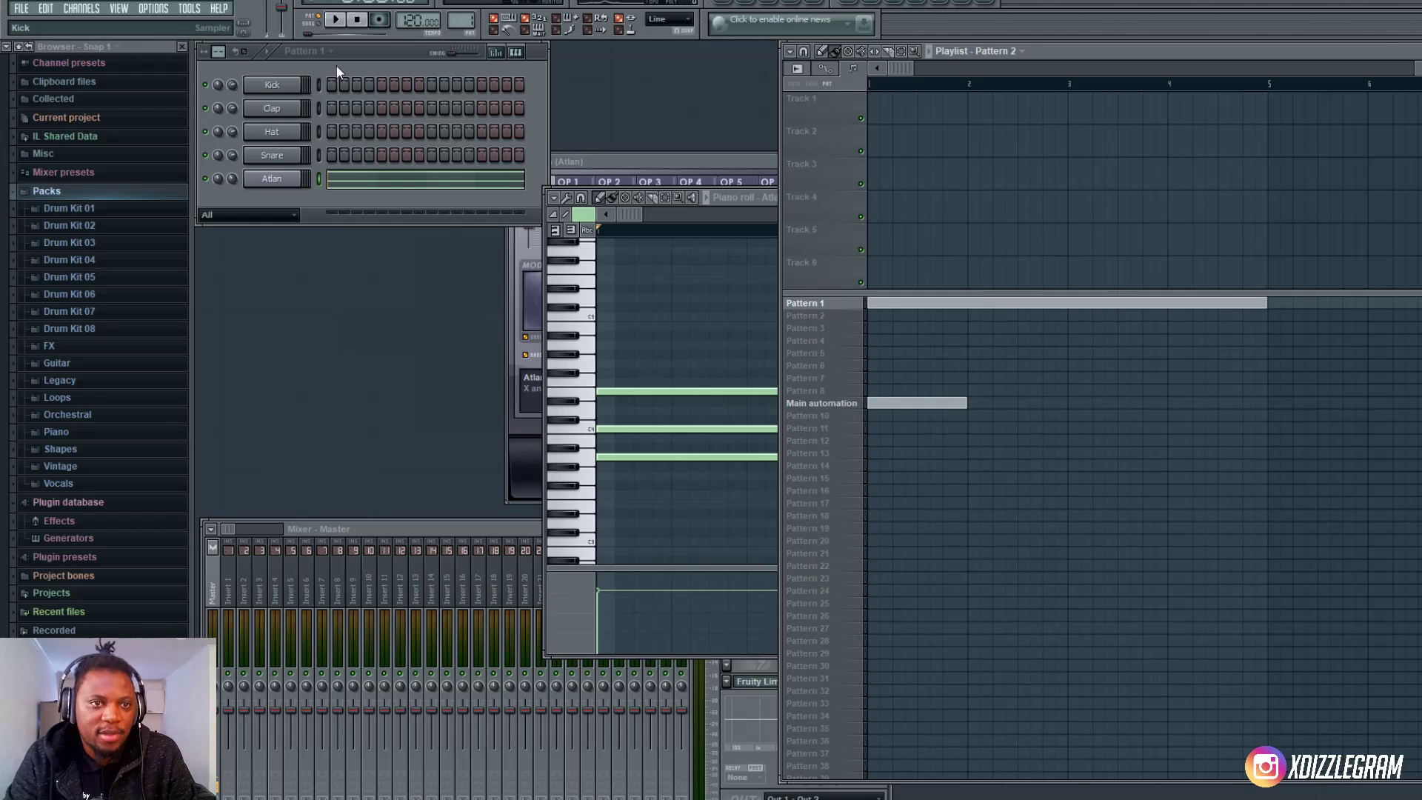
- Play back the Pattern 1 chord and stop the playback
{"action": "left_click", "coordinate": [335, 20]}
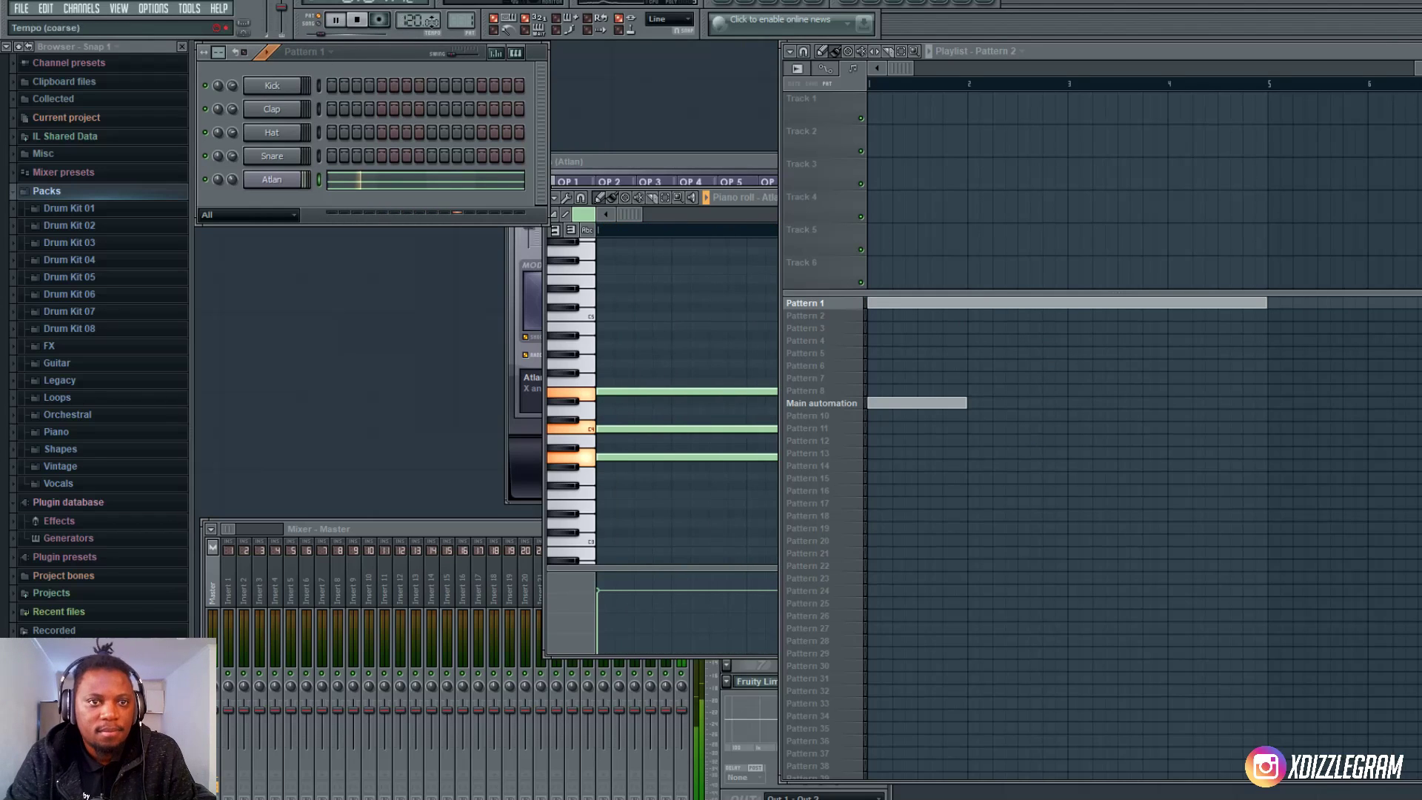
{"action": "key", "text": "space"}
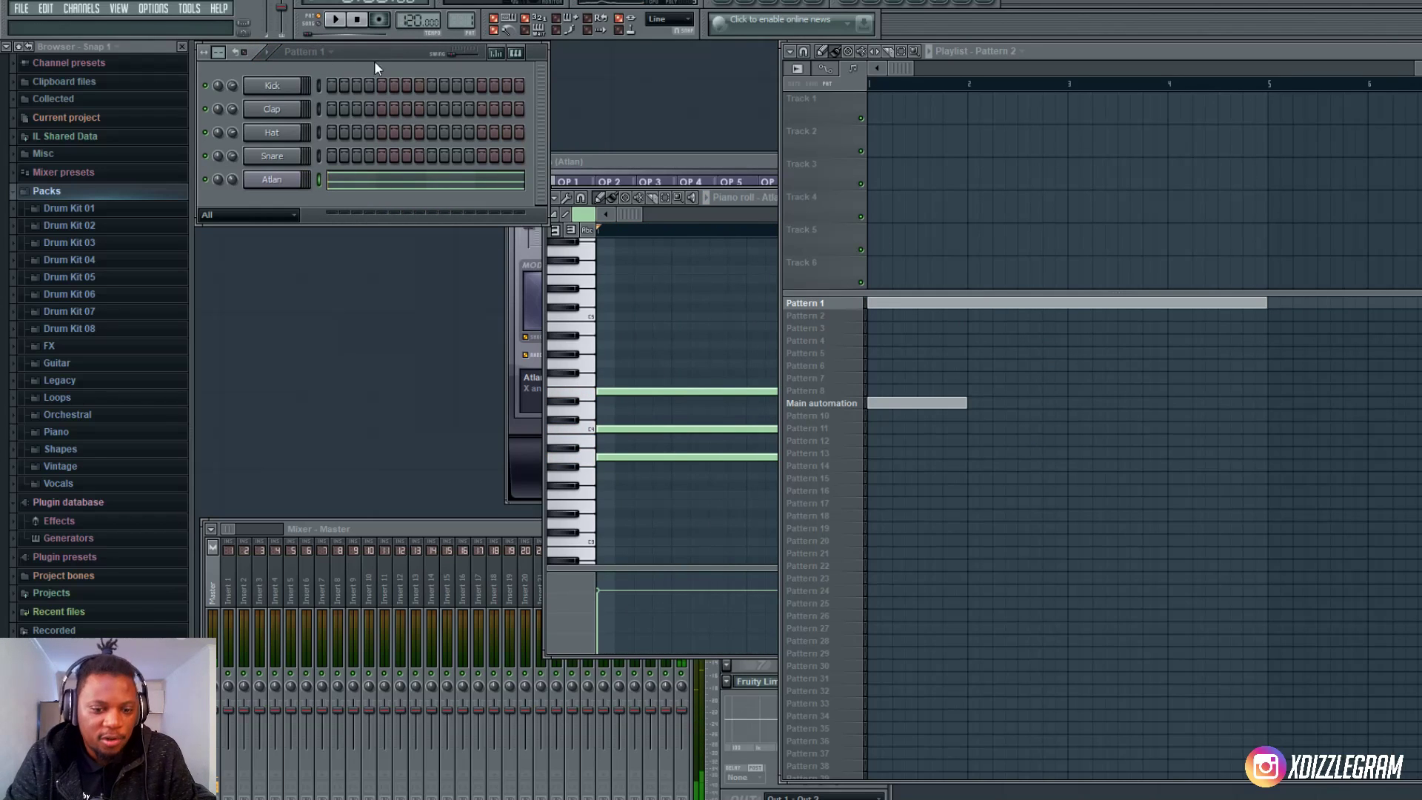
{"action": "key", "text": "space"}
- Check the metronome sound options, then play back the Pattern 1 chord and stop it
{"action": "right_click", "coordinate": [508, 34]}
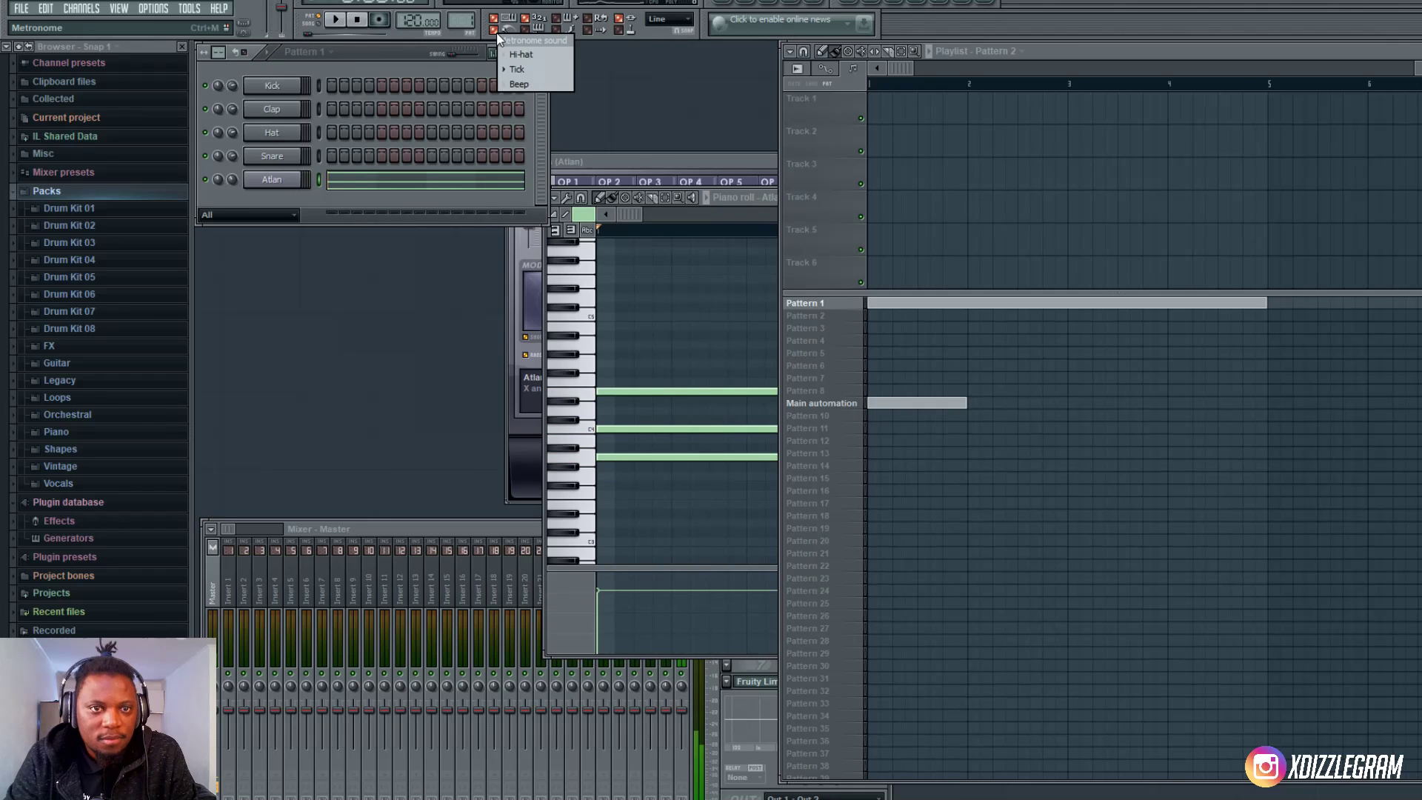
{"action": "left_click", "coordinate": [522, 61]}
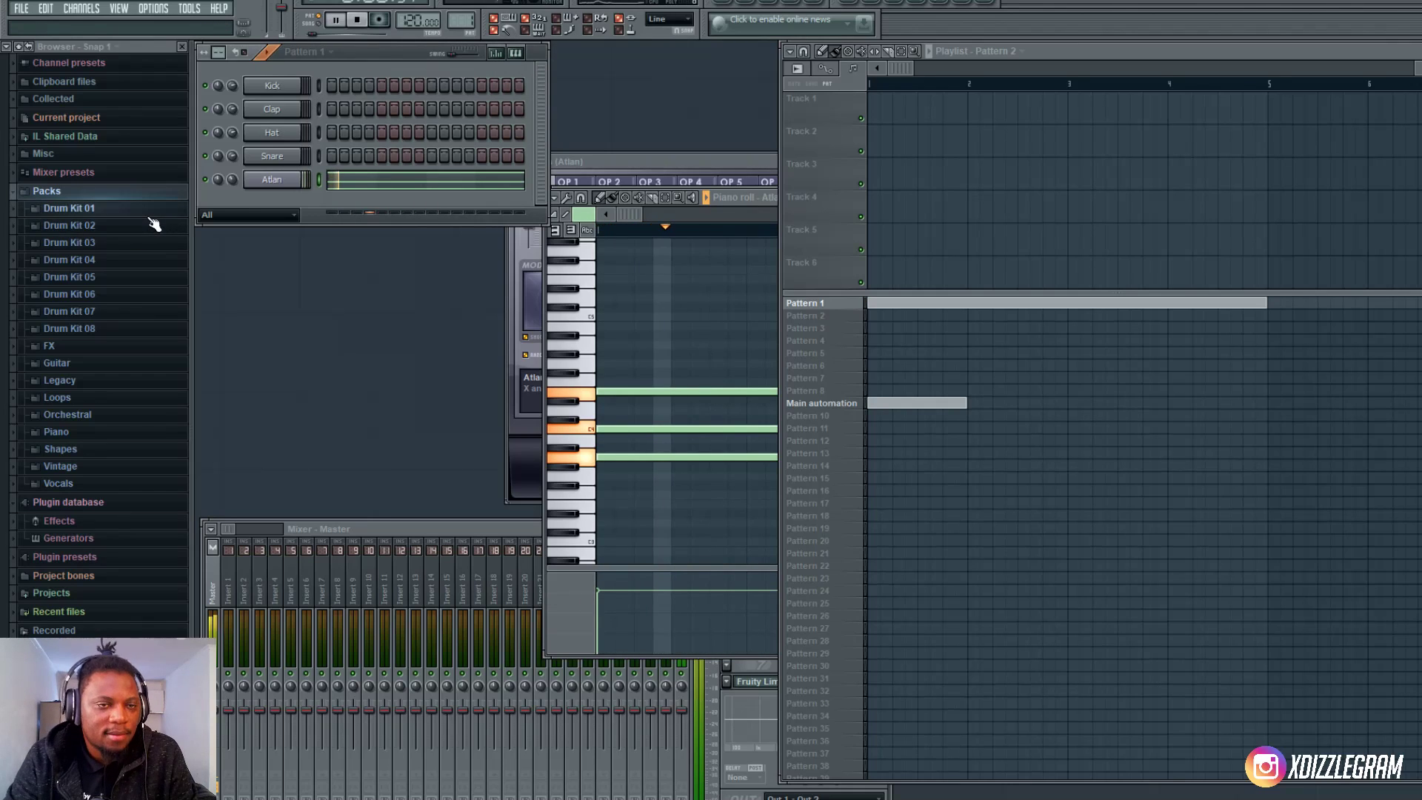
{"action": "key", "text": "space"}
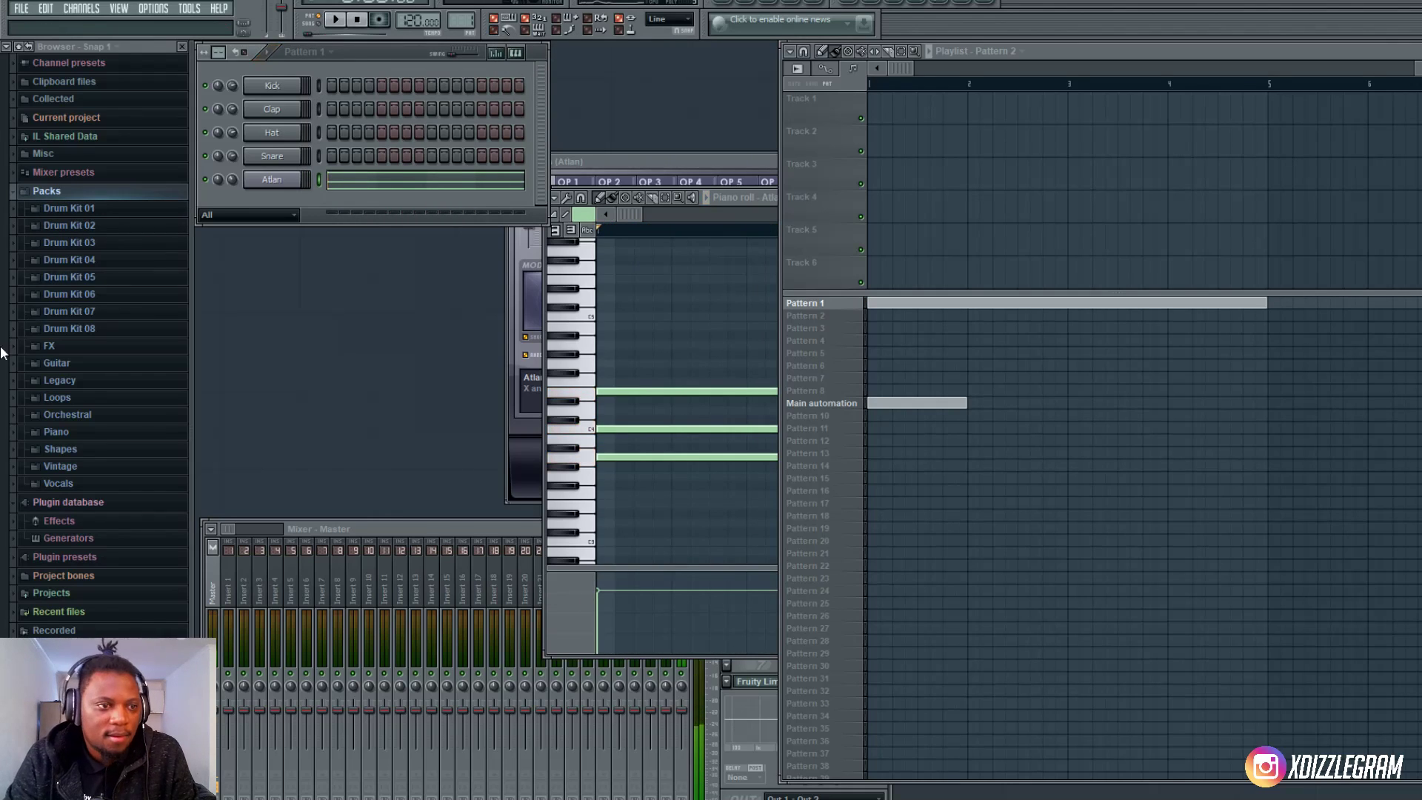
- Audition hat, snare and tom samples in the Drum Kit 05 pack, then collapse the pack
{"action": "left_click", "coordinate": [85, 278]}
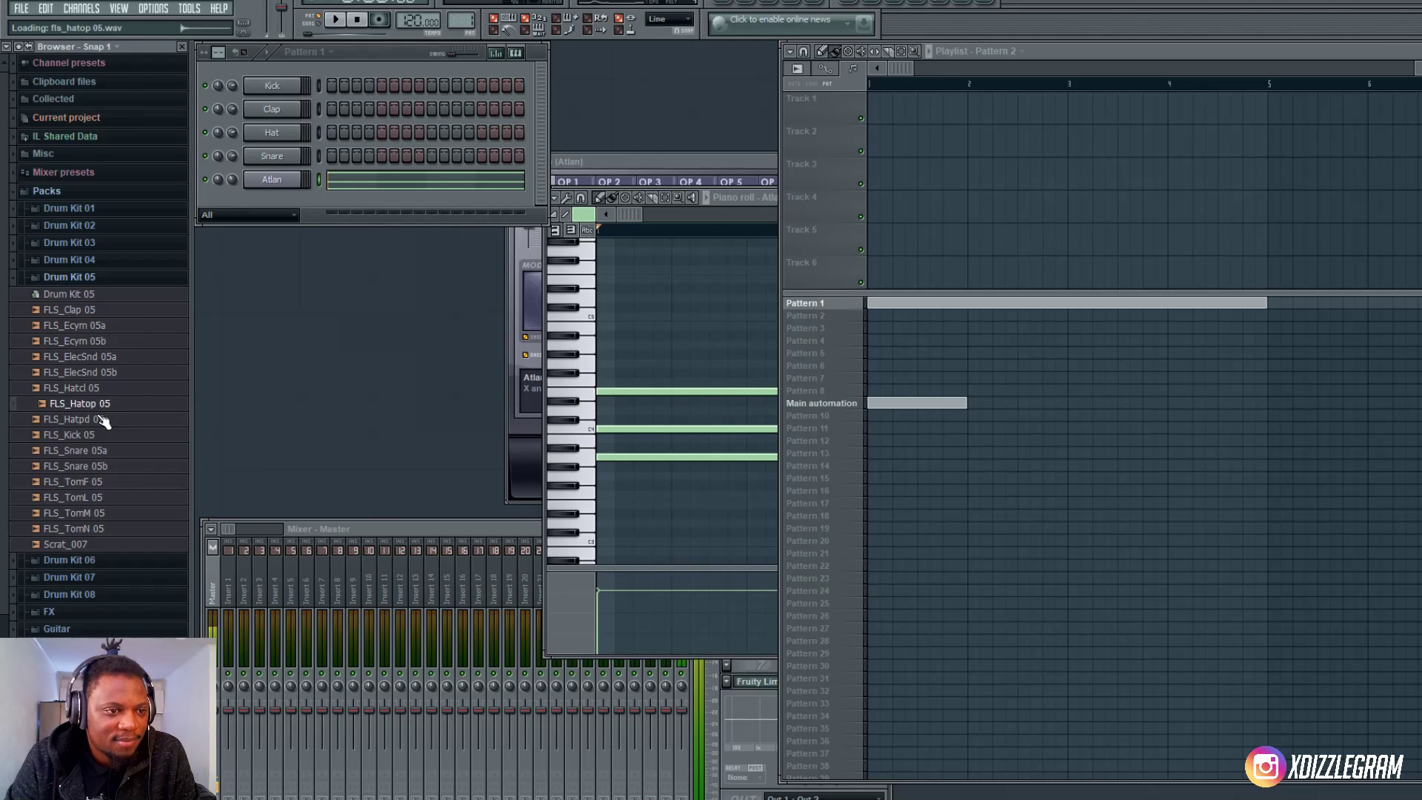
{"action": "left_click", "coordinate": [103, 465]}
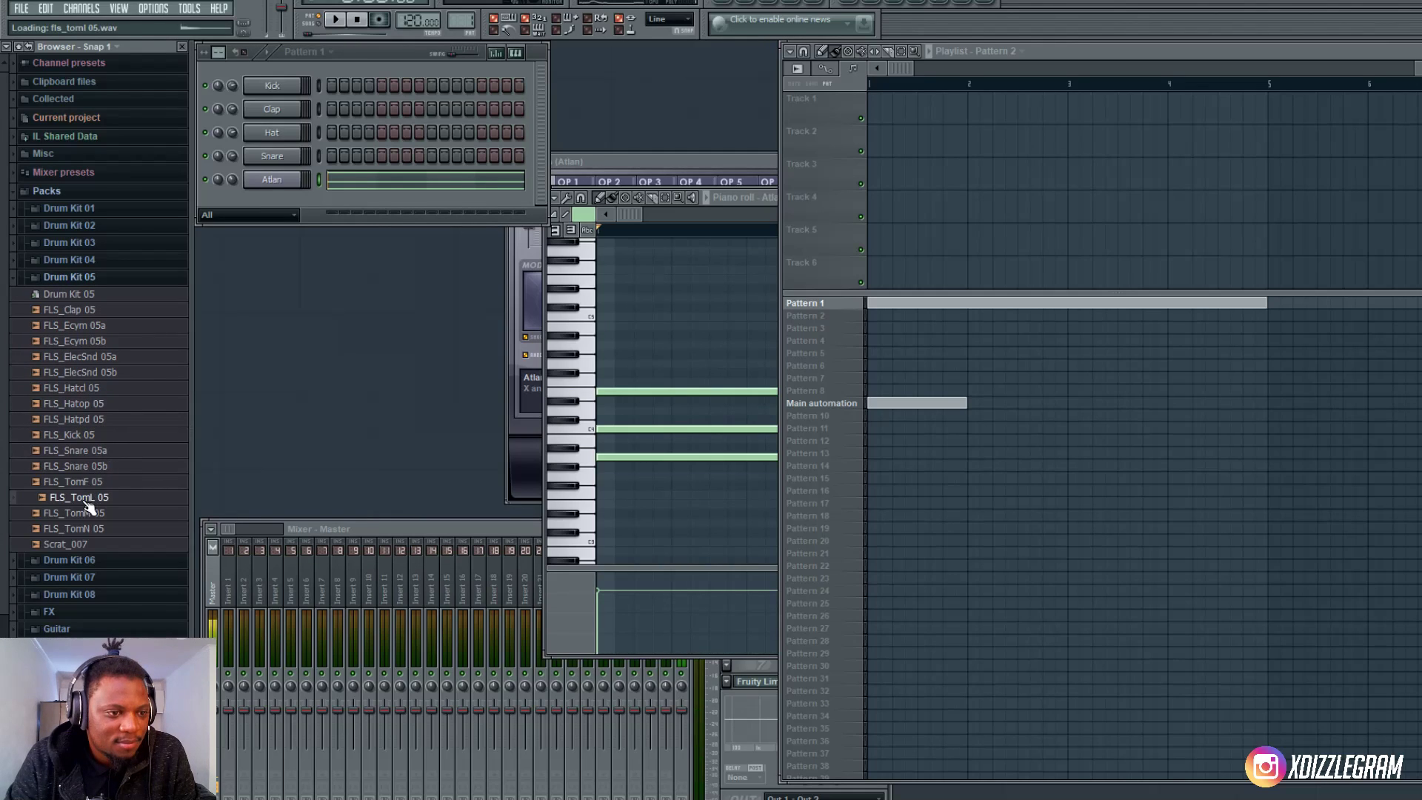
{"action": "left_click", "coordinate": [115, 277]}
- Audition percussion samples in the Drum Kit 08 pack, including FLS_cd1_dom, FLS_cr3_bell, FLS_cr6_tak and FLS_ct4_sak
{"action": "left_click", "coordinate": [106, 328]}
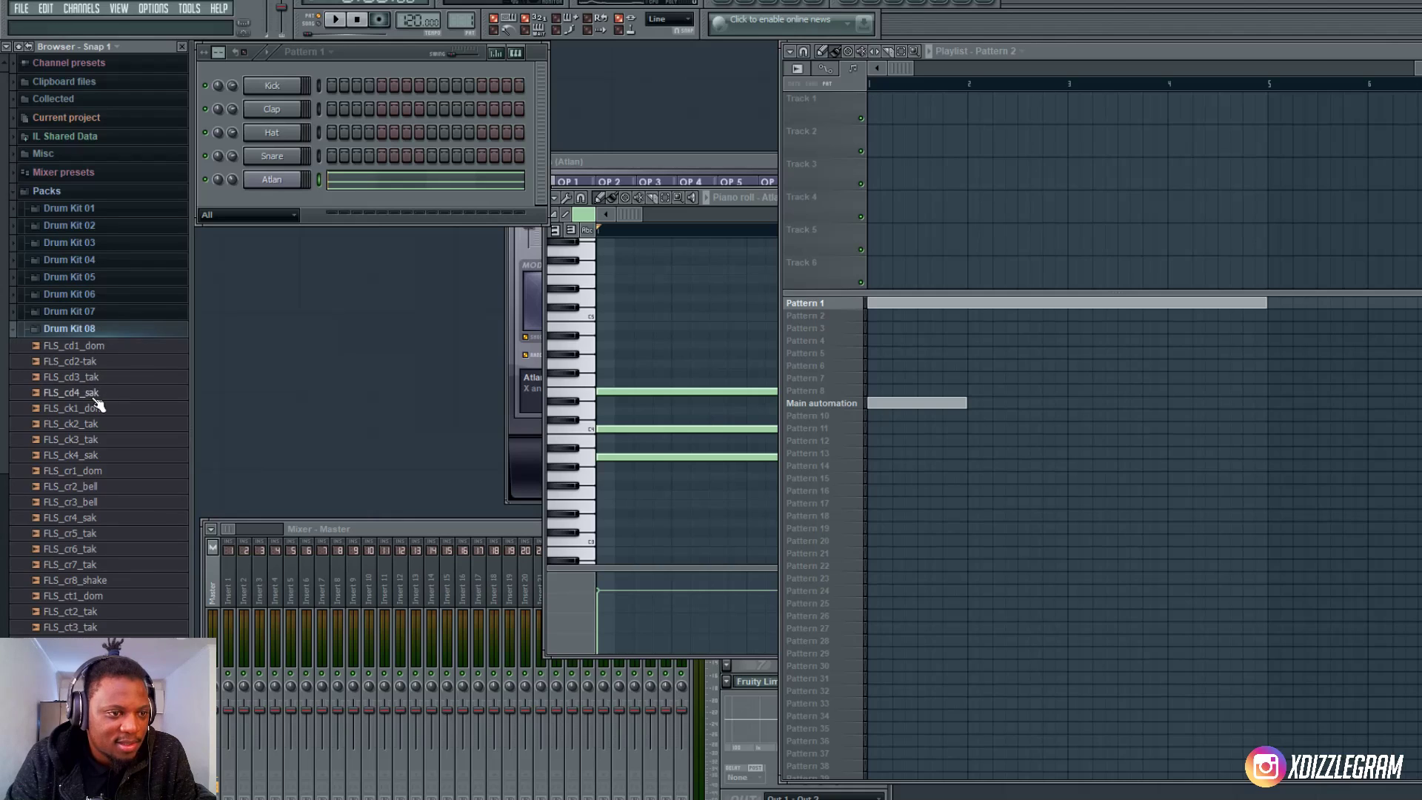
{"action": "left_click", "coordinate": [95, 407]}
{"action": "left_click", "coordinate": [104, 345]}
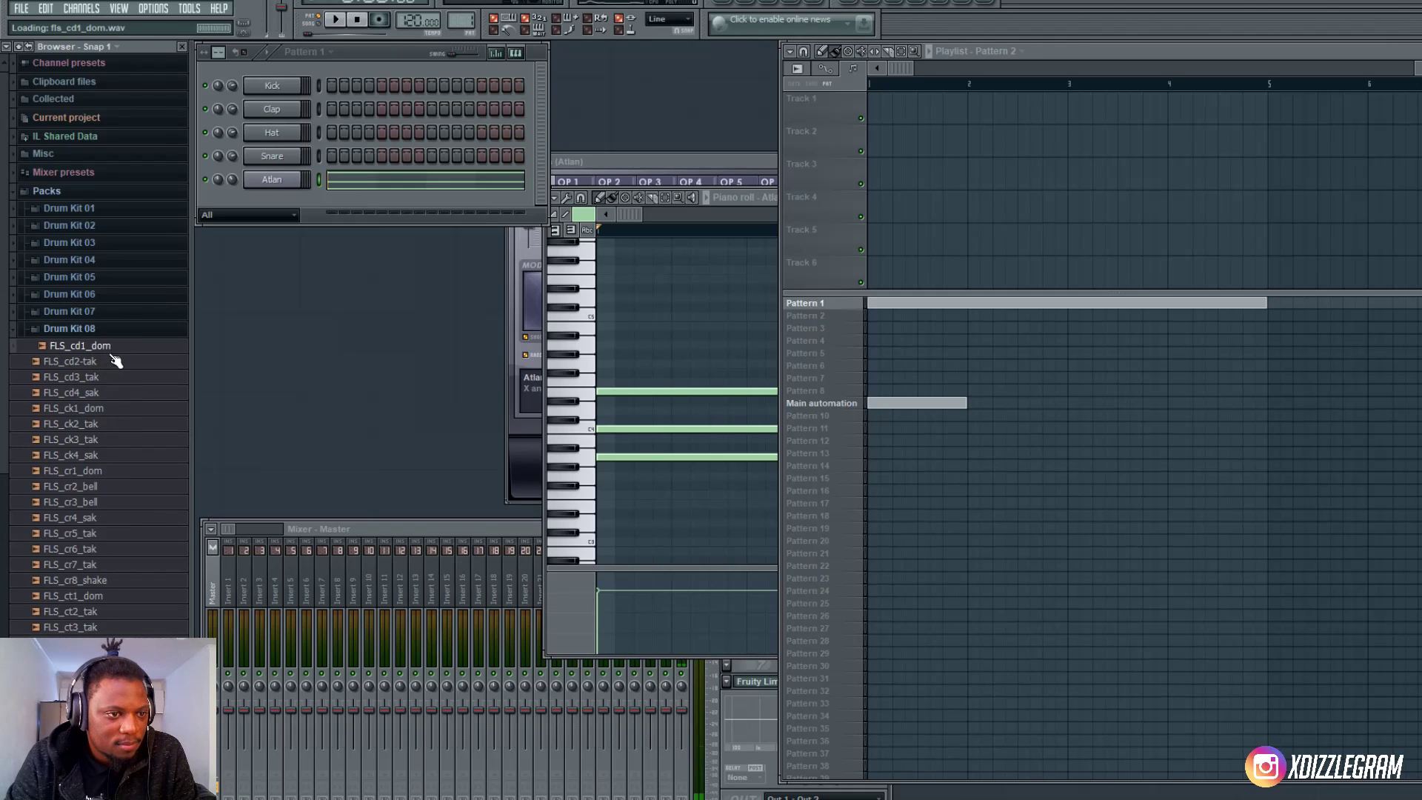
{"action": "left_click", "coordinate": [99, 502]}
{"action": "left_click", "coordinate": [103, 549]}
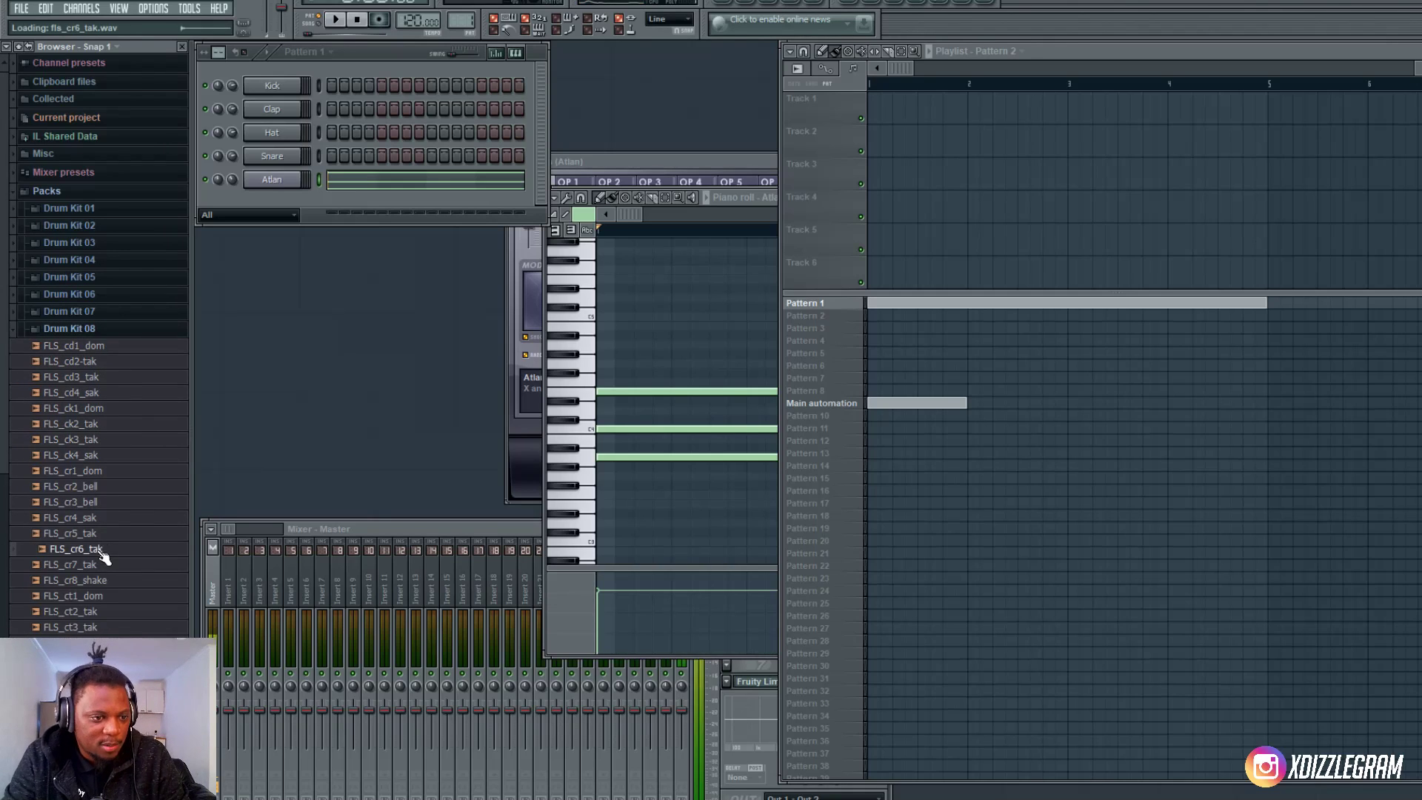
{"action": "left_click", "coordinate": [103, 580]}
{"action": "left_click", "coordinate": [104, 596]}
{"action": "left_click", "coordinate": [96, 564]}
{"action": "left_click", "coordinate": [81, 642]}
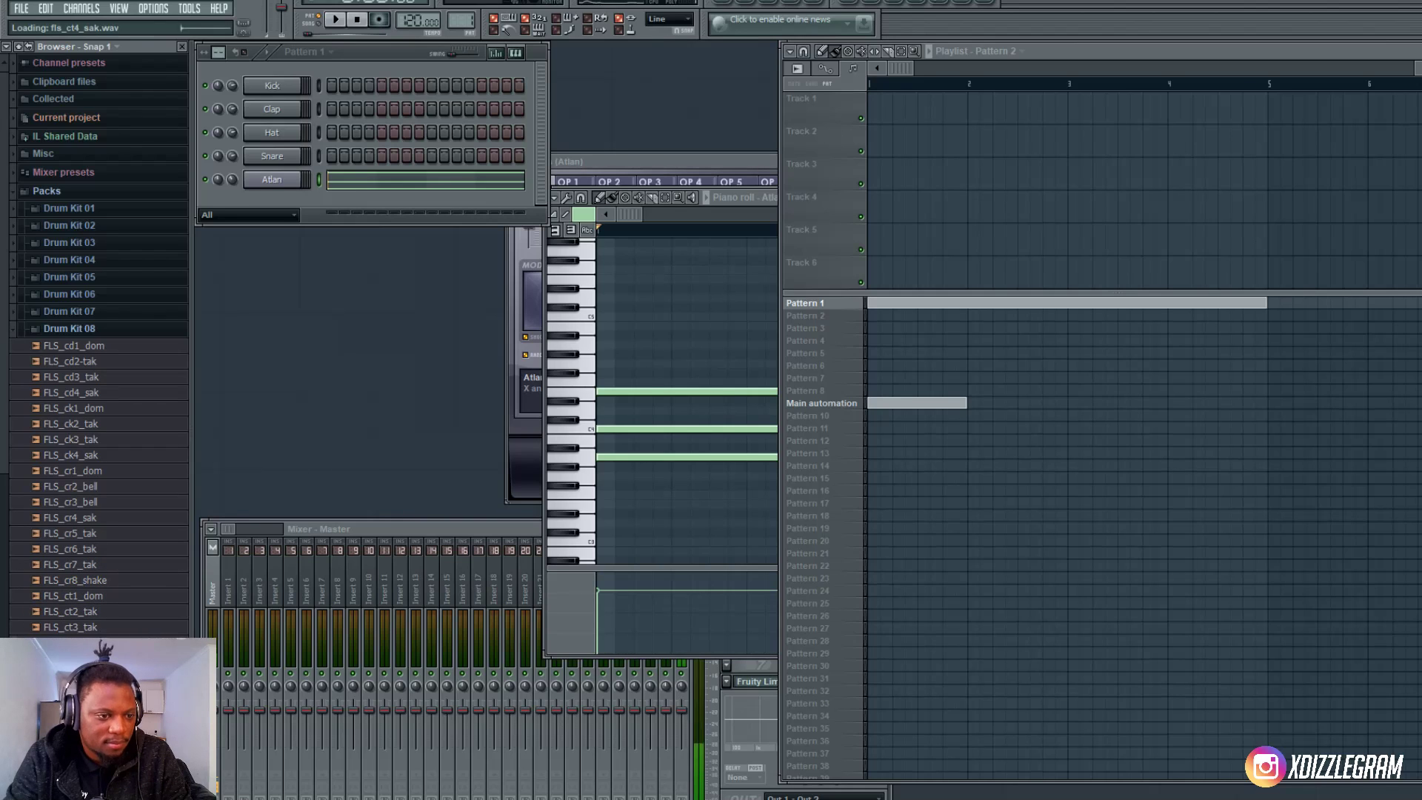
- Add FLS_cr6_tak as a new channel and place its hits on steps 5 and 13 of Pattern 2
{"action": "left_click_drag", "start_coordinate": [104, 549], "coordinate": [274, 205]}
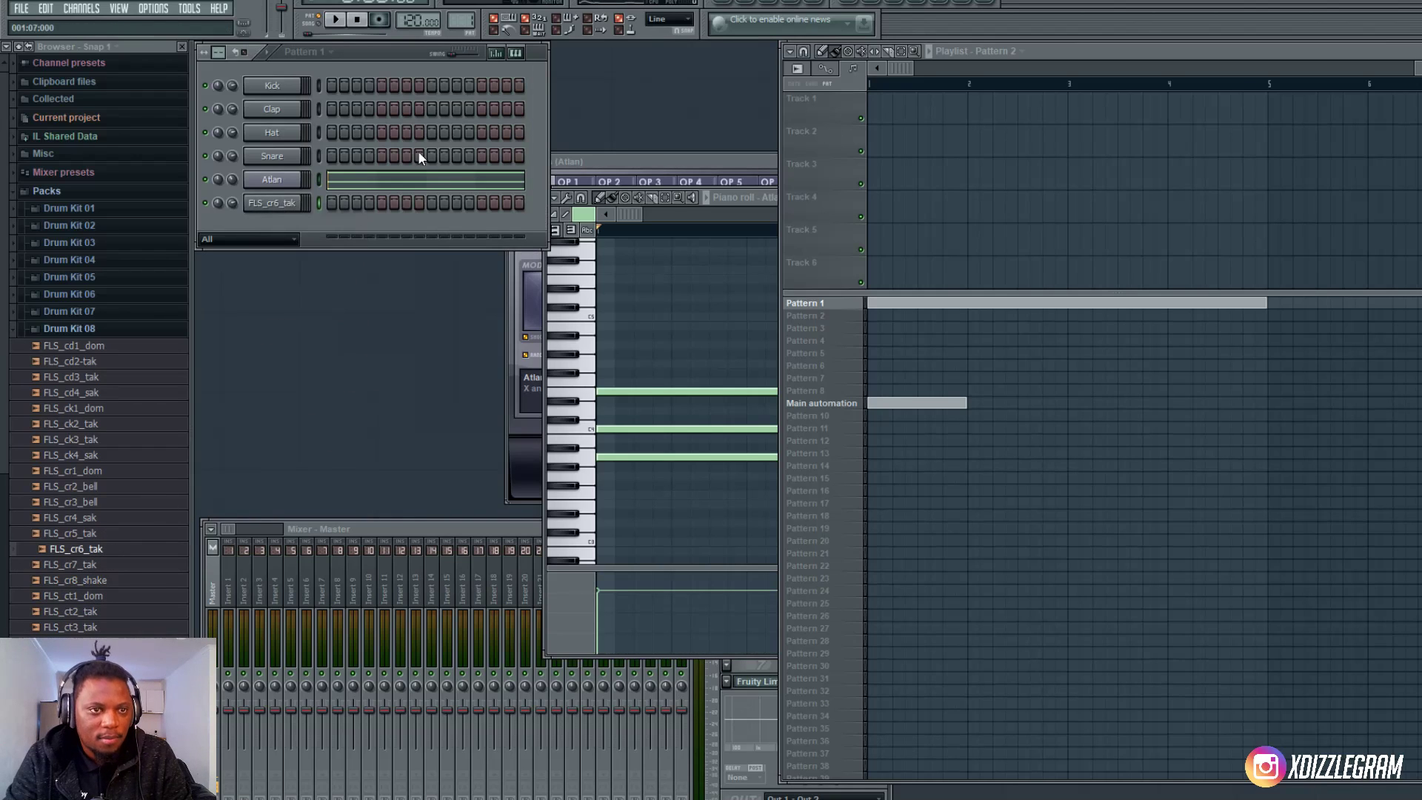
{"action": "left_click", "coordinate": [805, 315]}
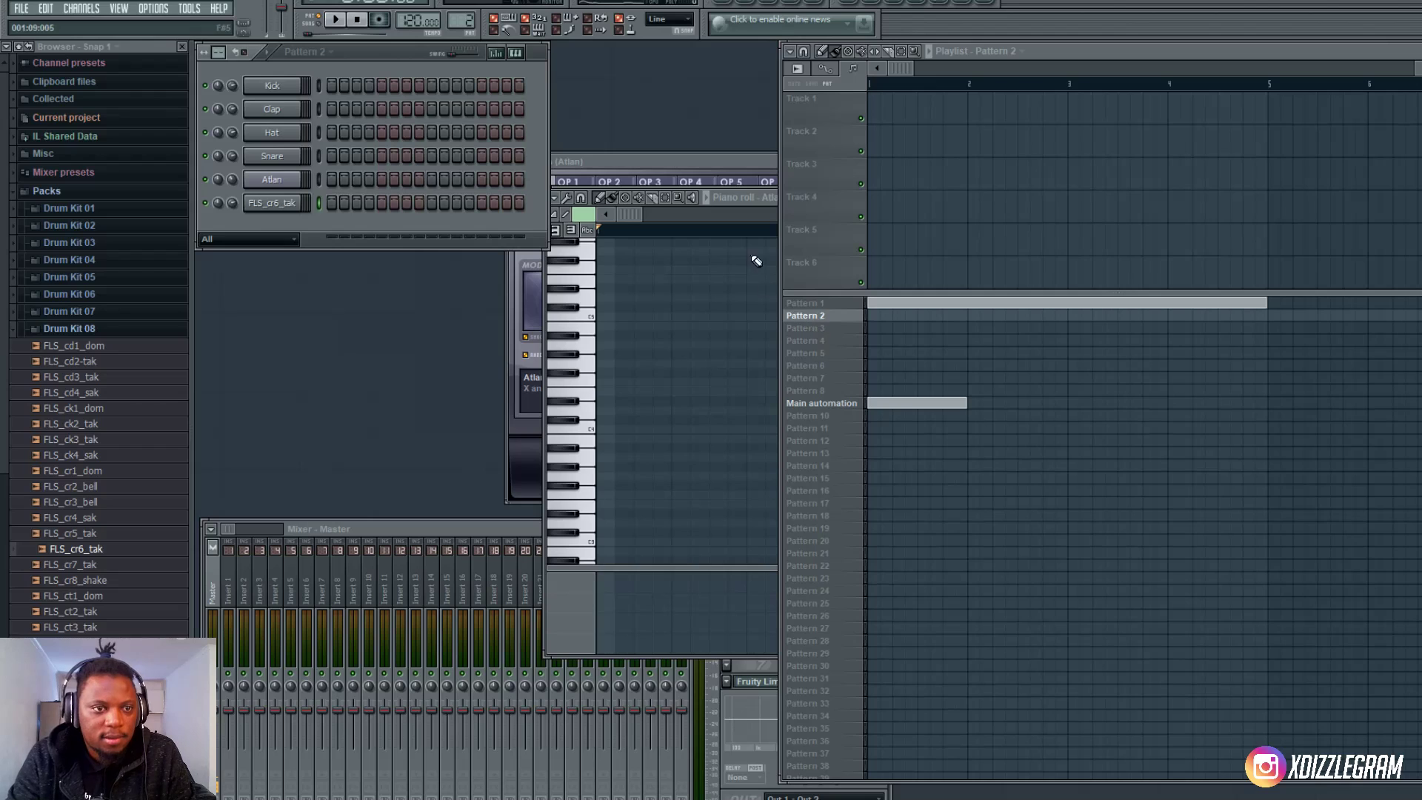
{"action": "left_click", "coordinate": [382, 203]}
{"action": "key", "text": "space"}
{"action": "left_click", "coordinate": [482, 204]}
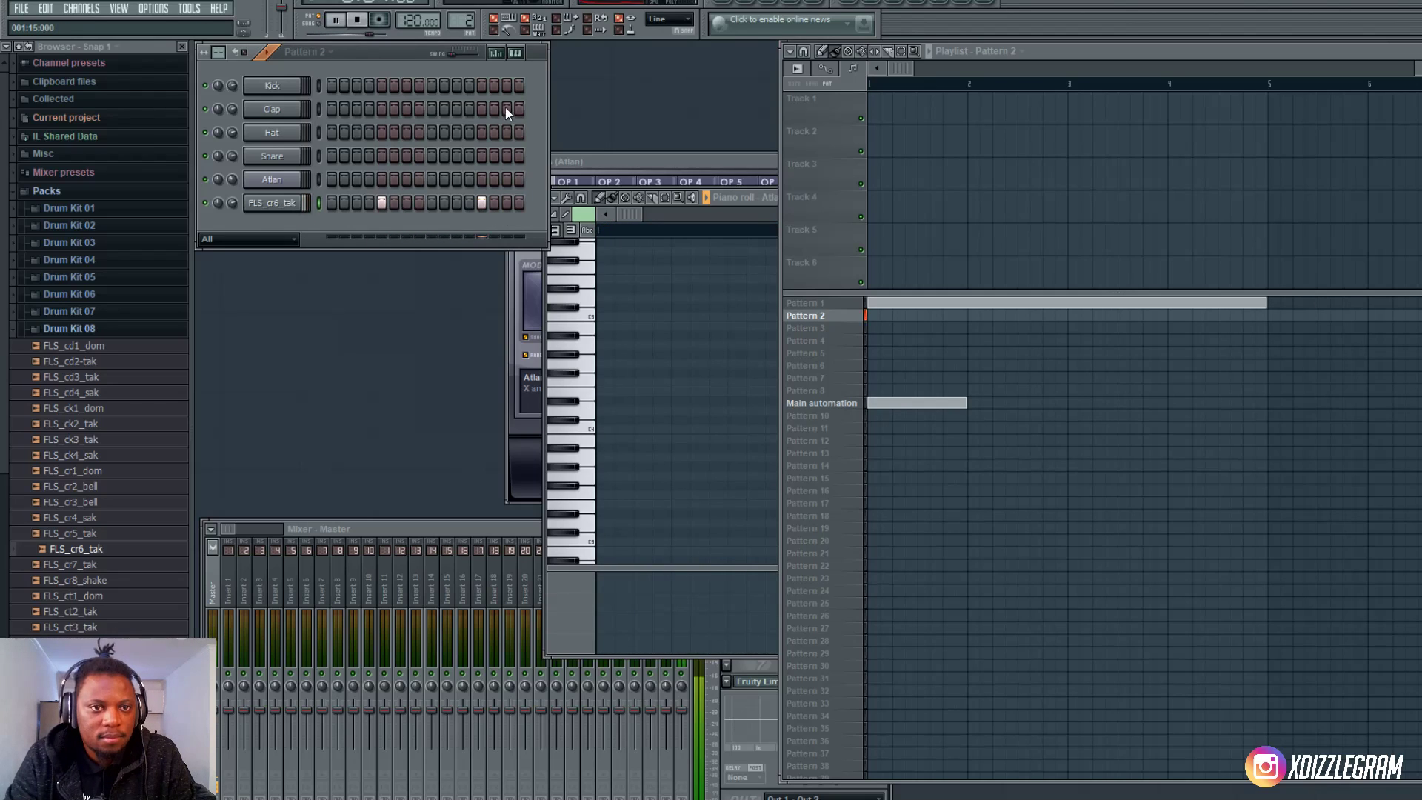
- Switch to song mode, fill bars 1 to 4 of the playlist with Pattern 2 blocks, and play the song
{"action": "key", "text": "l"}
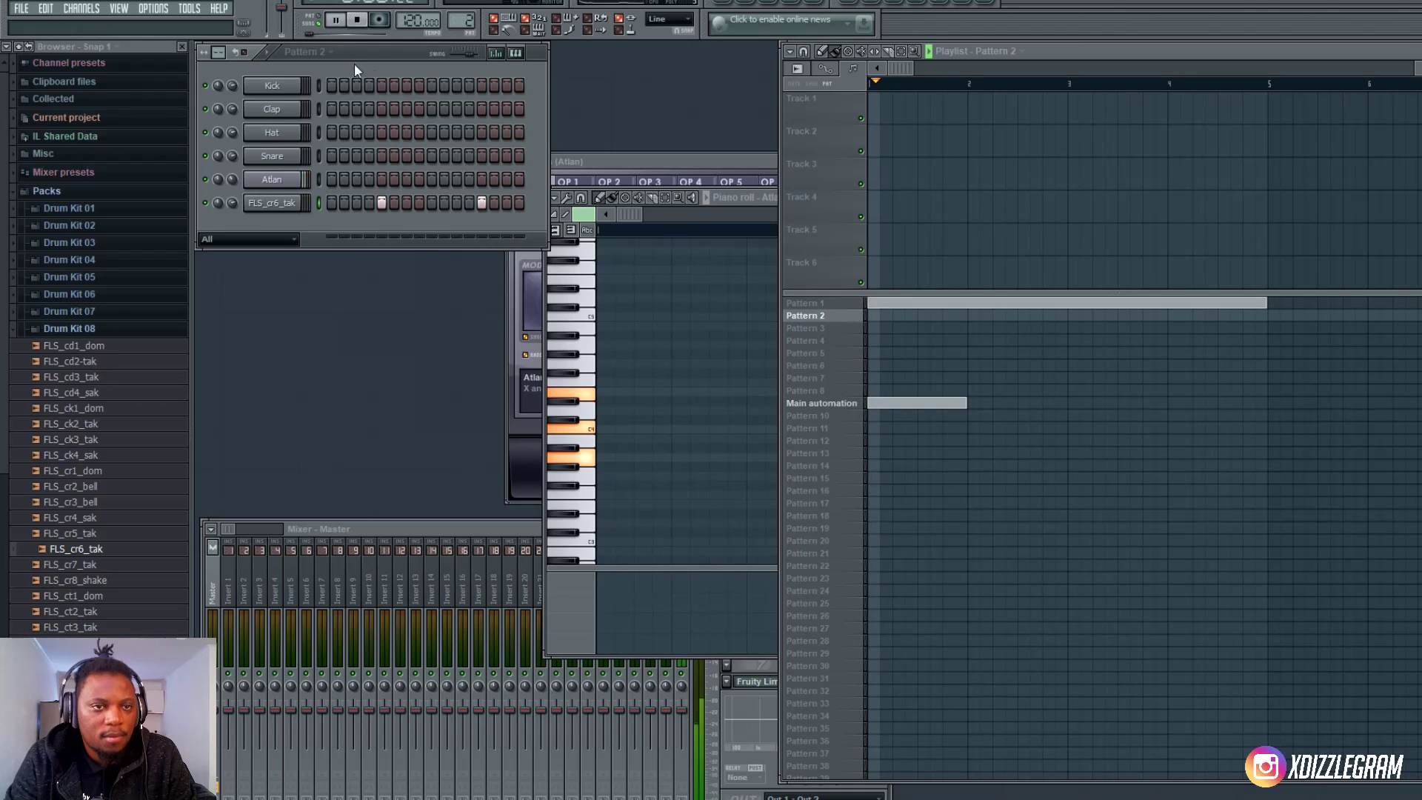
{"action": "key", "text": "space"}
{"action": "left_click", "coordinate": [874, 315]}
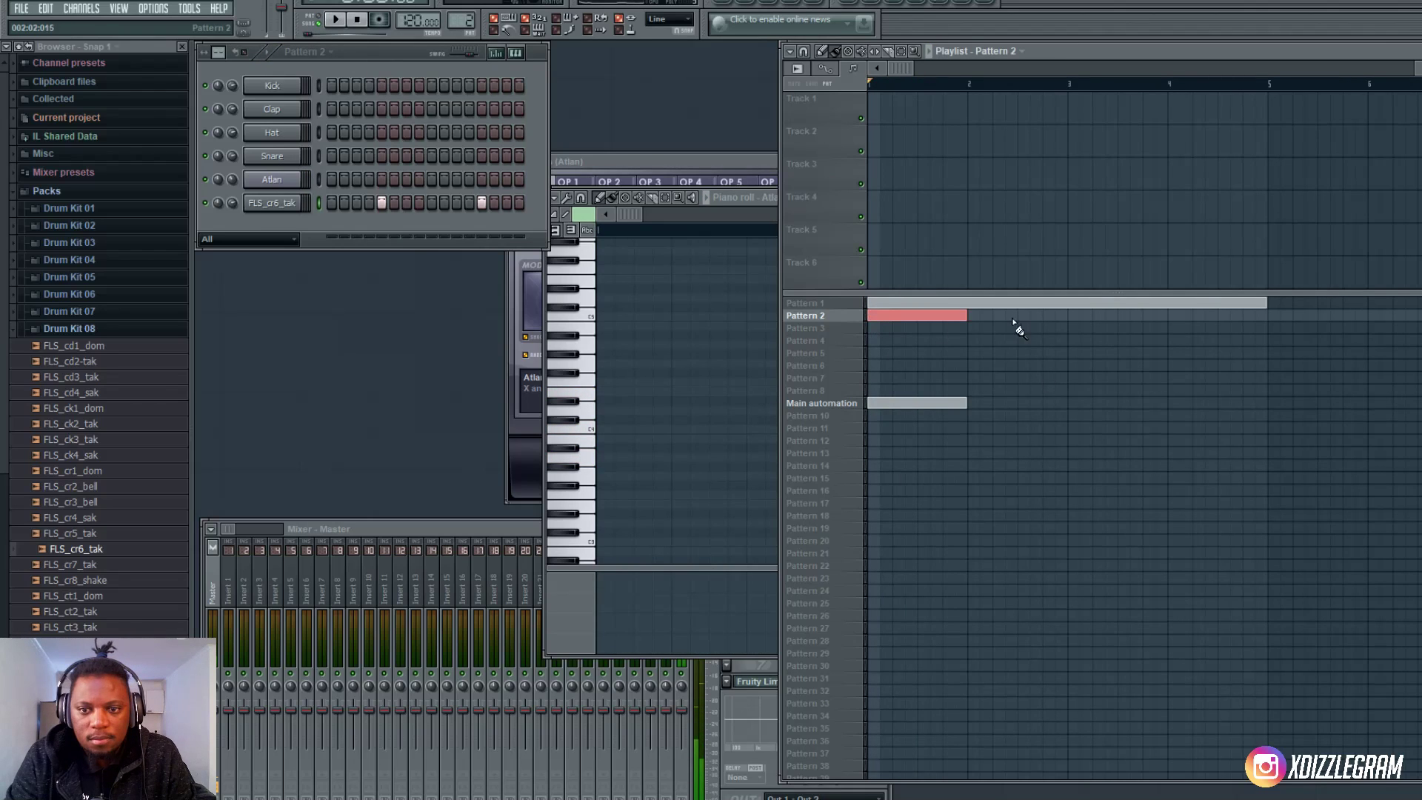
{"action": "left_click_drag", "start_coordinate": [1014, 317], "coordinate": [1229, 316]}
{"action": "key", "text": "space"}
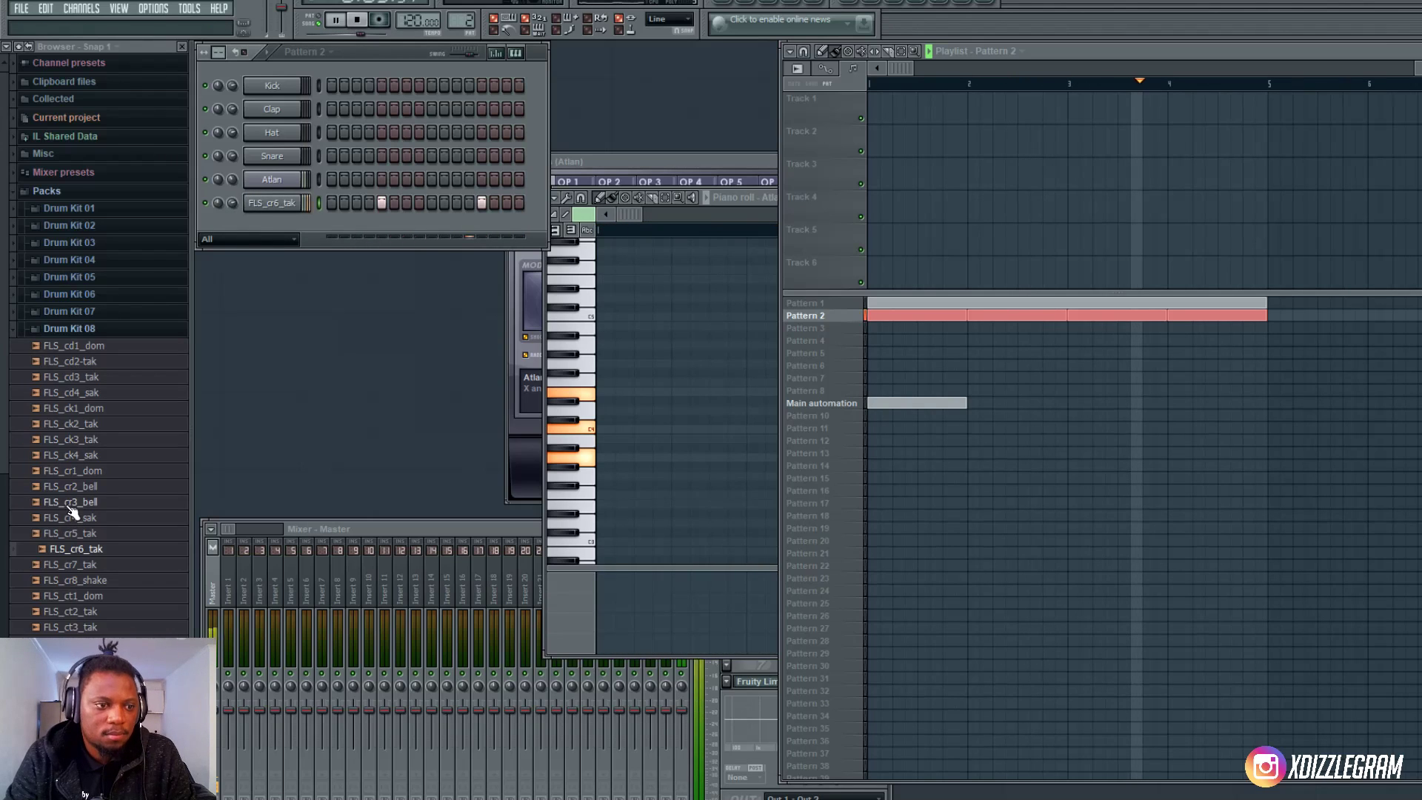
- Add FLS_cr2_bell as a new channel, fill all 16 of its steps in Pattern 2, and play the song
{"action": "left_click_drag", "start_coordinate": [74, 486], "coordinate": [345, 229]}
{"action": "key", "text": "space"}
{"action": "left_click_drag", "start_coordinate": [512, 232], "coordinate": [519, 226]}
{"action": "key", "text": "space"}
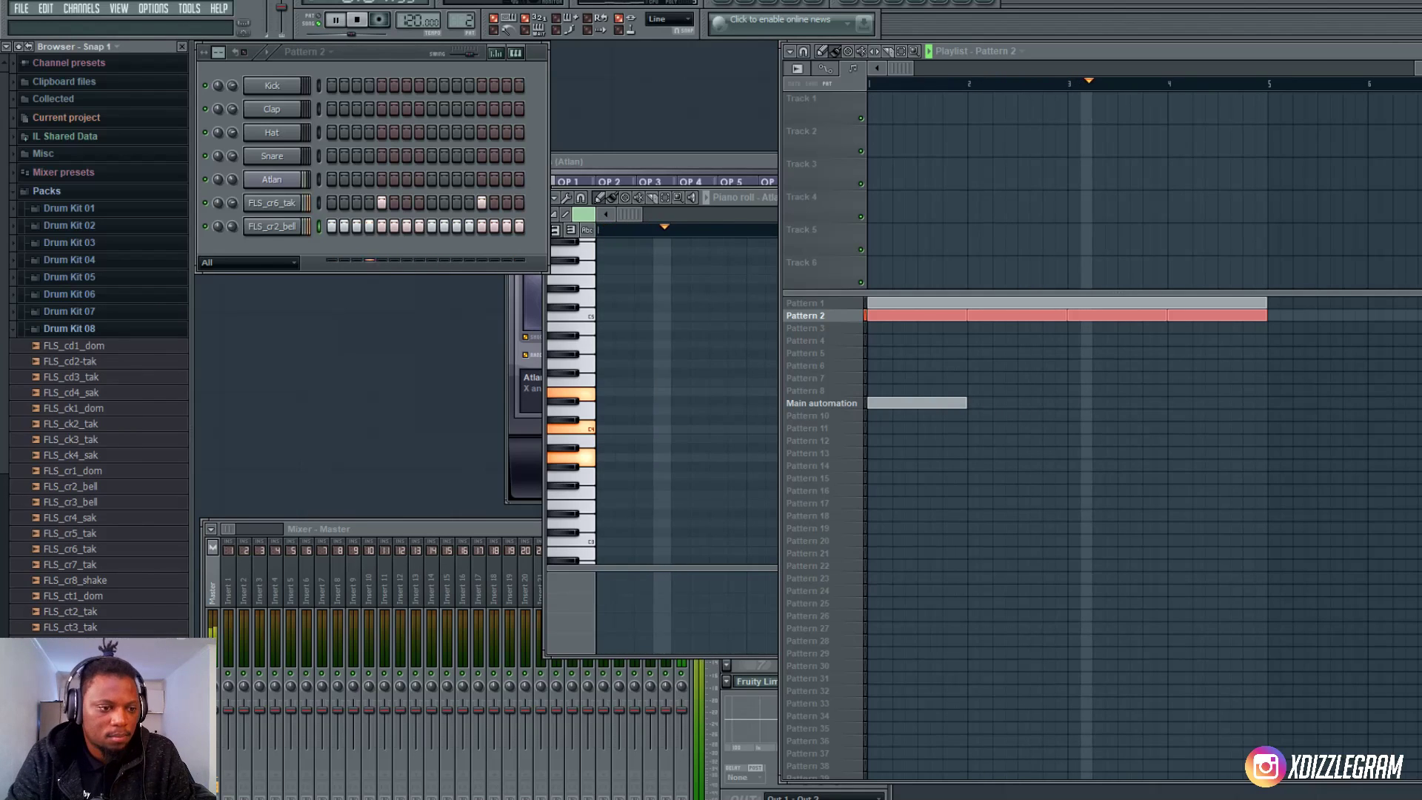
- Add an FLS_ct6_tak channel with a hit on step 12, and load FLS_cd4_sak as another channel
{"action": "left_click_drag", "start_coordinate": [70, 548], "coordinate": [273, 246]}
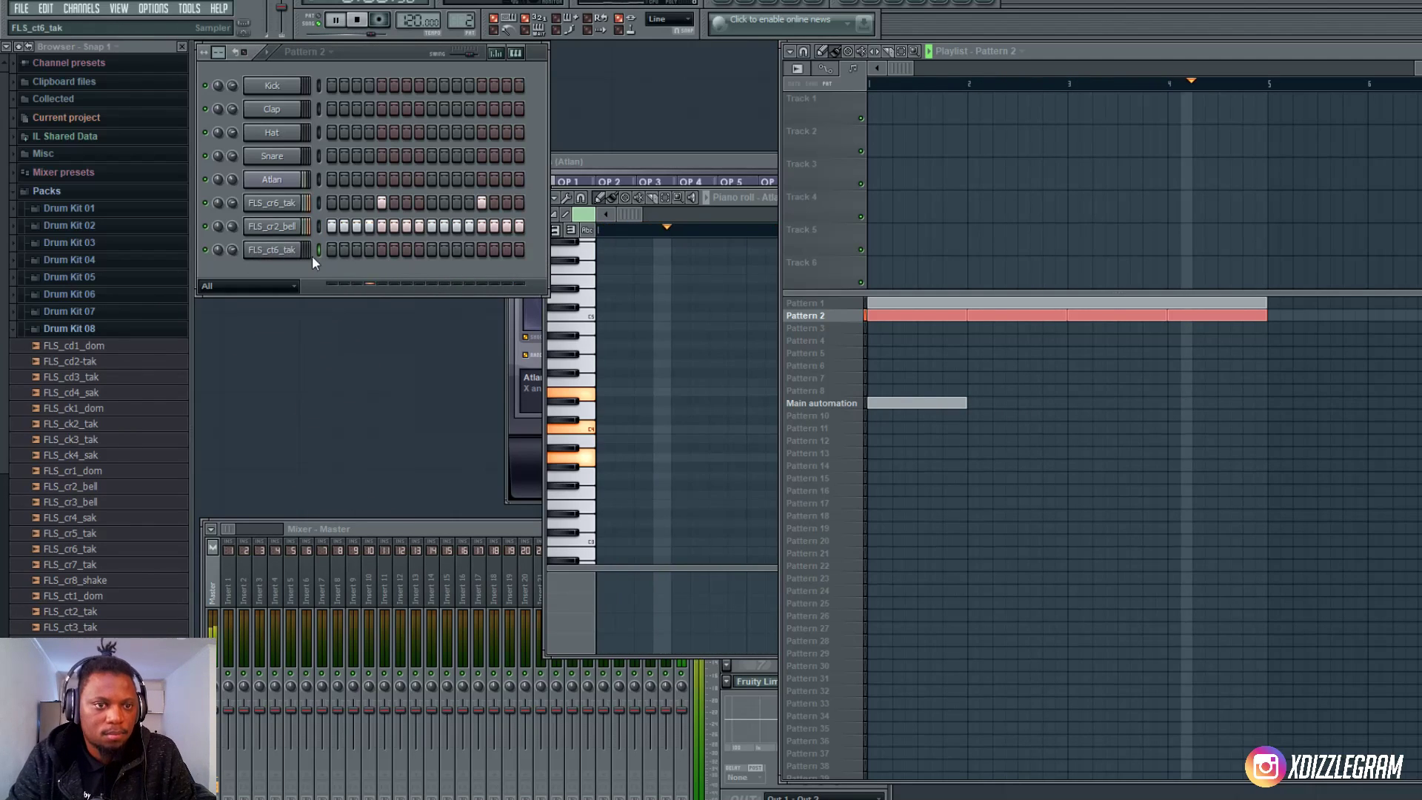
{"action": "left_click", "coordinate": [468, 249]}
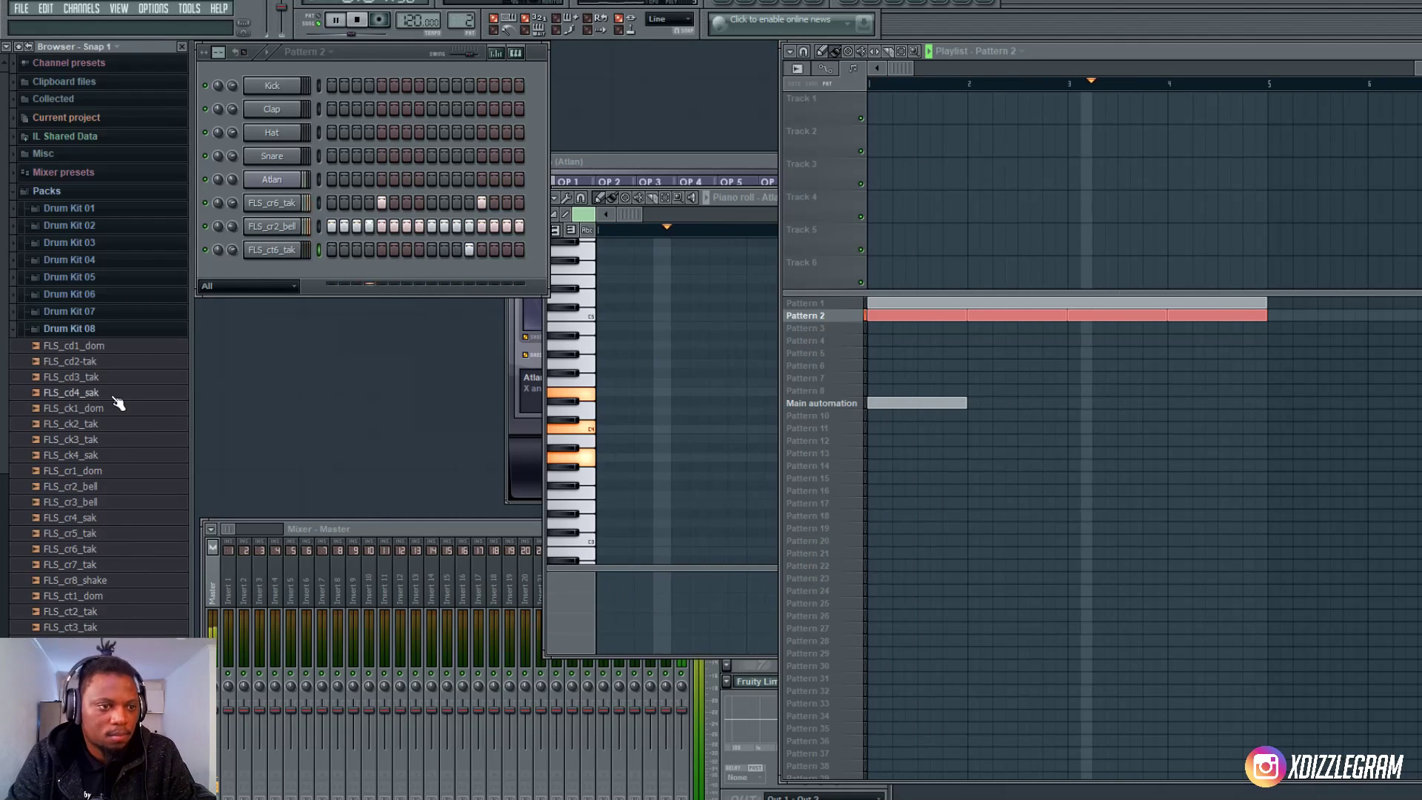
{"action": "left_click_drag", "start_coordinate": [117, 399], "coordinate": [282, 286]}
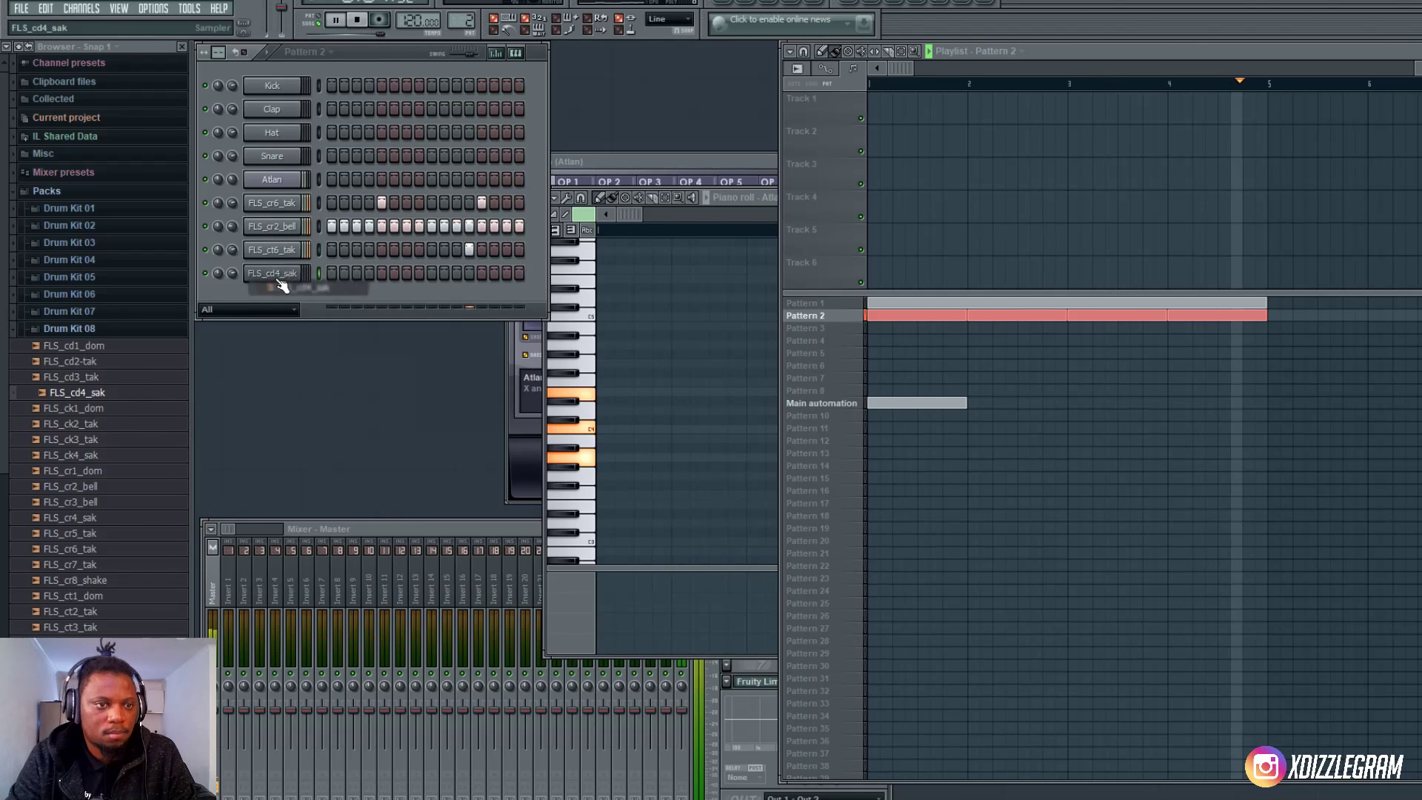
- Stop playback and audition samples in the Drum Kit 04 and Drum Kit 06 packs, including FLS_Crash 04b and FLS_Clap 06
{"action": "left_click", "coordinate": [89, 328]}
{"action": "left_click", "coordinate": [111, 259]}
{"action": "key", "text": "space"}
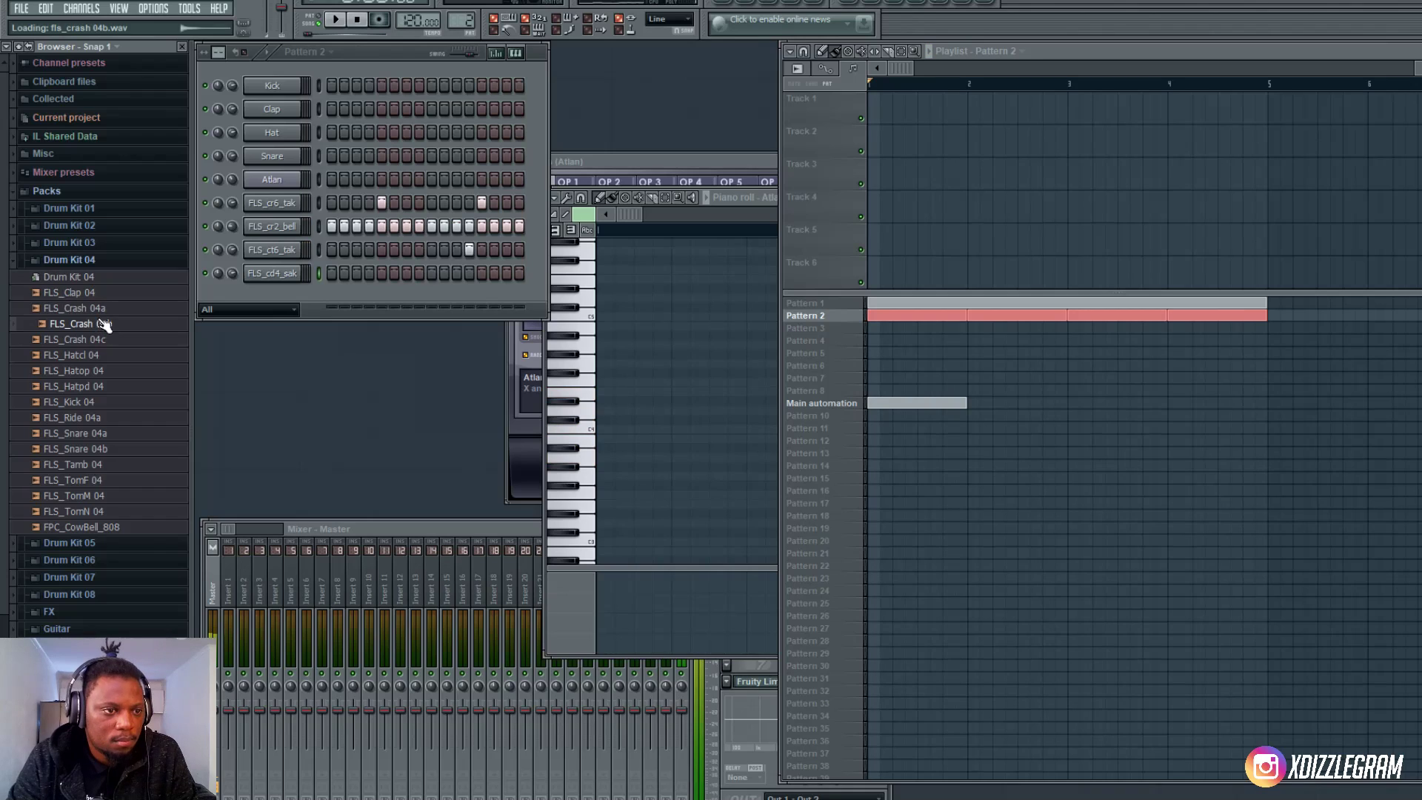
{"action": "left_click", "coordinate": [85, 260]}
{"action": "left_click", "coordinate": [90, 295]}
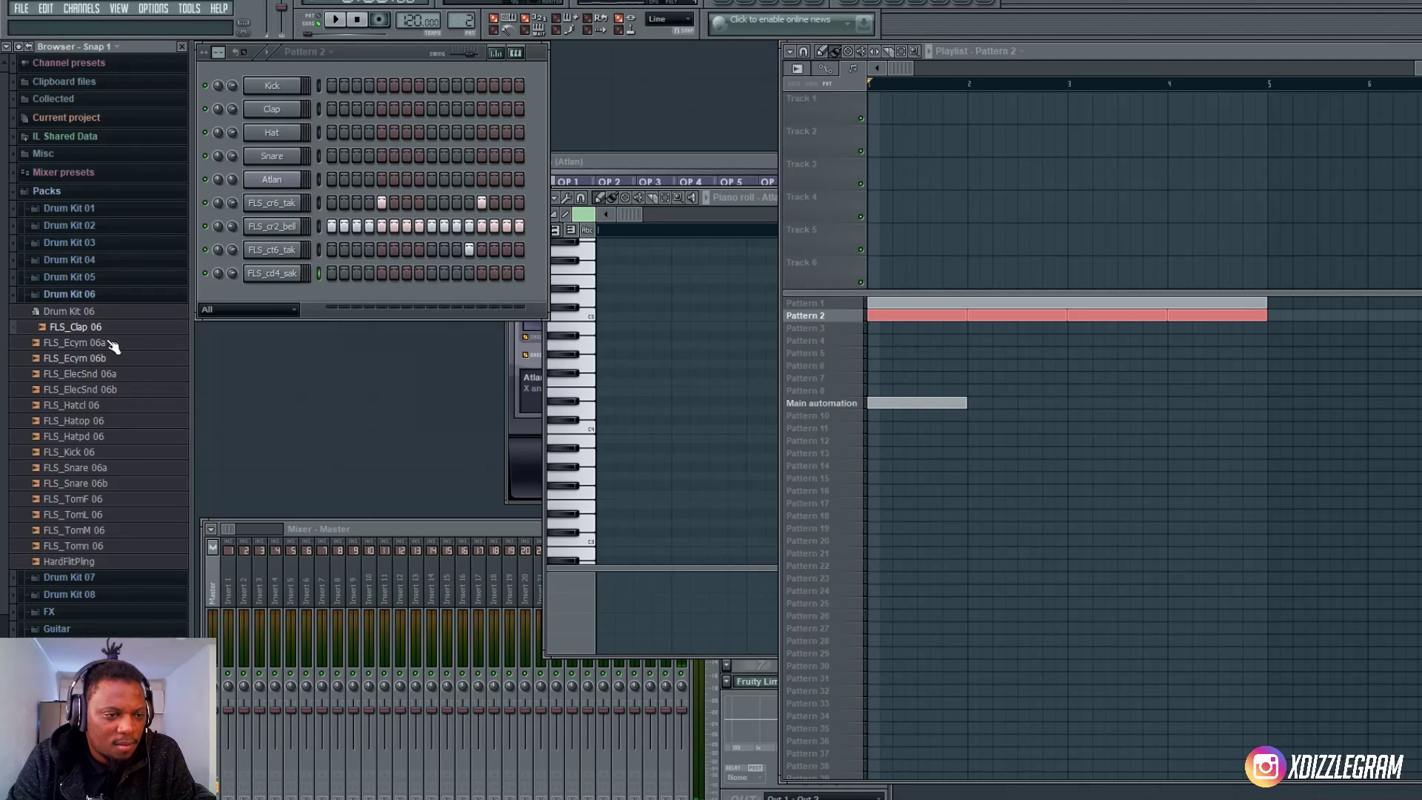
- Add FLS_Clap 05 from Drum Kit 05 as a channel with hits on steps 5 and 13, and set its volume to 30%
{"action": "left_click", "coordinate": [95, 277]}
{"action": "left_click_drag", "start_coordinate": [96, 310], "coordinate": [252, 300]}
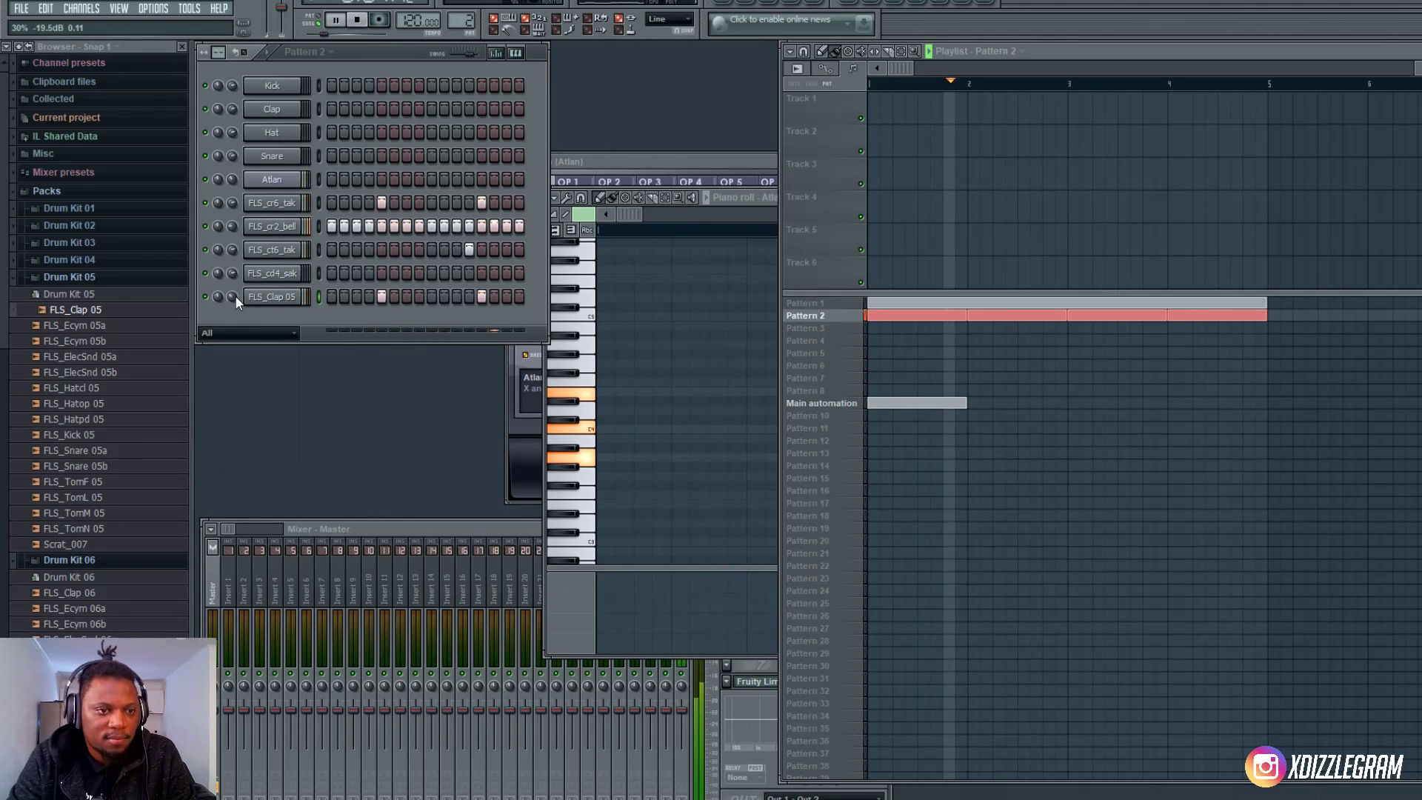
{"action": "left_click", "coordinate": [100, 276]}
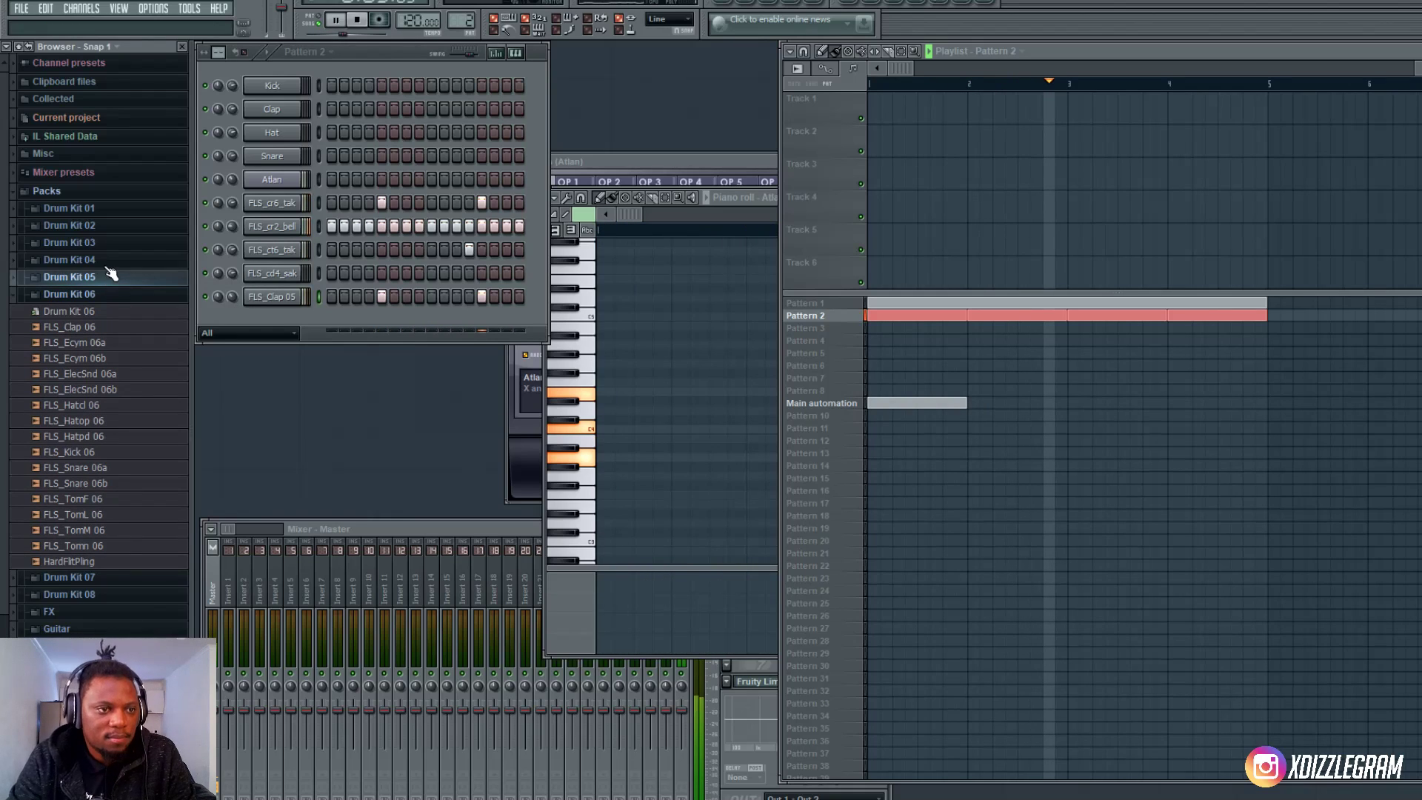
{"action": "key", "text": "space"}
- Find the VT_BD sample in the Vintage pack and load it into the Kick channel in place of its current sound
{"action": "left_click", "coordinate": [74, 194]}
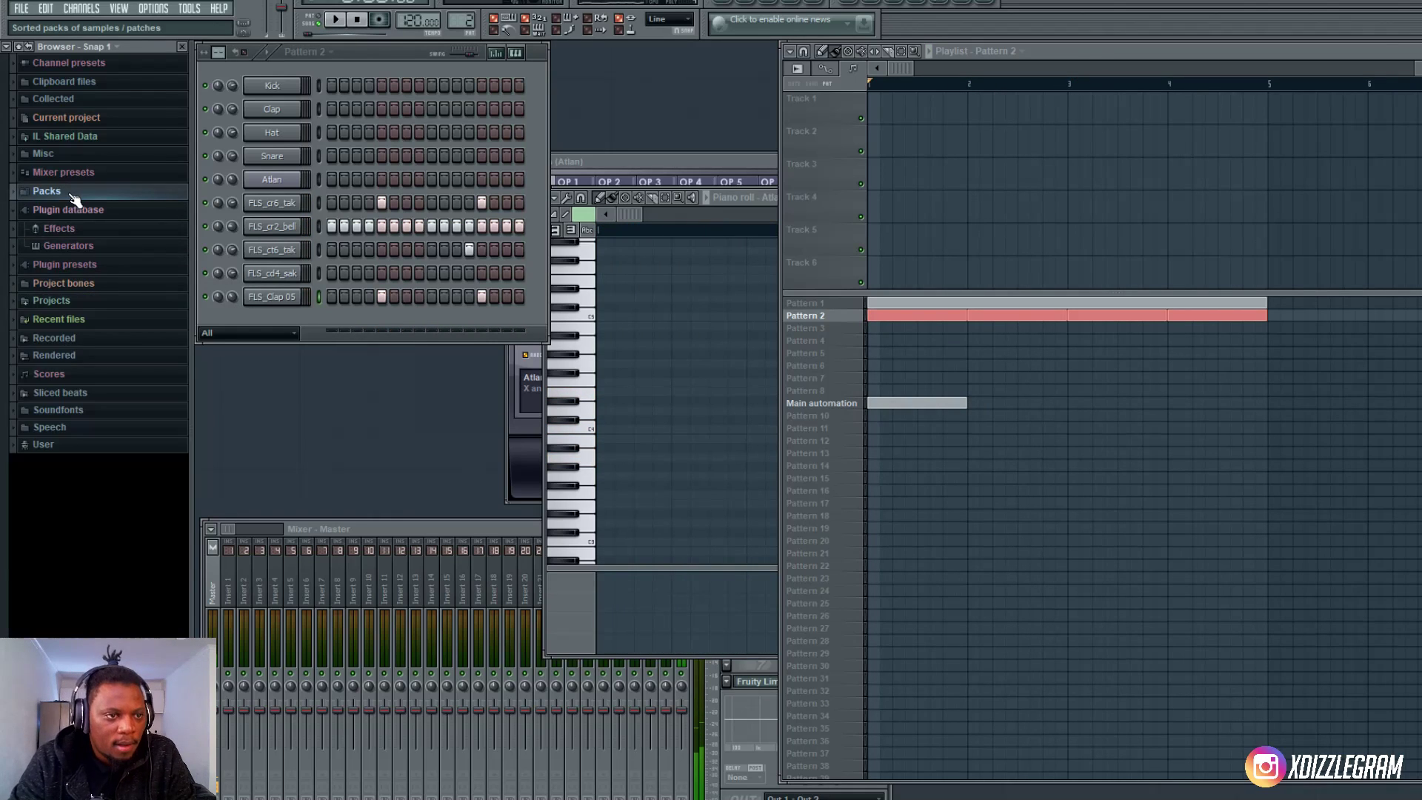
{"action": "left_click", "coordinate": [74, 194]}
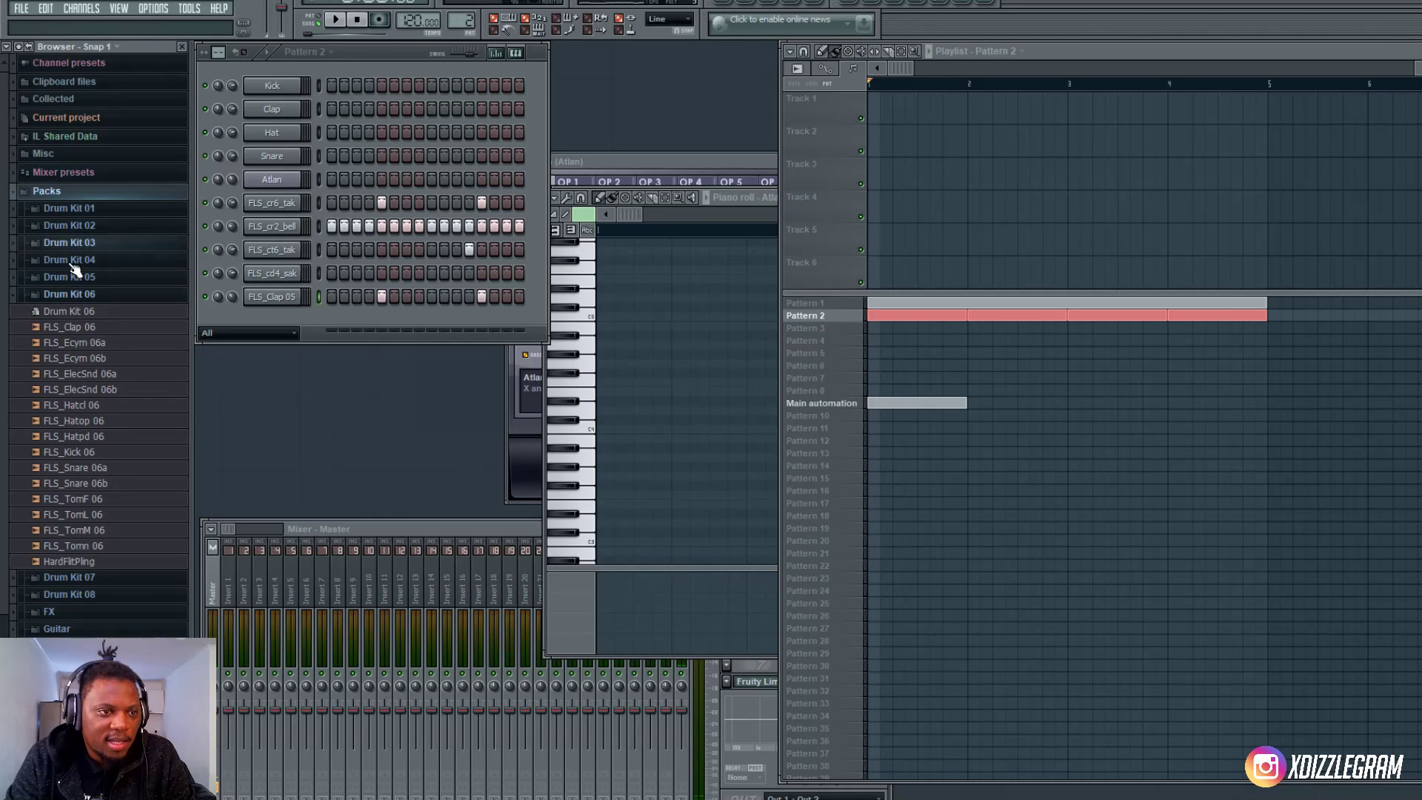
{"action": "left_click", "coordinate": [80, 294]}
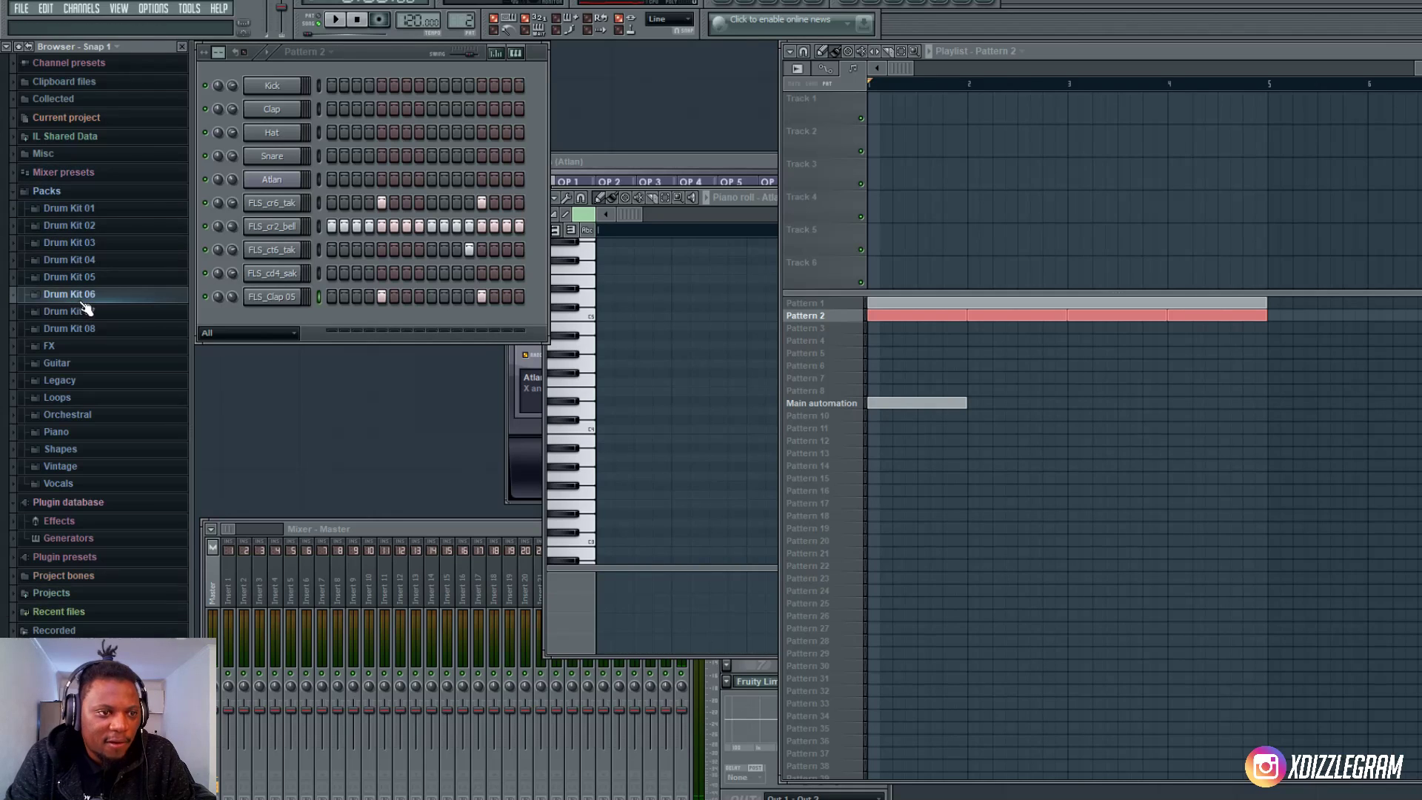
{"action": "left_click", "coordinate": [82, 468]}
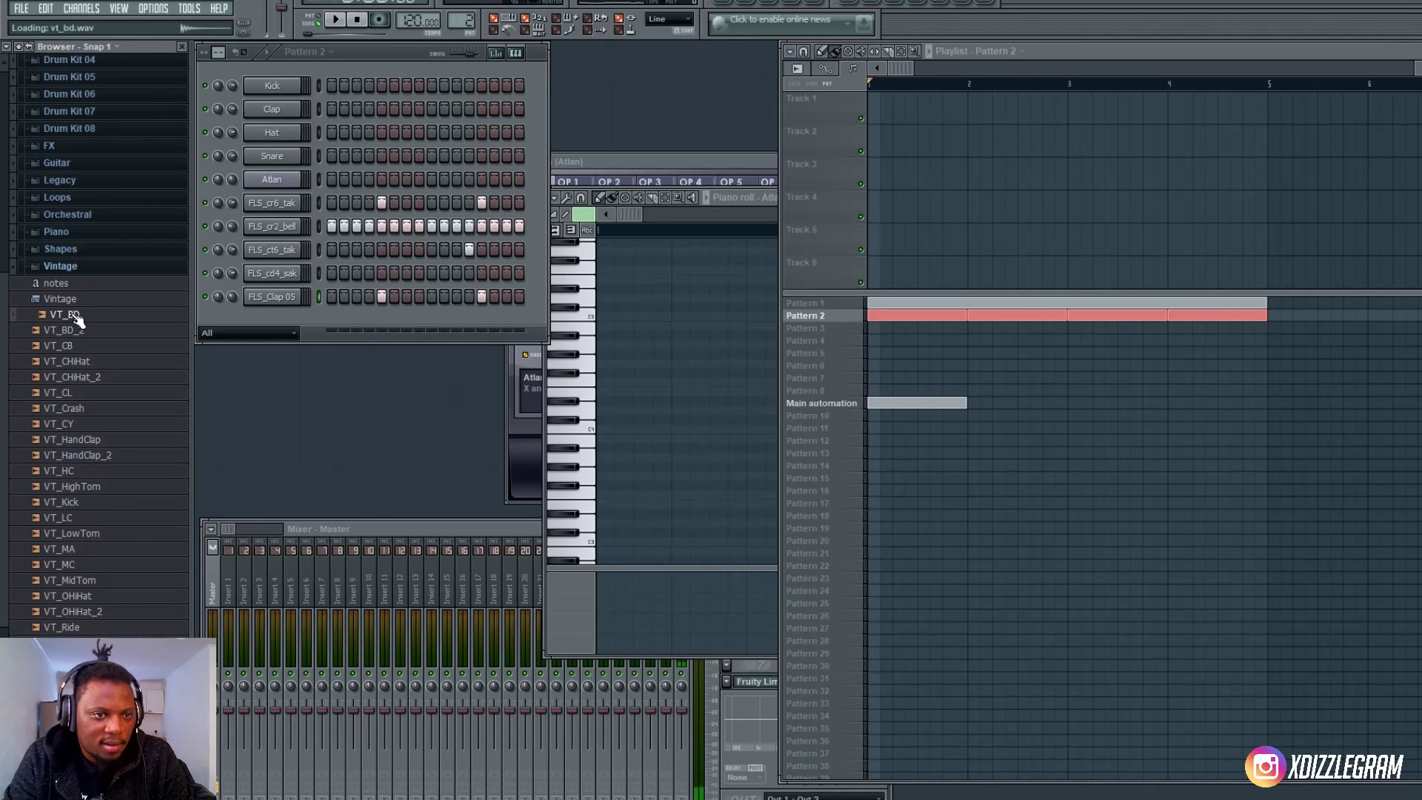
{"action": "left_click_drag", "start_coordinate": [295, 85], "coordinate": [293, 83]}
- Fill every fourth step of the VT_BD channel and add extra hits on steps 8 and 10
{"action": "right_click", "coordinate": [296, 84]}
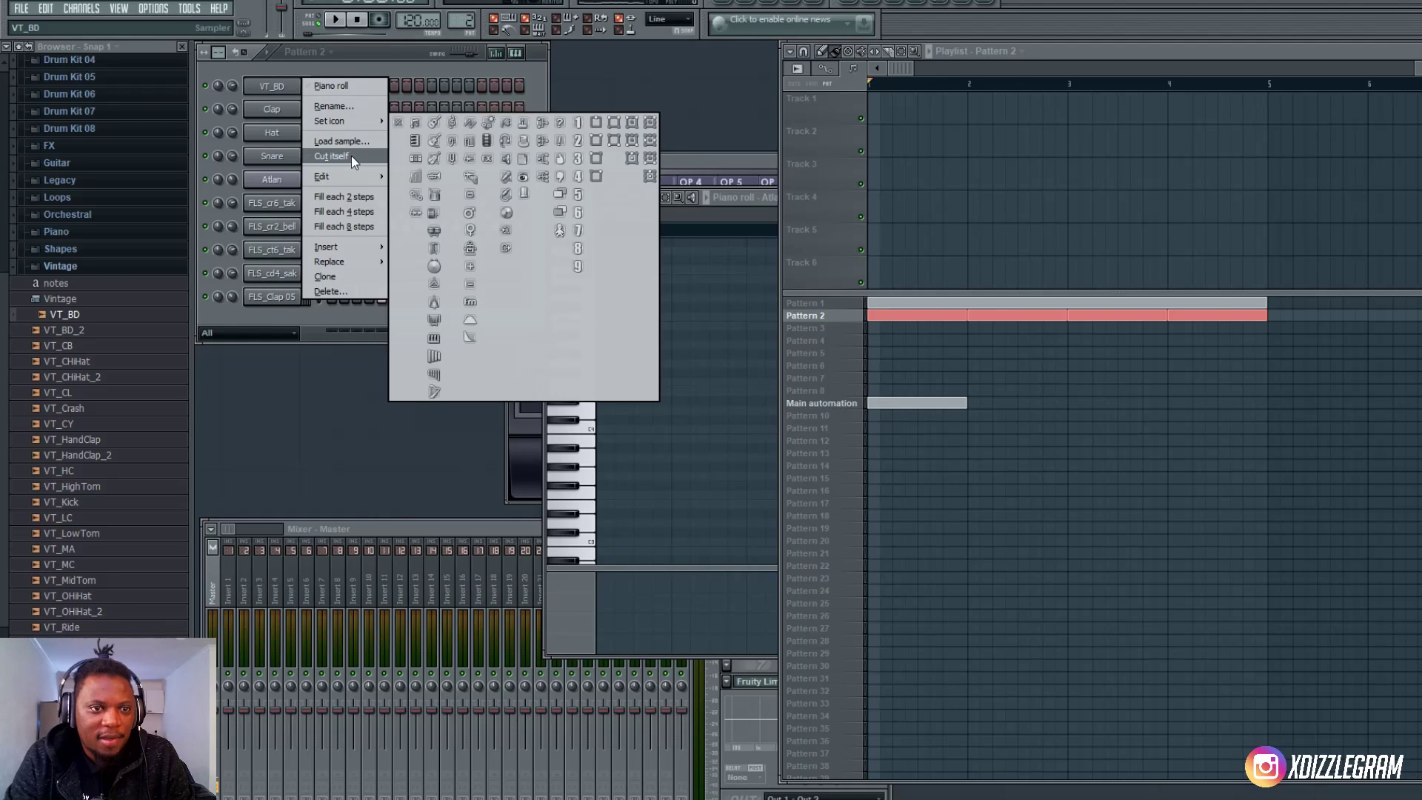
{"action": "left_click", "coordinate": [344, 213]}
{"action": "key", "text": "space"}
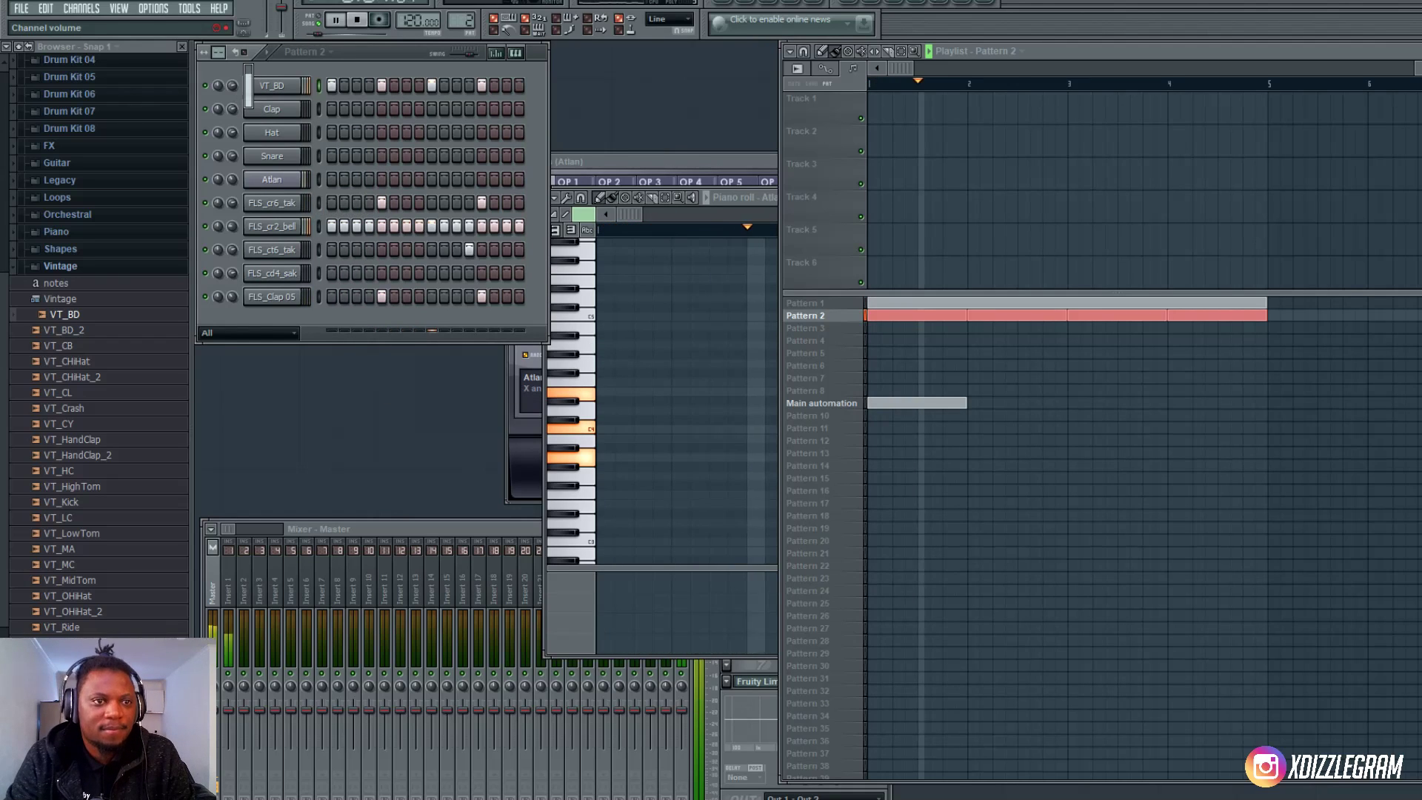
{"action": "left_click", "coordinate": [419, 85]}
{"action": "key", "text": "space"}
{"action": "left_click", "coordinate": [444, 85]}
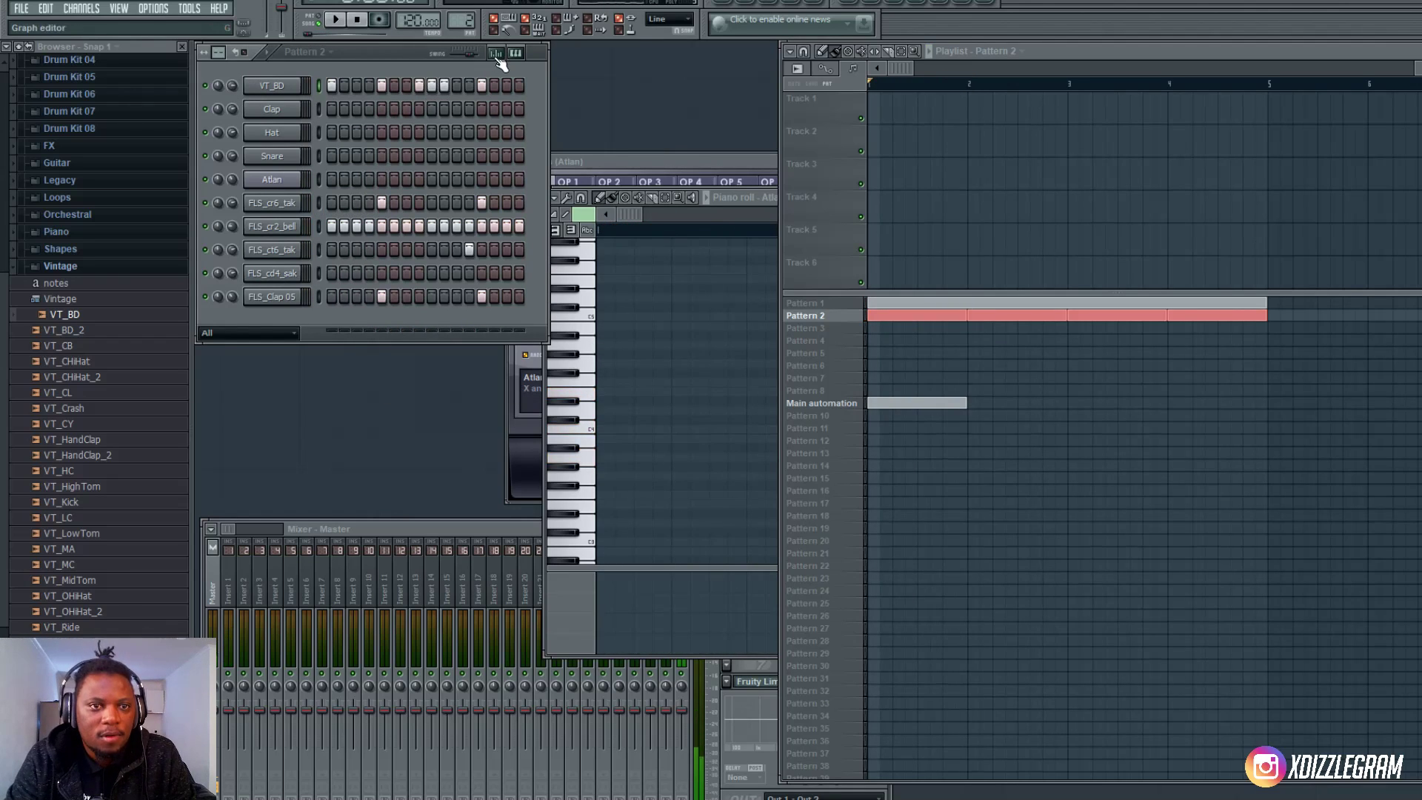
- Lower the velocities of the VT_BD hits on steps 8 and 10 in the graph editor while playing the song
{"action": "left_click", "coordinate": [496, 53]}
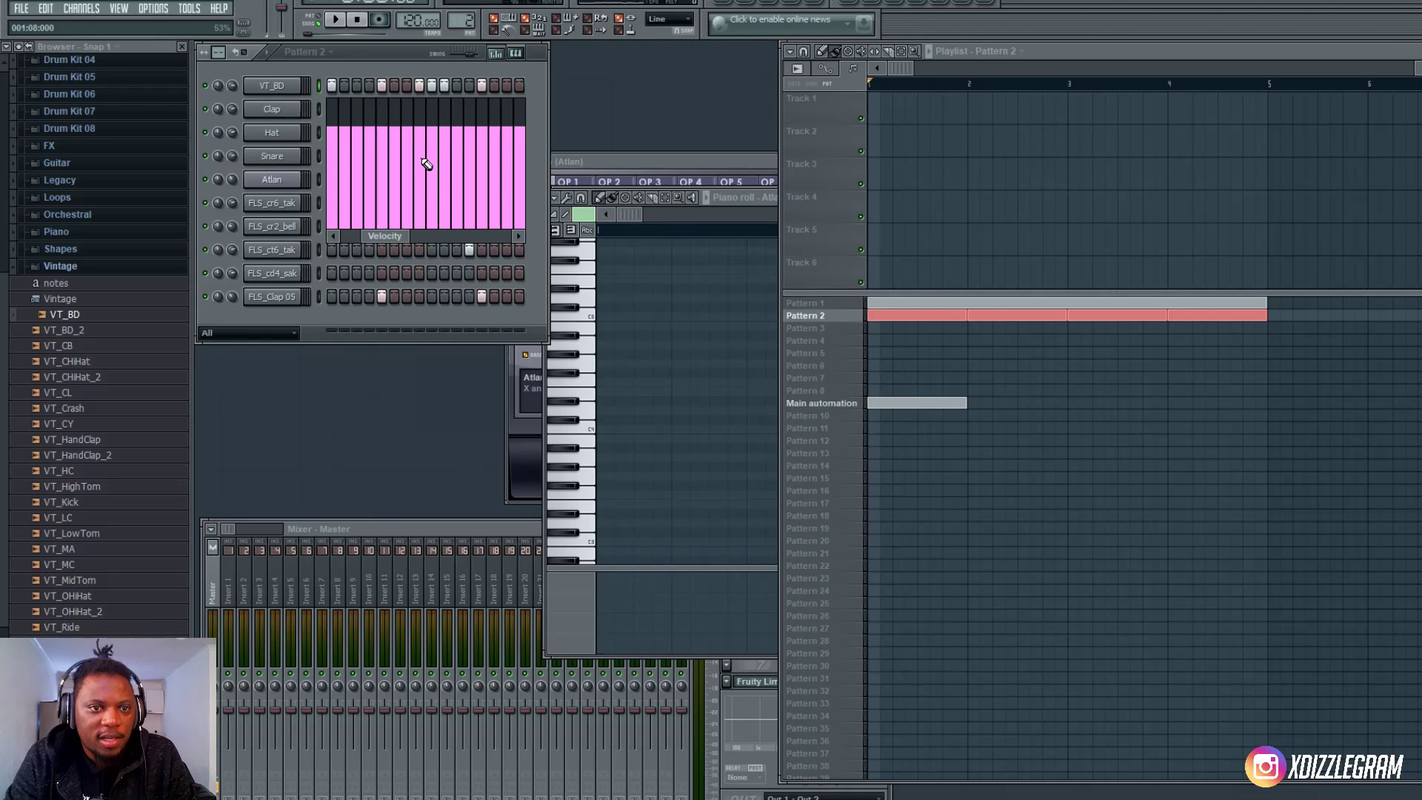
{"action": "key", "text": "space"}
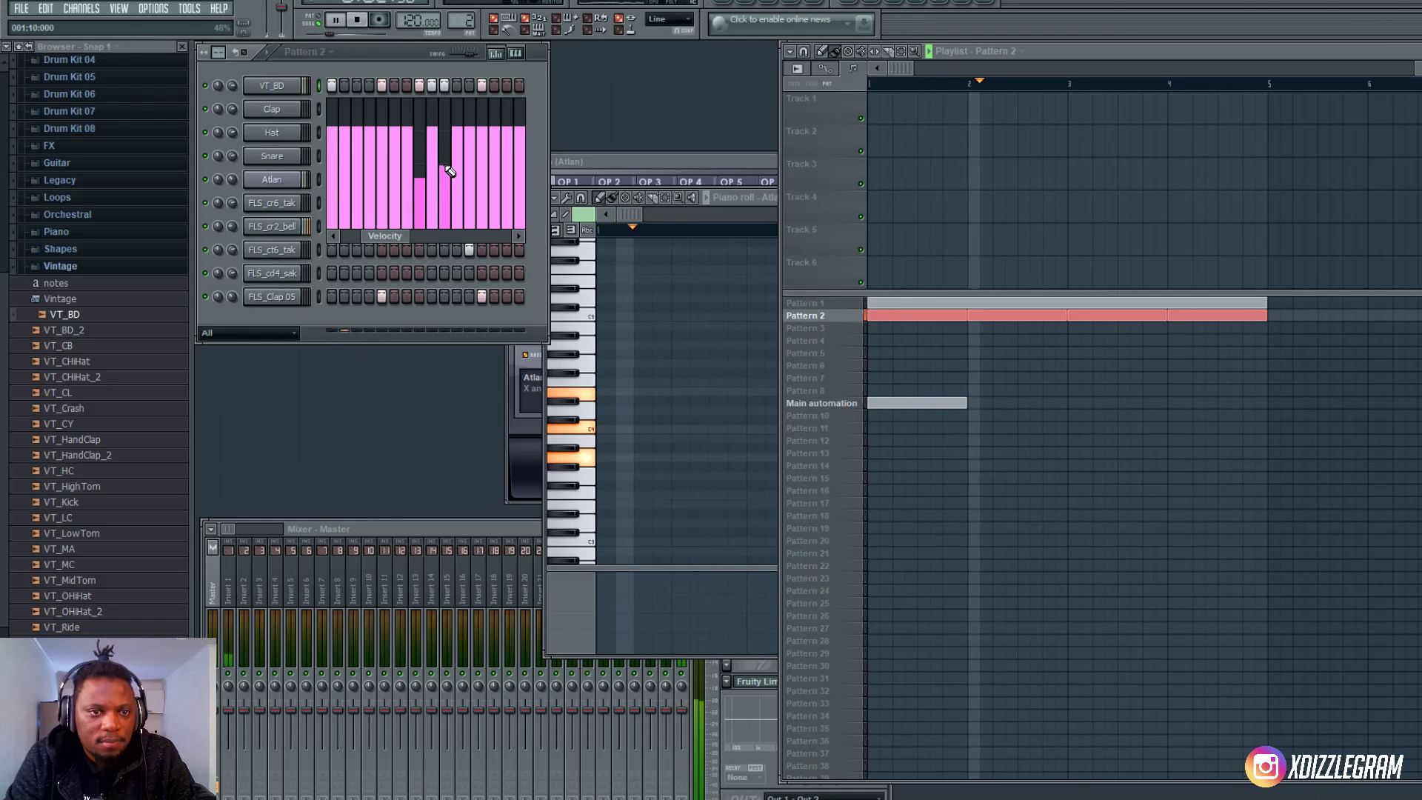
{"action": "left_click_drag", "start_coordinate": [449, 181], "coordinate": [449, 170]}
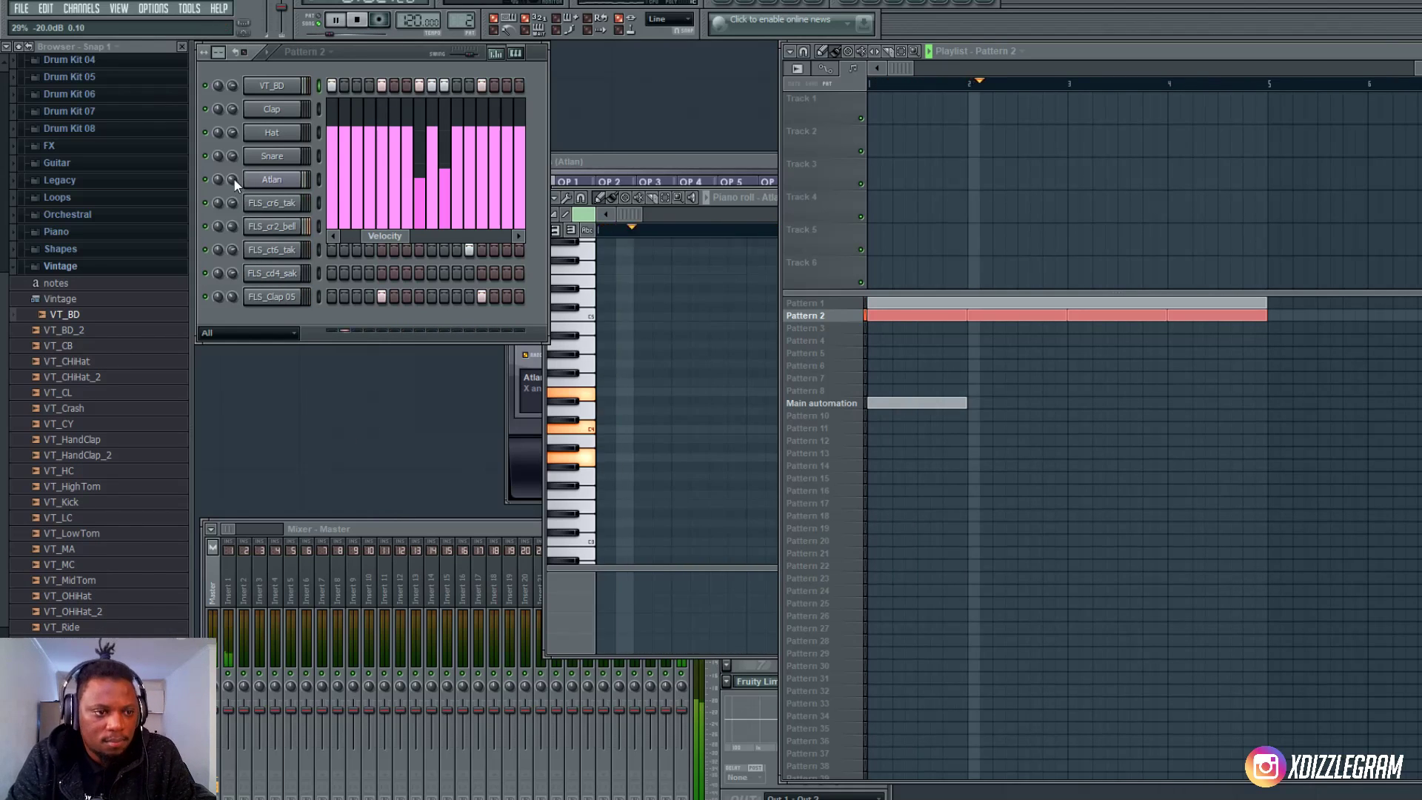
- Add the Vintage VT_CY sample as a new channel with a hit on step 1, and stop playback
{"action": "left_click", "coordinate": [90, 427]}
{"action": "left_click_drag", "start_coordinate": [90, 427], "coordinate": [271, 318]}
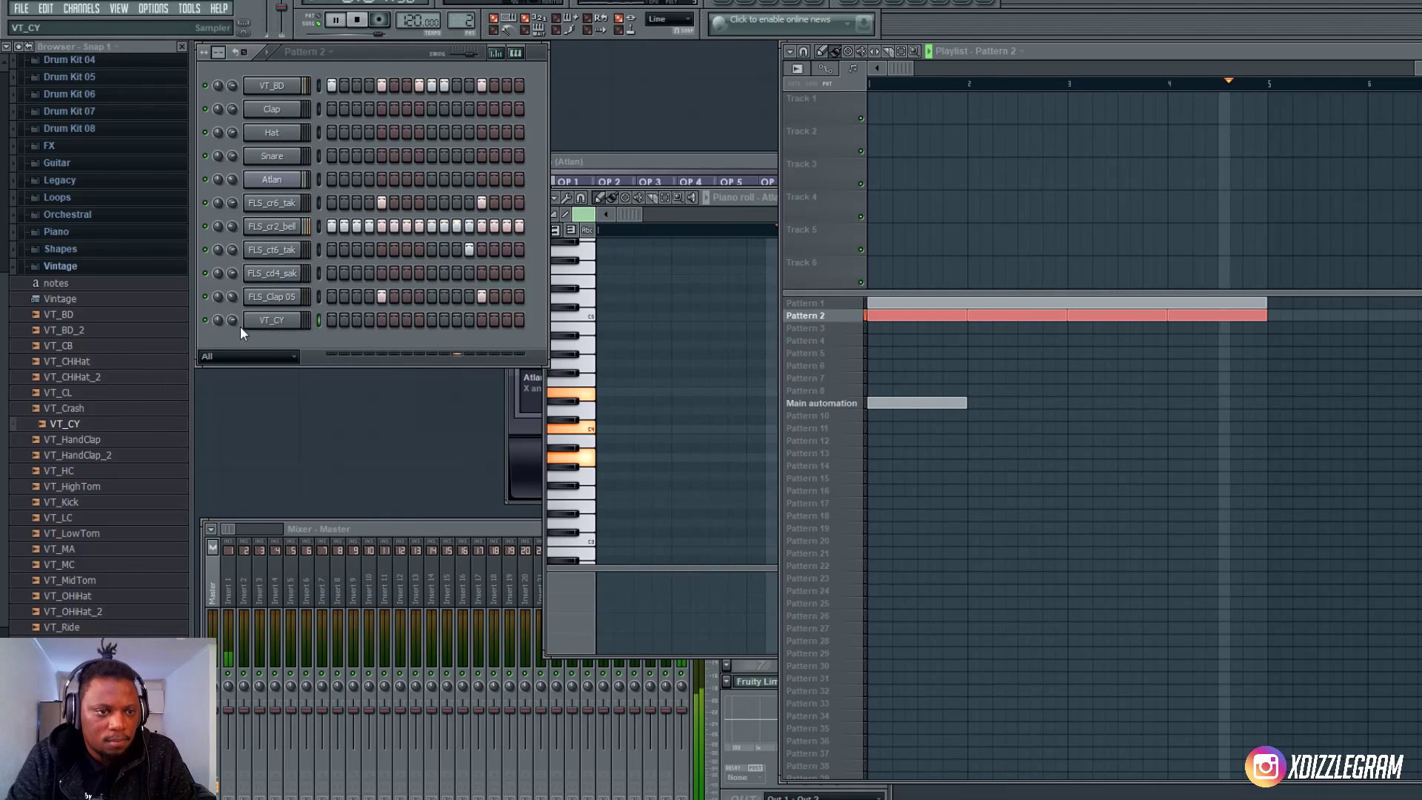
{"action": "left_click", "coordinate": [332, 320]}
{"action": "left_click", "coordinate": [382, 320]}
{"action": "key", "text": "space"}
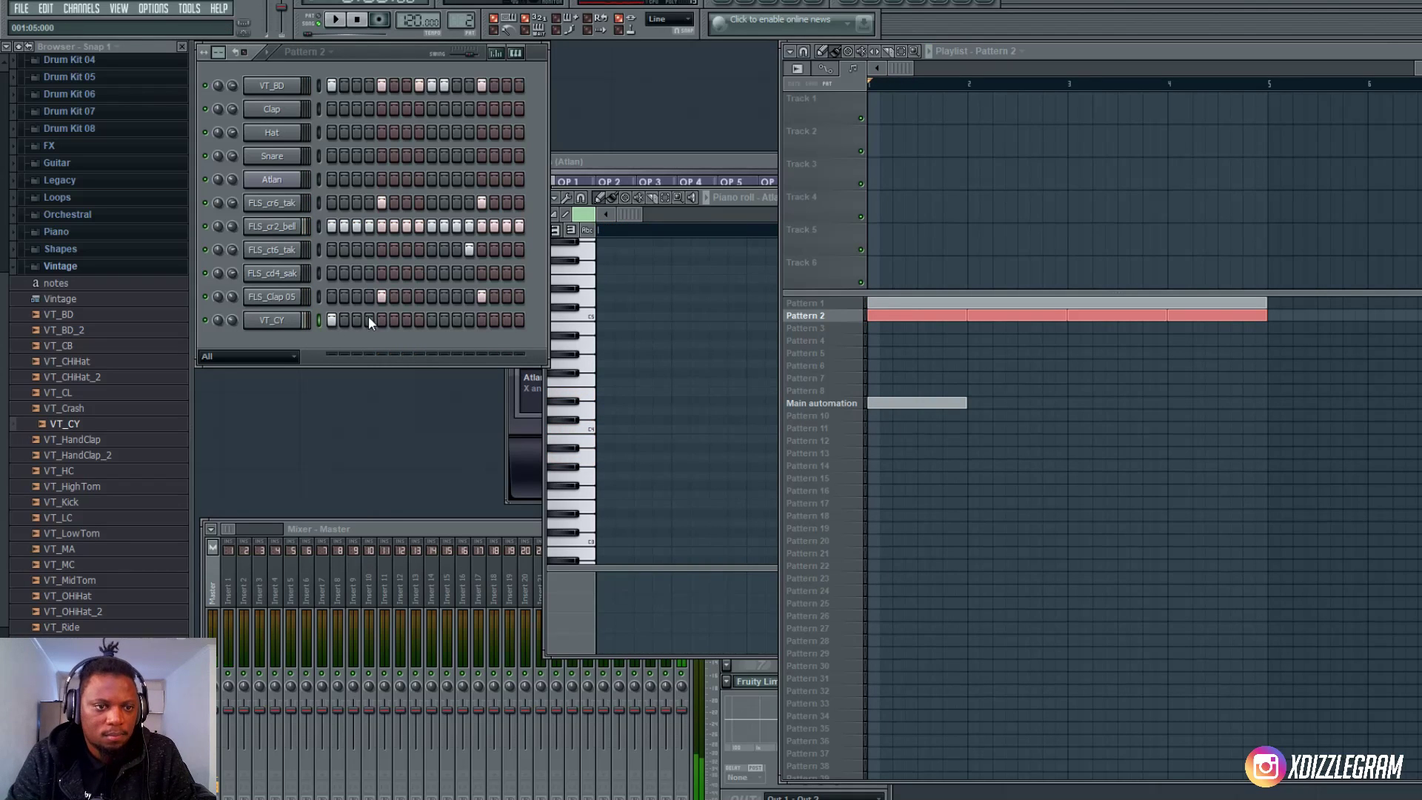
- Put the VT_CY hit on step 1 of Pattern 3 with a one-bar playlist clip, and add the Vintage VT_OHiHat_2 sample as a channel
{"action": "key", "text": "F4"}
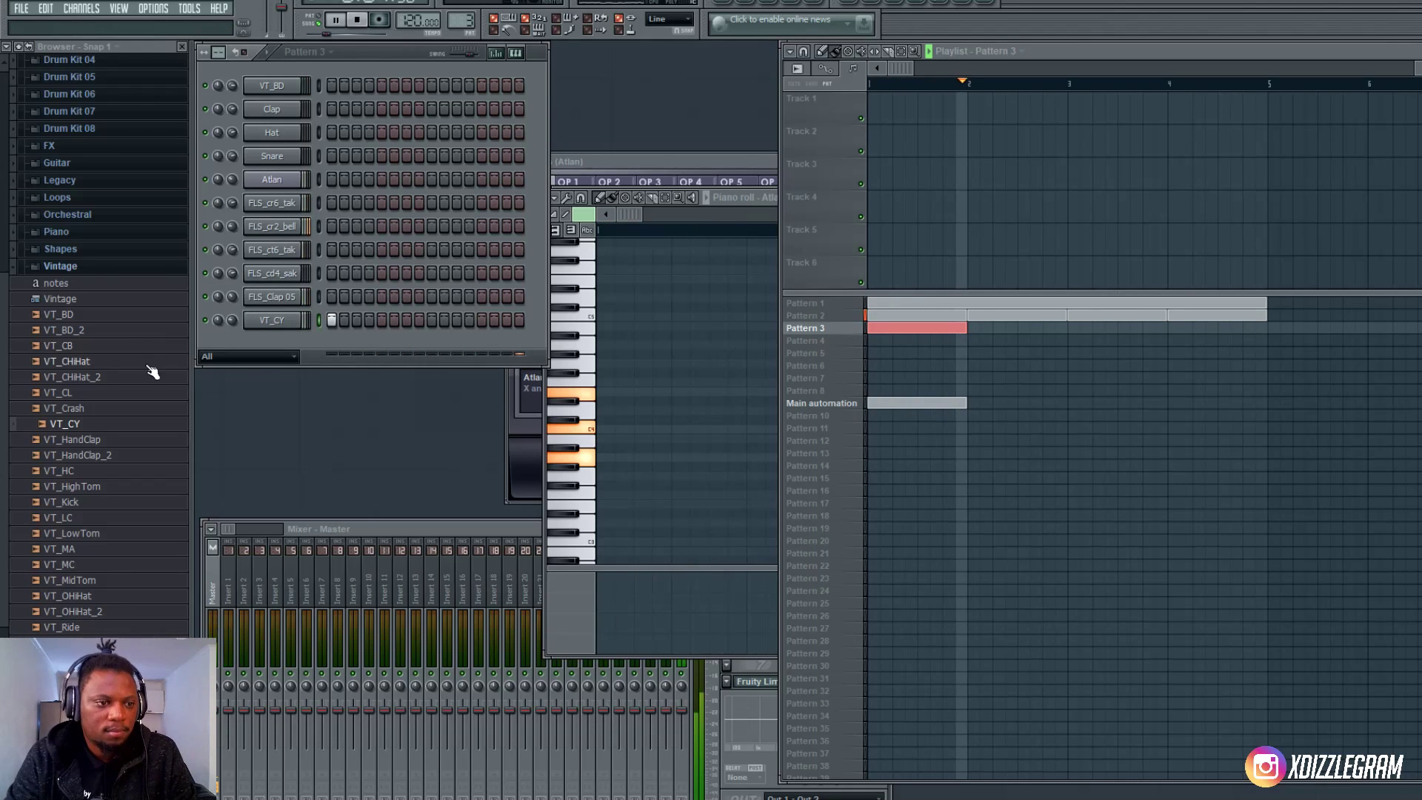
{"action": "left_click", "coordinate": [89, 613]}
{"action": "key", "text": "space"}
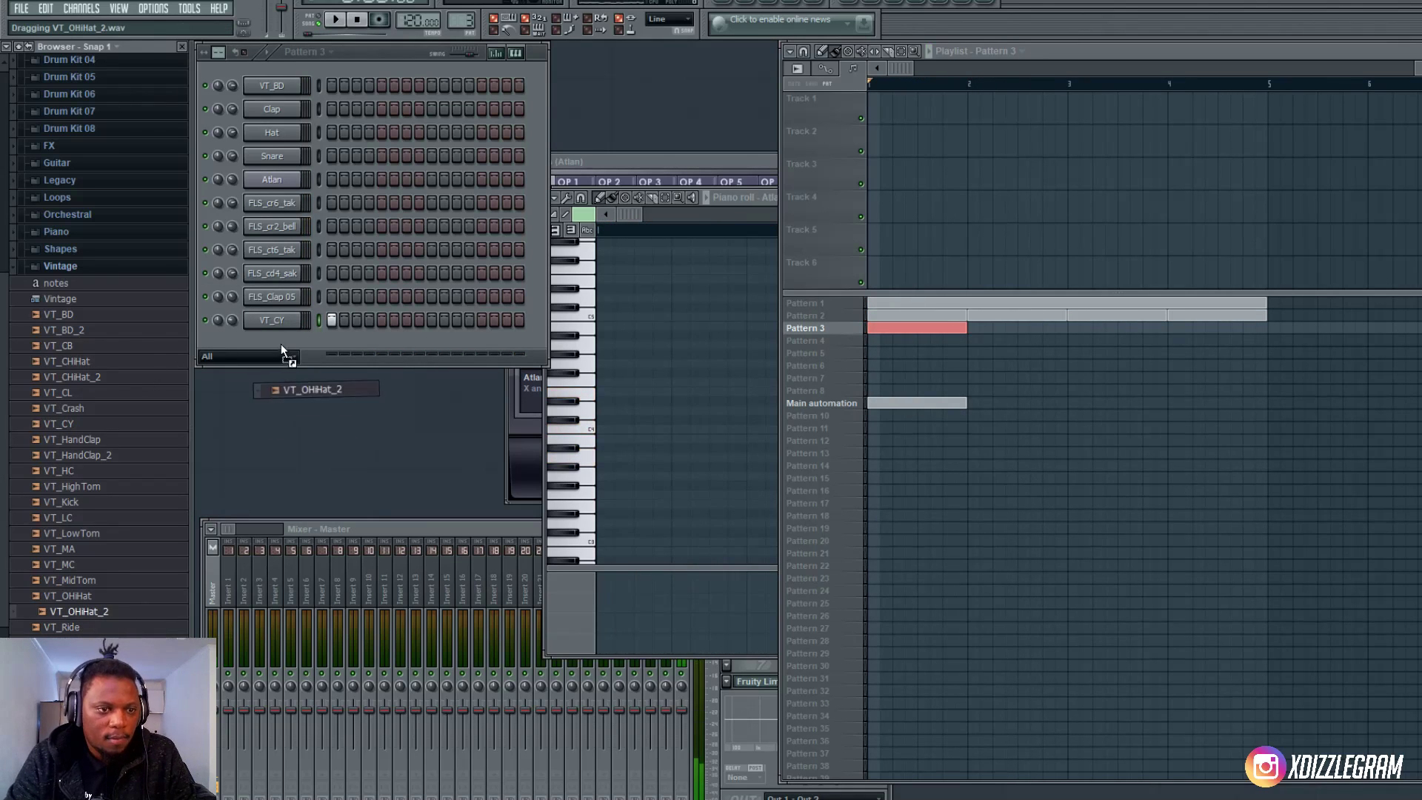
{"action": "left_click_drag", "start_coordinate": [282, 345], "coordinate": [290, 344]}
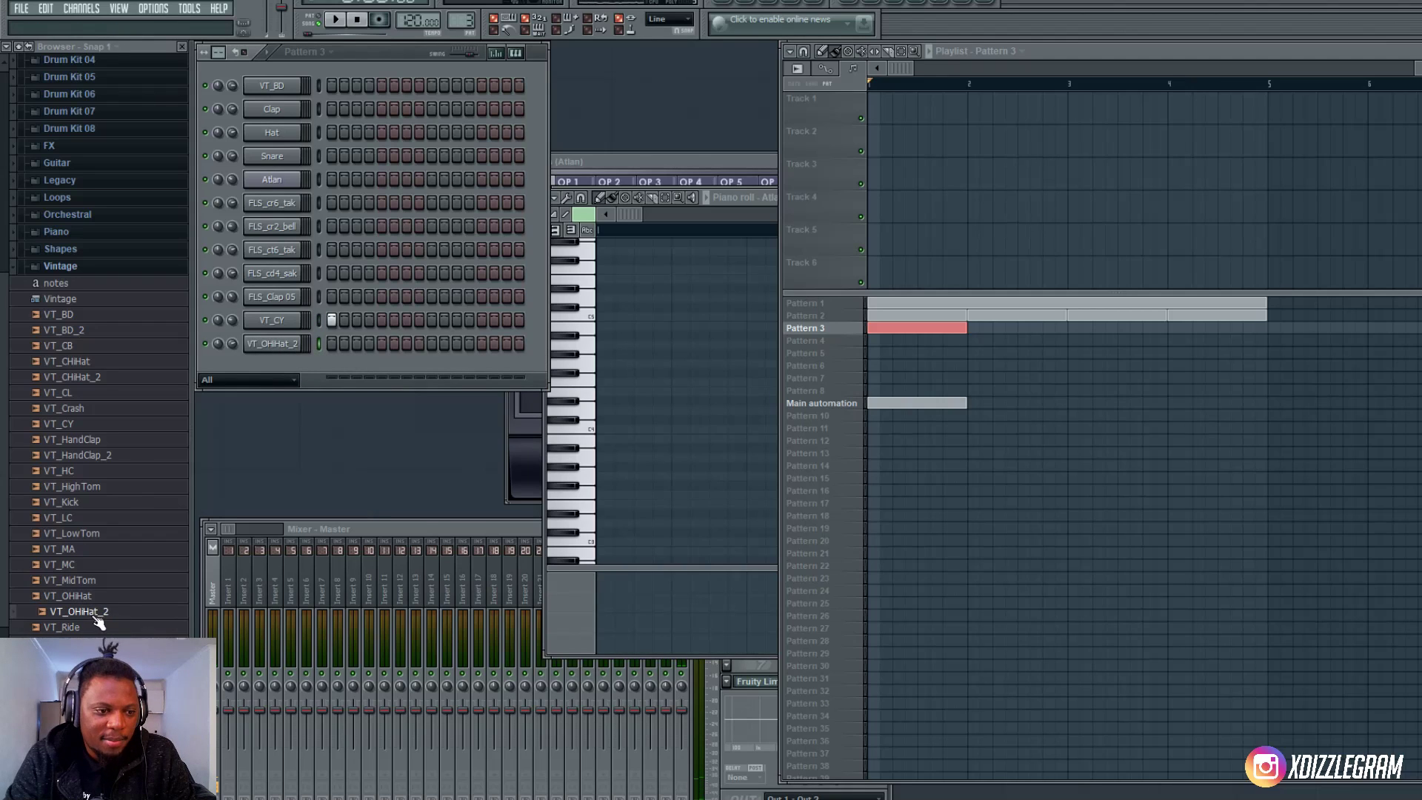
- Place VT_OHiHat_2 hits on steps 3, 7, 11 and 15 of Pattern 4, fill four playlist bars with it, and play the song
{"action": "key", "text": "F4"}
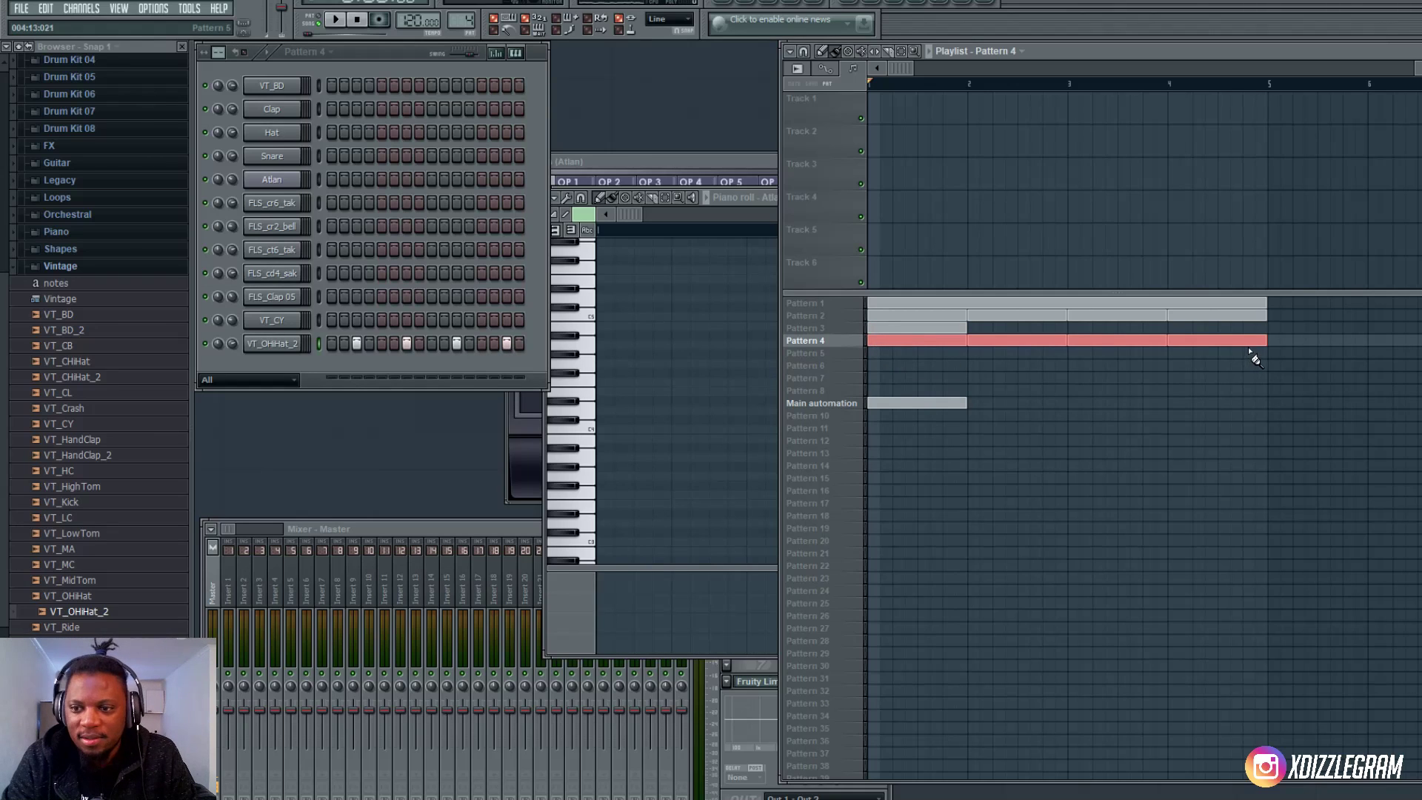
{"action": "key", "text": "space"}
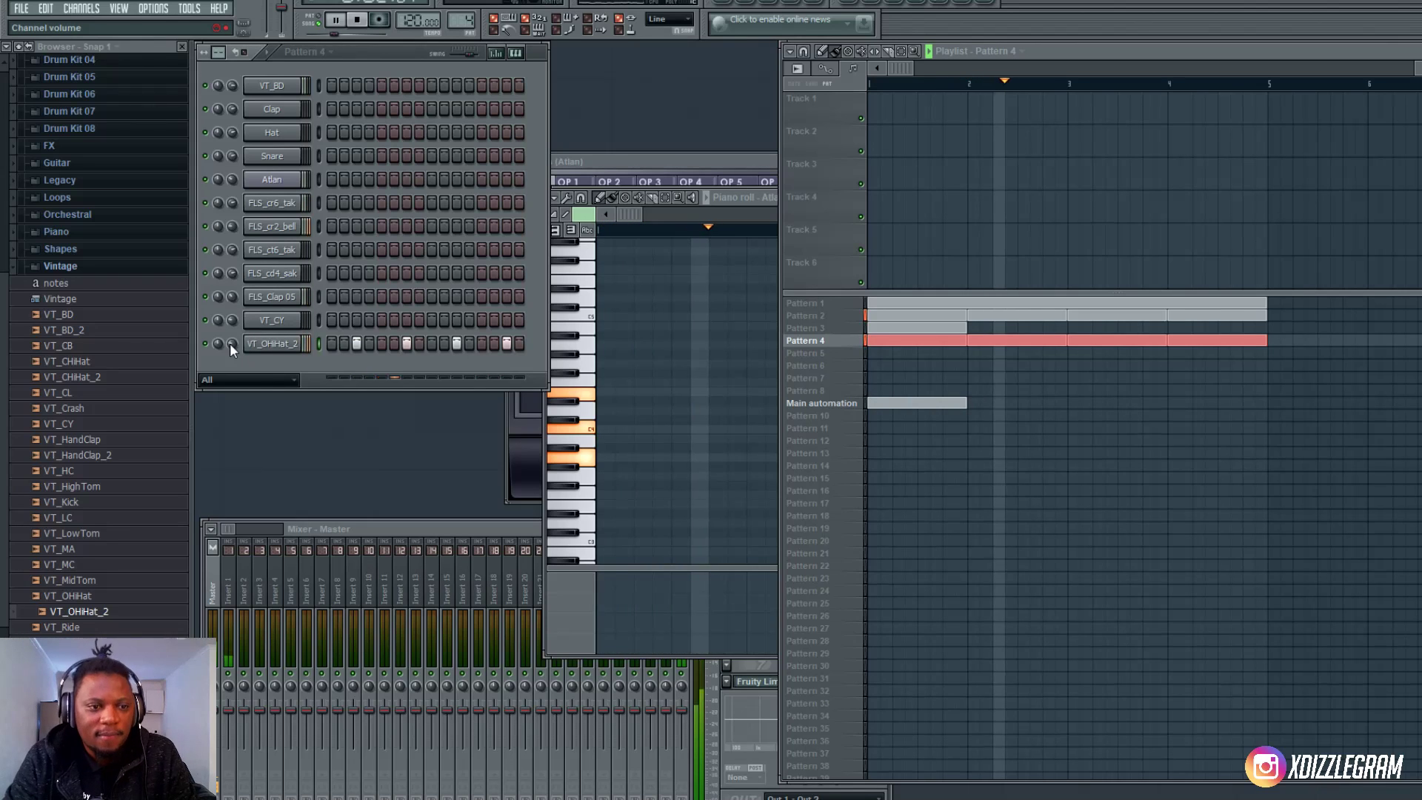
{"action": "key", "text": "space"}
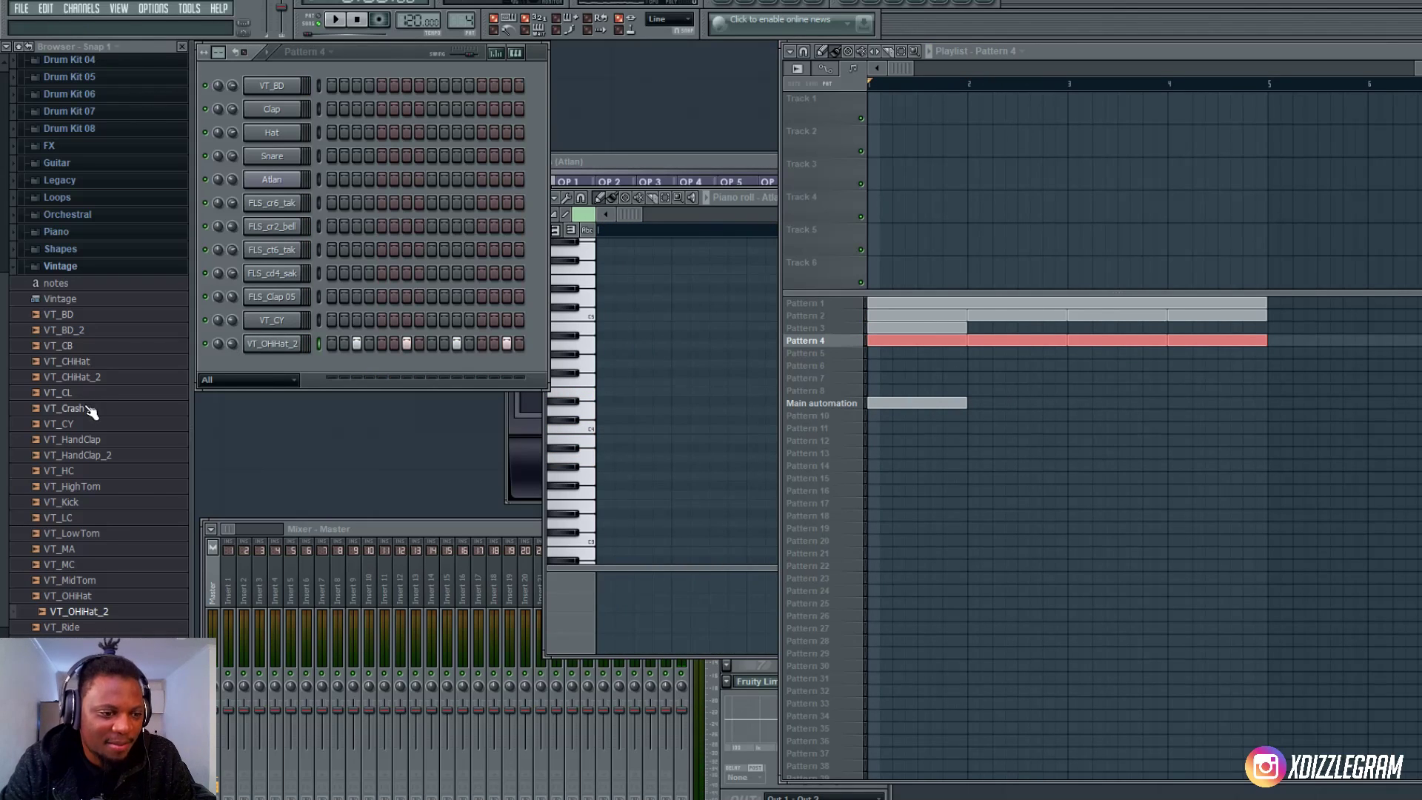
- Add the Vintage VT_Tom sample as a new channel with a hit on step 7 of Pattern 4 while the song plays
{"action": "key", "text": "space"}
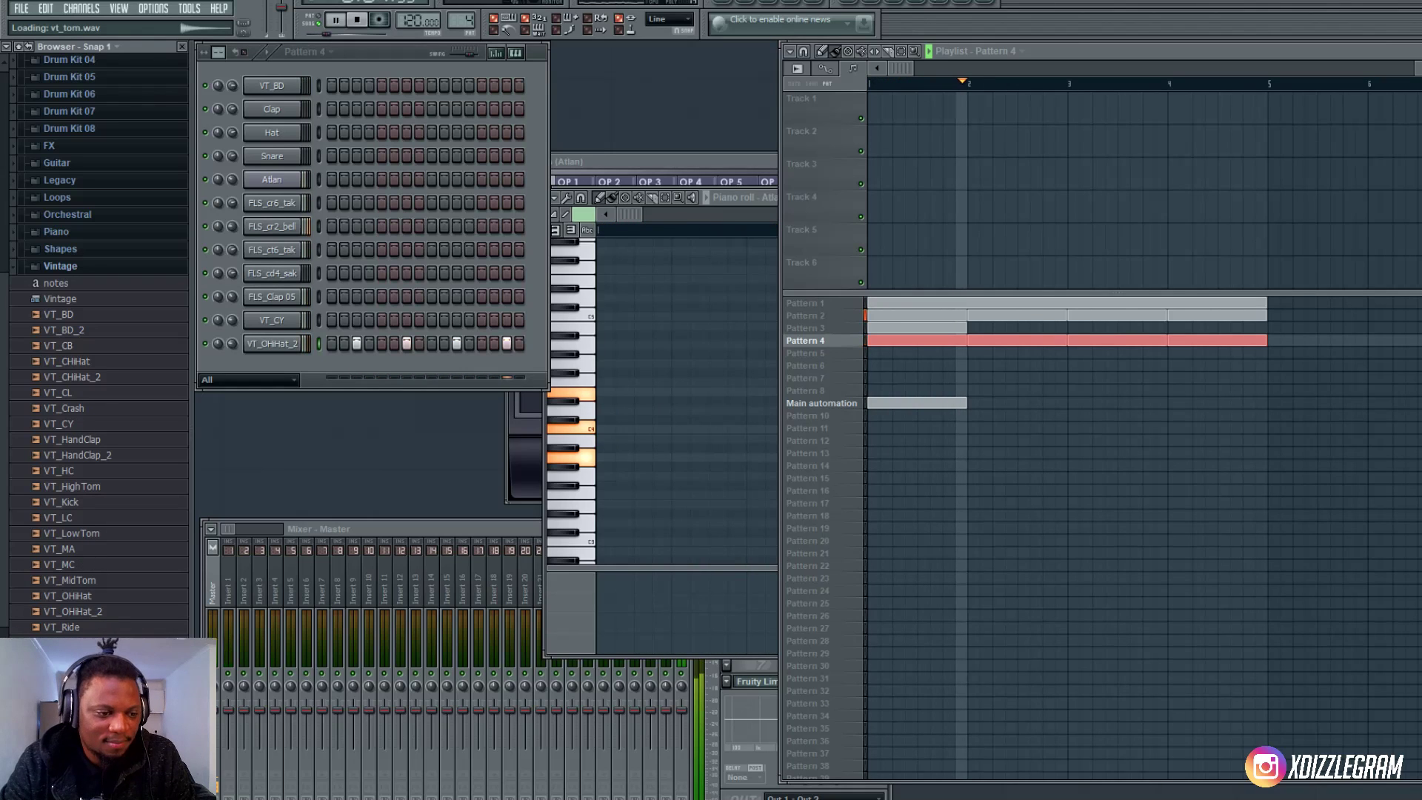
{"action": "left_click_drag", "start_coordinate": [79, 611], "coordinate": [290, 357]}
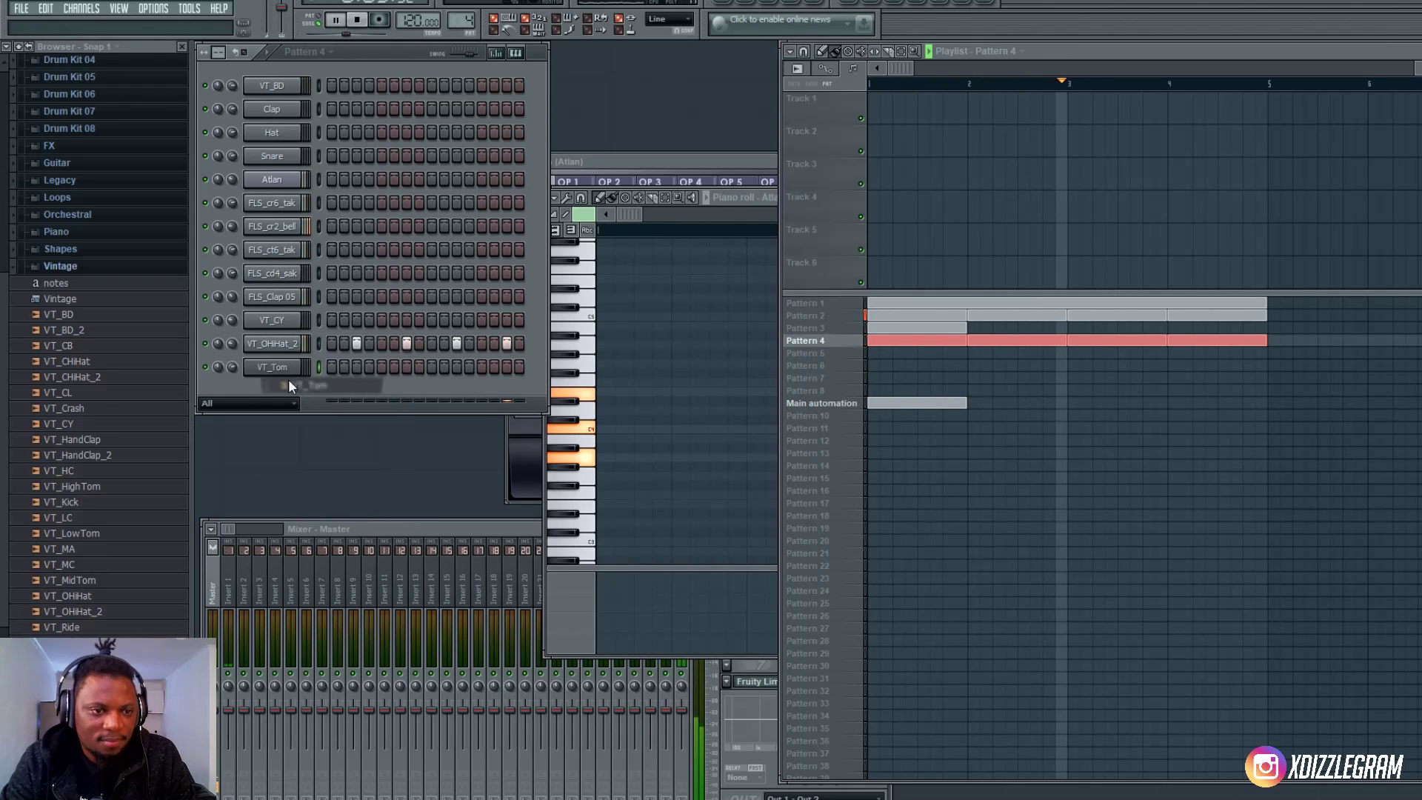
{"action": "left_click", "coordinate": [394, 367]}
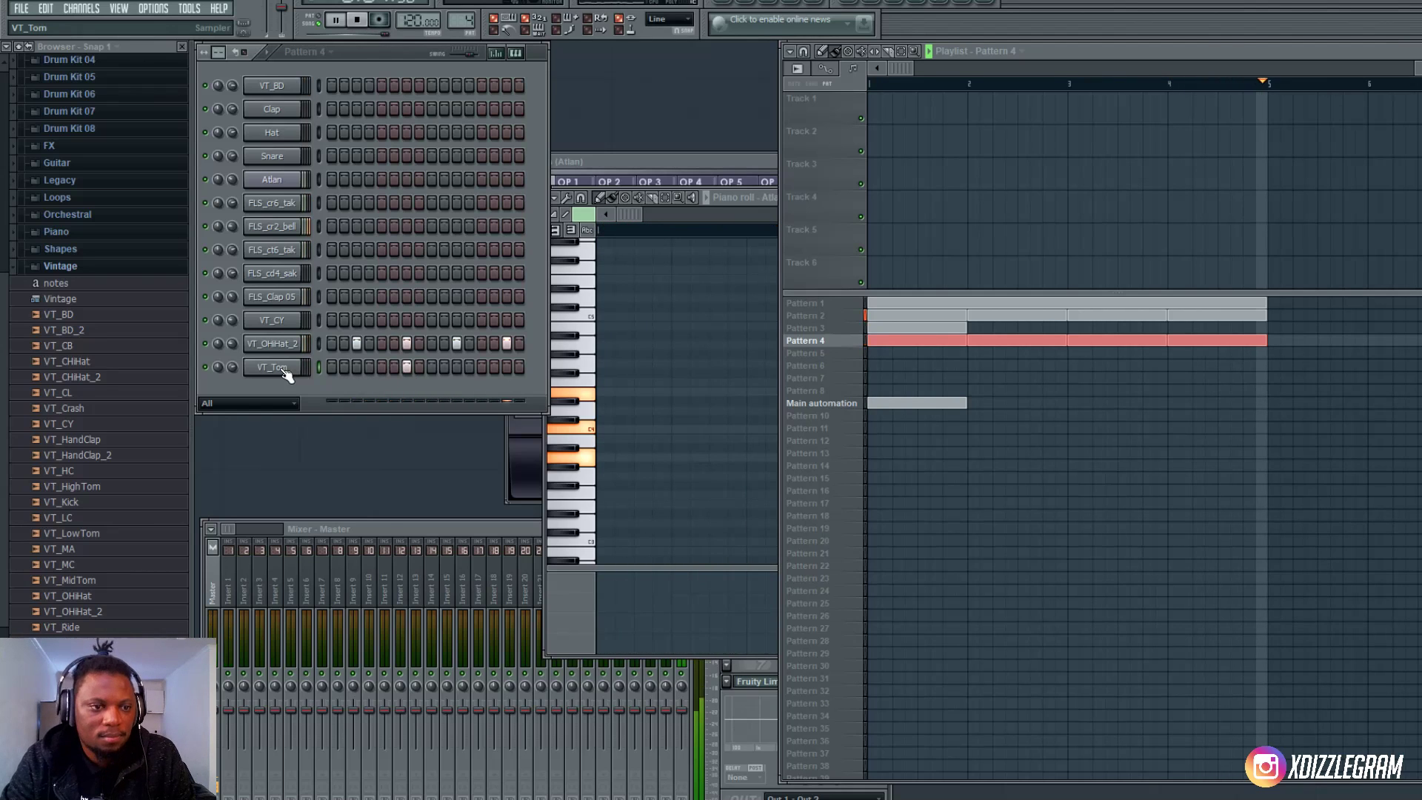
- Place a one-step D5 note on step 8 in VT_Tom's piano roll and set the channel's volume to about 34%
{"action": "right_click", "coordinate": [298, 366]}
{"action": "left_click", "coordinate": [363, 368]}
{"action": "left_click_drag", "start_coordinate": [720, 401], "coordinate": [762, 383]}
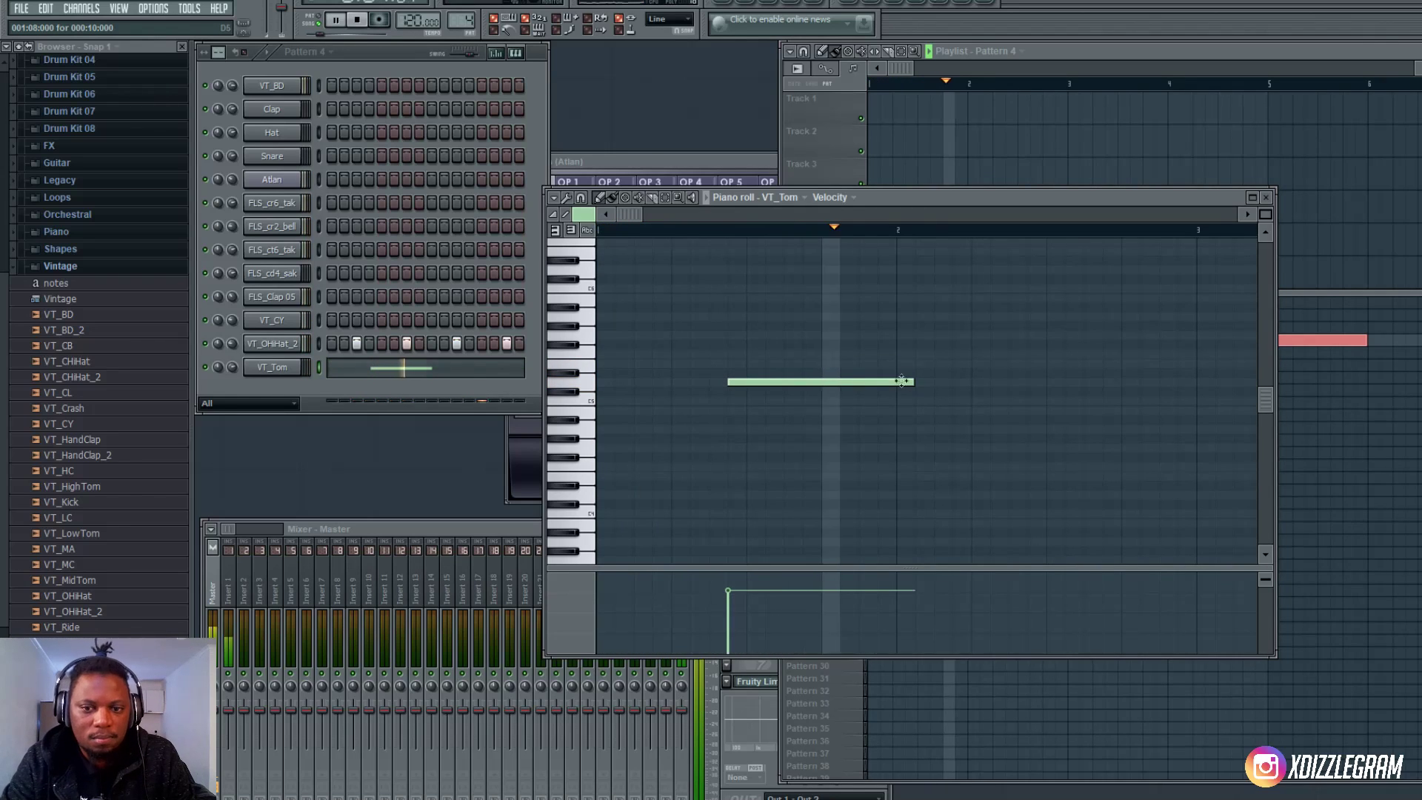
{"action": "left_click_drag", "start_coordinate": [912, 383], "coordinate": [745, 382]}
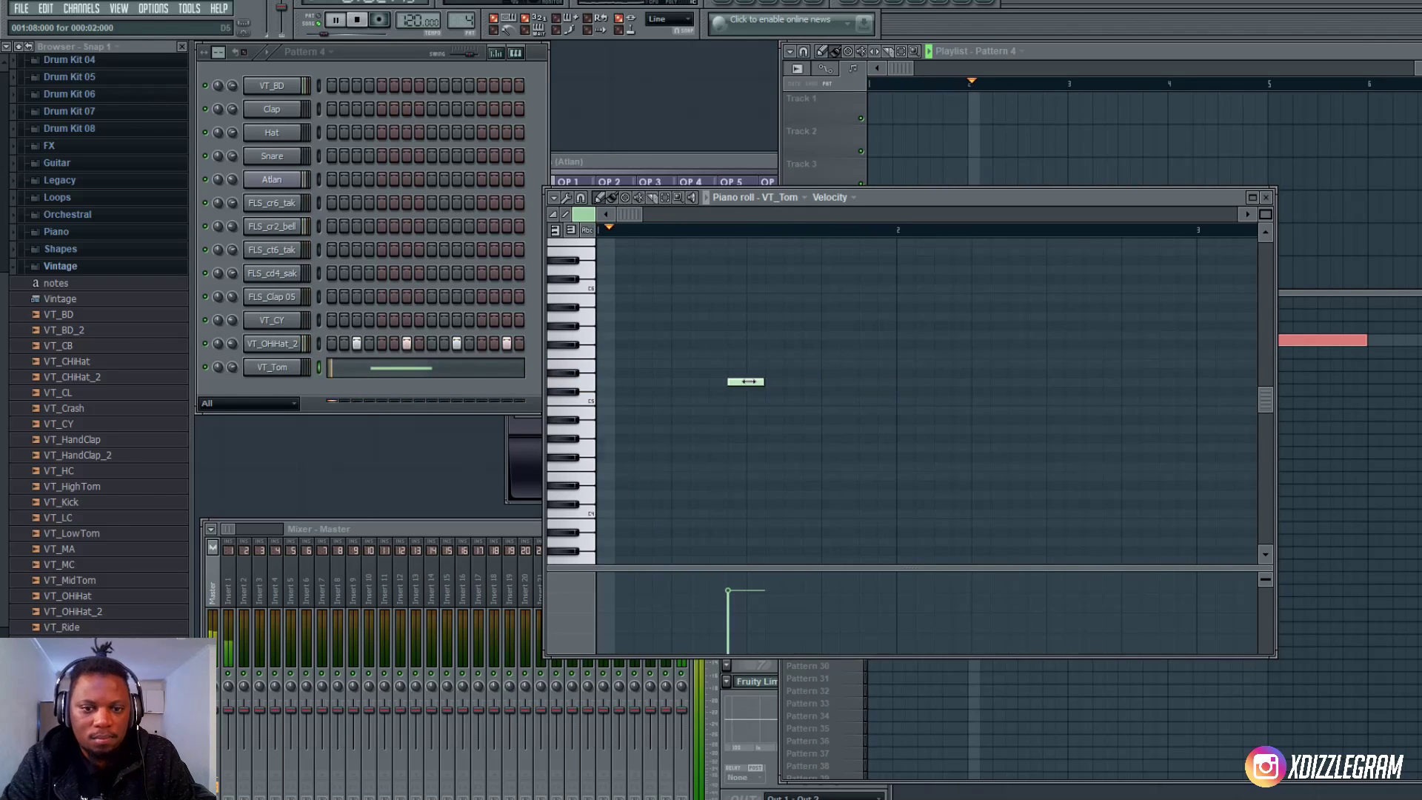
{"action": "right_click", "coordinate": [217, 368]}
{"action": "key", "text": "Escape"}
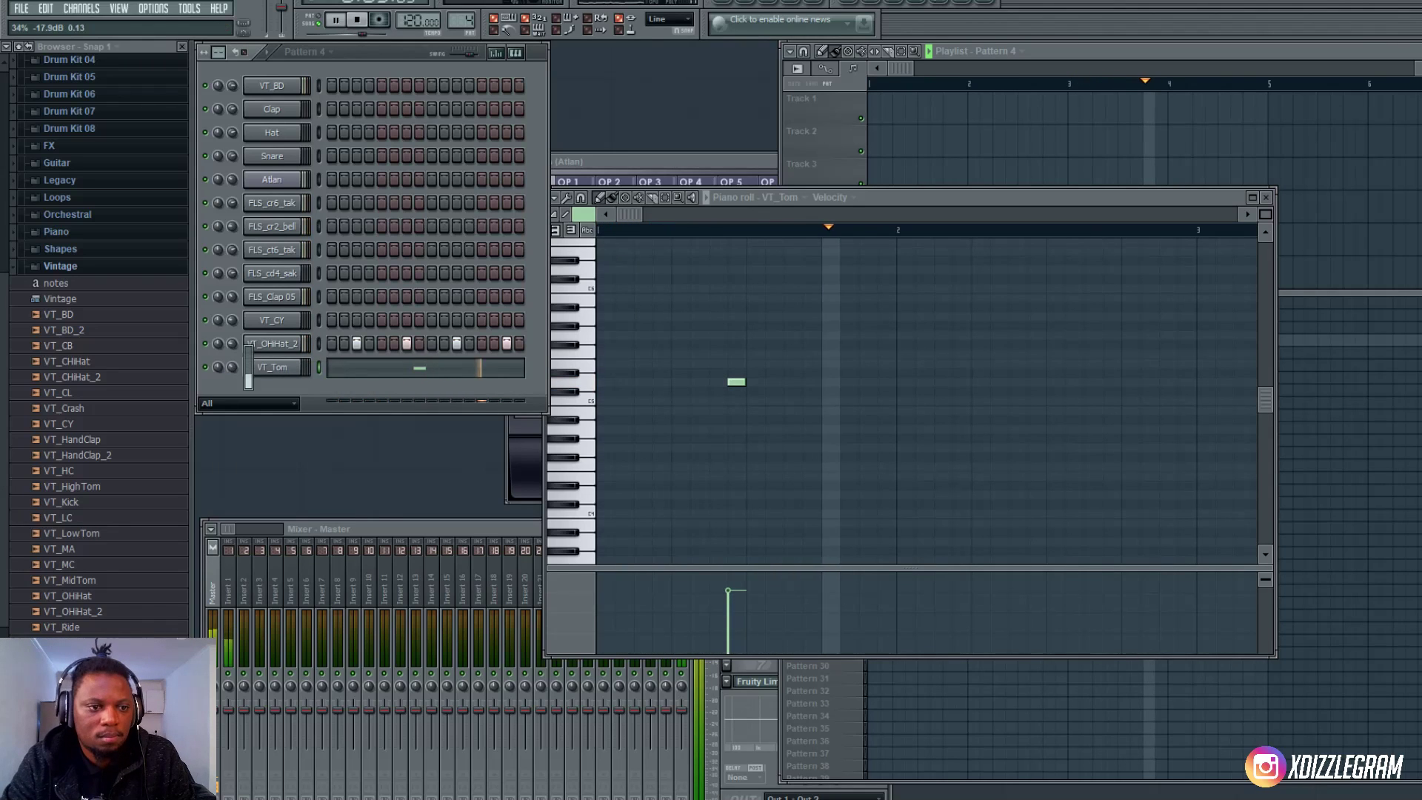
- Try the VT_Tom note one step earlier, on step 7, and return it to step 8
{"action": "left_click_drag", "start_coordinate": [736, 382], "coordinate": [717, 383]}
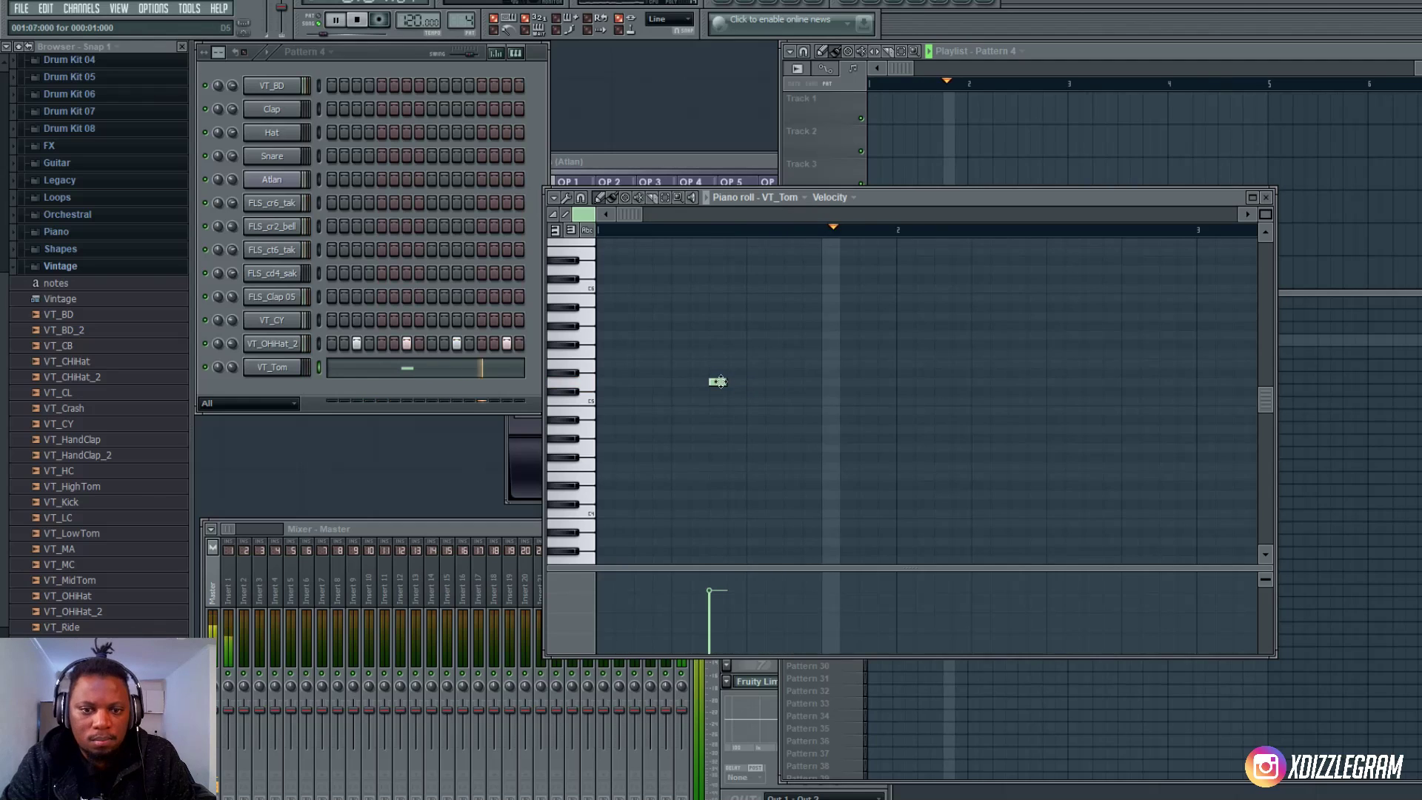
{"action": "left_click", "coordinate": [731, 343]}
{"action": "right_click", "coordinate": [735, 344]}
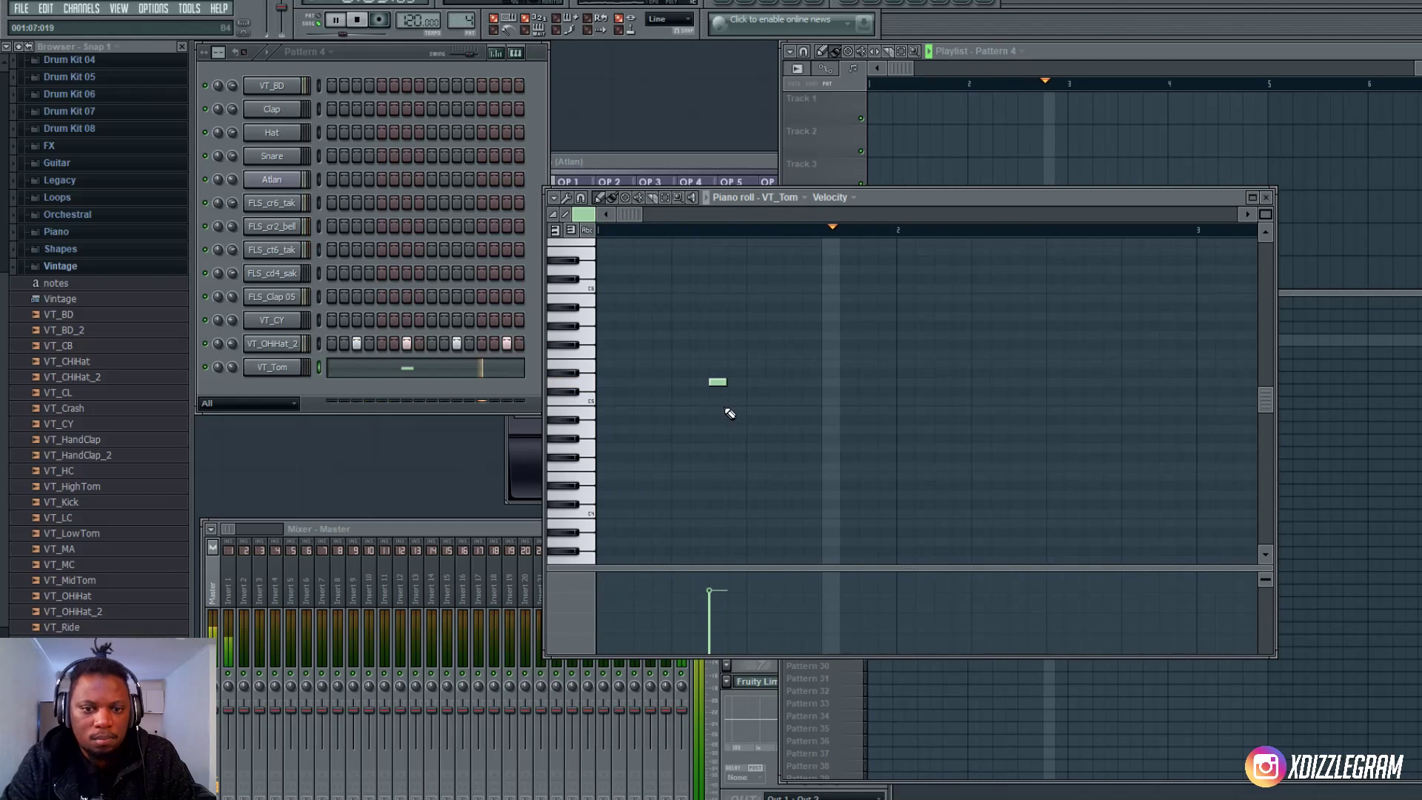
{"action": "left_click_drag", "start_coordinate": [720, 382], "coordinate": [731, 384]}
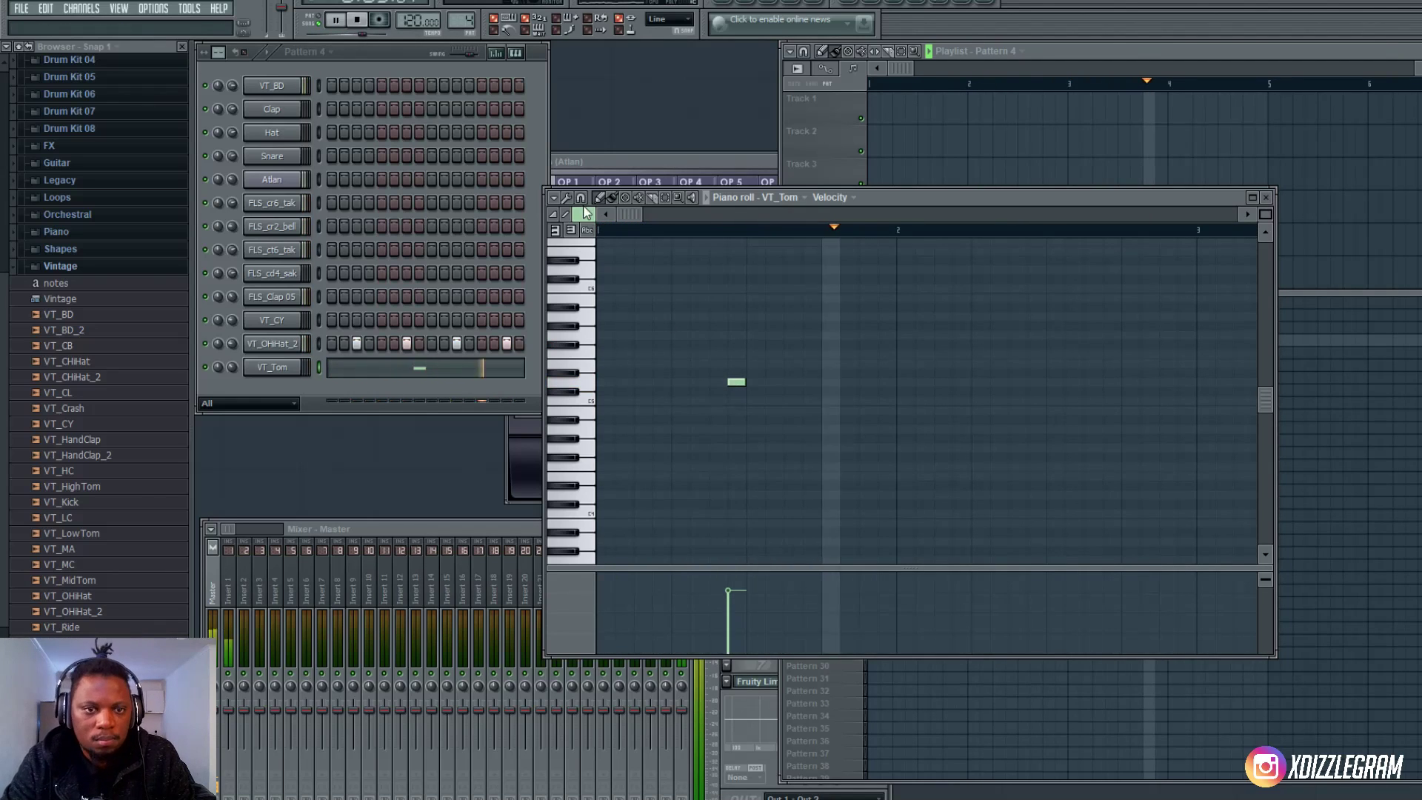
- With 1/2 step snap, shorten the VT_Tom note to half a step, placed half a step later and one semitone lower
{"action": "left_click", "coordinate": [559, 197]}
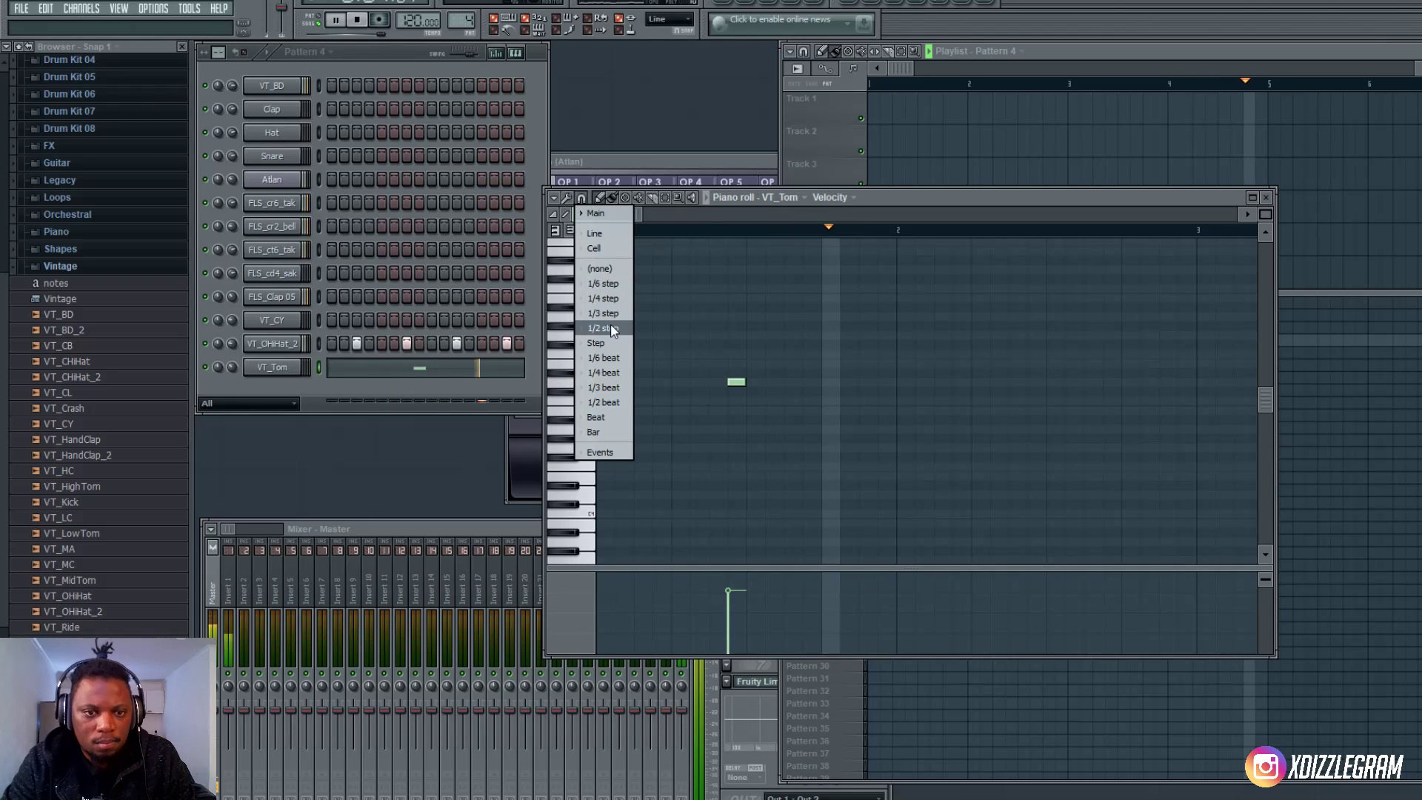
{"action": "key", "text": "Escape"}
{"action": "left_click_drag", "start_coordinate": [744, 379], "coordinate": [676, 384]}
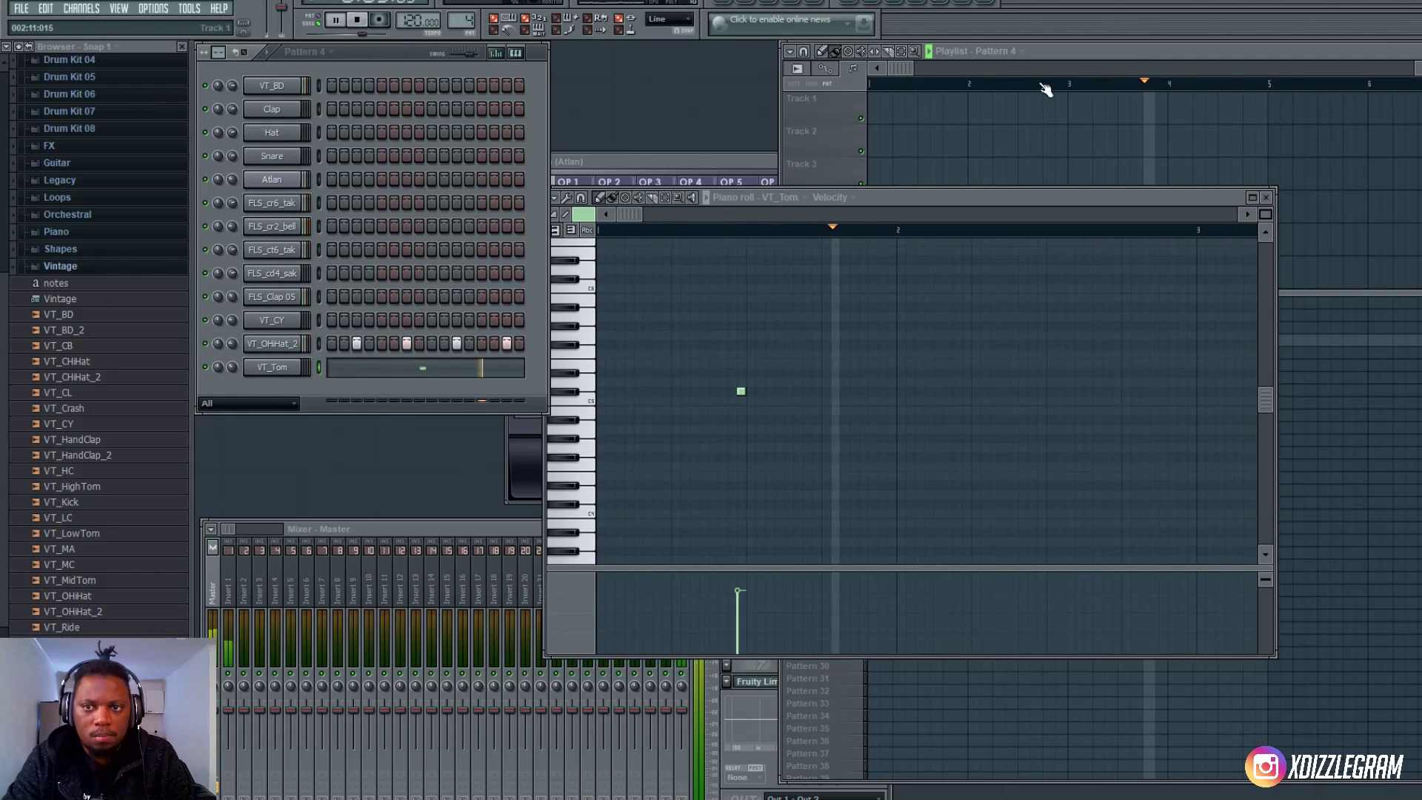
{"action": "left_click", "coordinate": [1038, 58]}
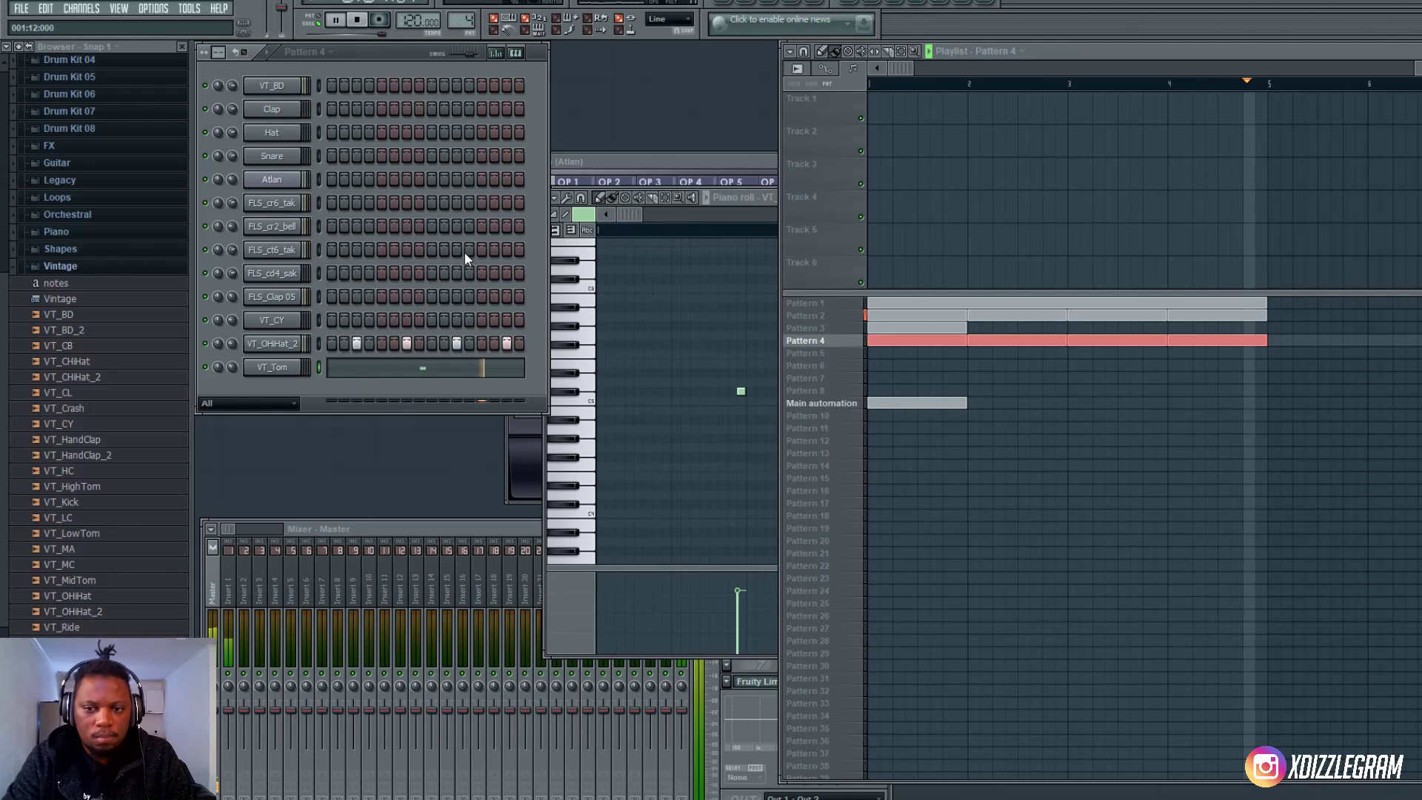
- Stop playback, select Pattern 1 and extend the step grid to 32 steps
{"action": "key", "text": "space"}
{"action": "left_click", "coordinate": [805, 303]}
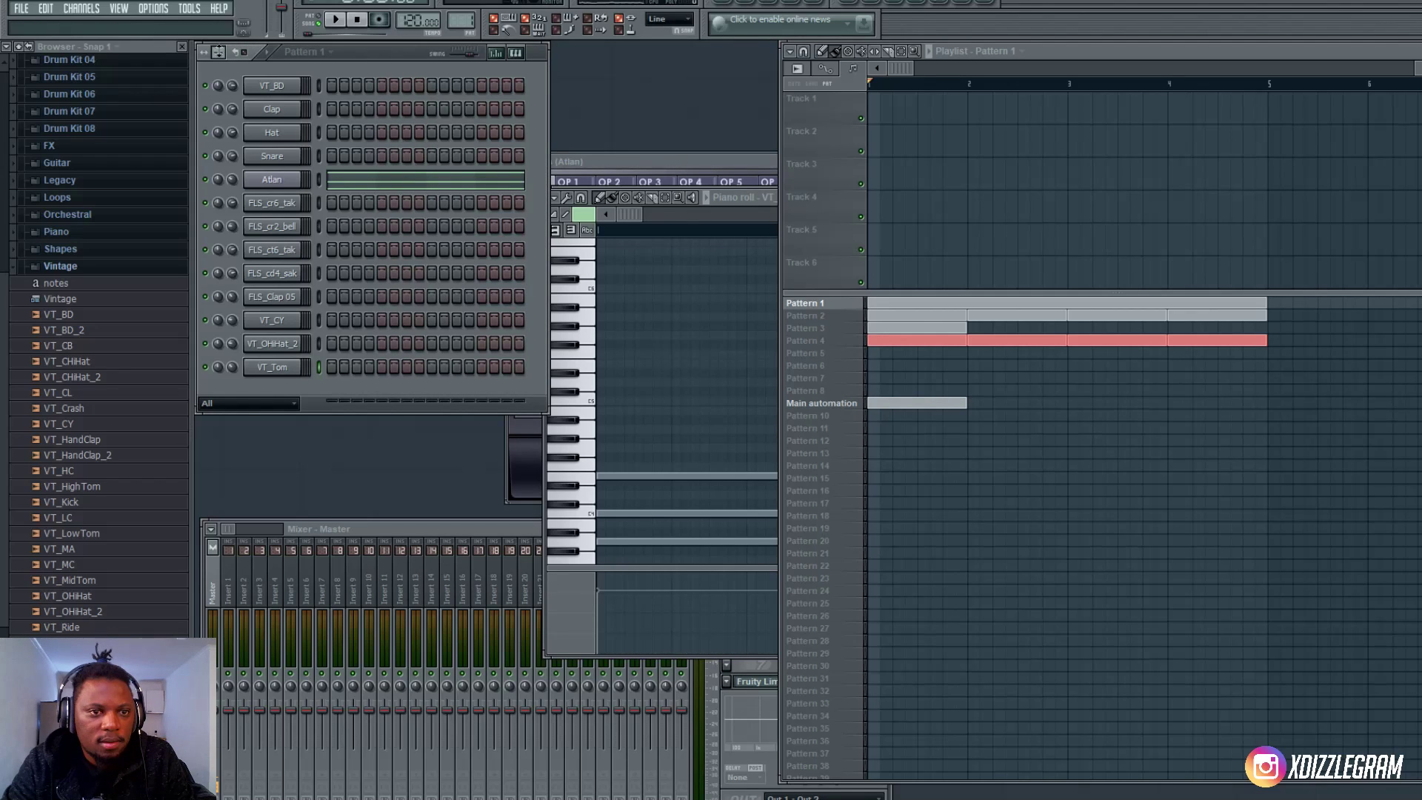
{"action": "scroll", "coordinate": [216, 59], "scroll_direction": "down", "scroll_amount": 1}
{"action": "scroll", "coordinate": [216, 59], "scroll_direction": "up", "scroll_amount": 4}
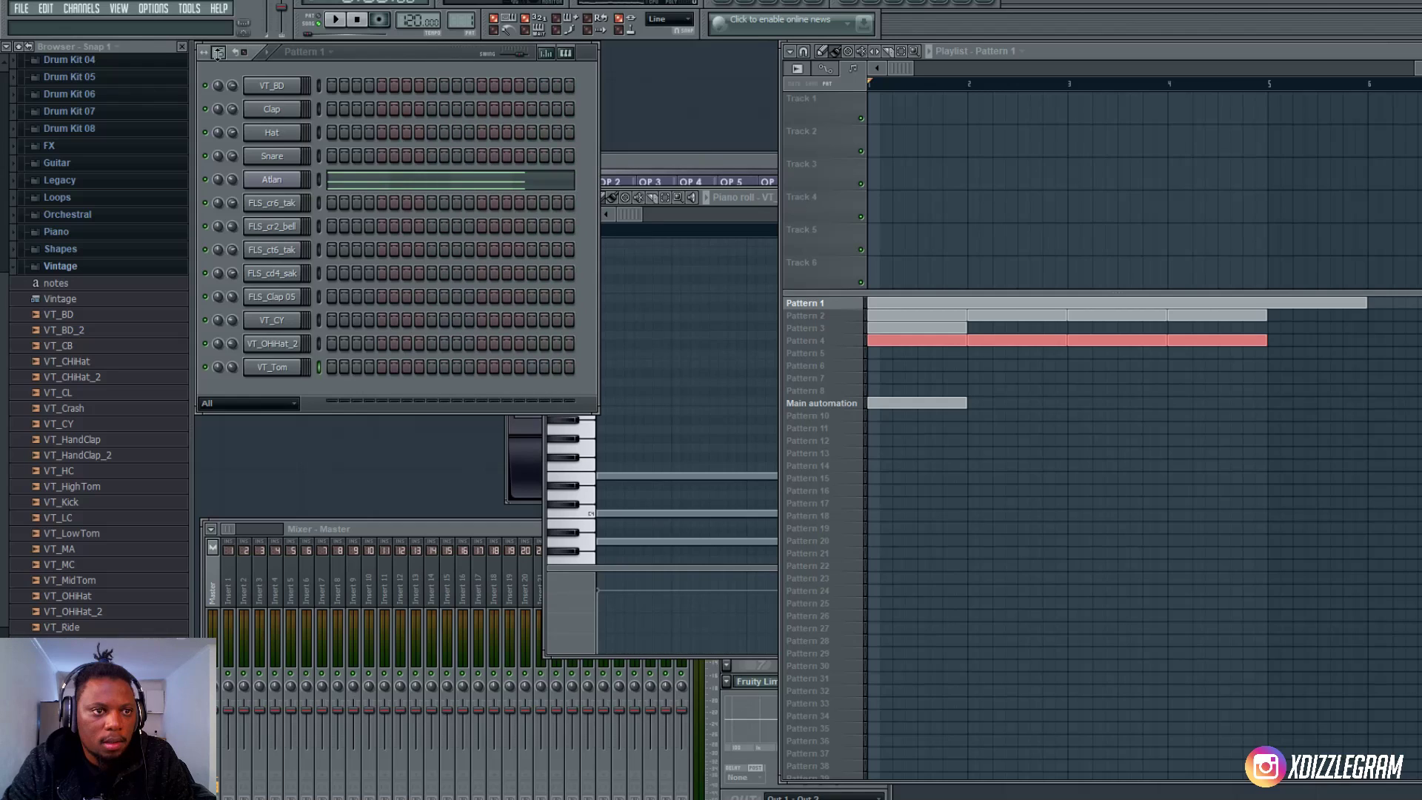
{"action": "scroll", "coordinate": [217, 53], "scroll_direction": "up", "scroll_amount": 4}
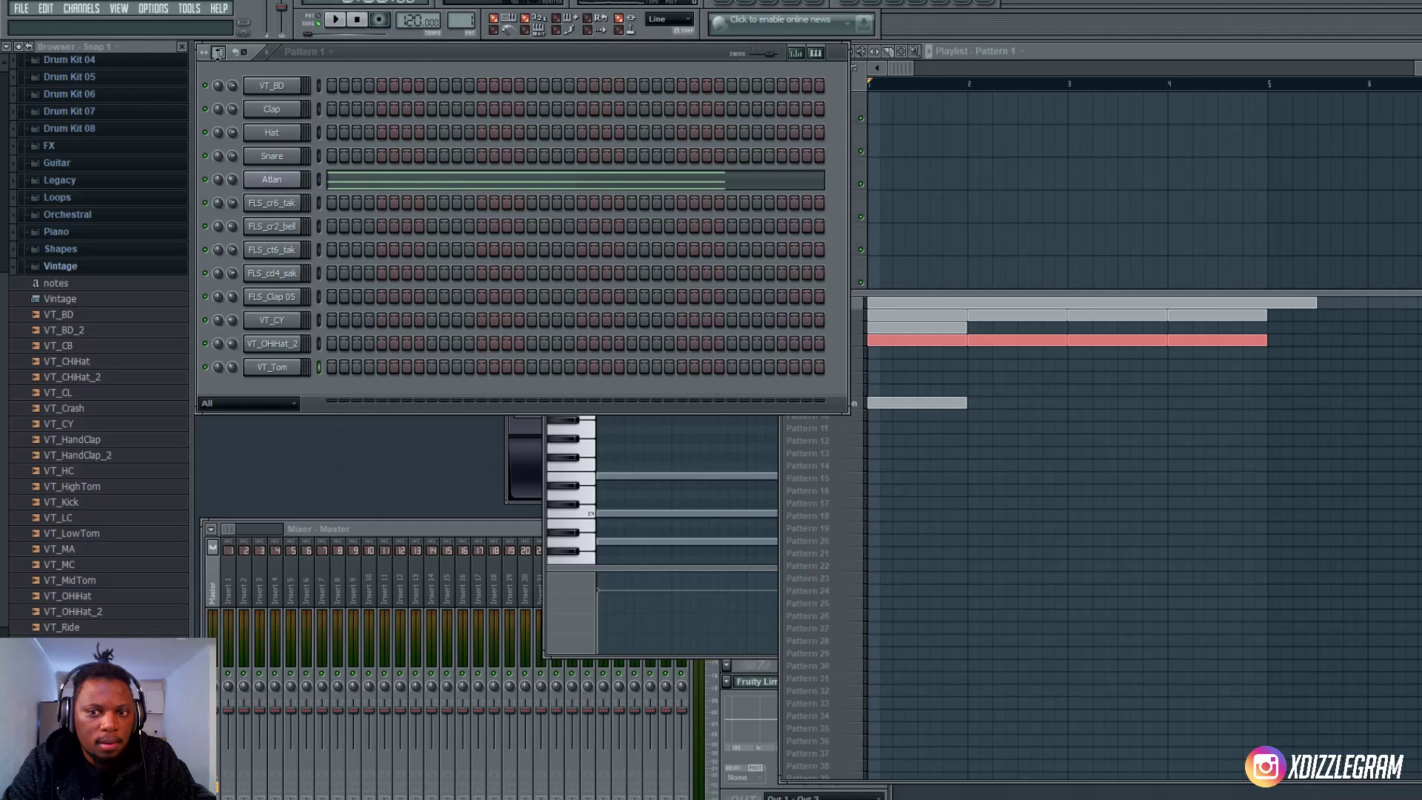
{"action": "scroll", "coordinate": [217, 54], "scroll_direction": "down", "scroll_amount": 2}
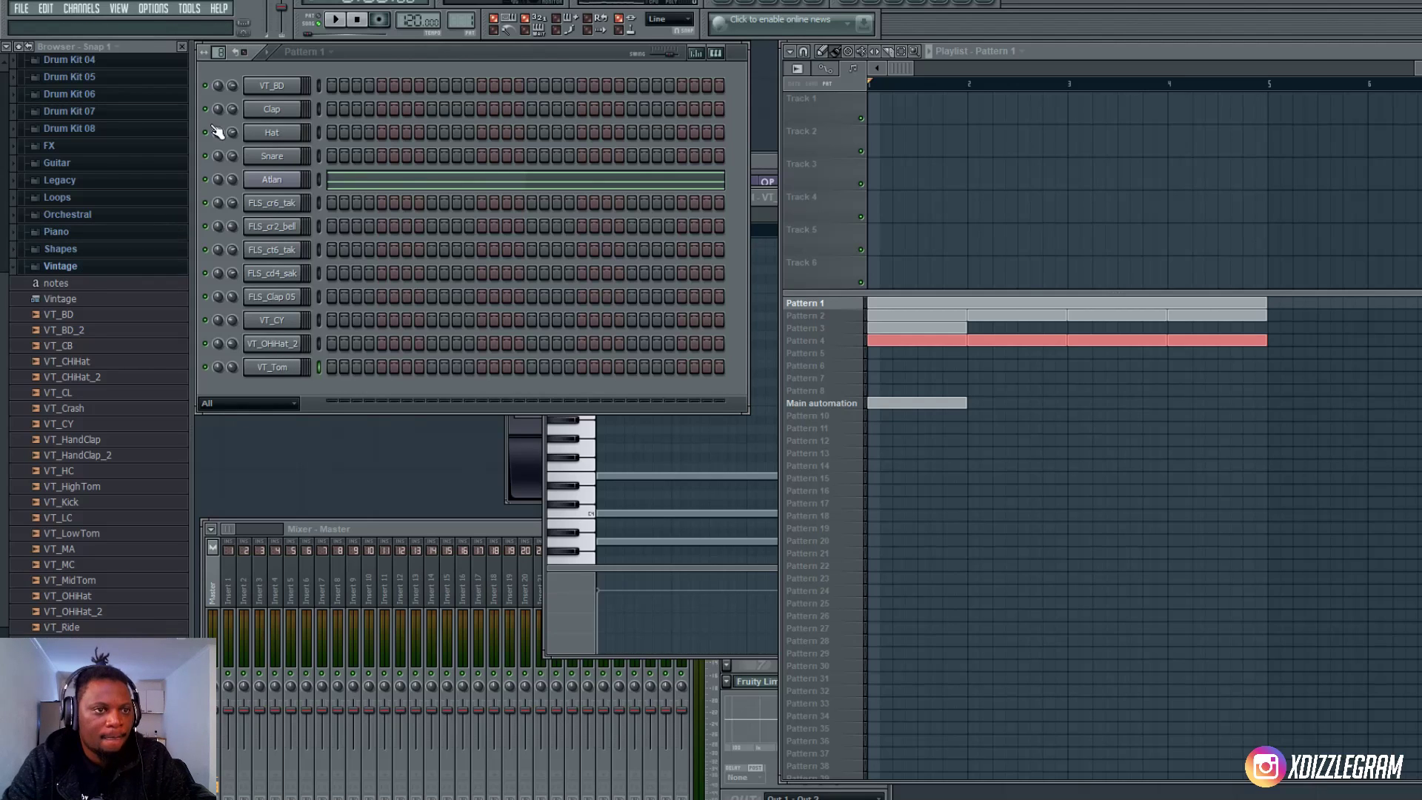
- Add a Fruity DX10 channel, move its plugin window aside and open its piano roll
{"action": "left_click", "coordinate": [81, 8]}
{"action": "mouse_move", "coordinate": [82, 21]}
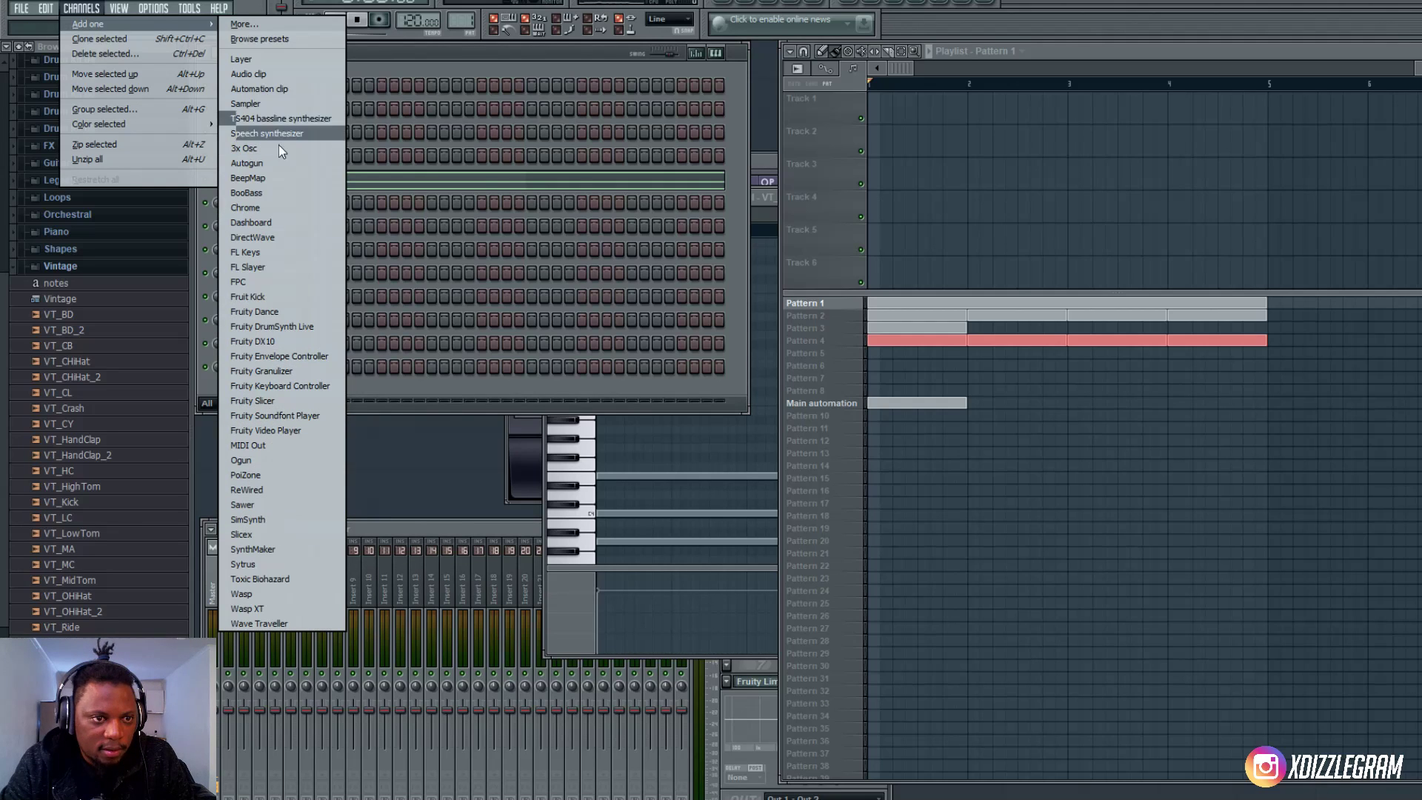
{"action": "left_click", "coordinate": [278, 340]}
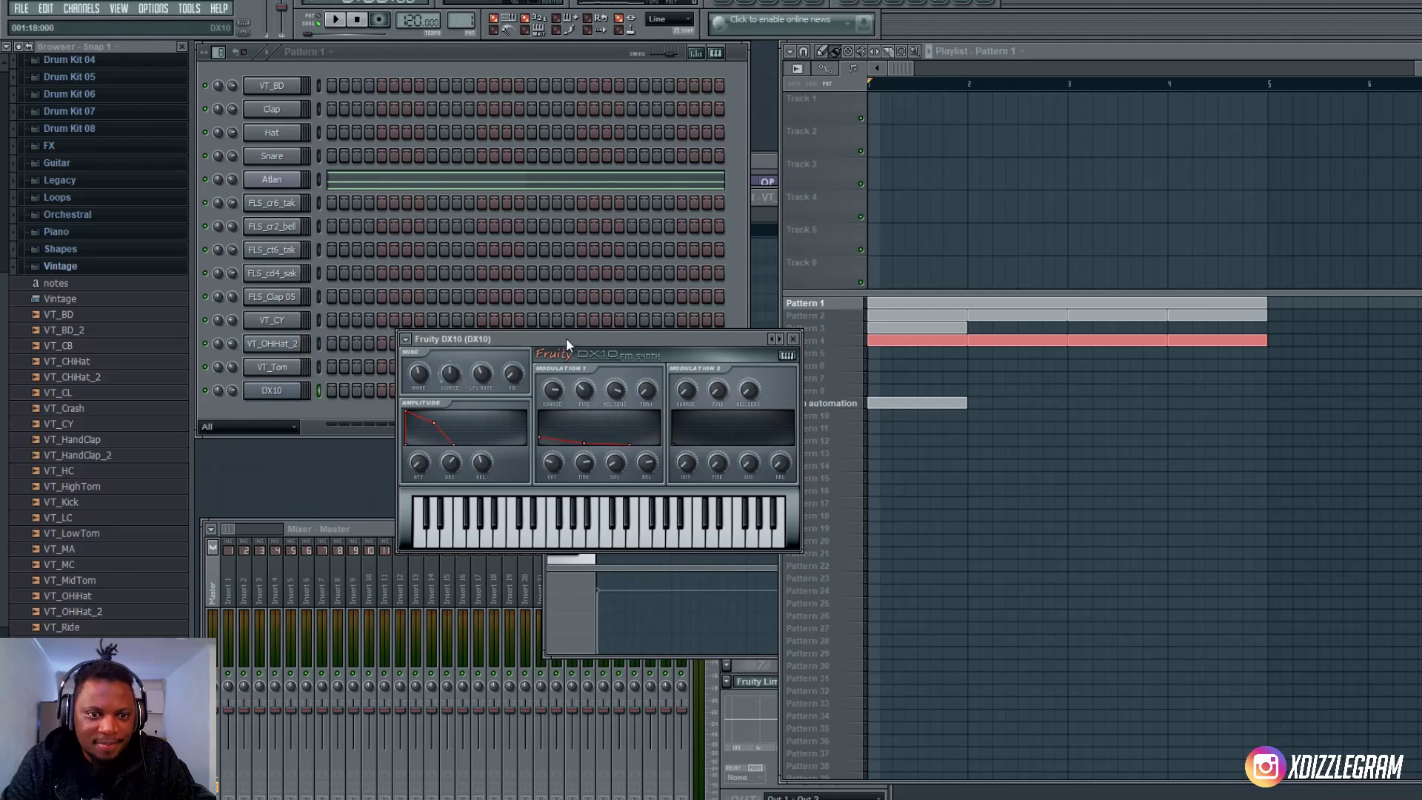
{"action": "left_click_drag", "start_coordinate": [565, 337], "coordinate": [818, 403]}
{"action": "right_click", "coordinate": [284, 392]}
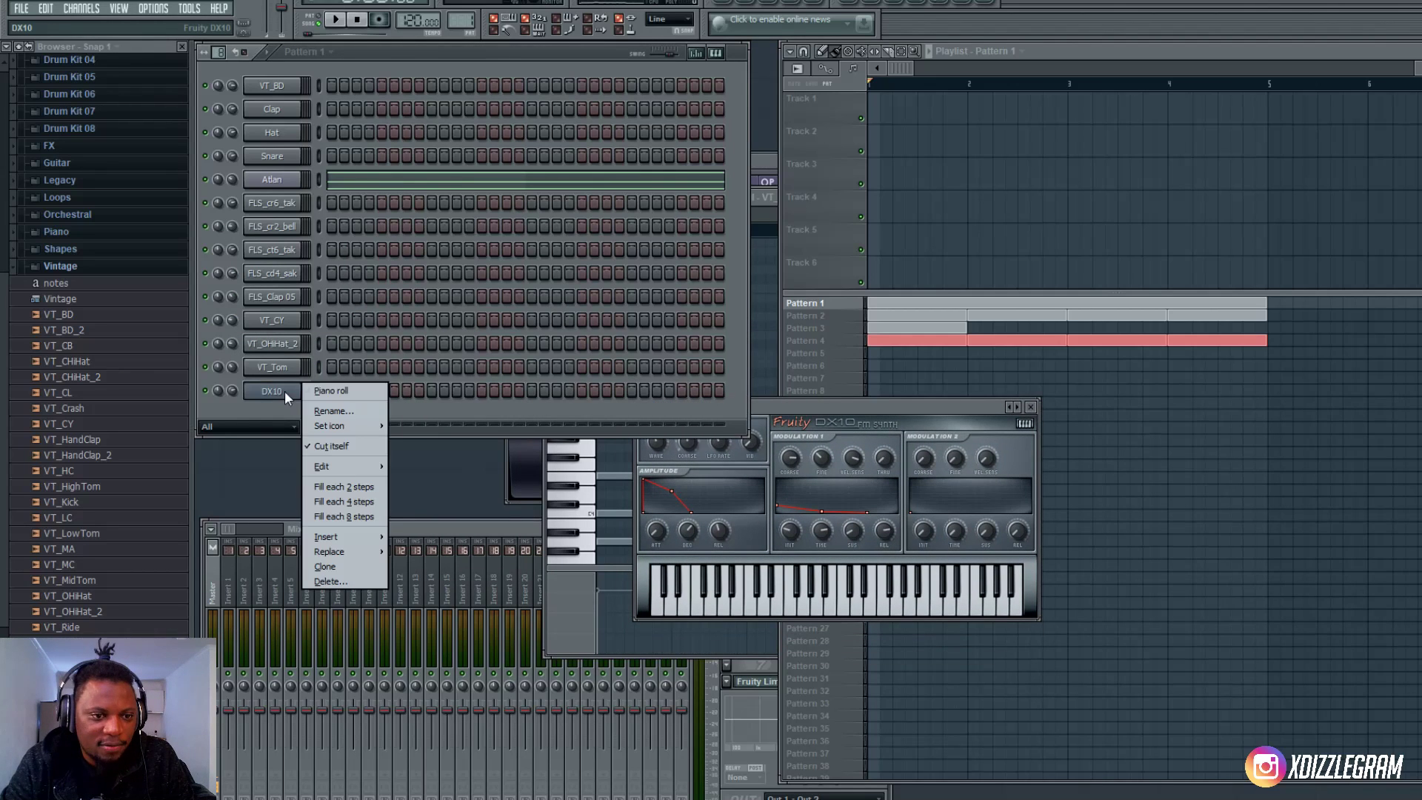
{"action": "left_click", "coordinate": [330, 391]}
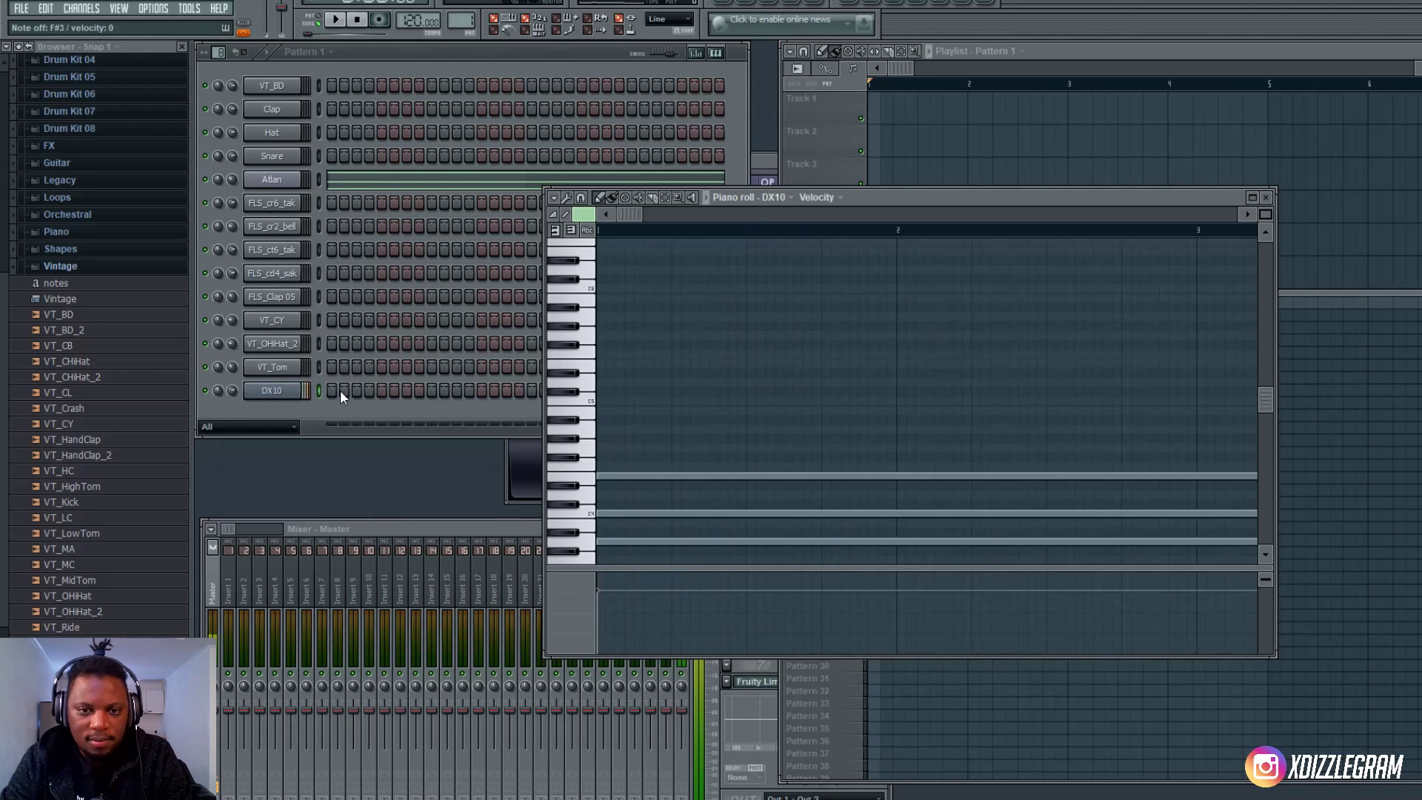
- Load the Log Drum preset into the Fruity DX10 channel
{"action": "left_click", "coordinate": [278, 391]}
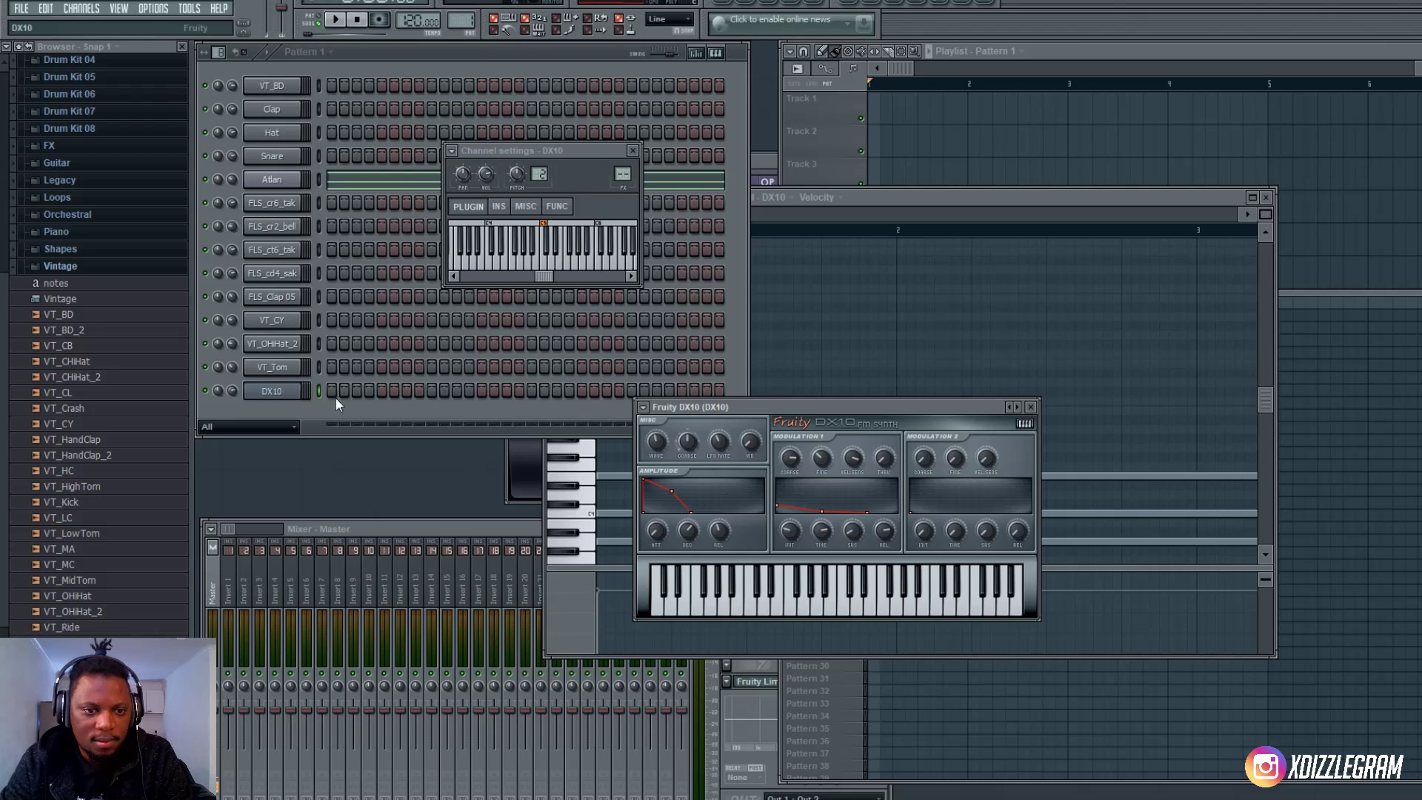
{"action": "left_click", "coordinate": [643, 407]}
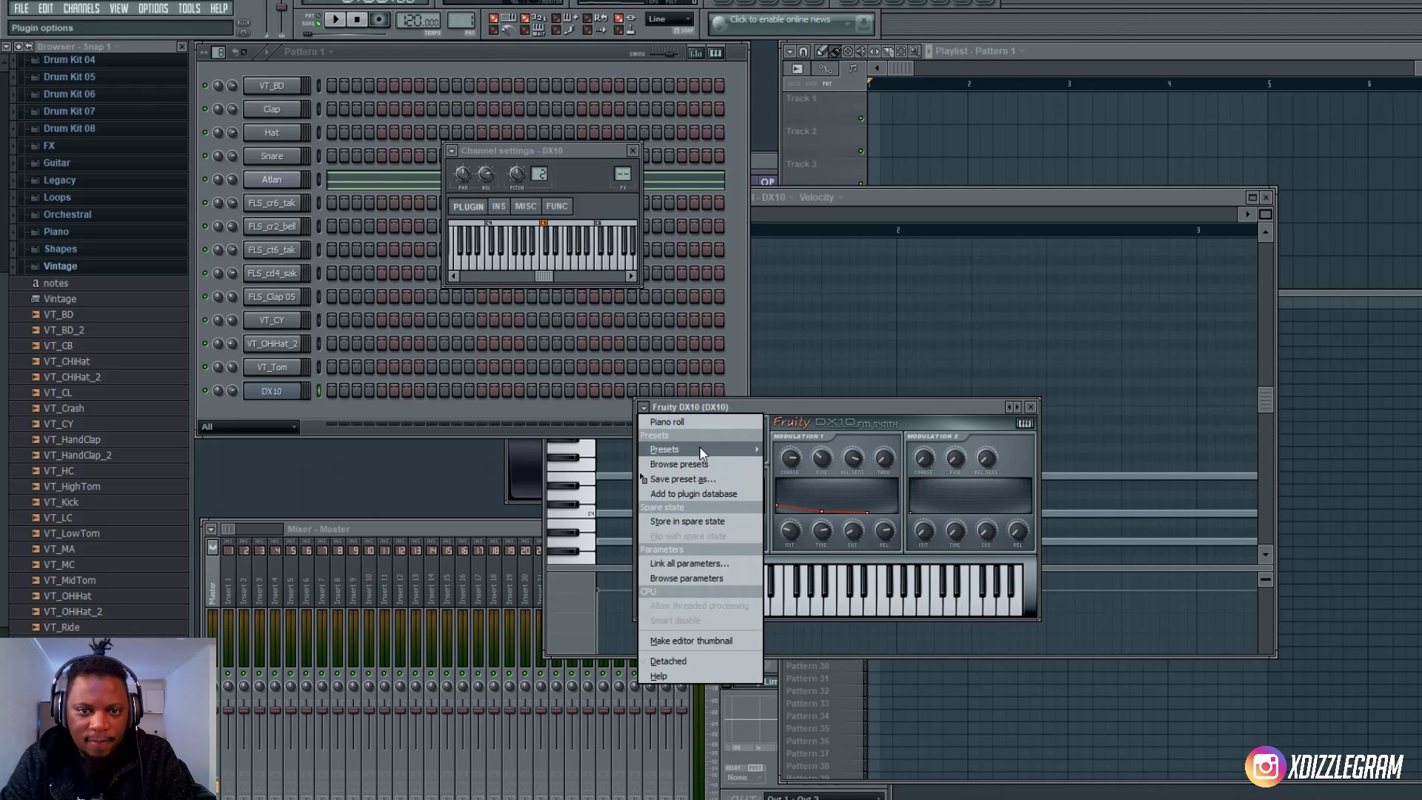
{"action": "mouse_move", "coordinate": [702, 453]}
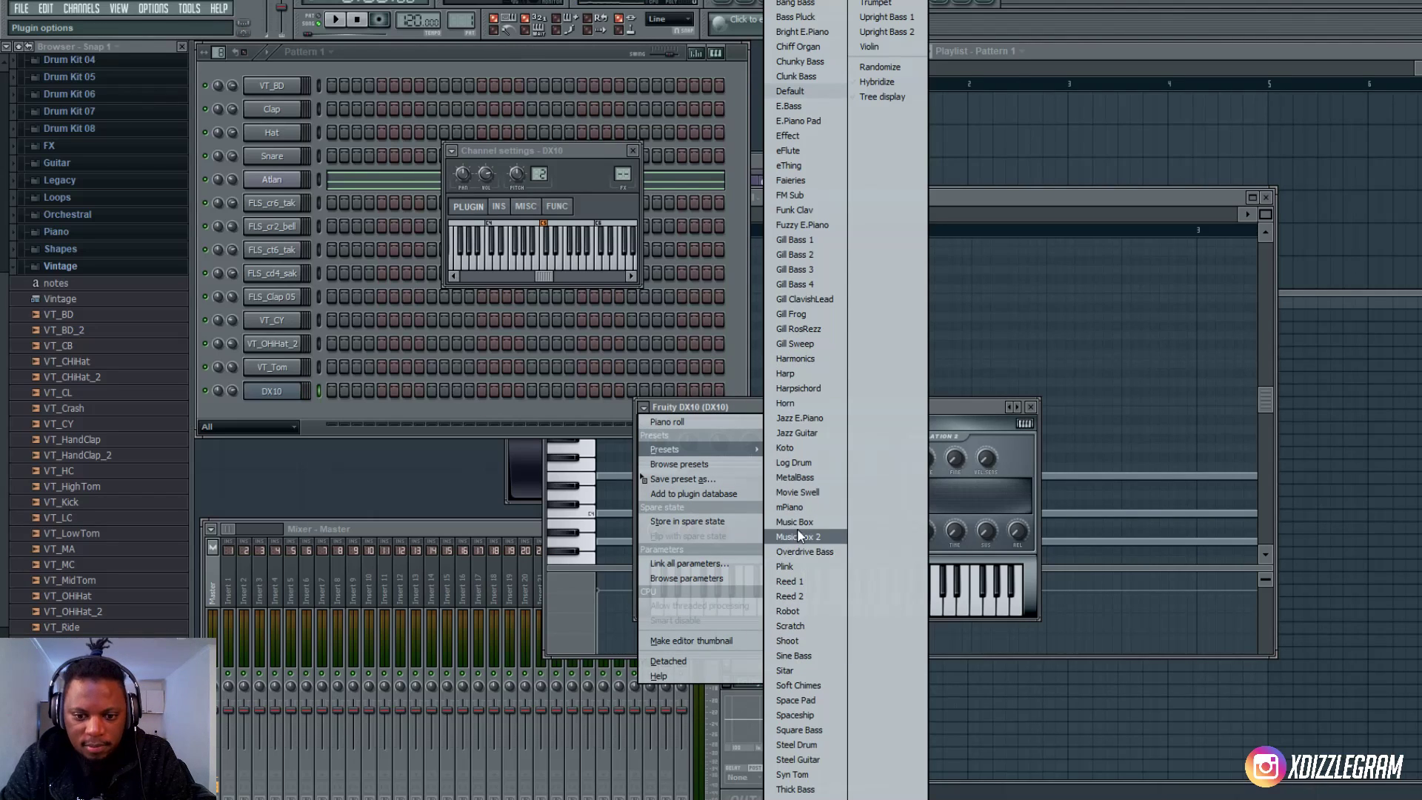
{"action": "left_click", "coordinate": [803, 464]}
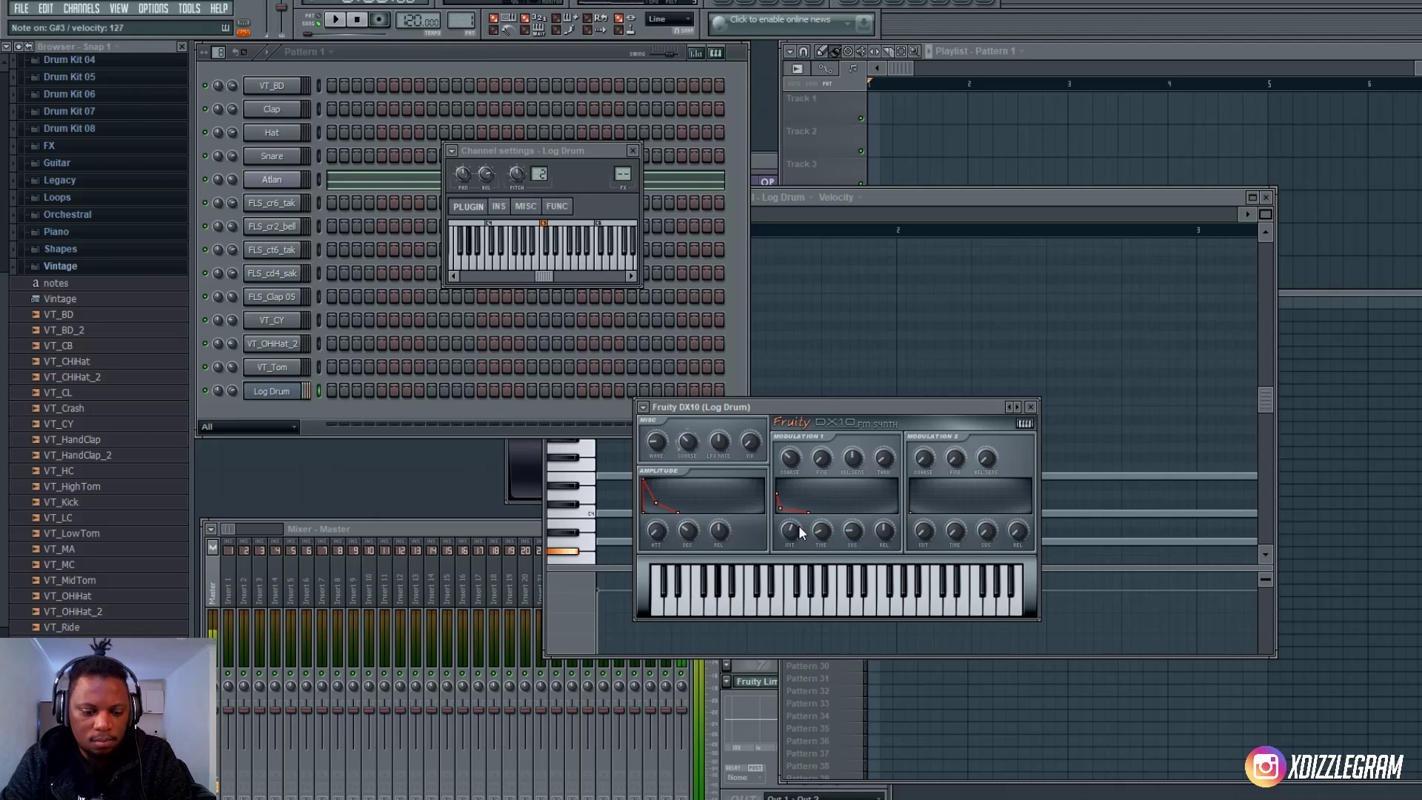
- Open the Log Drum piano roll, audition its low keys and place a 2.5-step D3 note at the pattern's start
{"action": "right_click", "coordinate": [274, 398]}
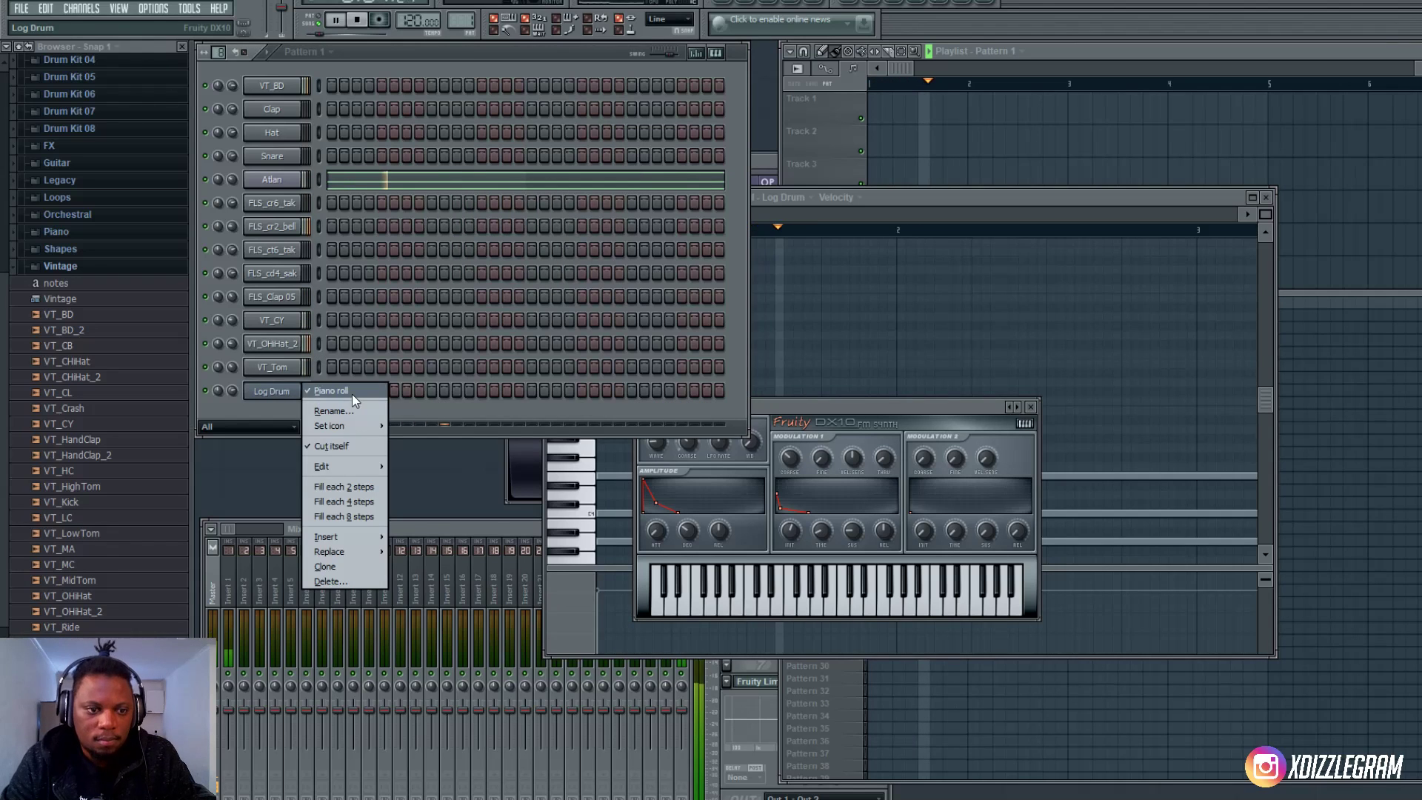
{"action": "left_click", "coordinate": [353, 394]}
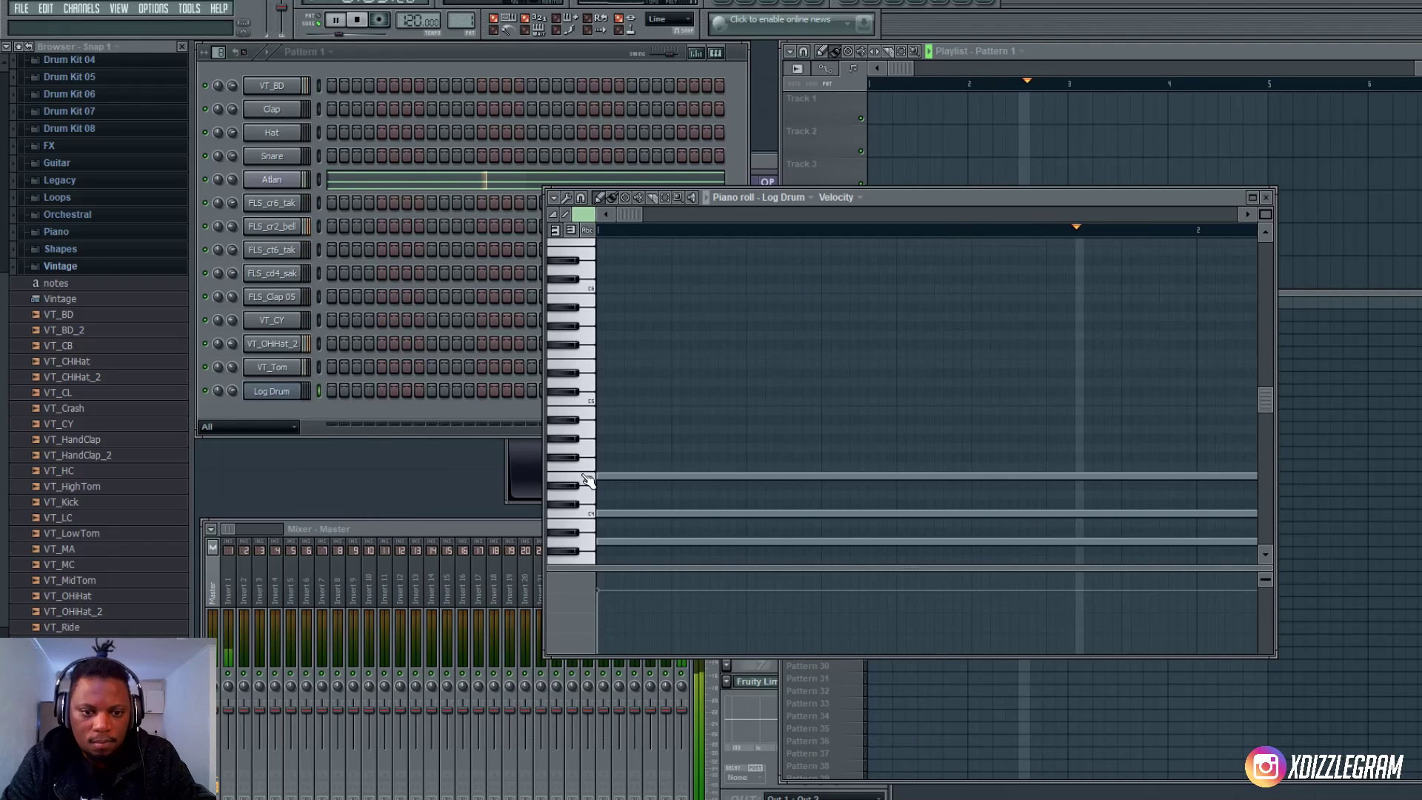
{"action": "scroll", "coordinate": [602, 457], "scroll_direction": "down", "scroll_amount": 2}
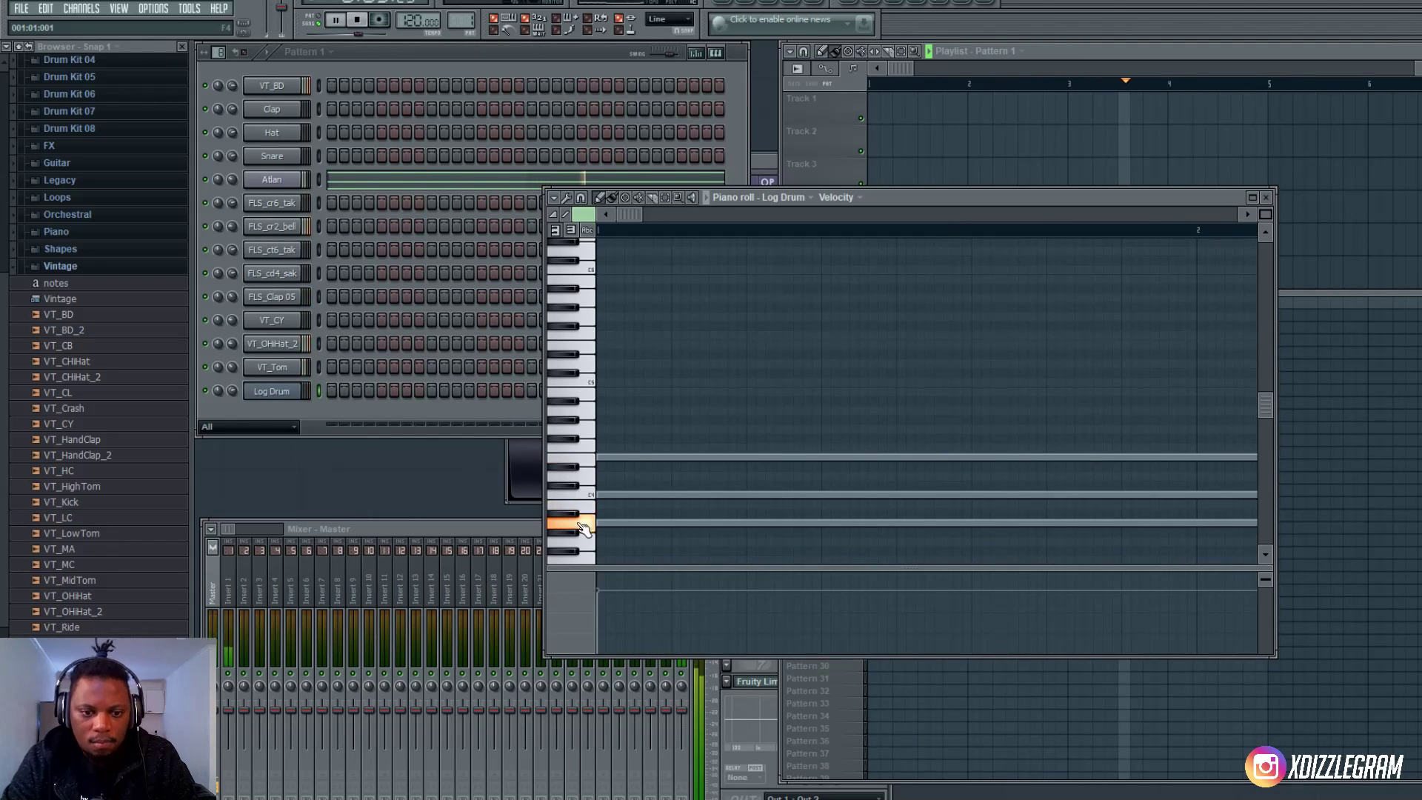
{"action": "scroll", "coordinate": [582, 528], "scroll_direction": "down", "scroll_amount": 3}
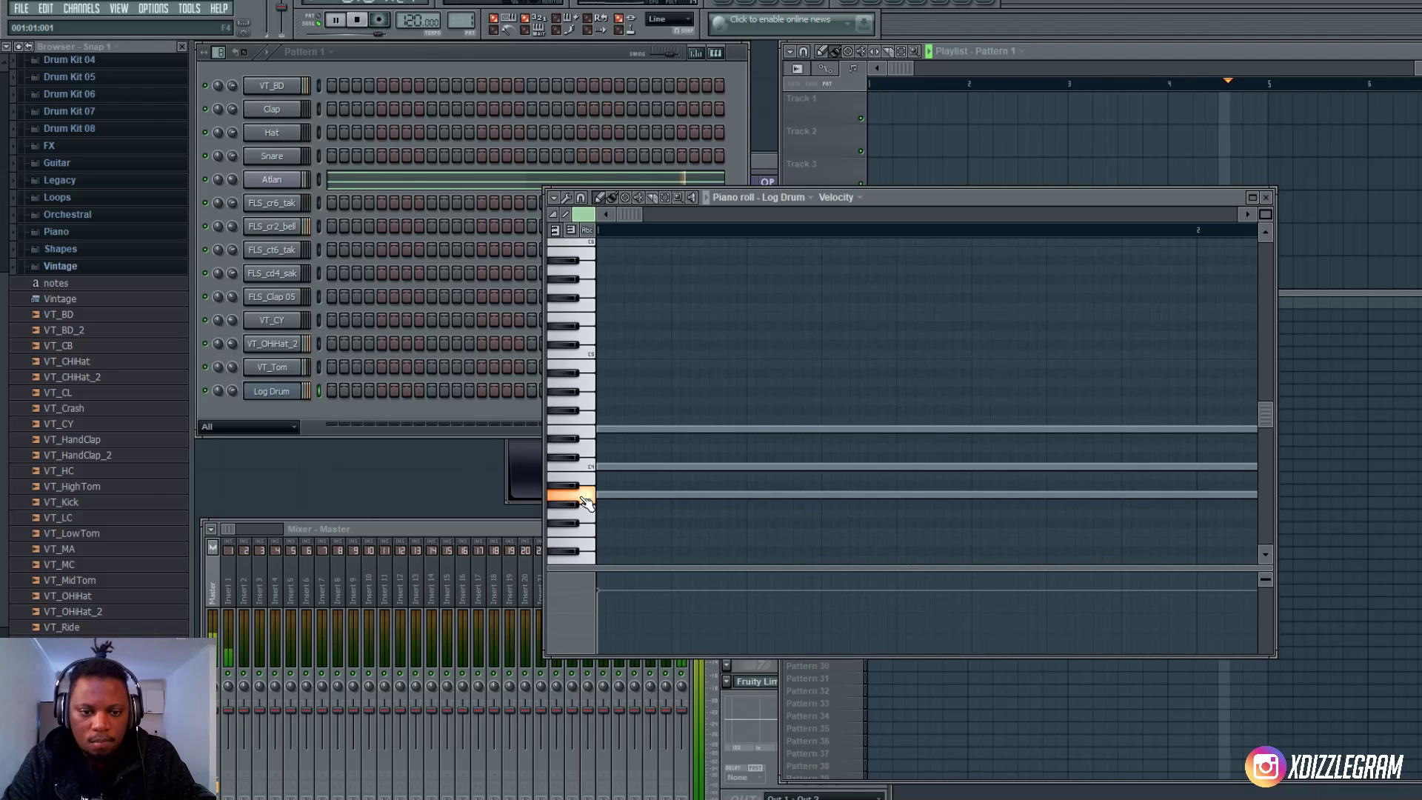
{"action": "scroll", "coordinate": [585, 502], "scroll_direction": "down", "scroll_amount": 5}
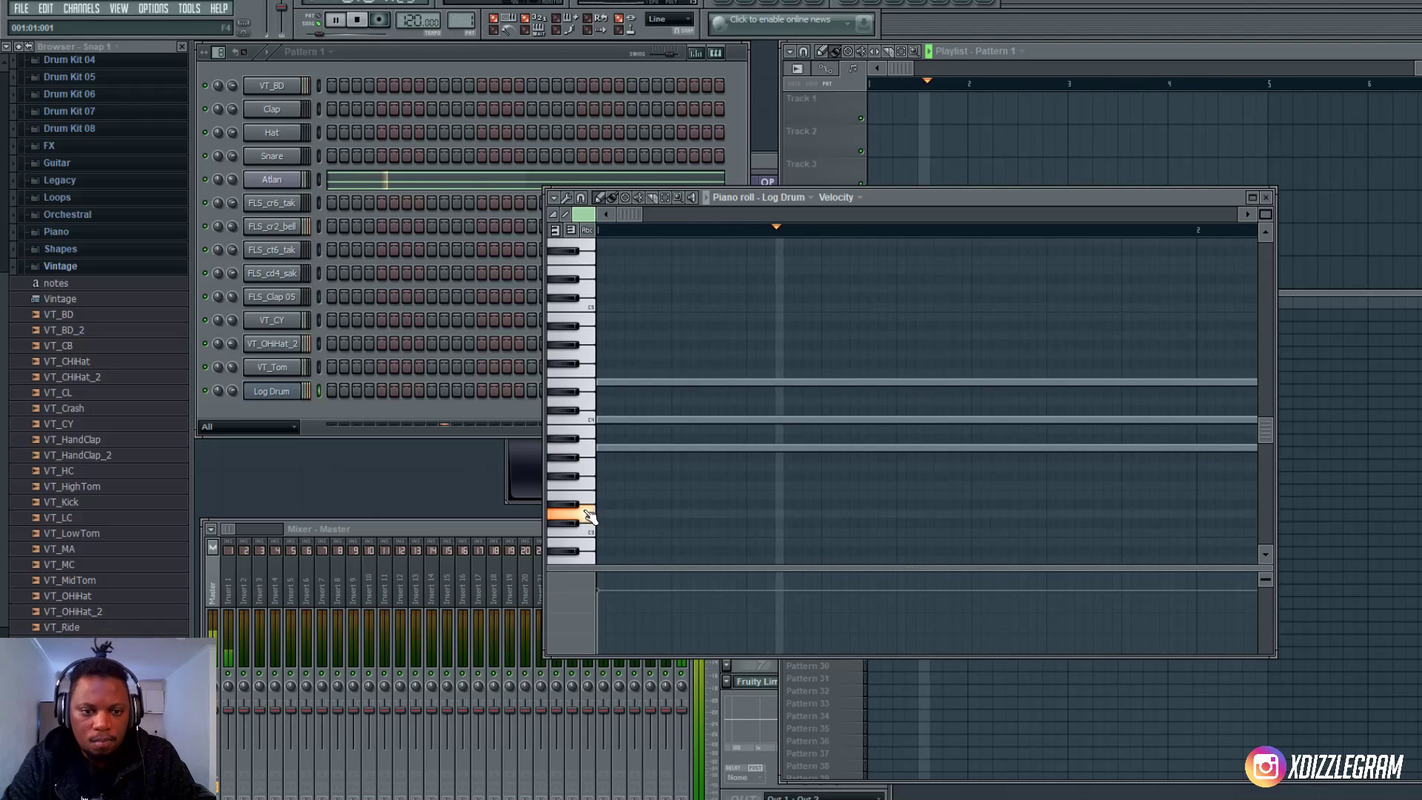
{"action": "left_click", "coordinate": [588, 496]}
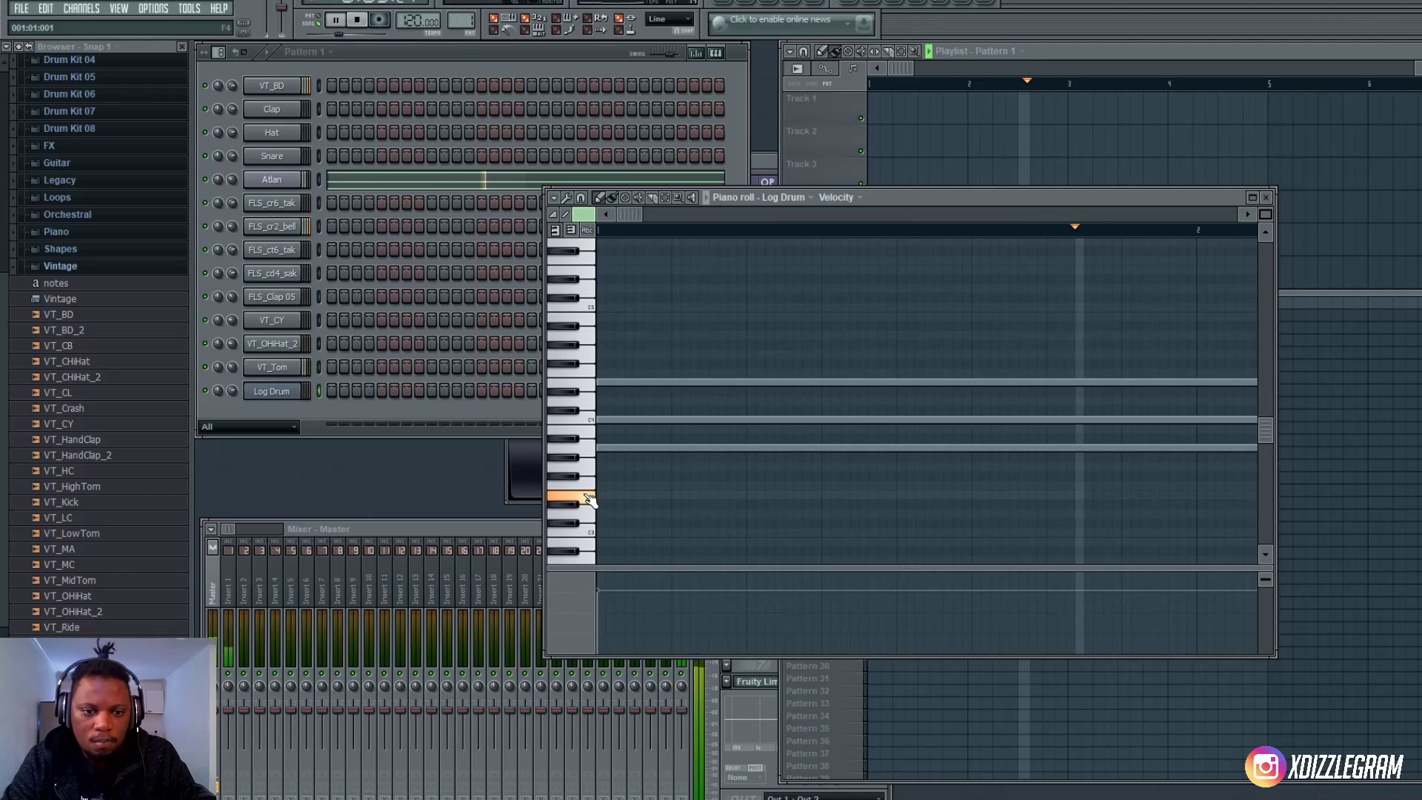
{"action": "scroll", "coordinate": [590, 487], "scroll_direction": "down", "scroll_amount": 1}
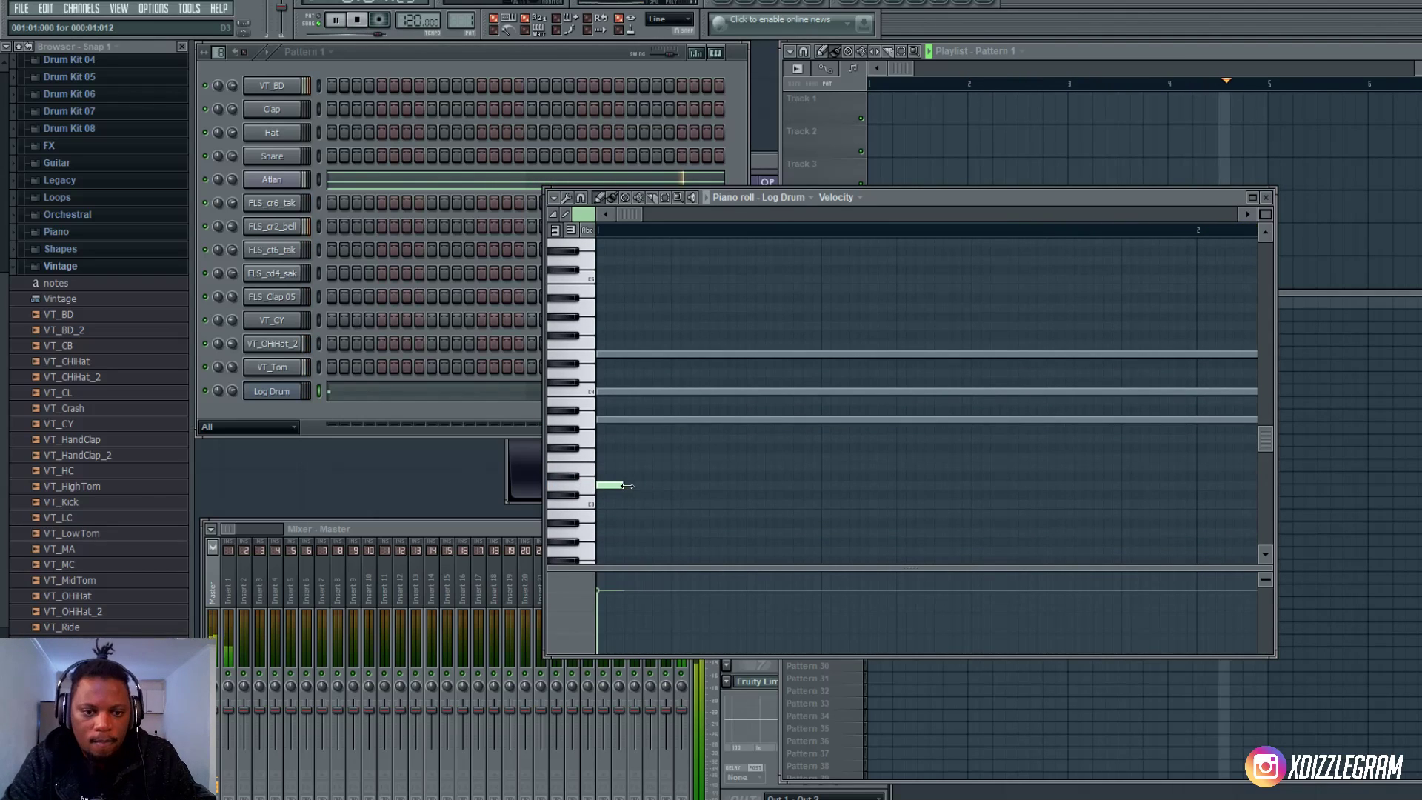
{"action": "left_click_drag", "start_coordinate": [622, 485], "coordinate": [641, 485]}
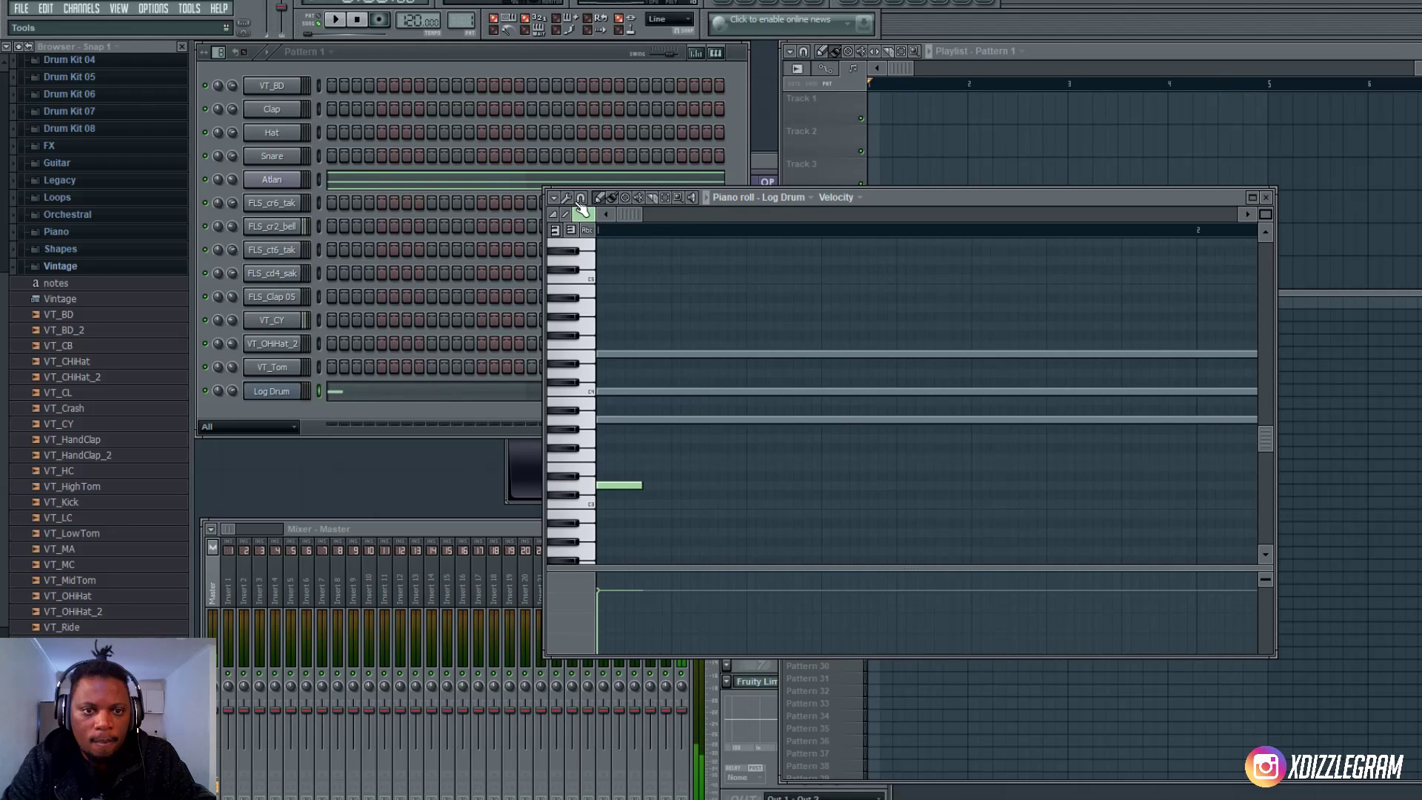
- Move the first note up to A3, lengthen it to 3.5 steps and add a matching A3 note at step 5
{"action": "left_click", "coordinate": [582, 200]}
{"action": "left_click", "coordinate": [600, 215]}
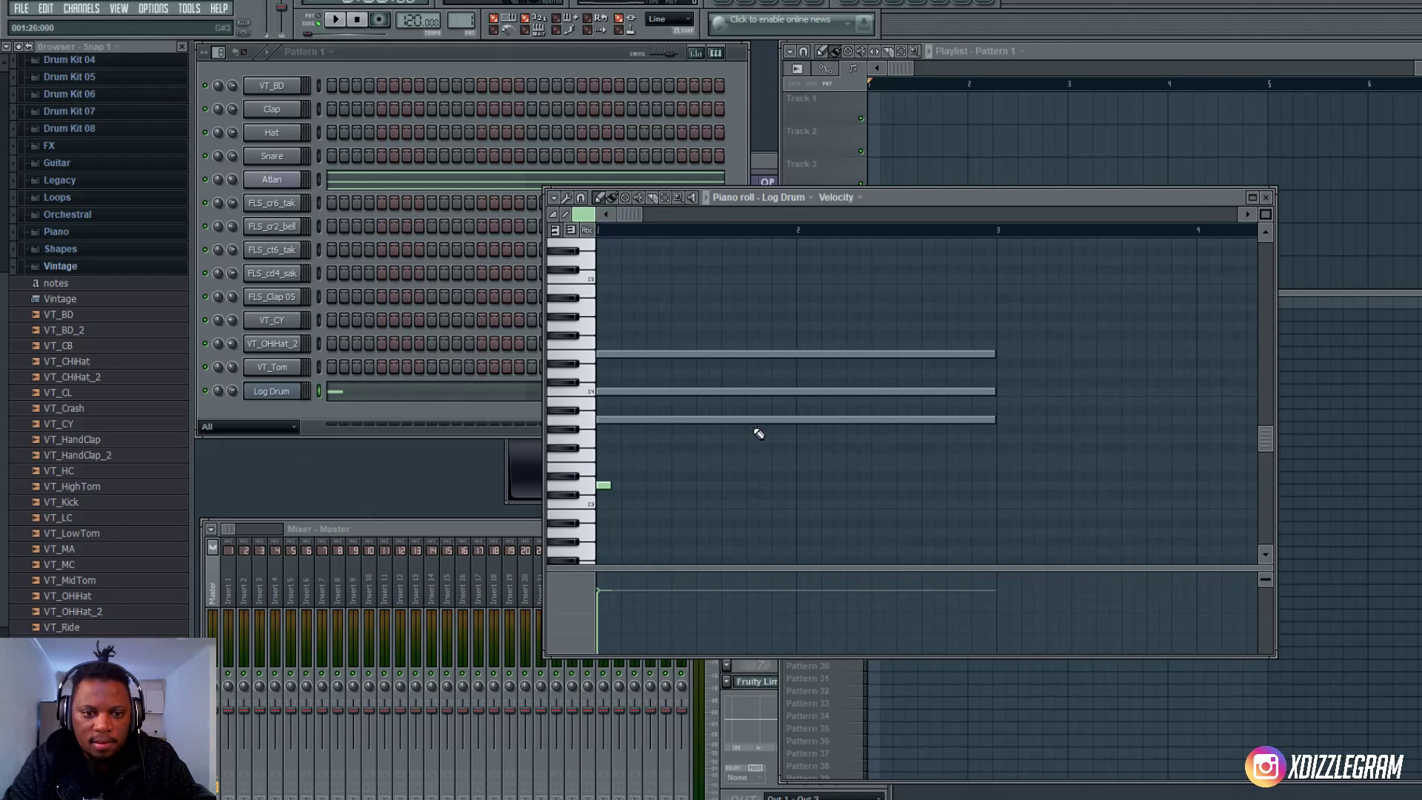
{"action": "key", "text": "space"}
{"action": "left_click_drag", "start_coordinate": [620, 486], "coordinate": [610, 453]}
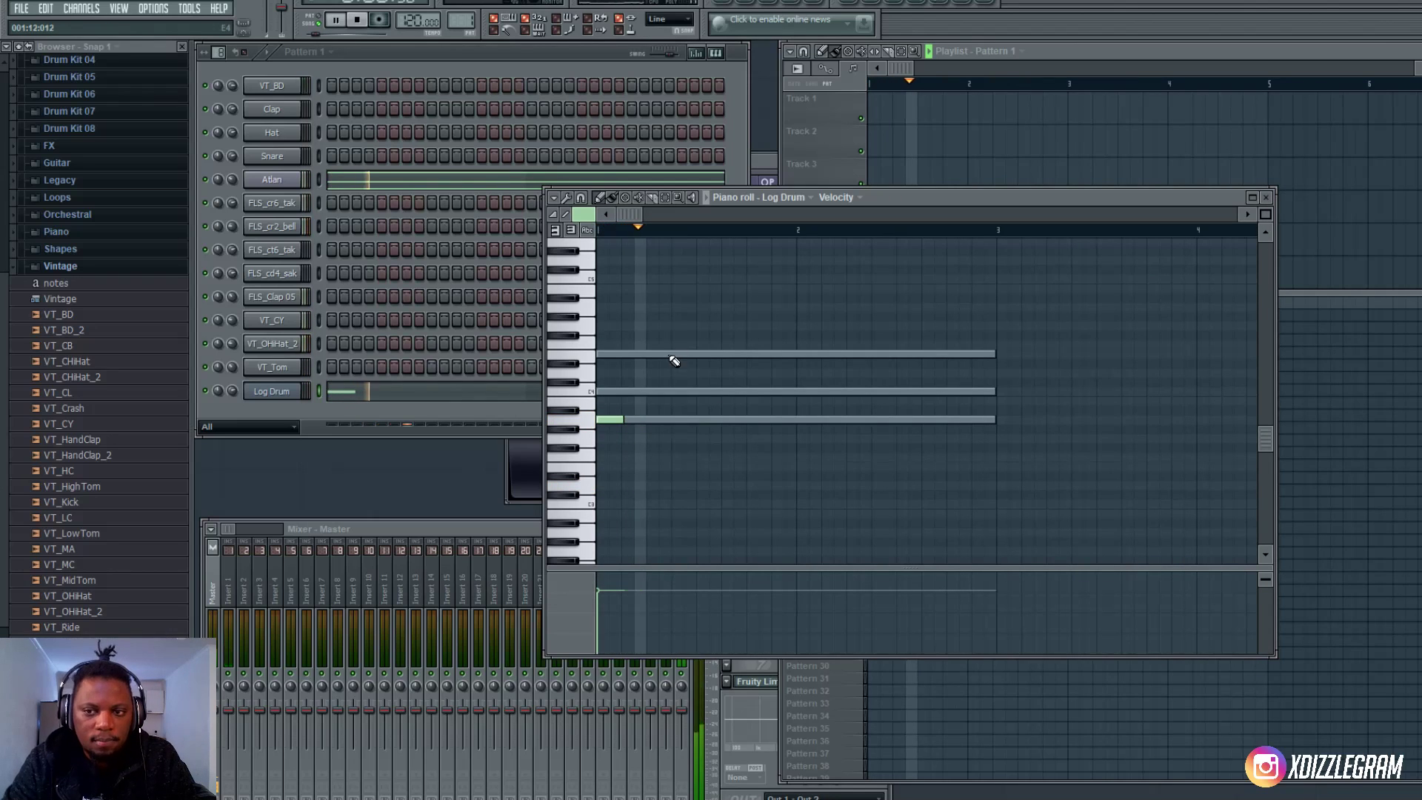
{"action": "left_click_drag", "start_coordinate": [1272, 215], "coordinate": [1271, 230]}
{"action": "key", "text": "space"}
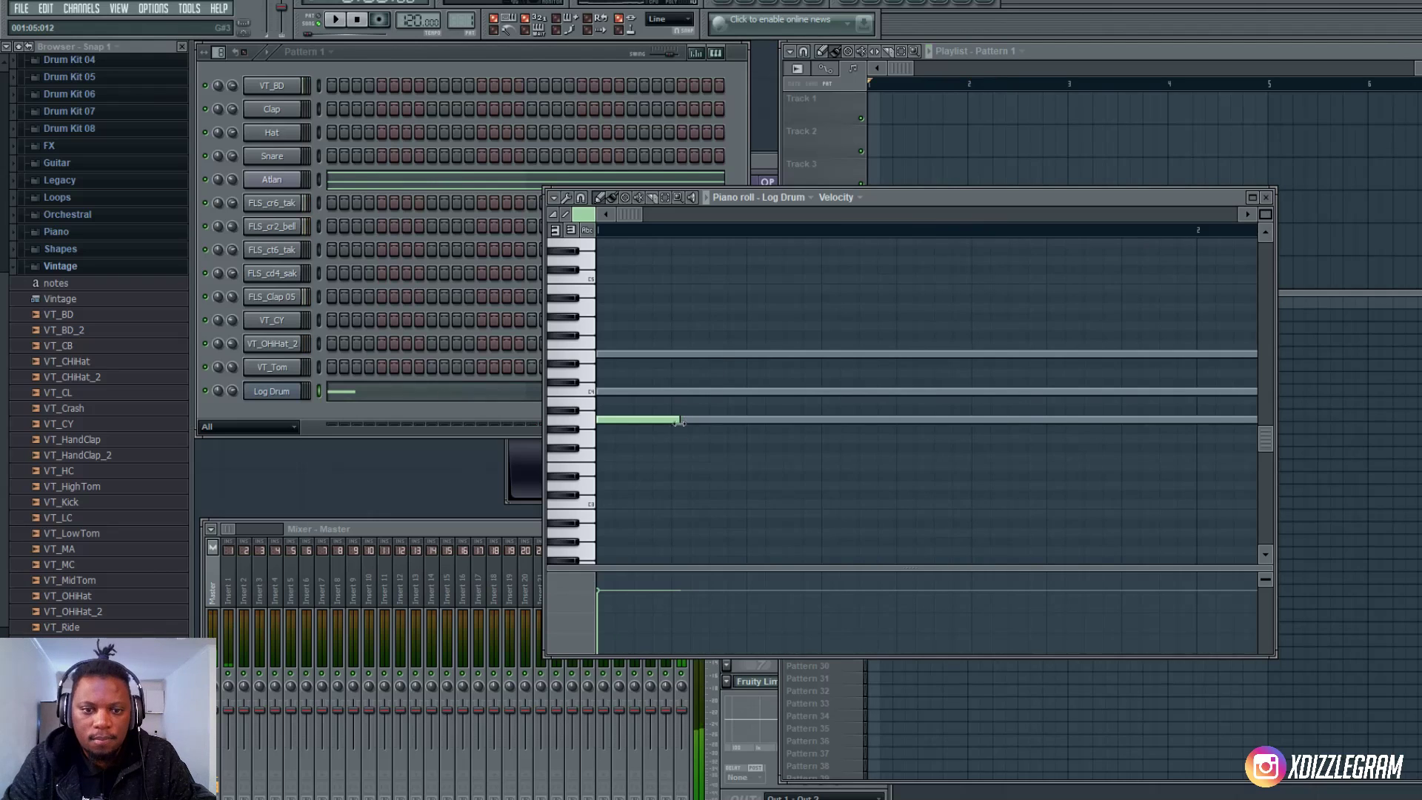
{"action": "left_click", "coordinate": [680, 420]}
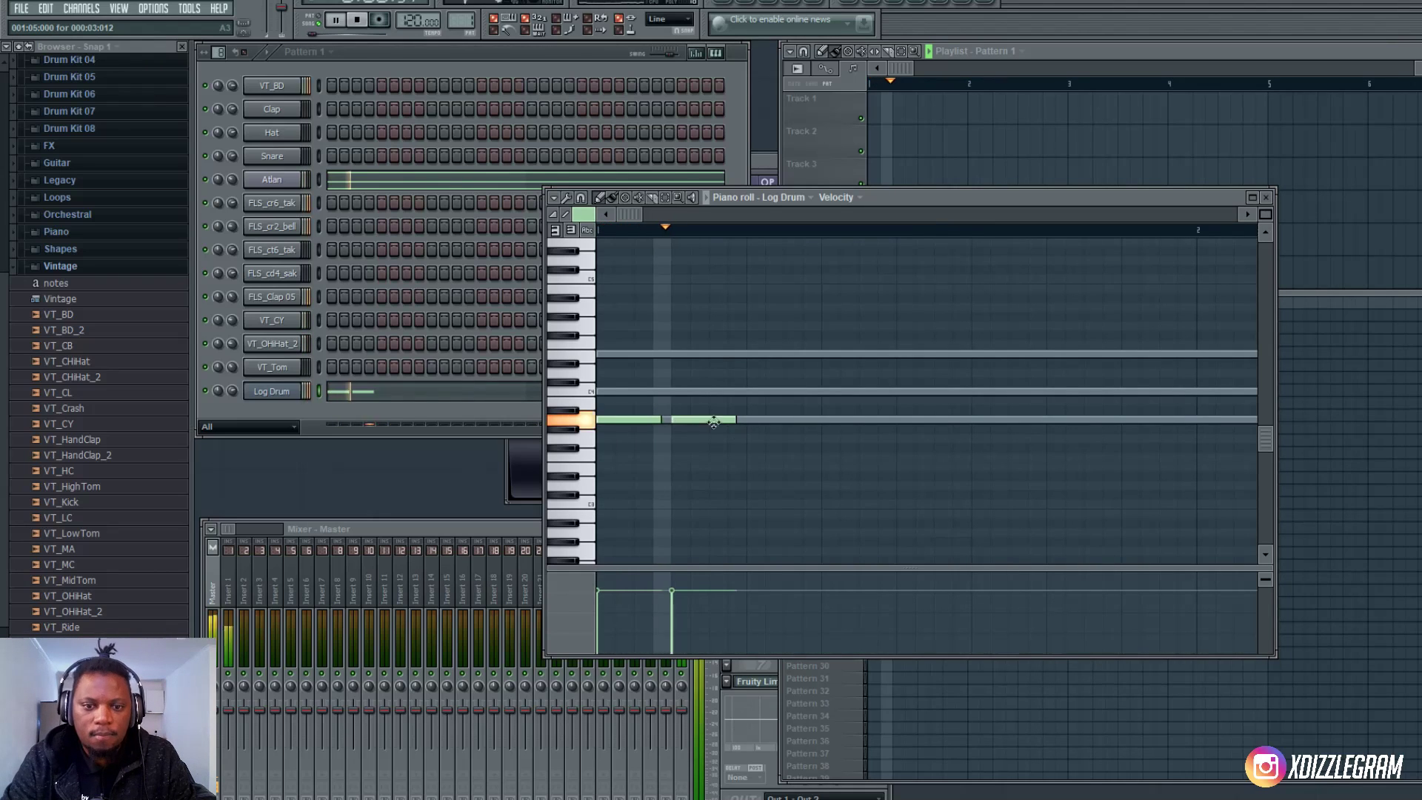
- Shorten the second A3 note to 2.5 steps and add a 3.5-step F#3 note at step 8
{"action": "key", "text": "space"}
{"action": "left_click", "coordinate": [759, 475]}
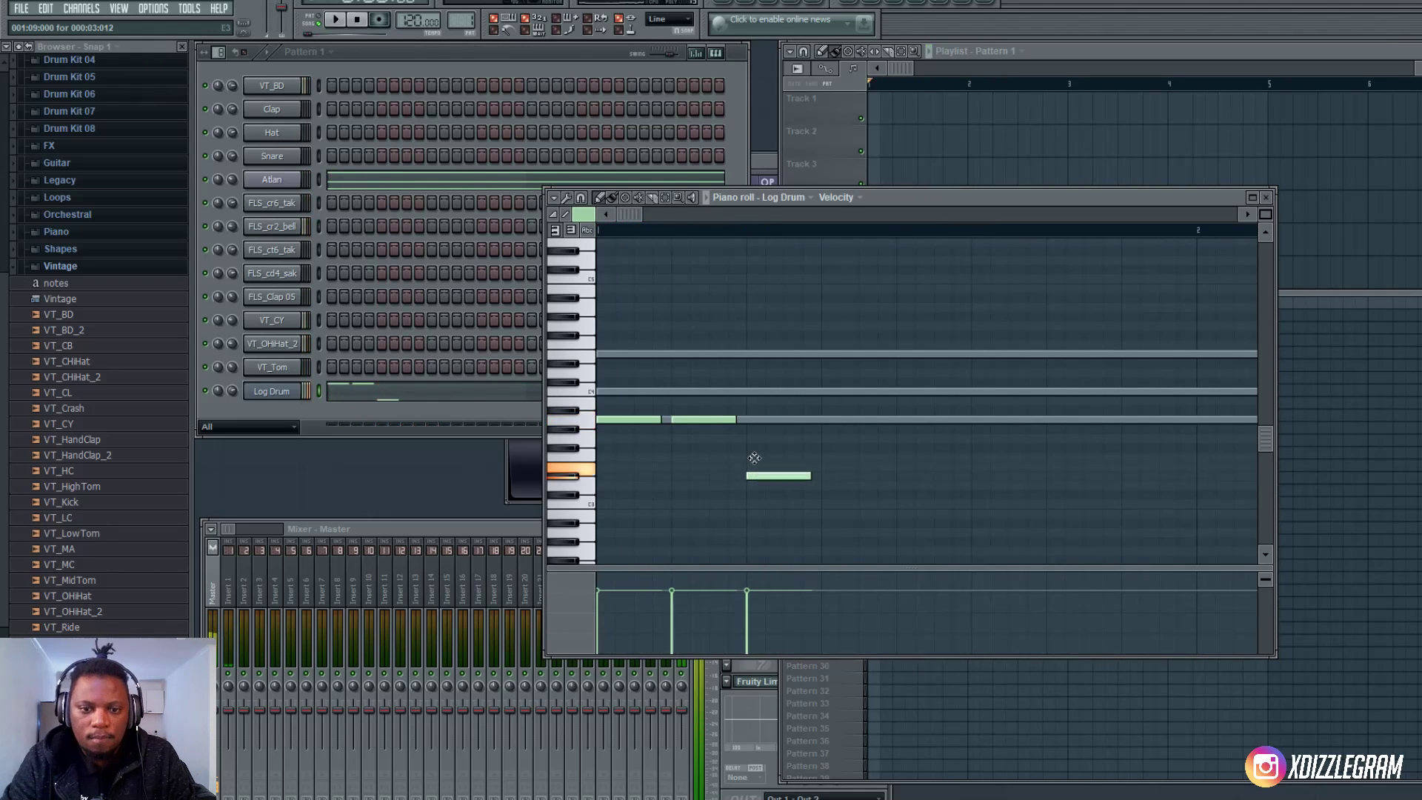
{"action": "left_click_drag", "start_coordinate": [754, 475], "coordinate": [717, 420]}
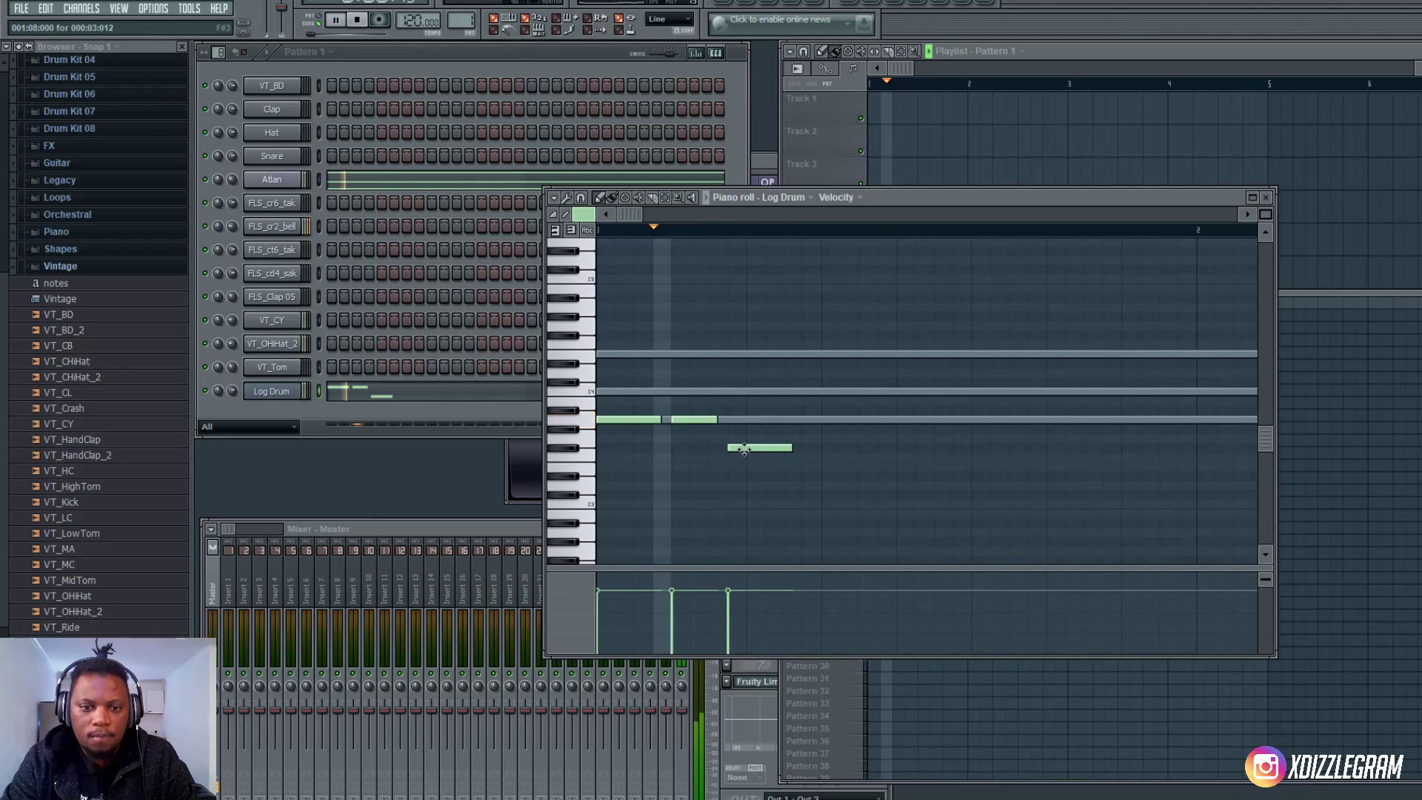
{"action": "key", "text": "space"}
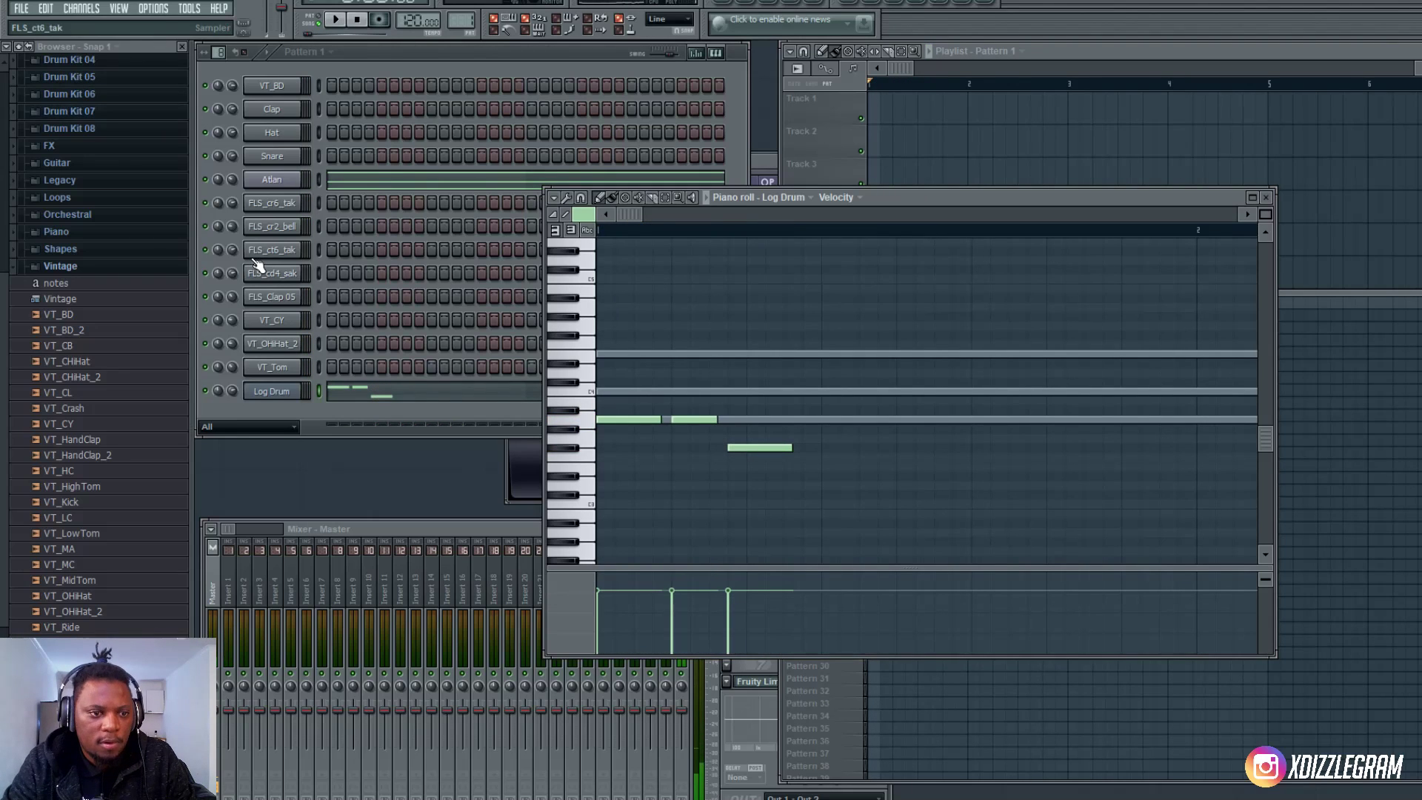
- Mute the VT_BD and VT_Tom channels and play the pattern with the Log Drum piano roll in front
{"action": "left_click", "coordinate": [211, 94]}
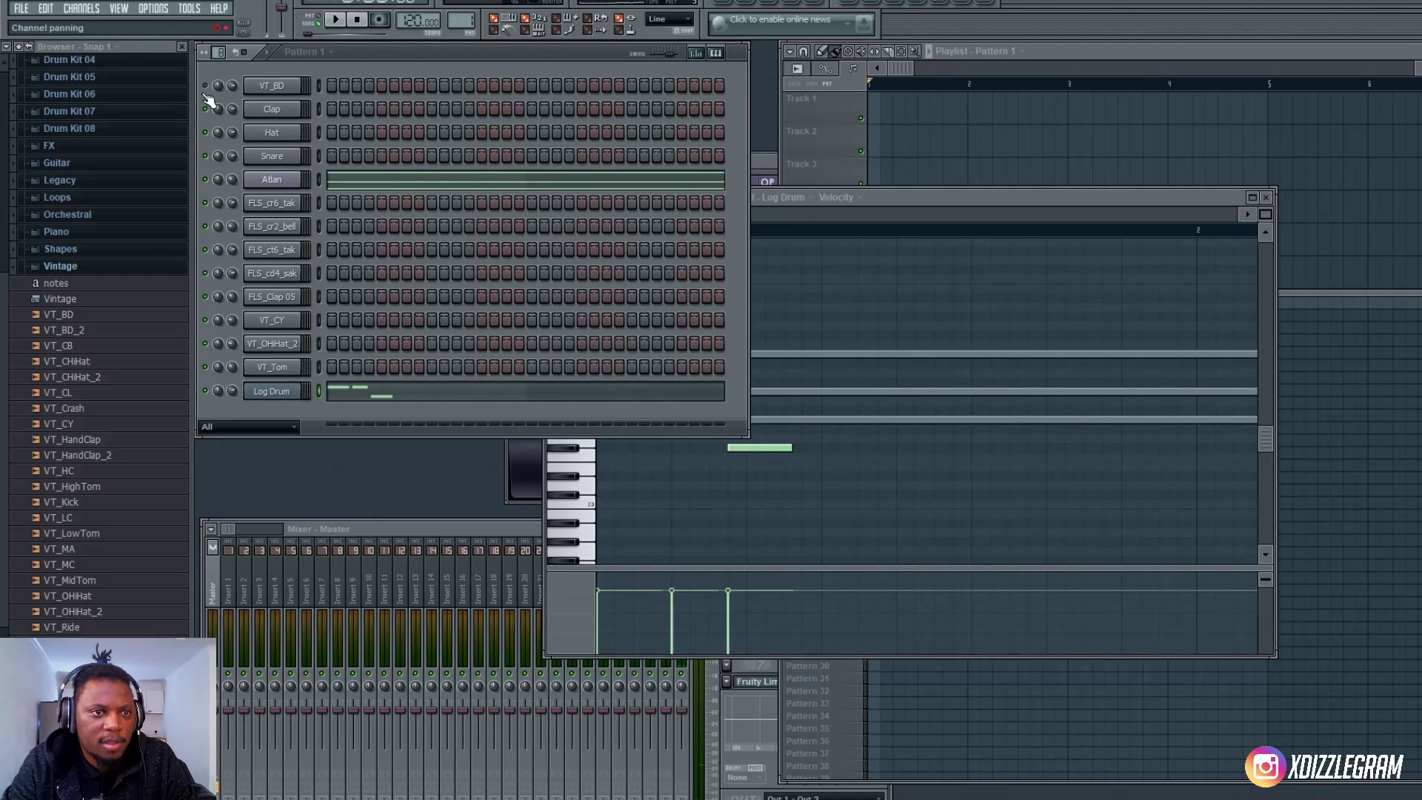
{"action": "left_click", "coordinate": [893, 195]}
{"action": "key", "text": "space"}
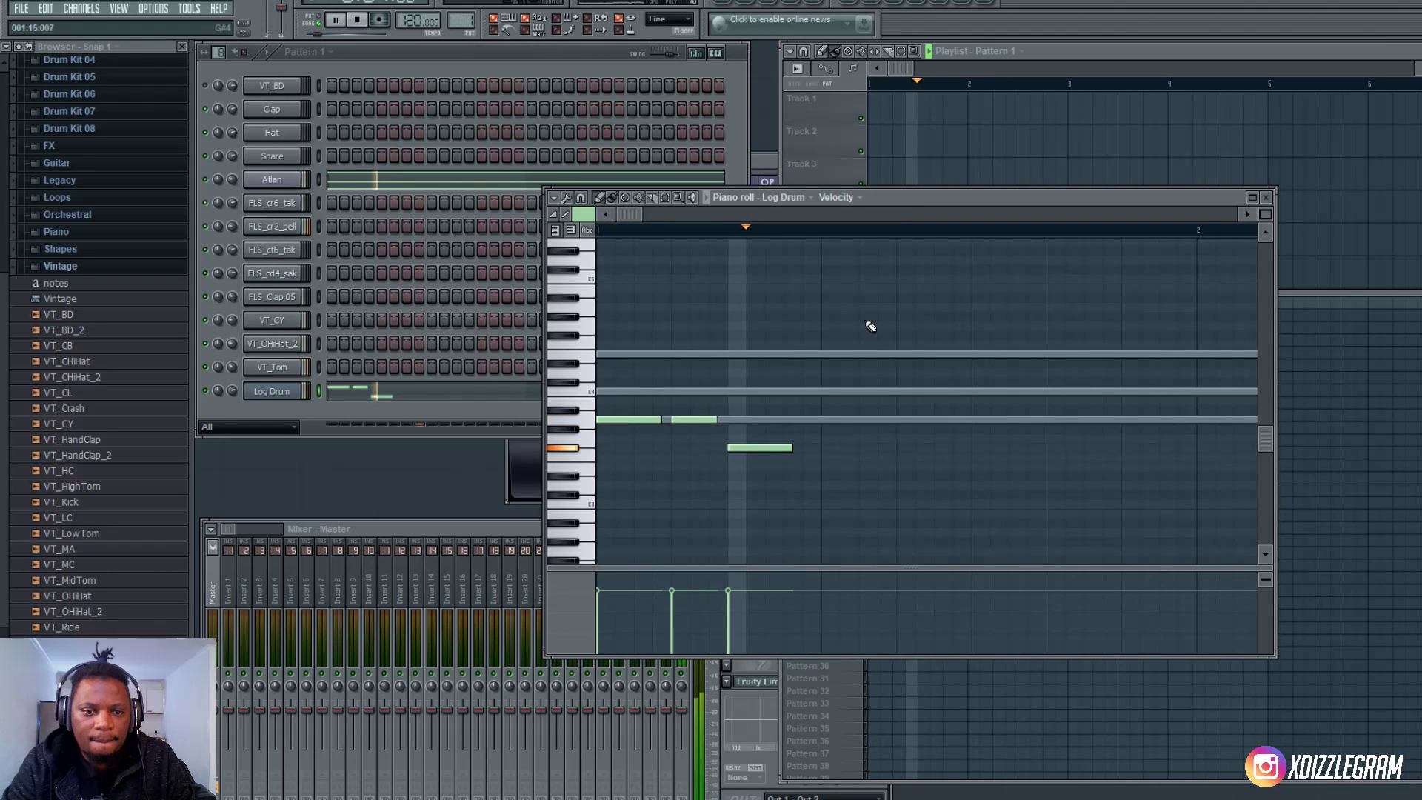
{"action": "key", "text": "space"}
{"action": "left_click", "coordinate": [213, 368]}
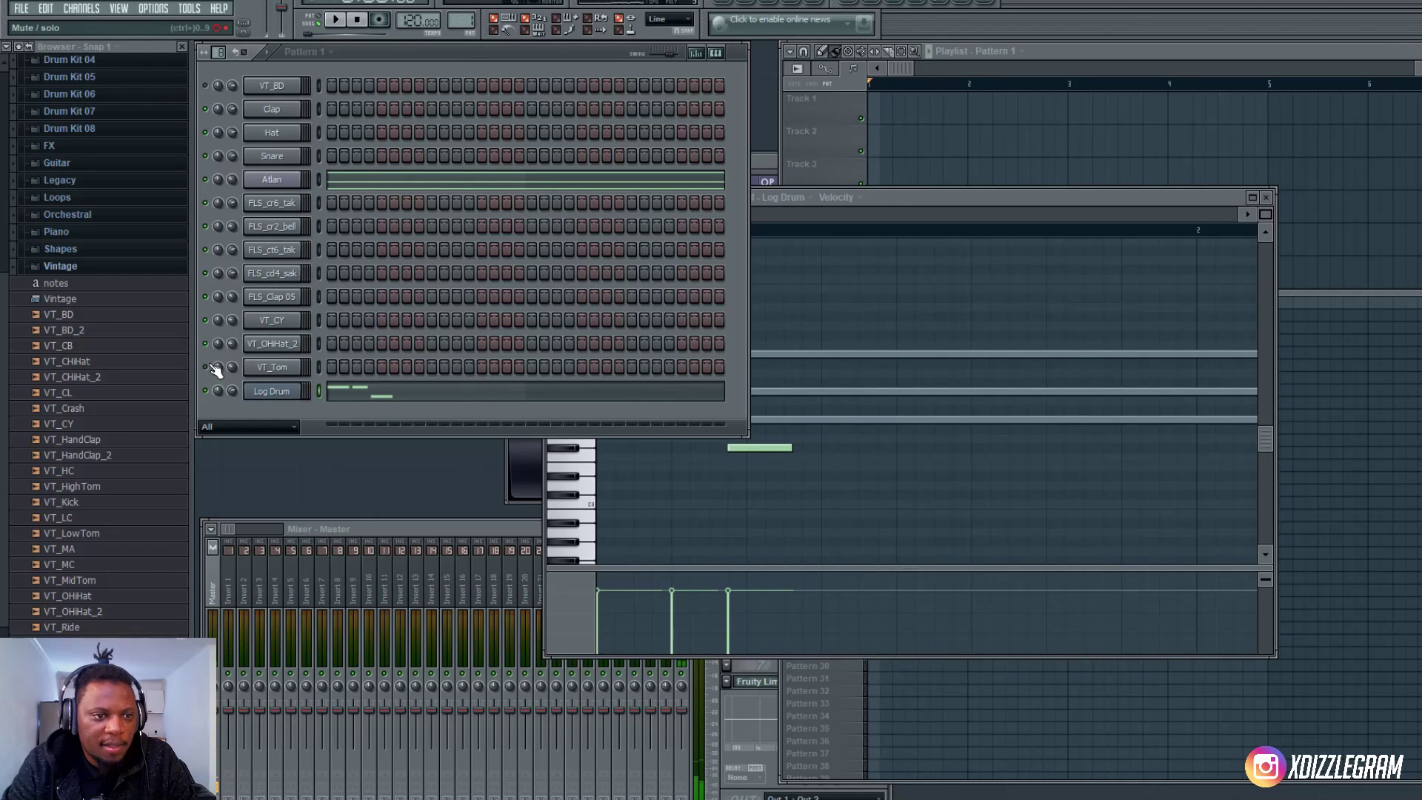
{"action": "left_click", "coordinate": [921, 208]}
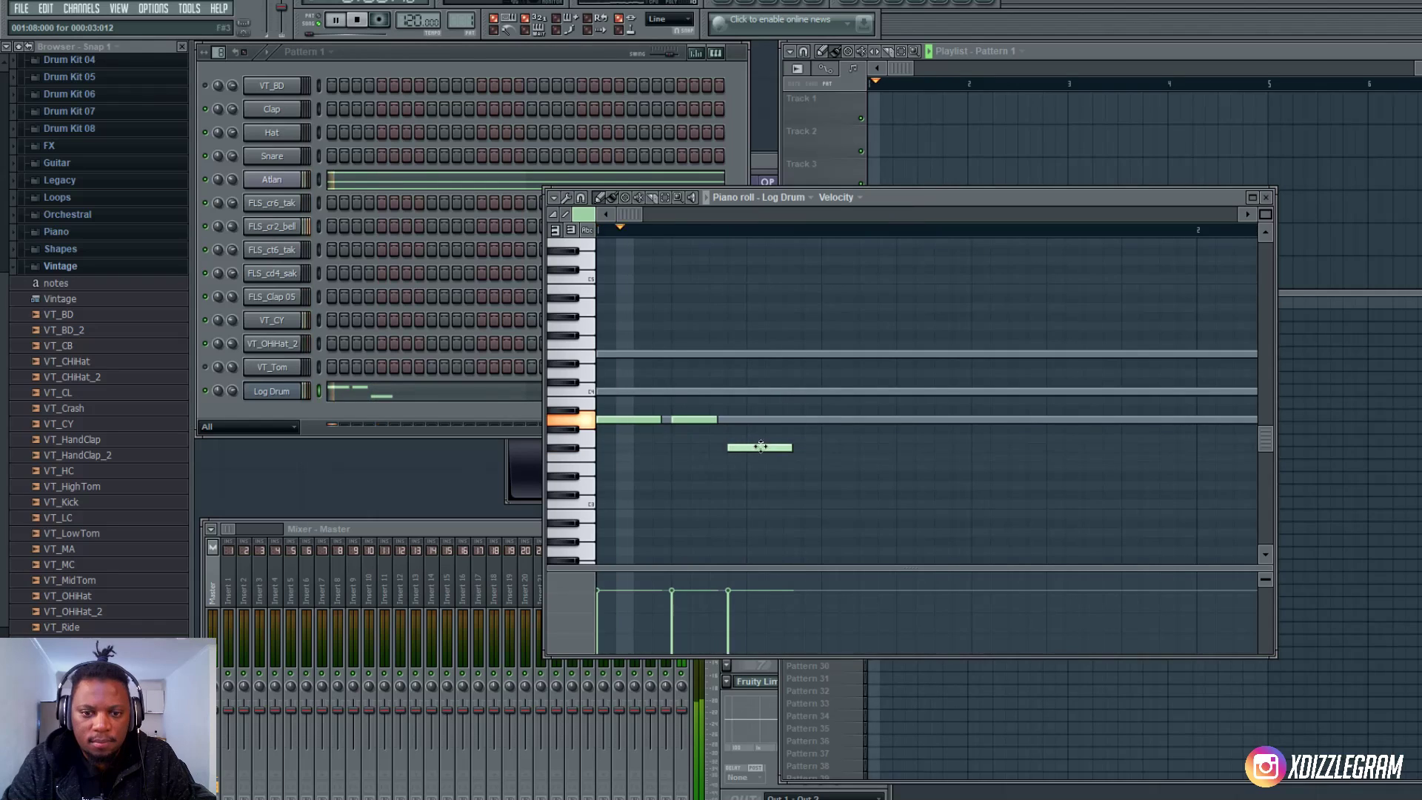
- Lower the step 8 note to E3, shorten it to 2.5 steps and add matching E3 notes at steps 11 and 15
{"action": "left_click_drag", "start_coordinate": [760, 446], "coordinate": [761, 479]}
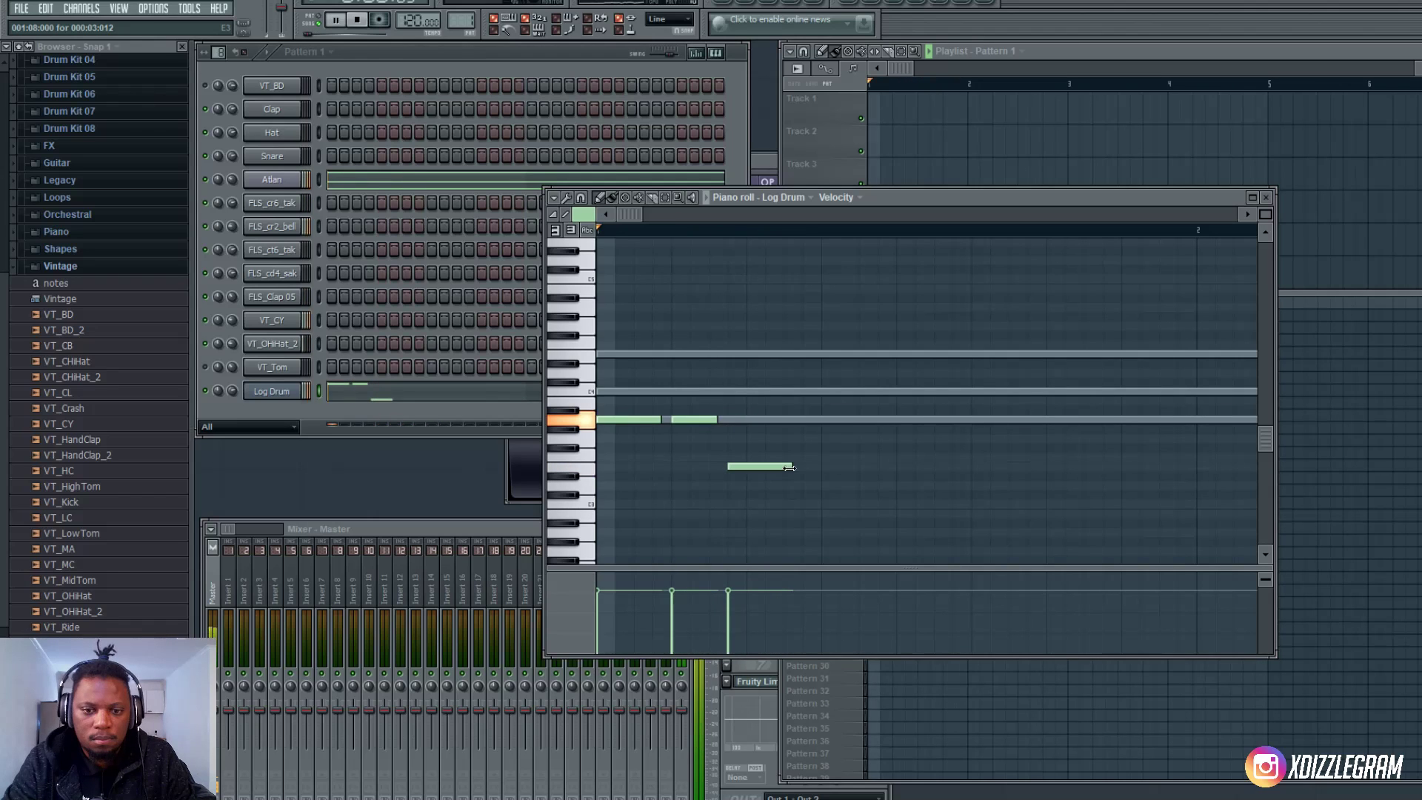
{"action": "left_click_drag", "start_coordinate": [790, 467], "coordinate": [771, 465]}
{"action": "left_click", "coordinate": [787, 468]}
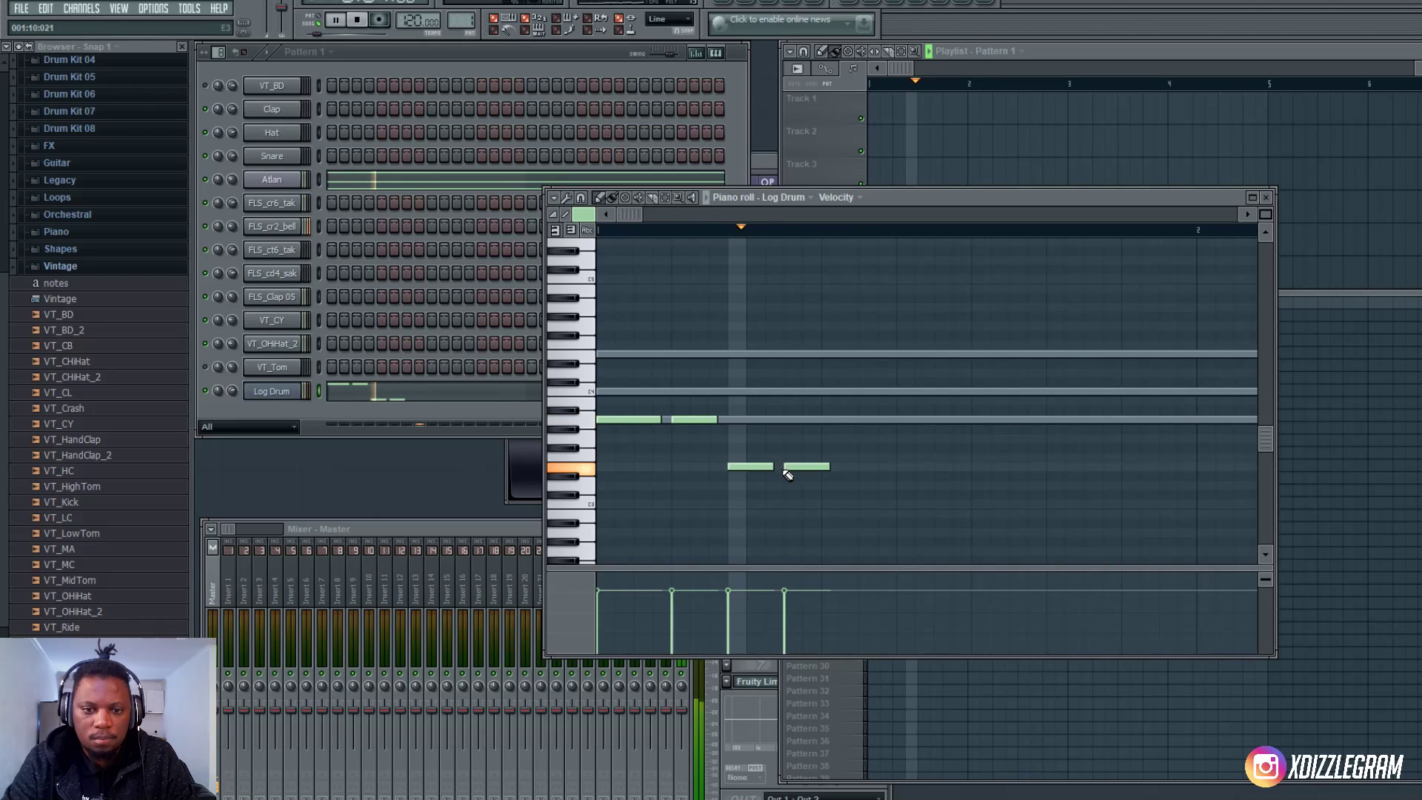
{"action": "left_click", "coordinate": [862, 467]}
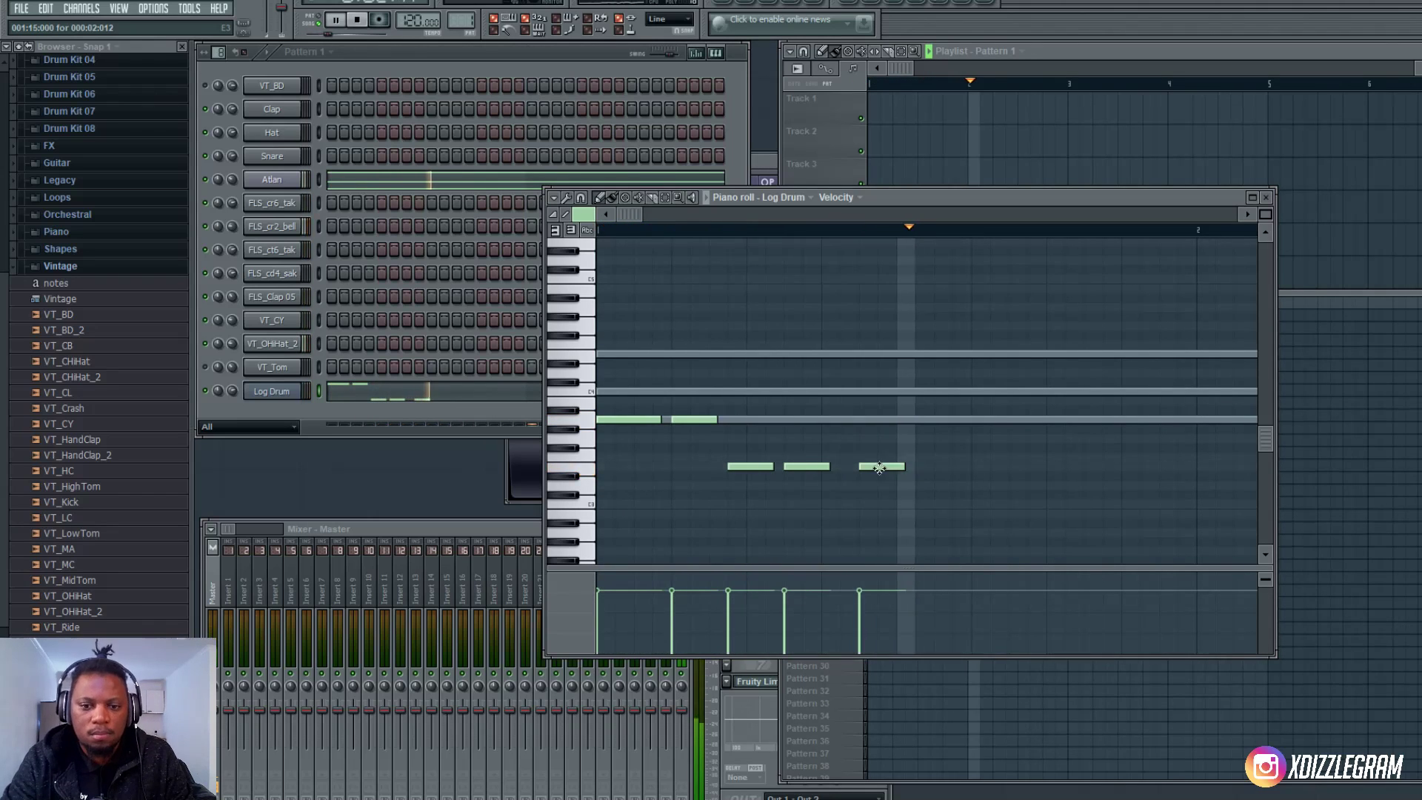
- Add 2.5-step E3 notes at steps 24, 27 and 30 of the first bar
{"action": "left_click", "coordinate": [1031, 467]}
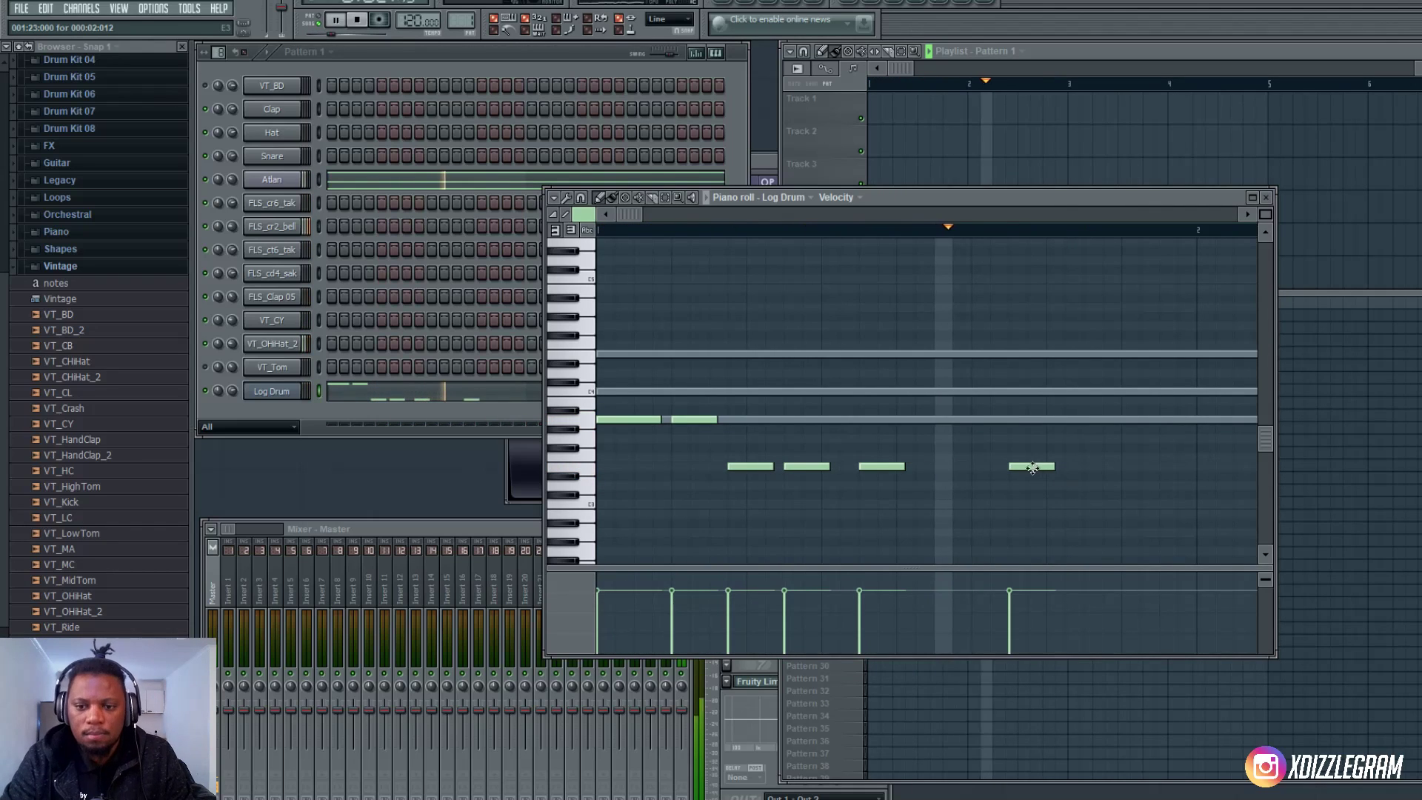
{"action": "left_click_drag", "start_coordinate": [1032, 467], "coordinate": [1050, 467]}
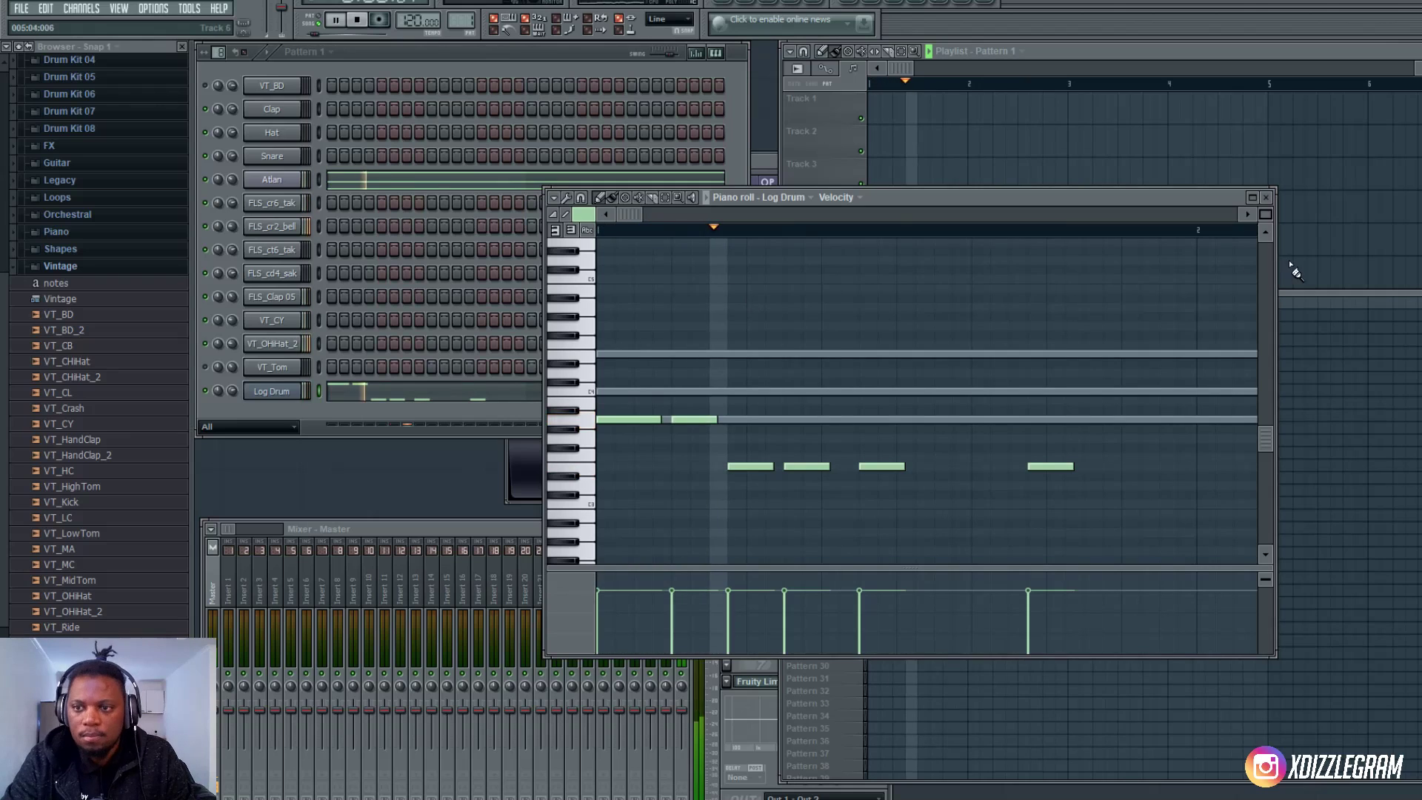
{"action": "left_click", "coordinate": [1124, 467]}
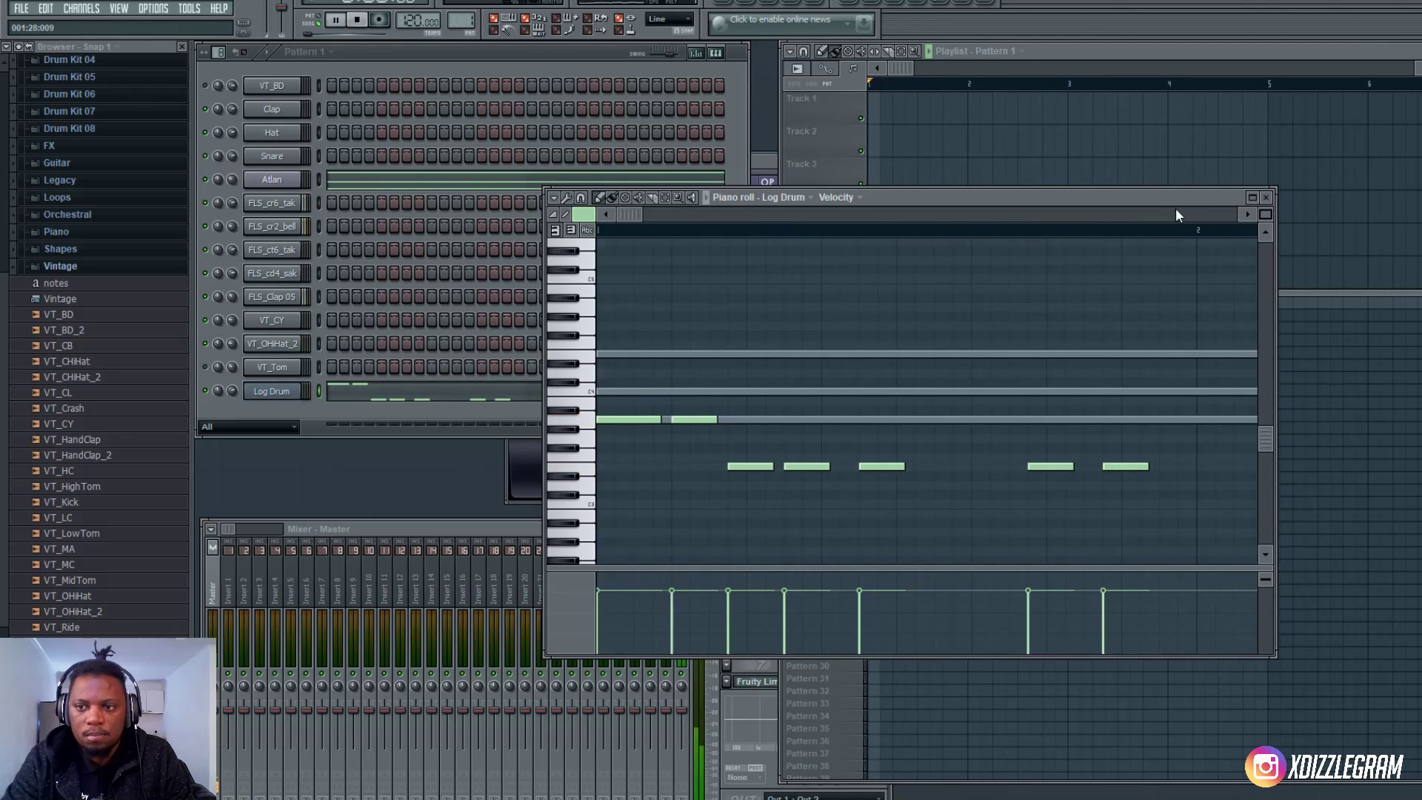
{"action": "scroll", "coordinate": [1175, 207], "scroll_direction": "down", "scroll_amount": 2}
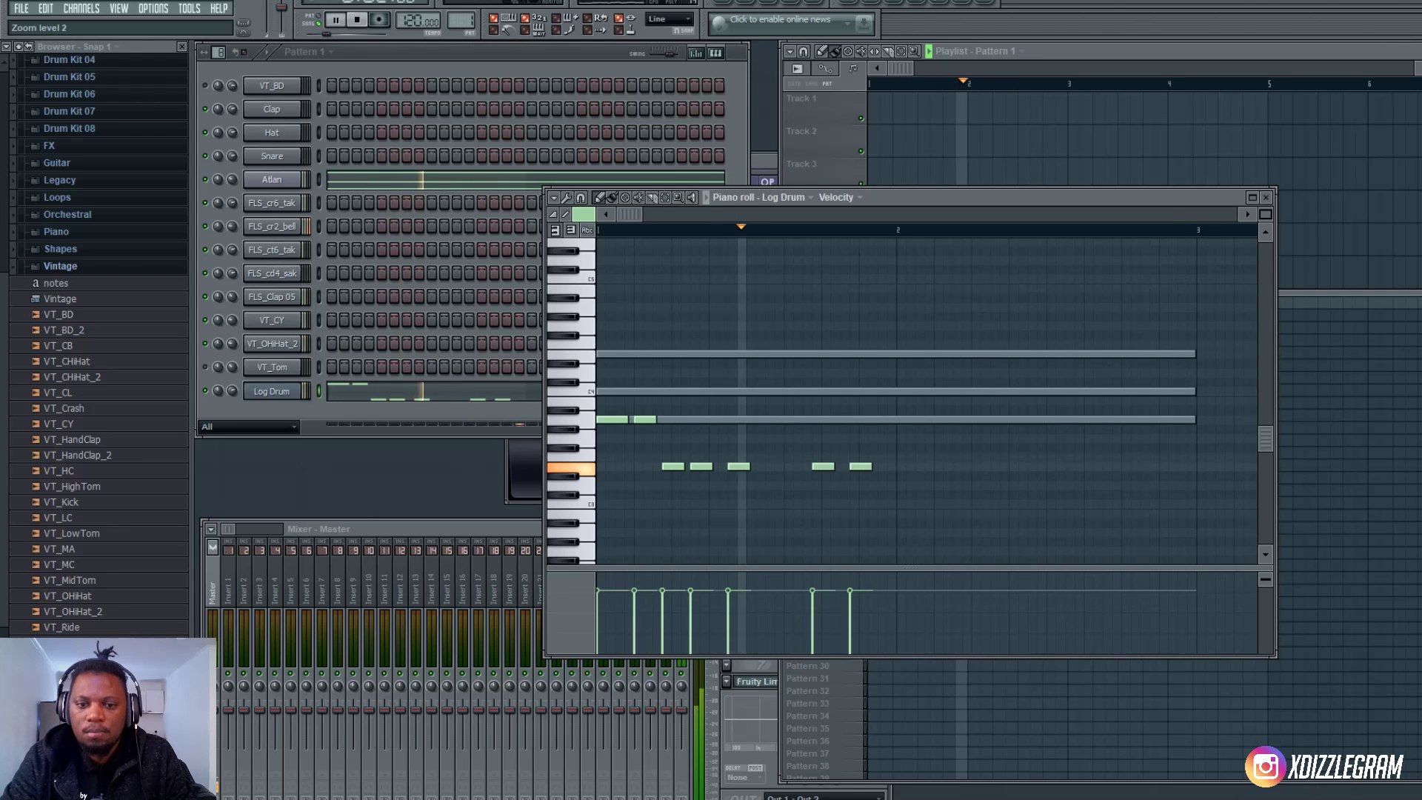
{"action": "key", "text": "space"}
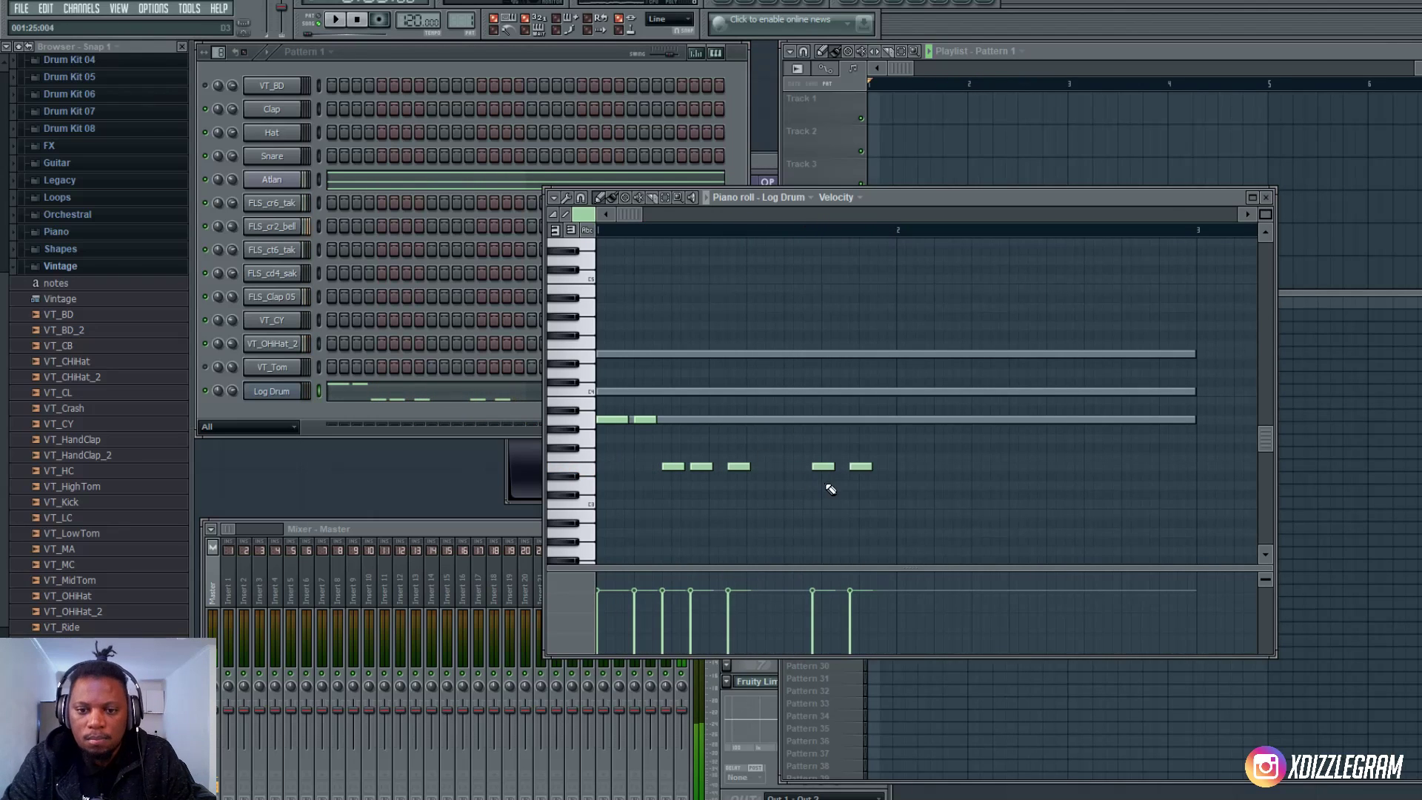
{"action": "key", "text": "space"}
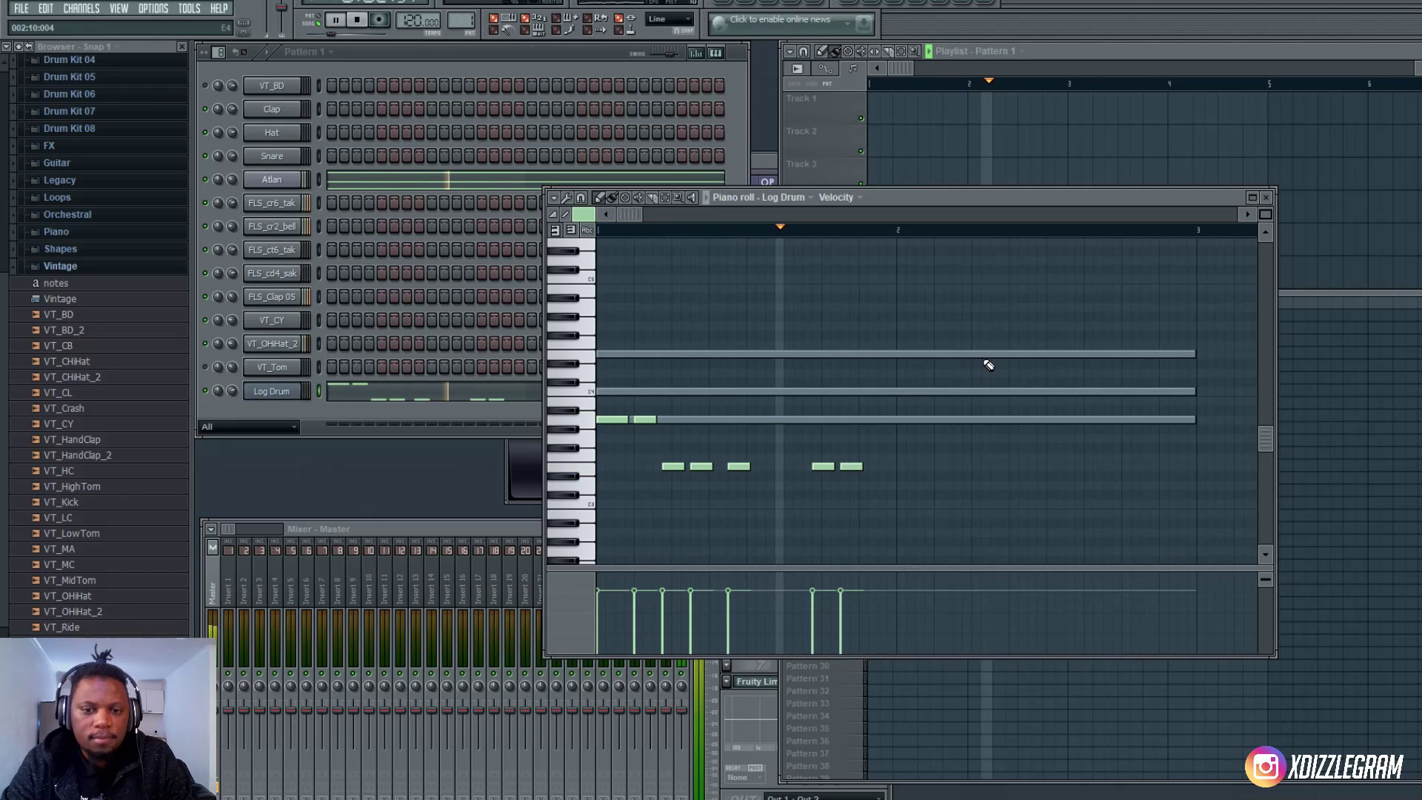
{"action": "left_click", "coordinate": [876, 466]}
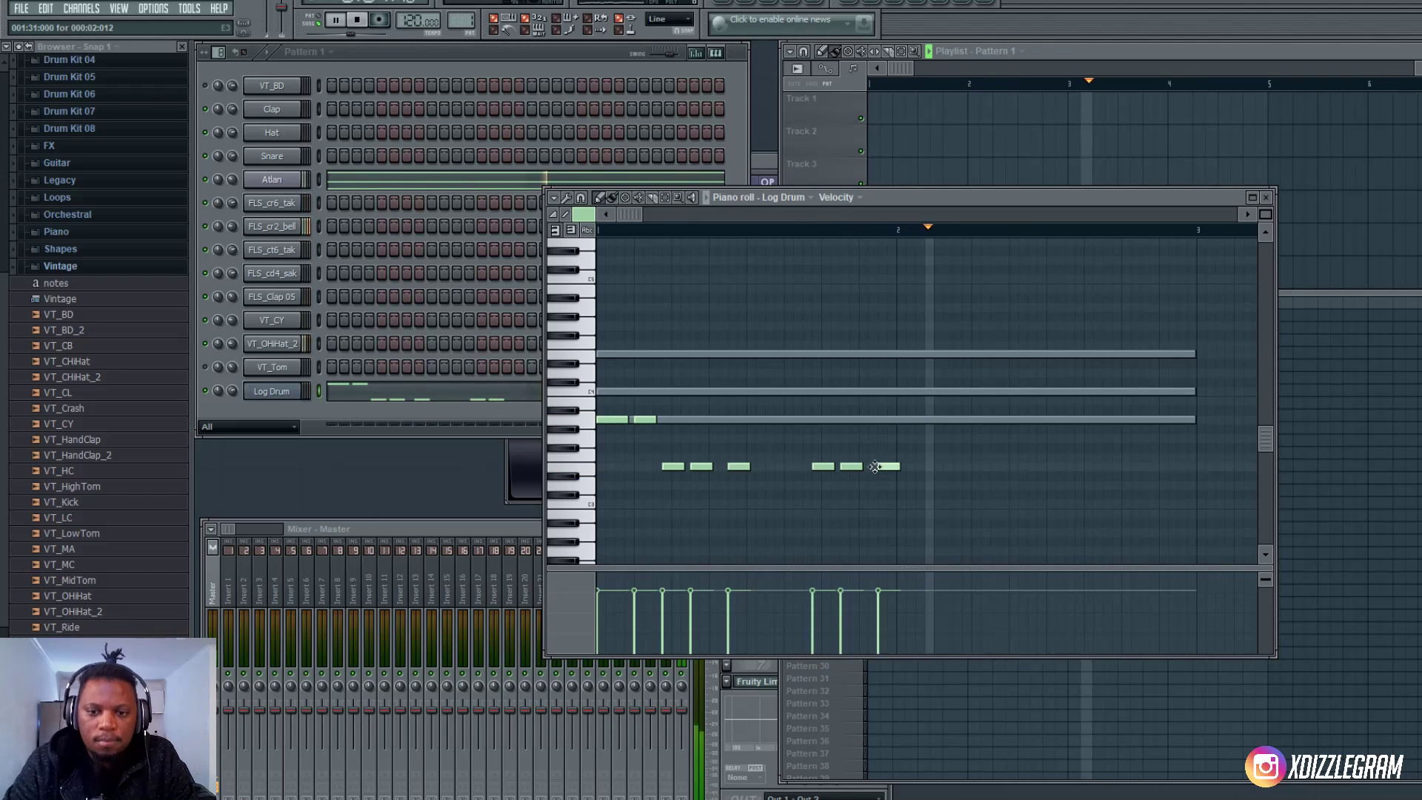
{"action": "left_click_drag", "start_coordinate": [885, 468], "coordinate": [875, 468]}
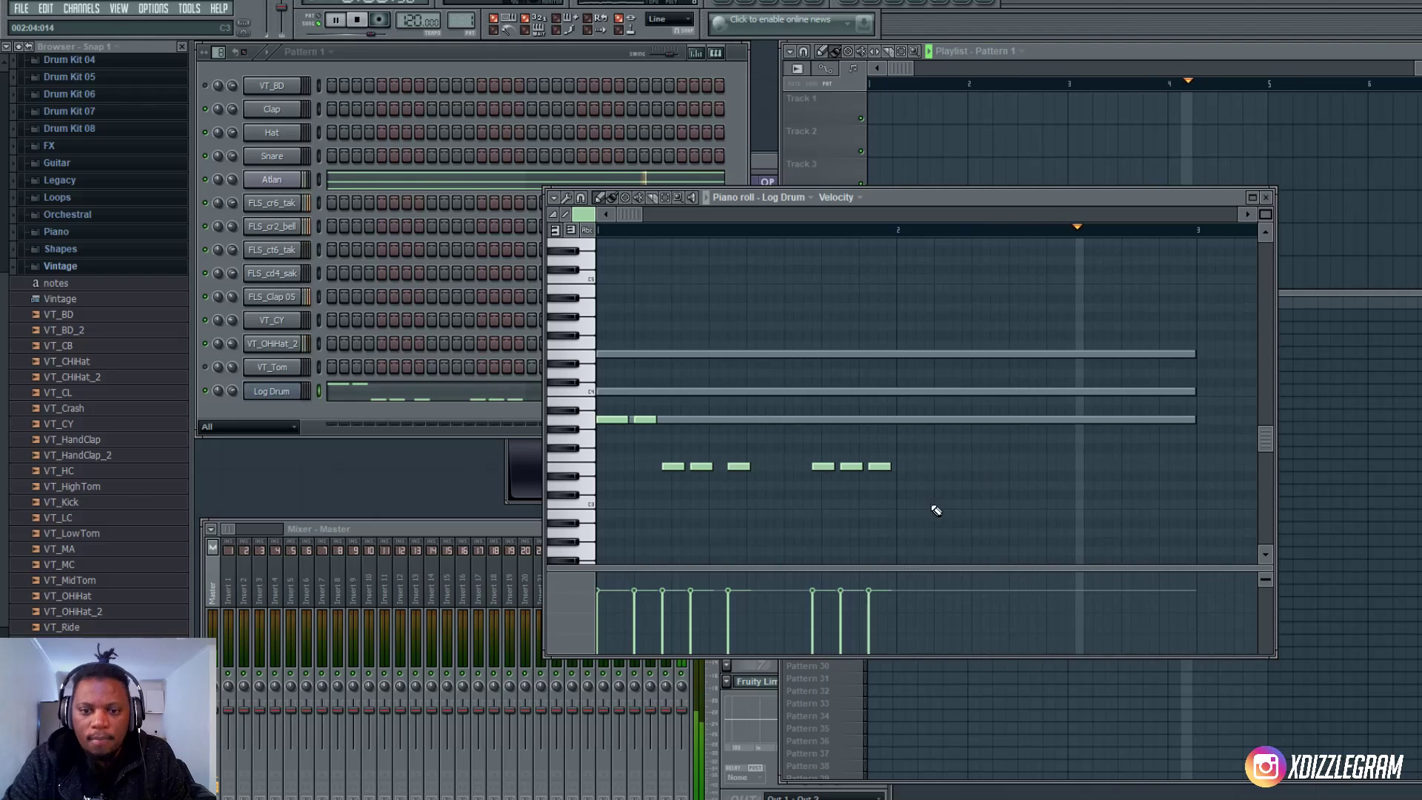
- Copy the first bar's last three E3 notes to steps 8, 11 and 14 of bar 2, moving the third to step 15
{"action": "left_click_drag", "start_coordinate": [929, 509], "coordinate": [978, 471]}
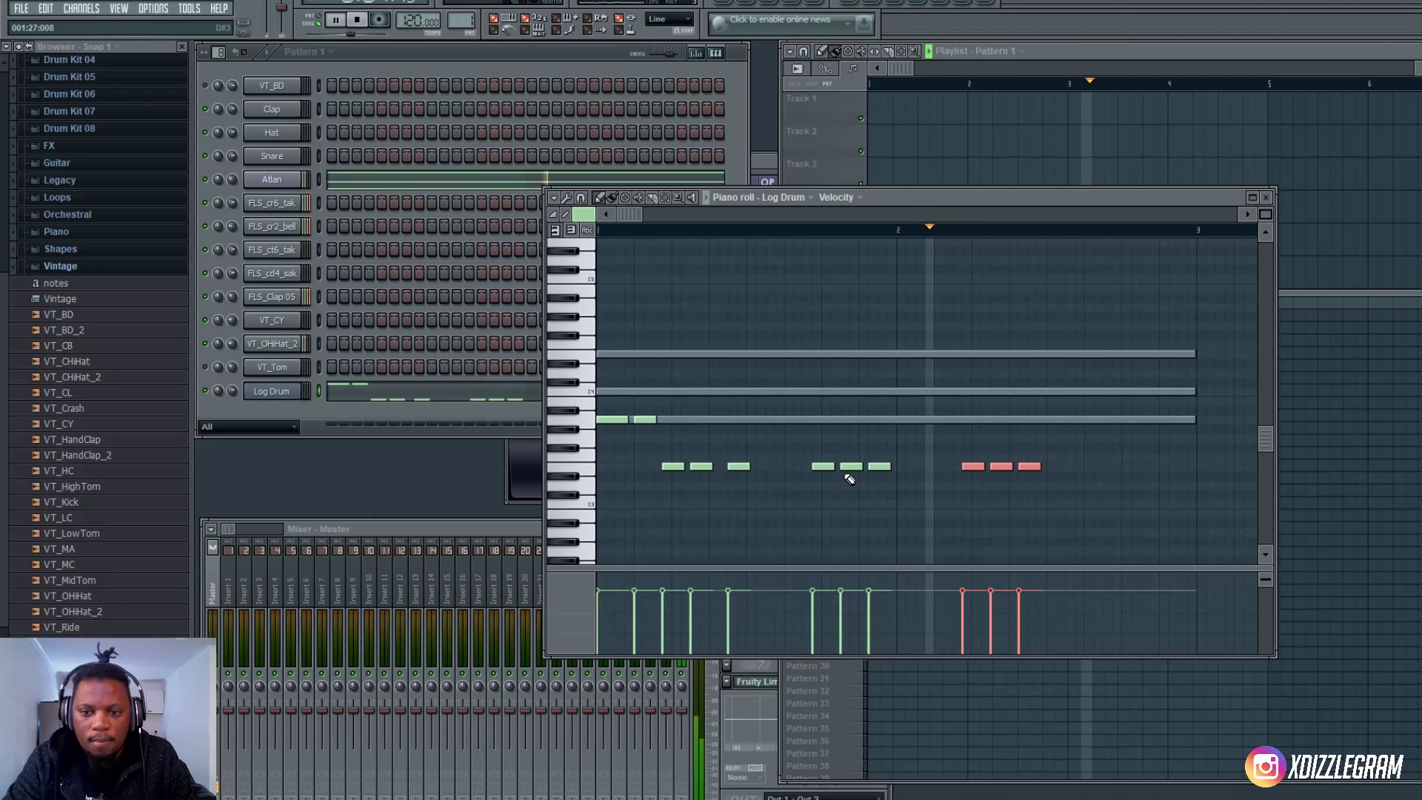
{"action": "left_click", "coordinate": [1015, 444]}
{"action": "left_click_drag", "start_coordinate": [1028, 467], "coordinate": [1033, 465]}
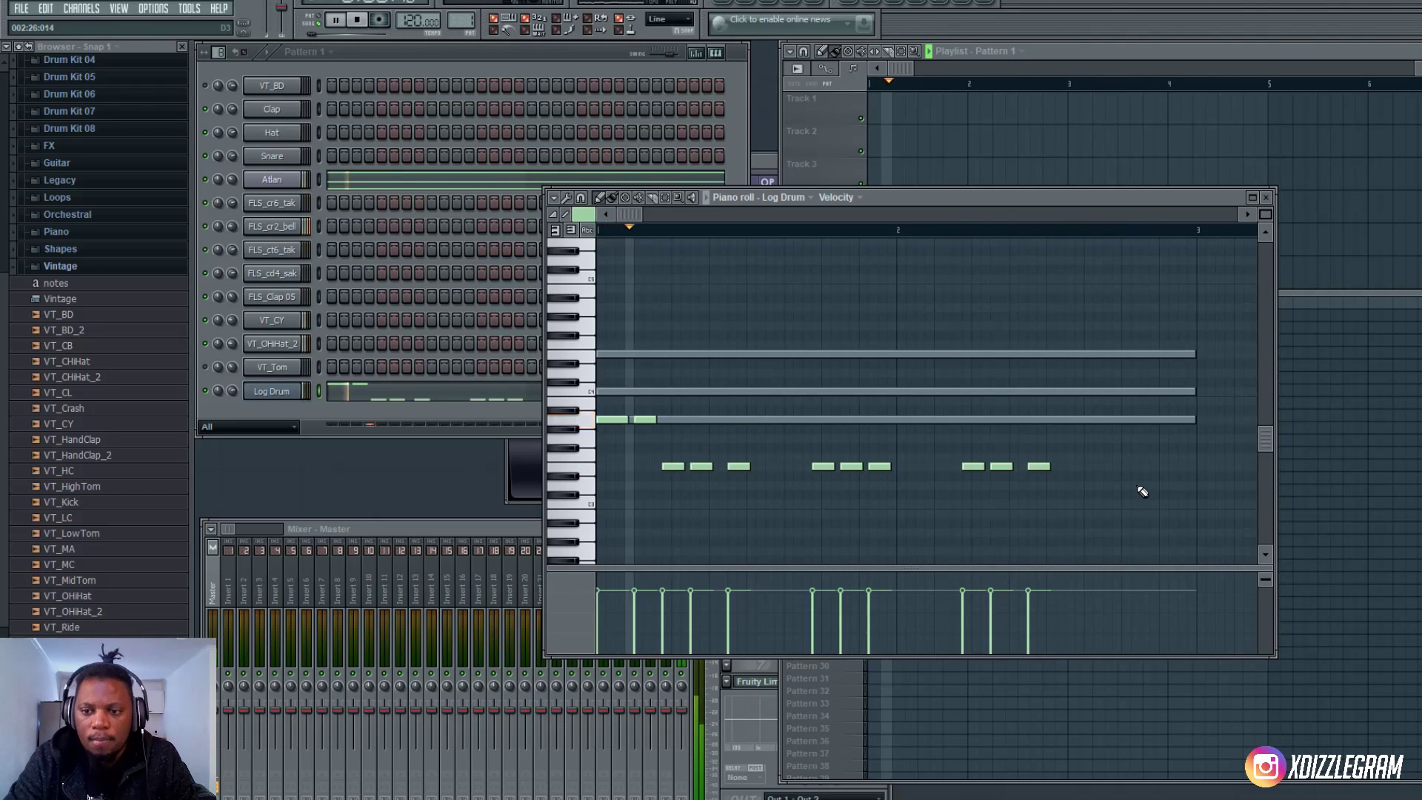
- Move bar 1's last E3 note to step 31 and add bar 2 E3 notes at steps 24, 28 and 31, the last 1.5 steps long
{"action": "left_click", "coordinate": [1180, 466]}
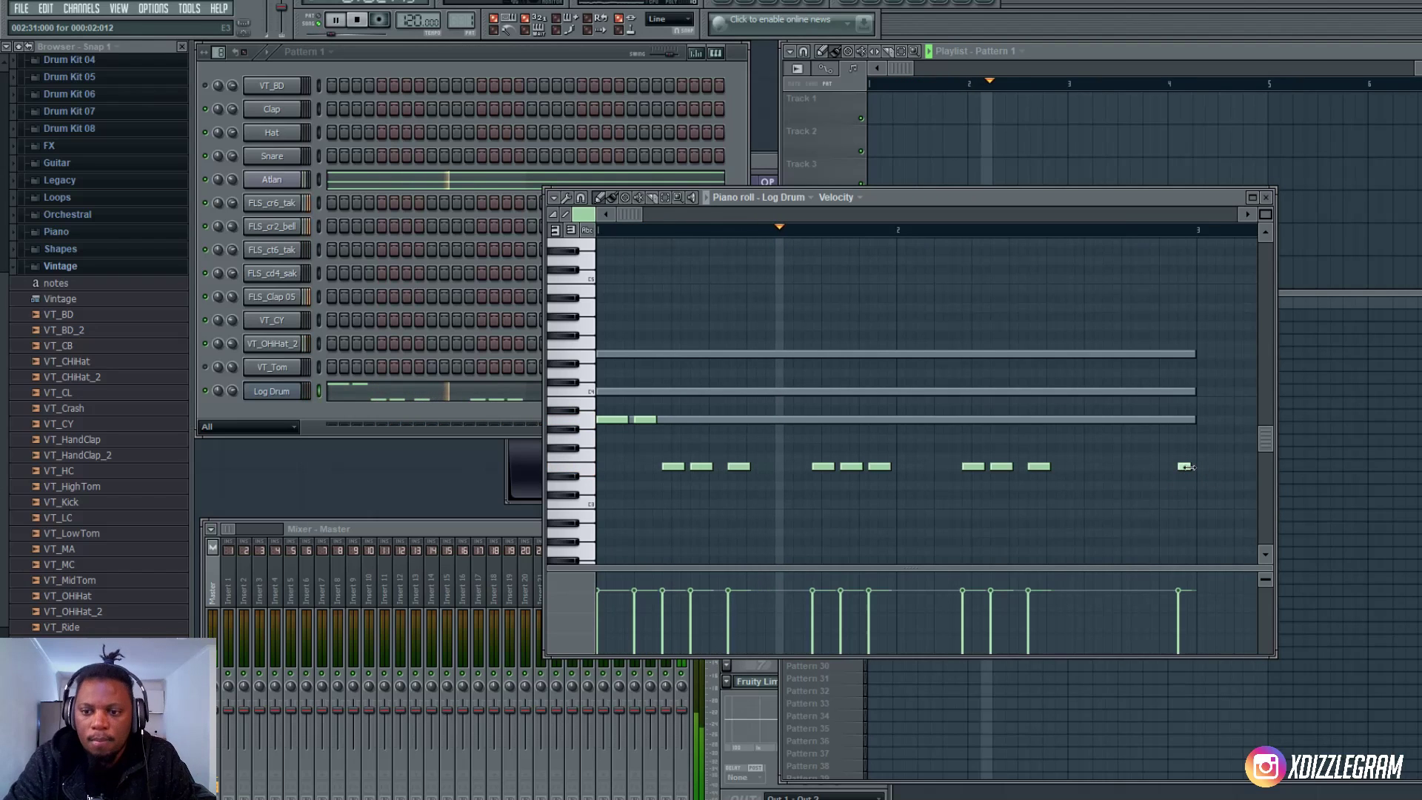
{"action": "left_click_drag", "start_coordinate": [879, 467], "coordinate": [888, 467]}
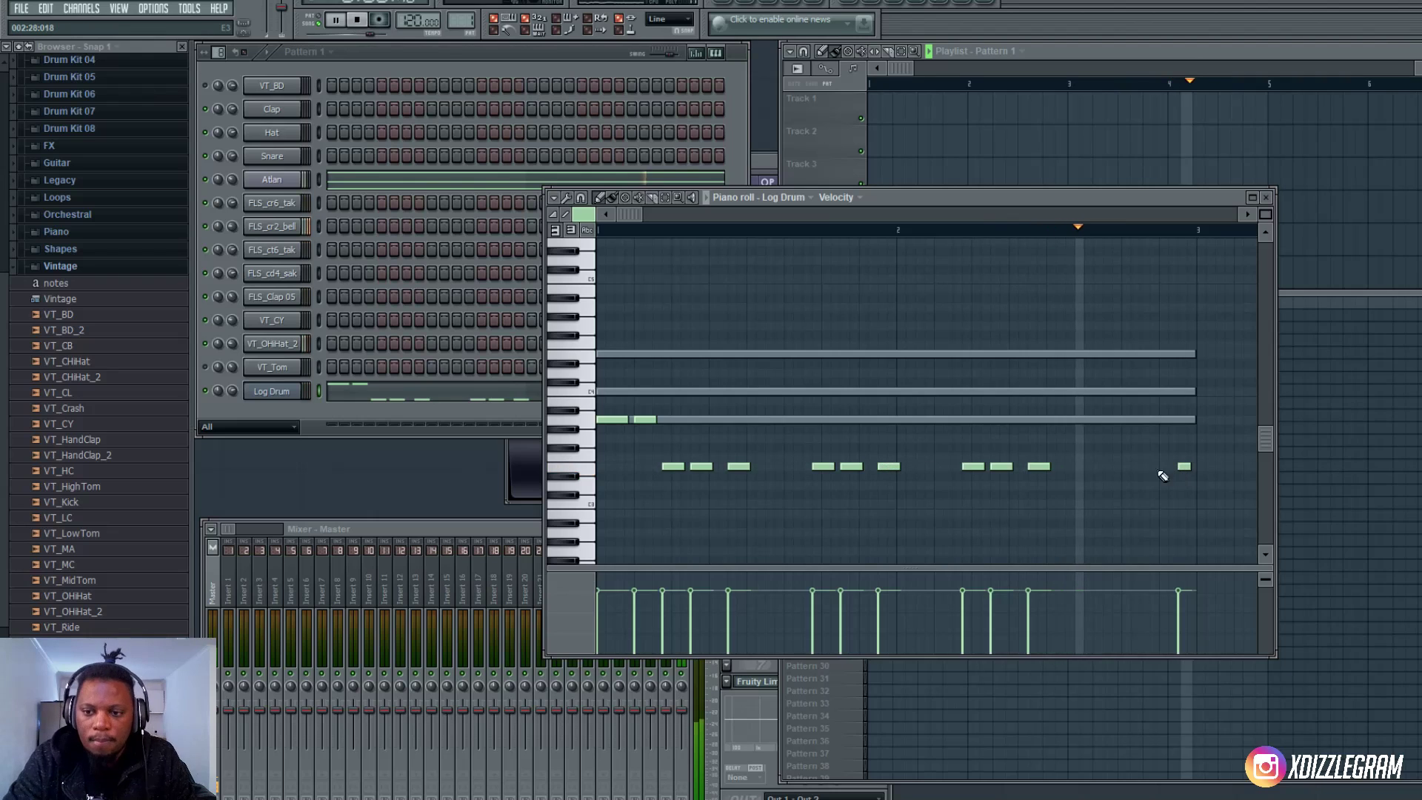
{"action": "left_click_drag", "start_coordinate": [1152, 474], "coordinate": [1143, 474]}
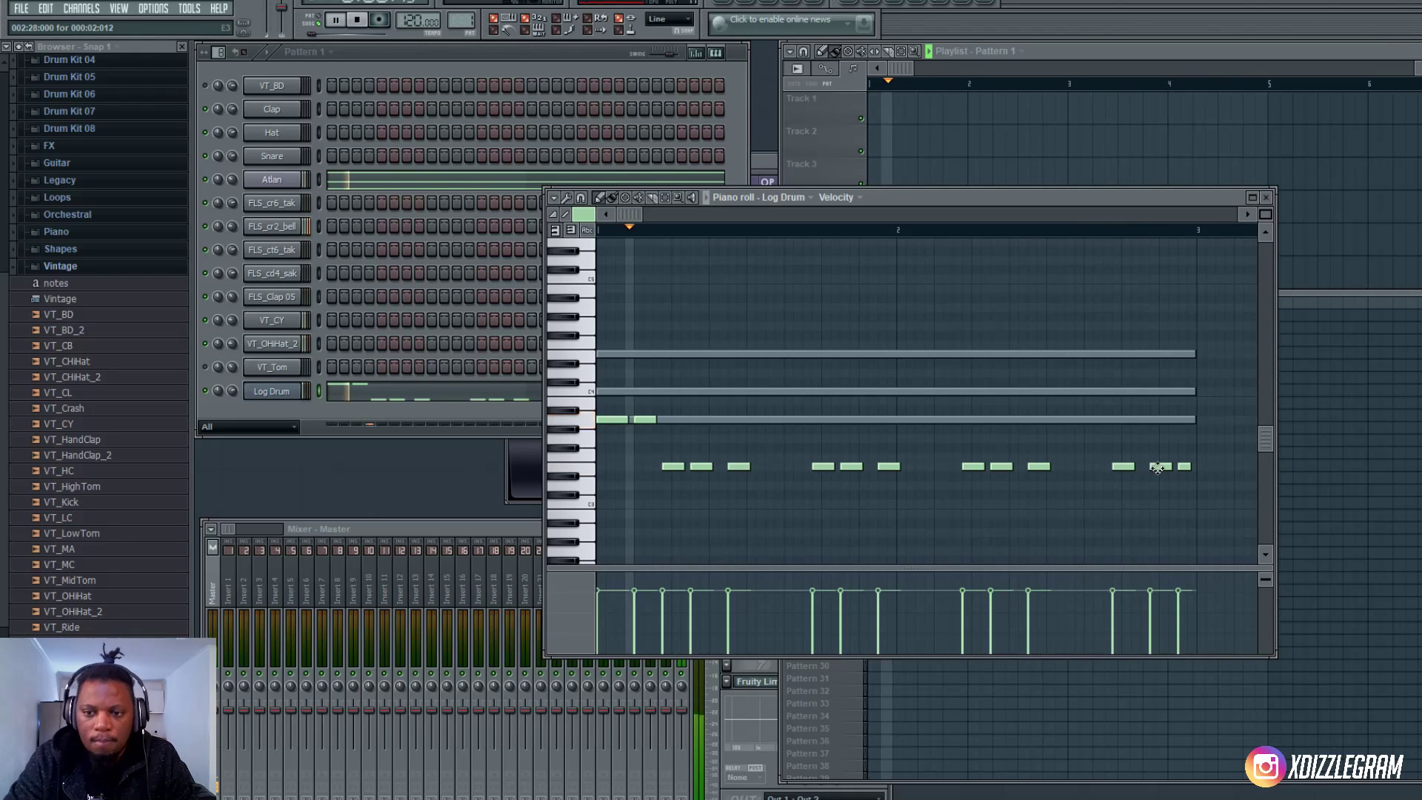
- In bar 2, shorten the step 27 E3 note to 1 step, add a 1.5-step E4 note at step 28 and move the last E3 to step 30
{"action": "left_click", "coordinate": [238, 389]}
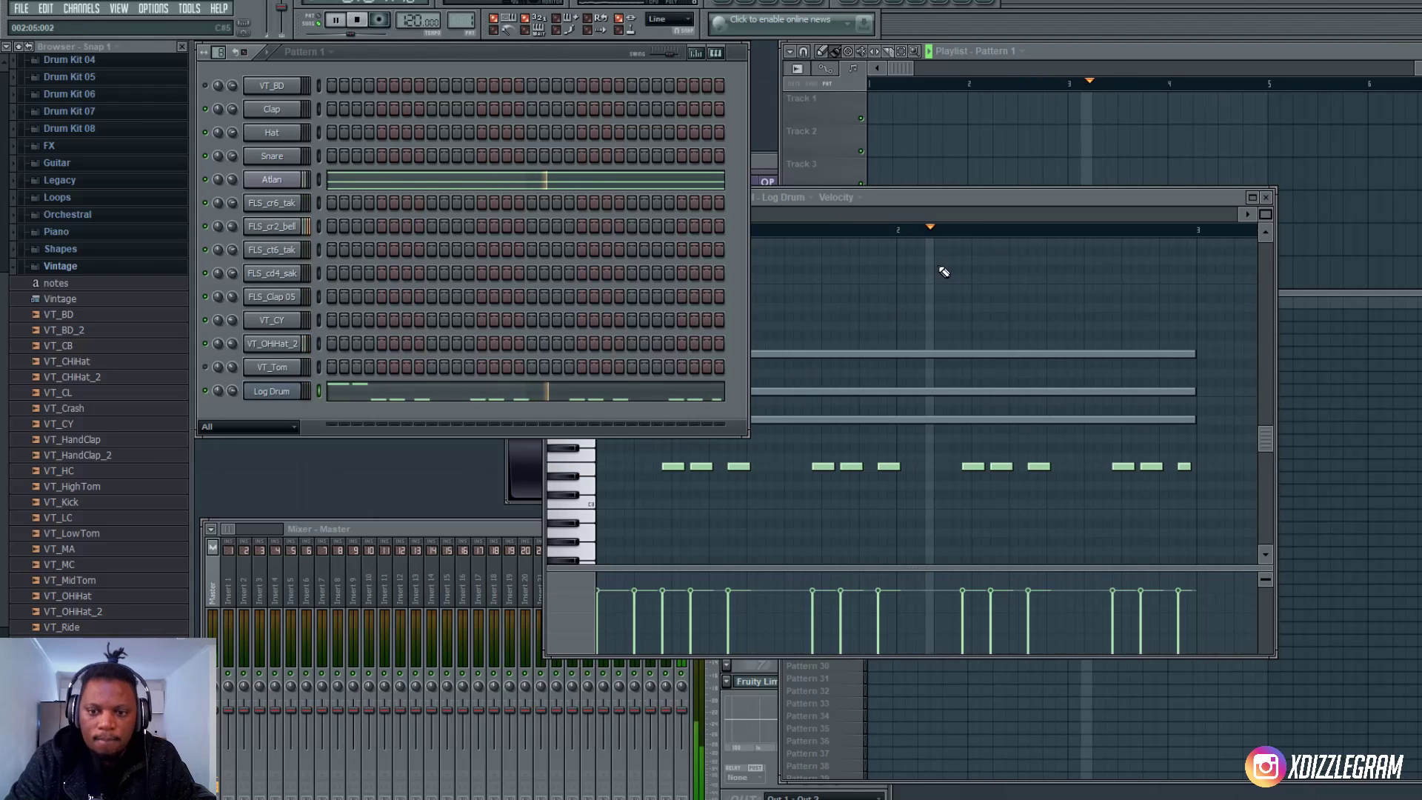
{"action": "left_click", "coordinate": [885, 201]}
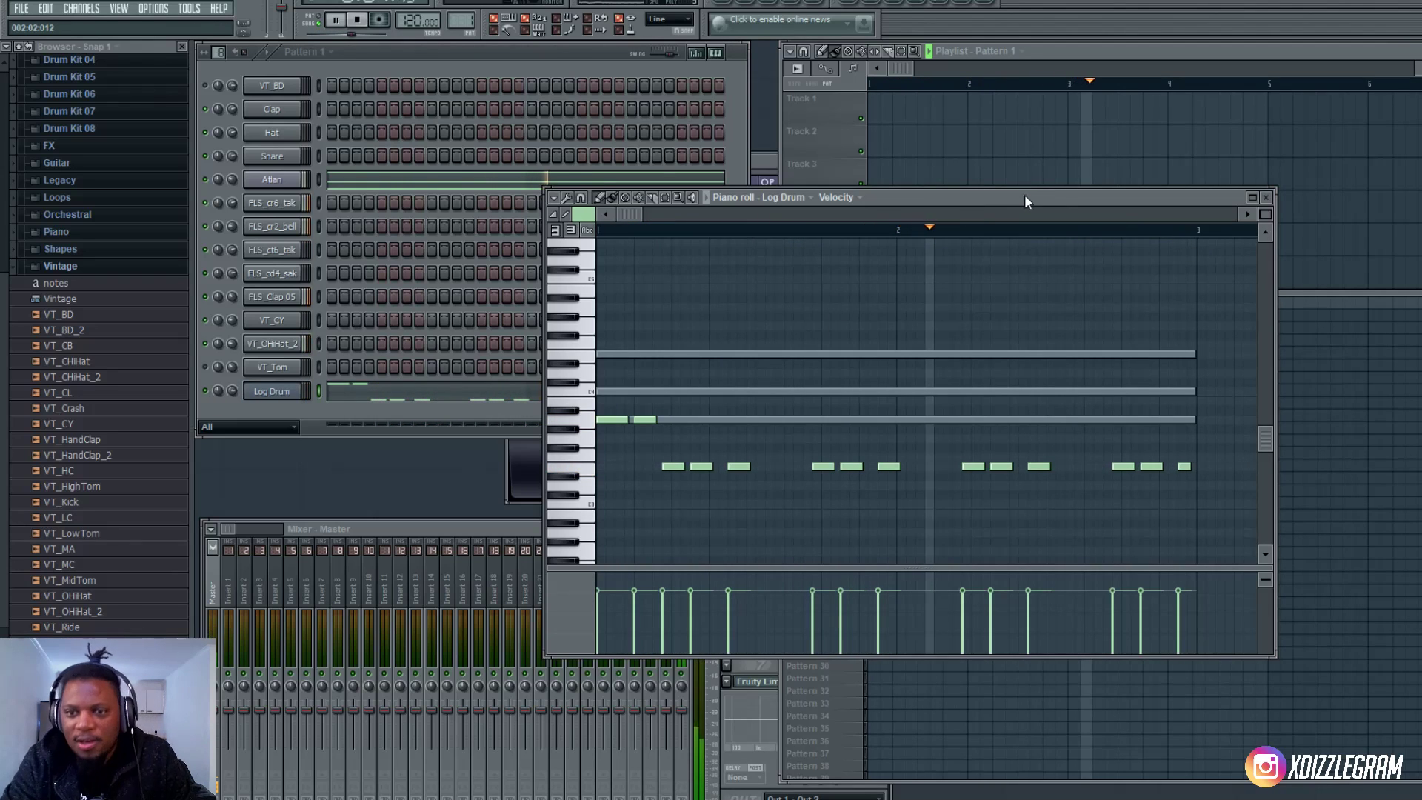
{"action": "scroll", "coordinate": [1187, 209], "scroll_direction": "up", "scroll_amount": 1}
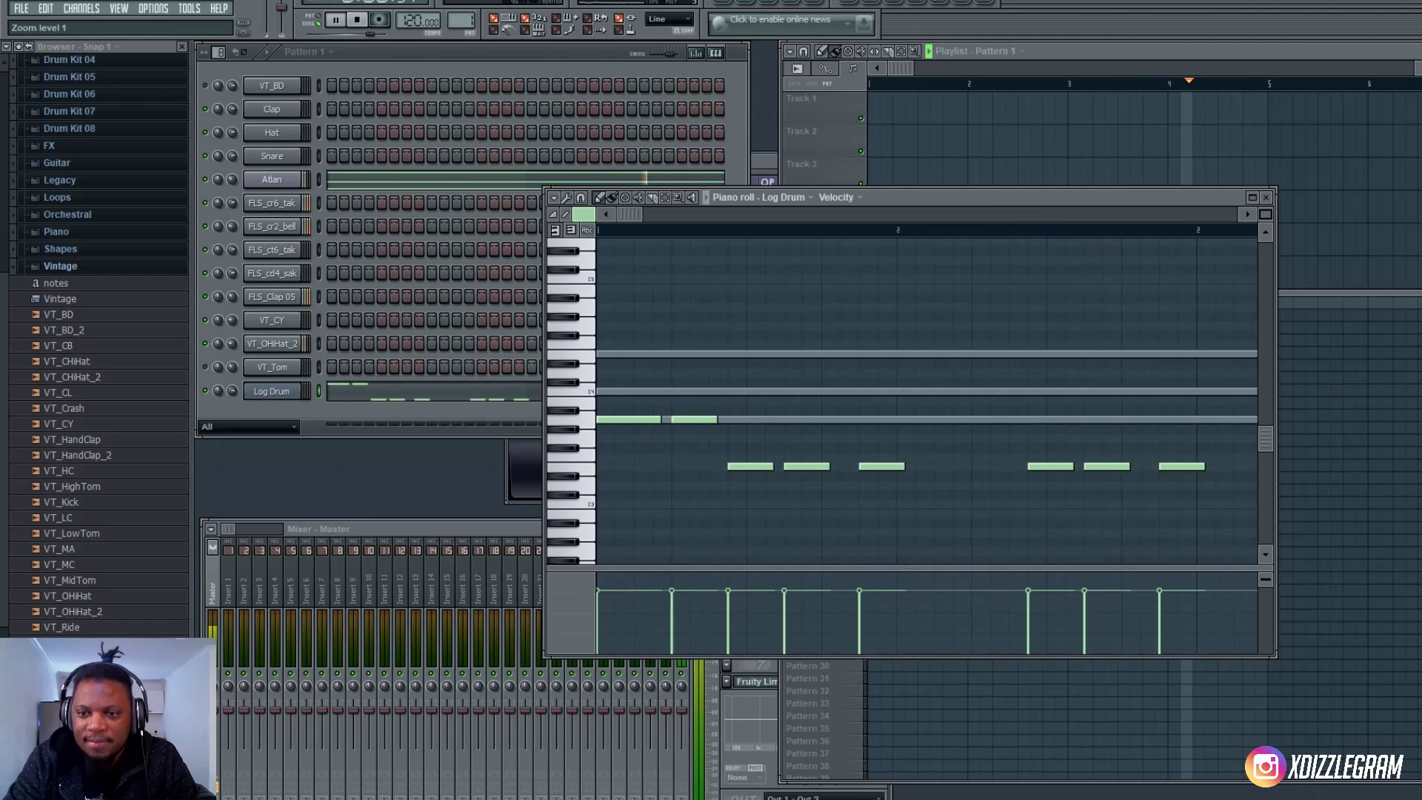
{"action": "scroll", "coordinate": [1188, 209], "scroll_direction": "down", "scroll_amount": 5}
{"action": "scroll", "coordinate": [1187, 209], "scroll_direction": "up", "scroll_amount": 4}
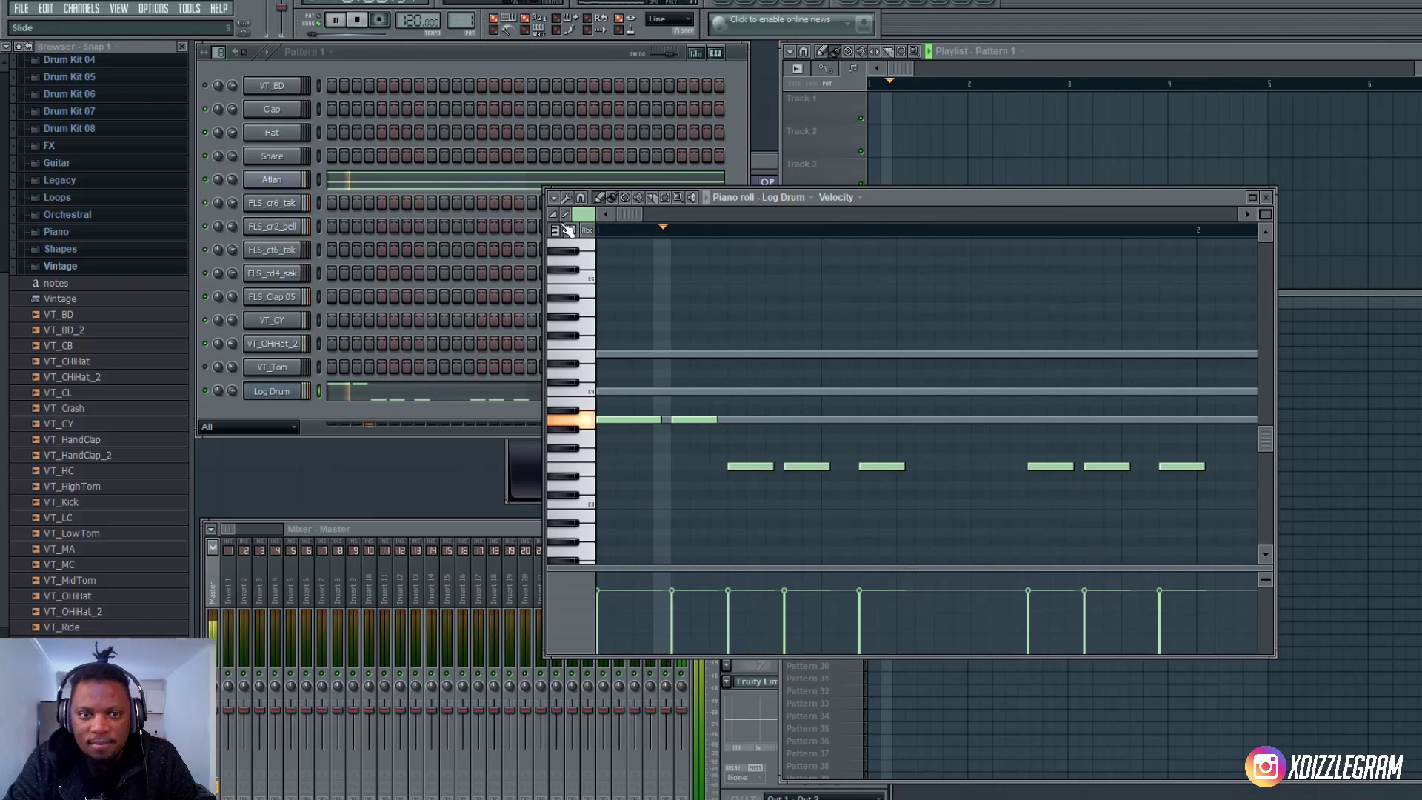
{"action": "left_click_drag", "start_coordinate": [657, 214], "coordinate": [875, 223]}
{"action": "key", "text": "space"}
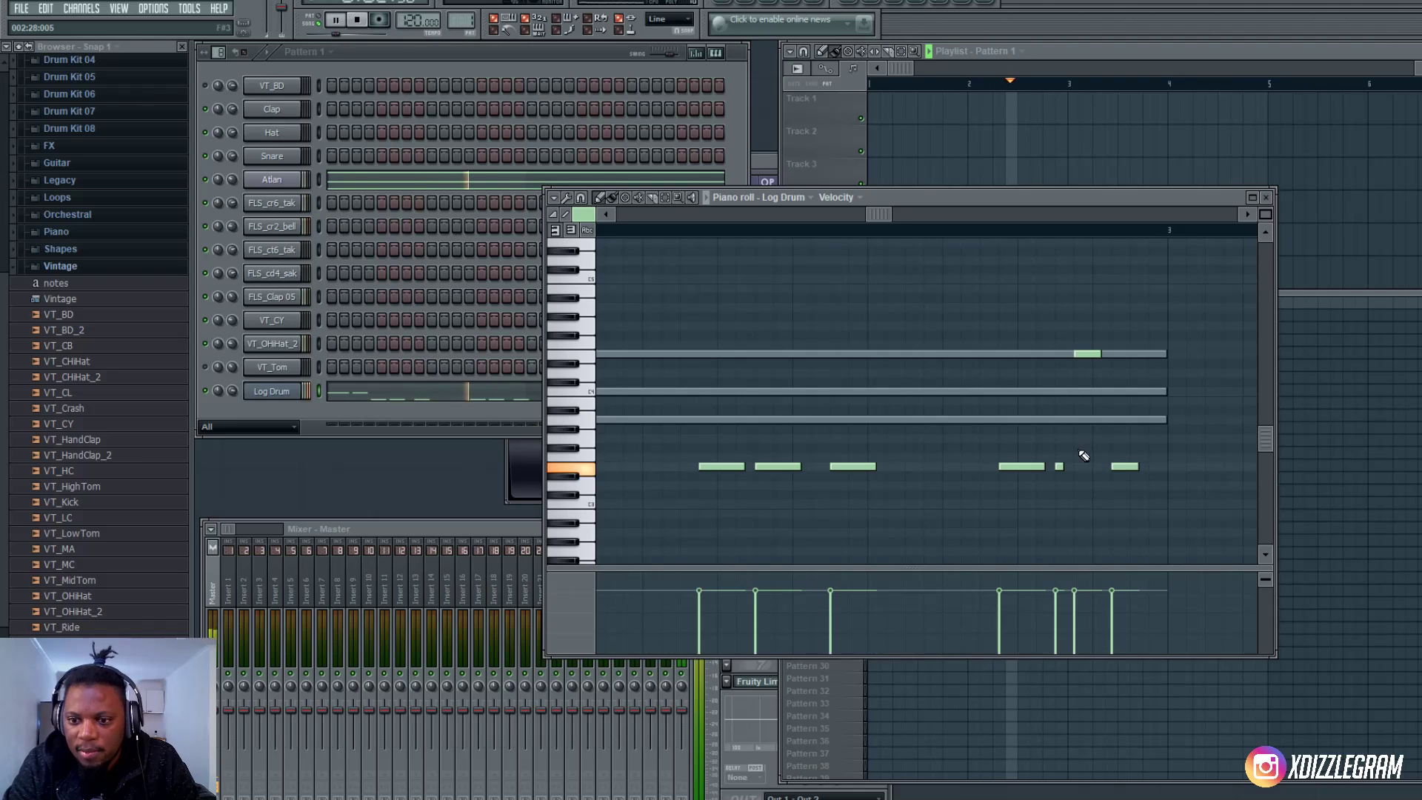
{"action": "key", "text": "space"}
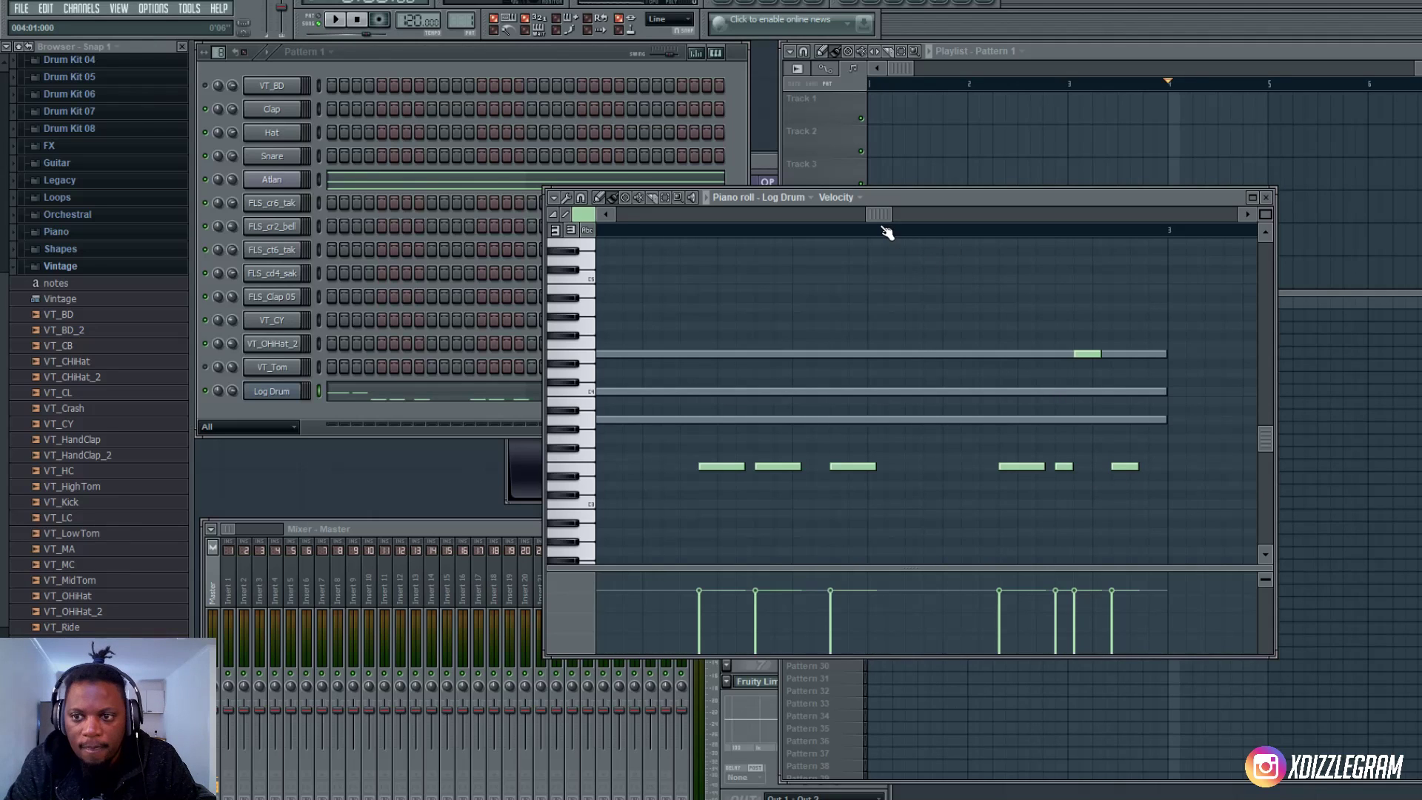
- Unmute the VT_BD channel, play the beat with the kick and close the Log Drum piano roll
{"action": "key", "text": "space"}
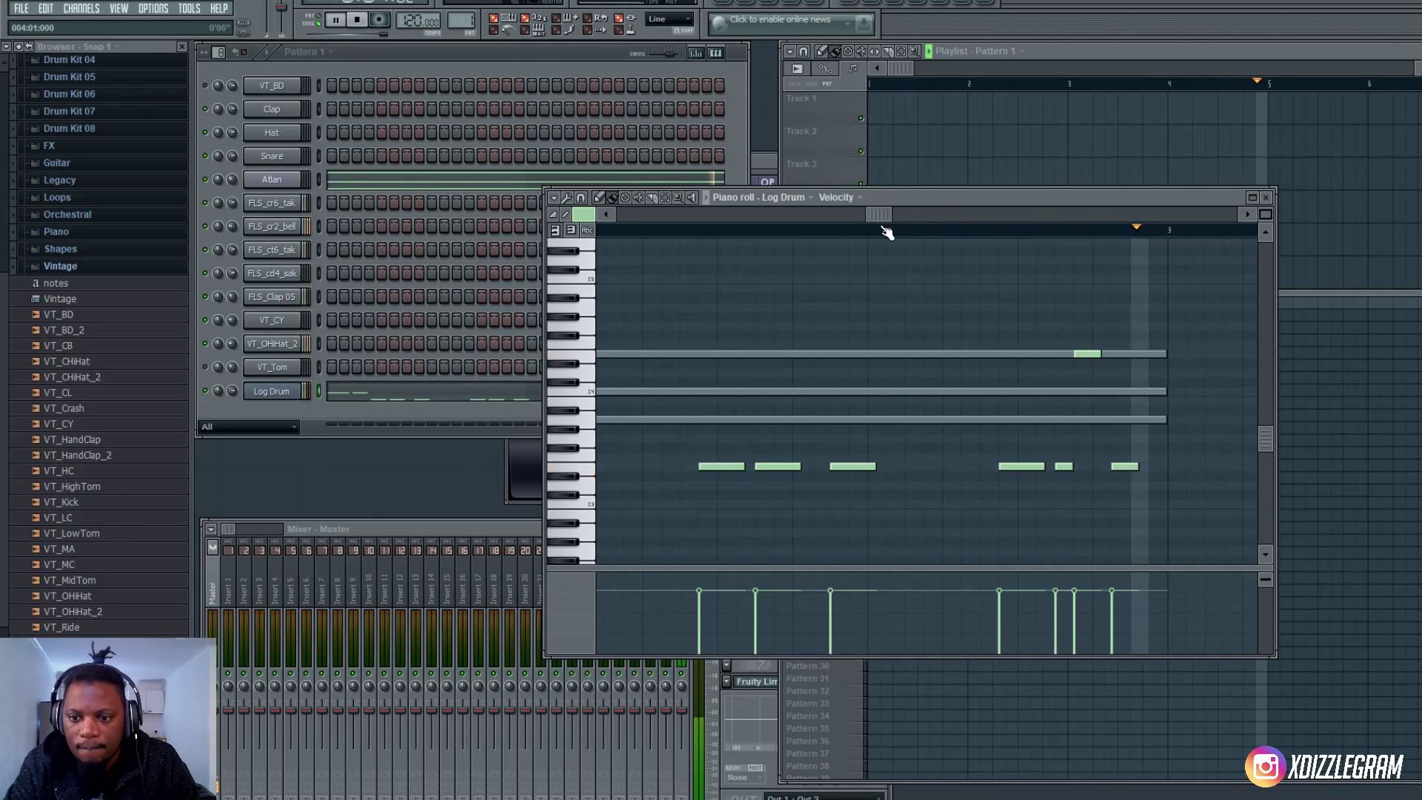
{"action": "left_click", "coordinate": [341, 133]}
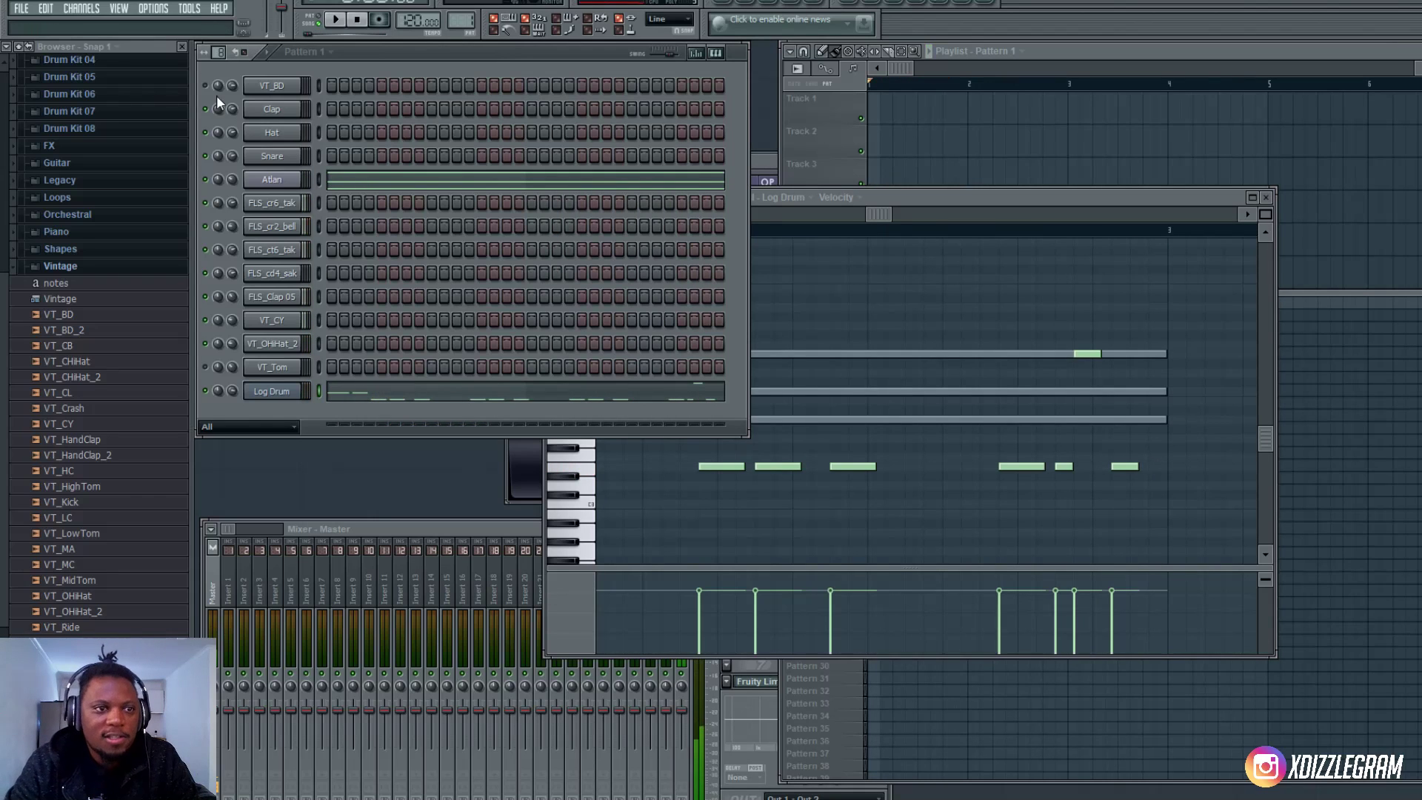
{"action": "key", "text": "space"}
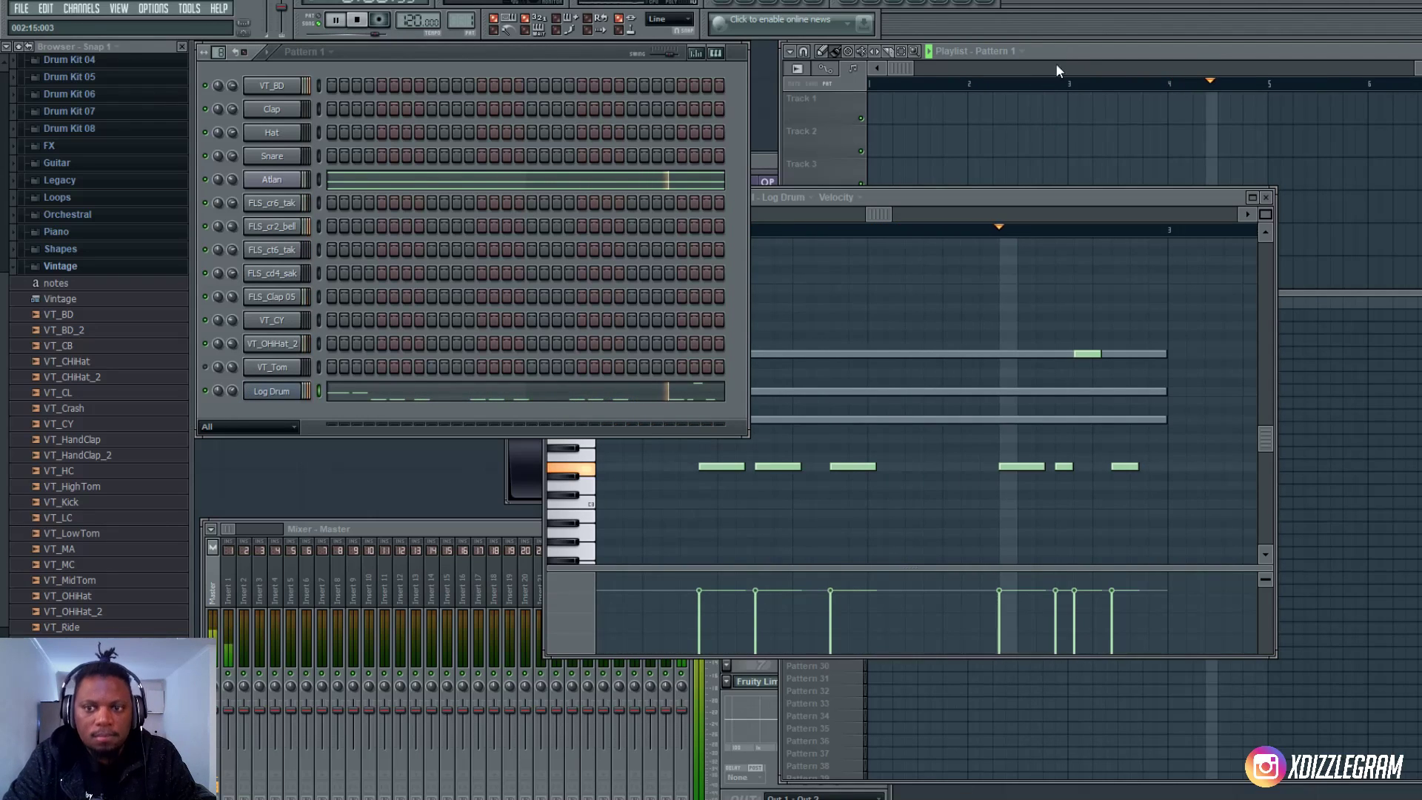
{"action": "left_click", "coordinate": [1269, 197]}
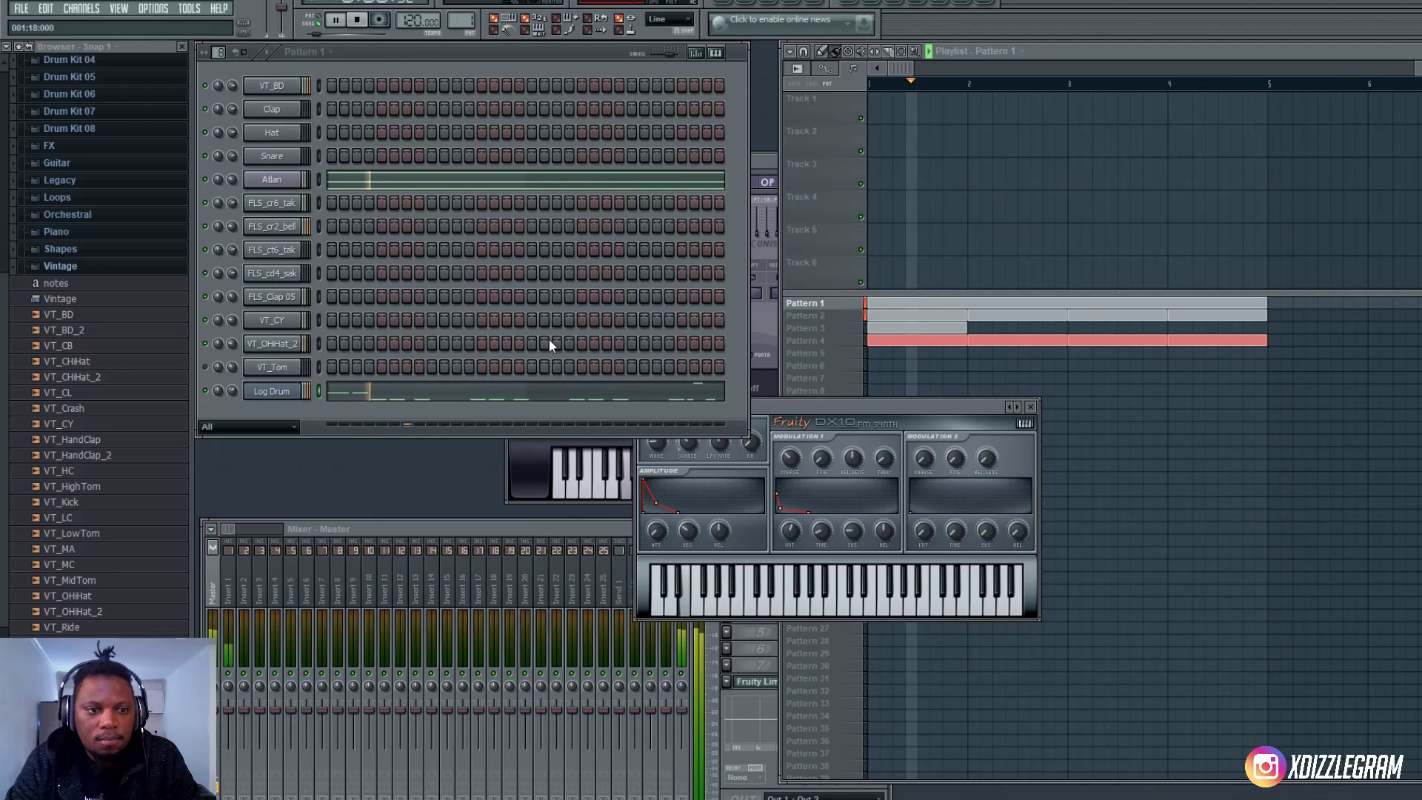
{"action": "key", "text": "space"}
- Review the steps programmed in Patterns 1, 2 and 4, and play the beat with Pattern 1 open
{"action": "left_click", "coordinate": [804, 315]}
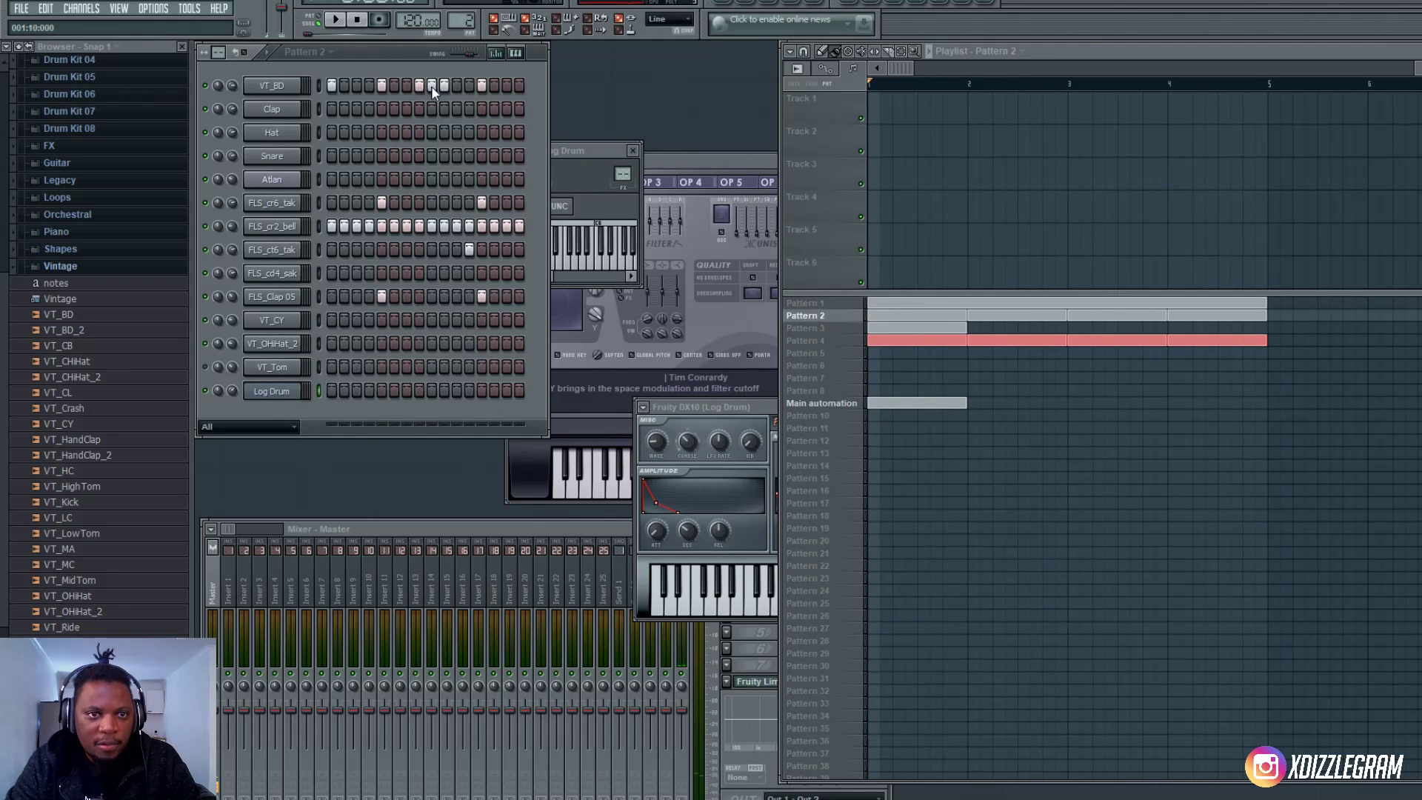
{"action": "left_click", "coordinate": [844, 307]}
{"action": "left_click", "coordinate": [851, 340]}
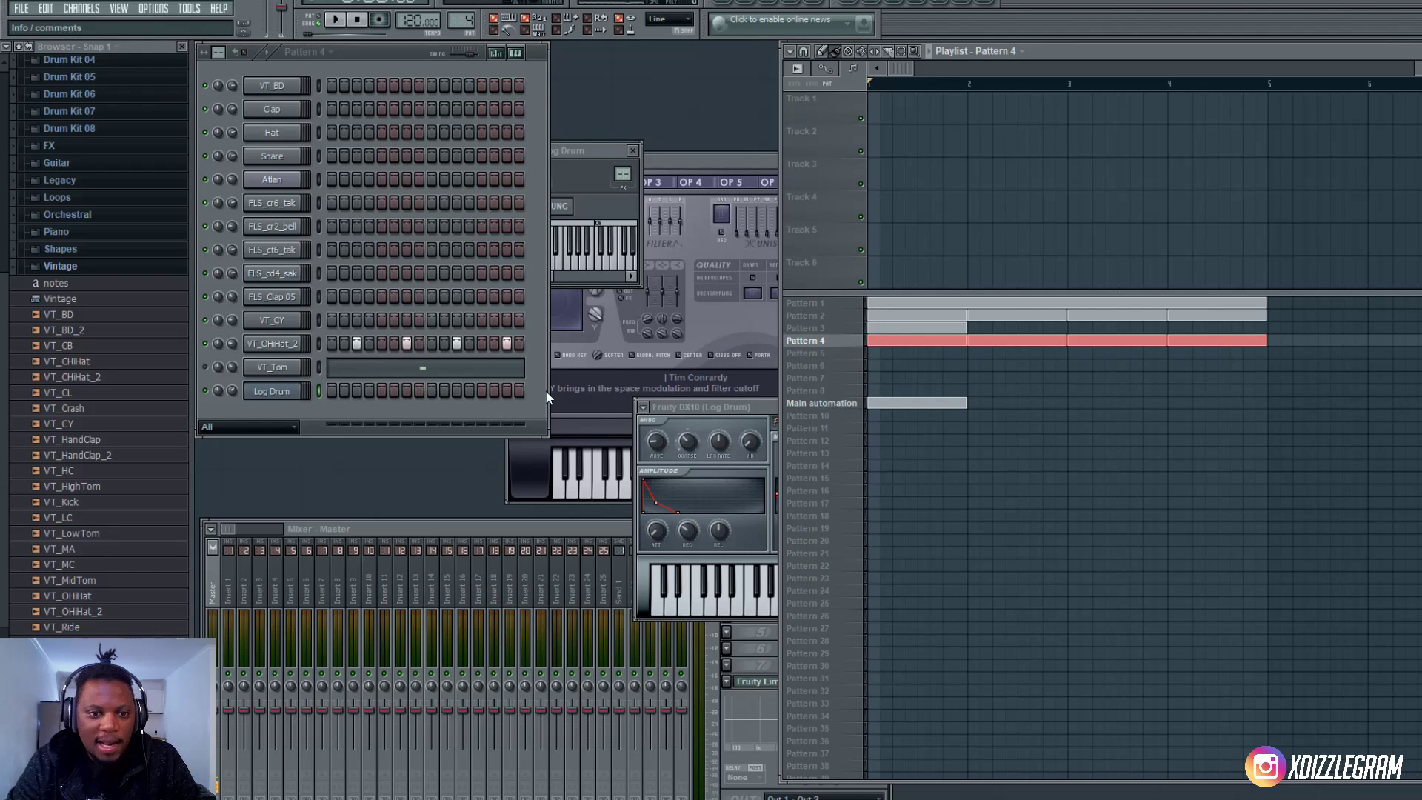
{"action": "left_click", "coordinate": [814, 317]}
{"action": "left_click", "coordinate": [844, 341]}
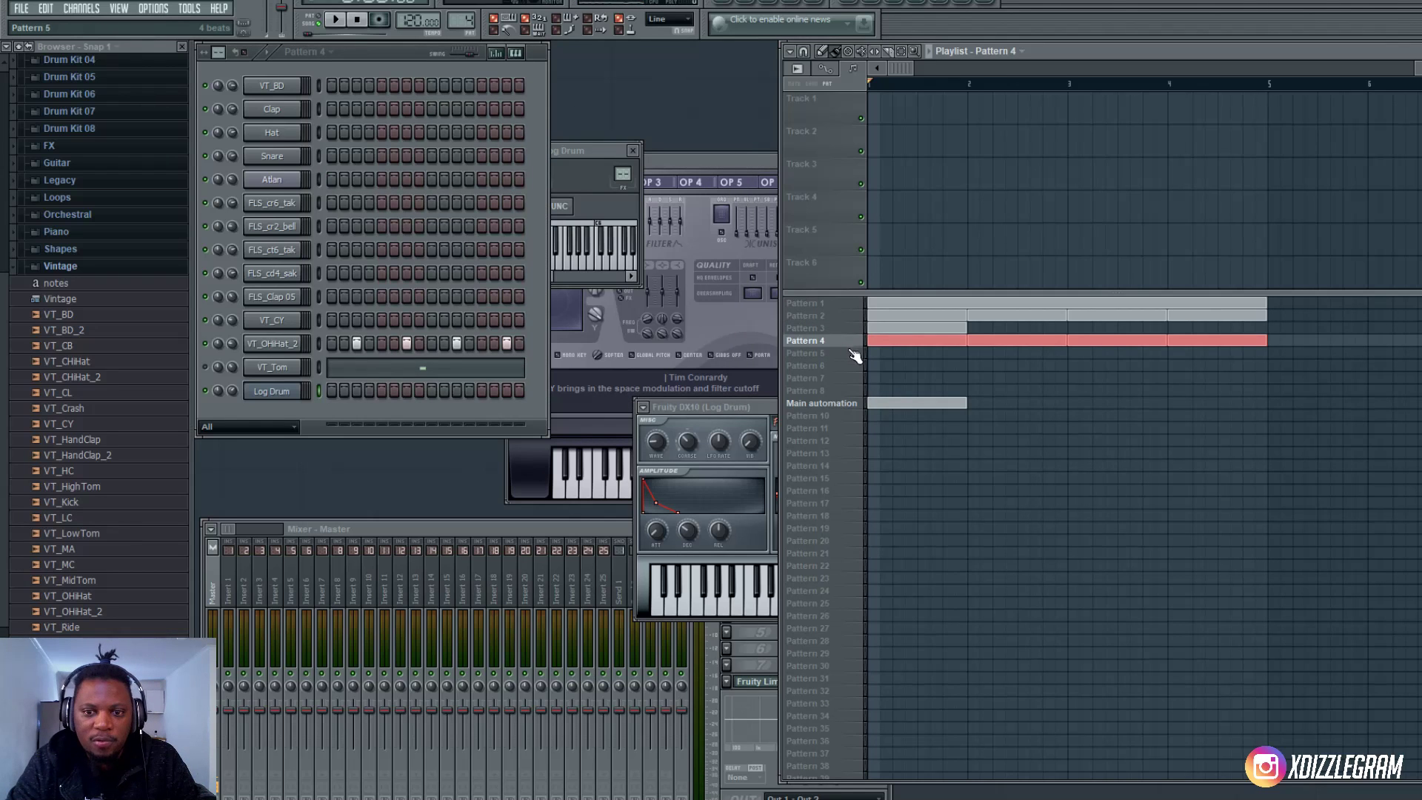
{"action": "left_click", "coordinate": [842, 305]}
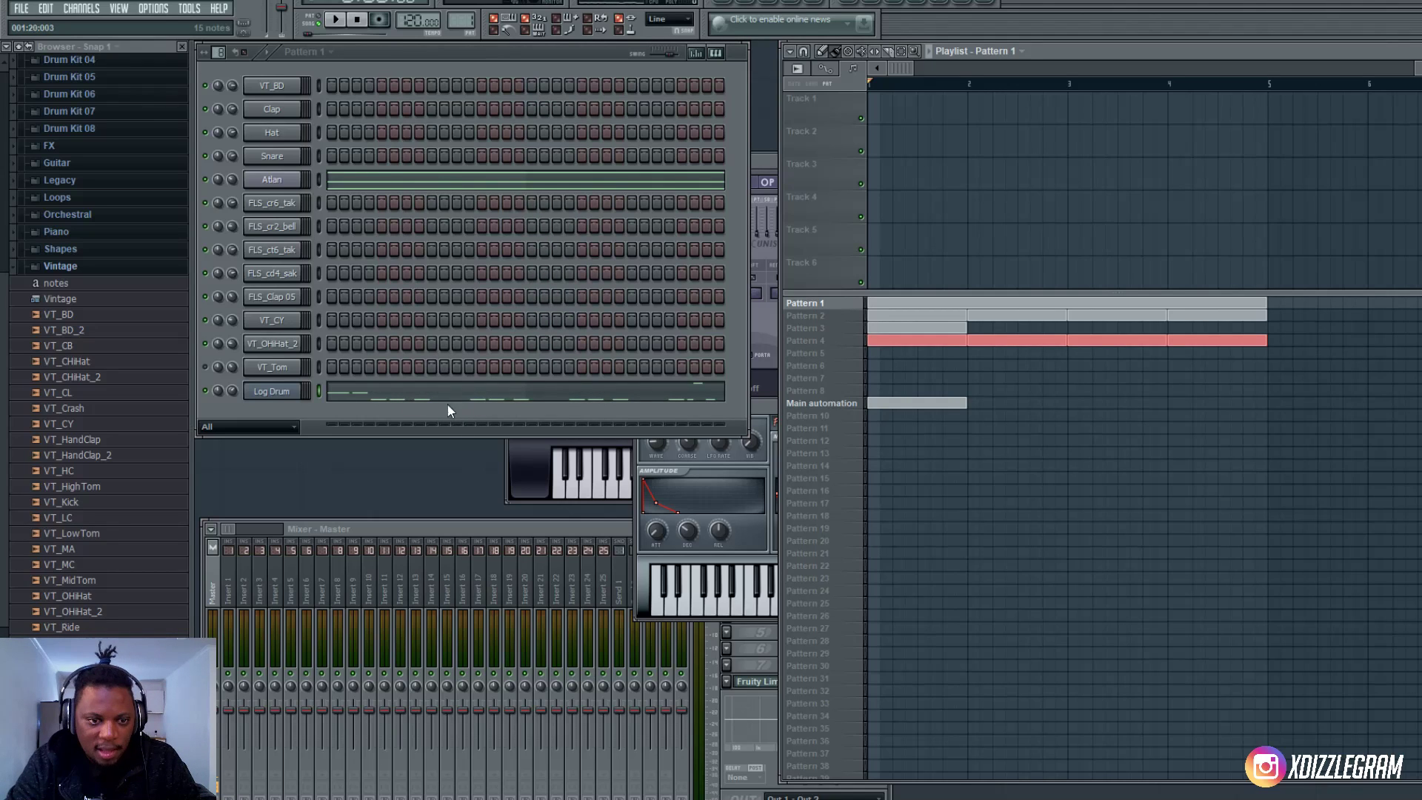
{"action": "key", "text": "space"}
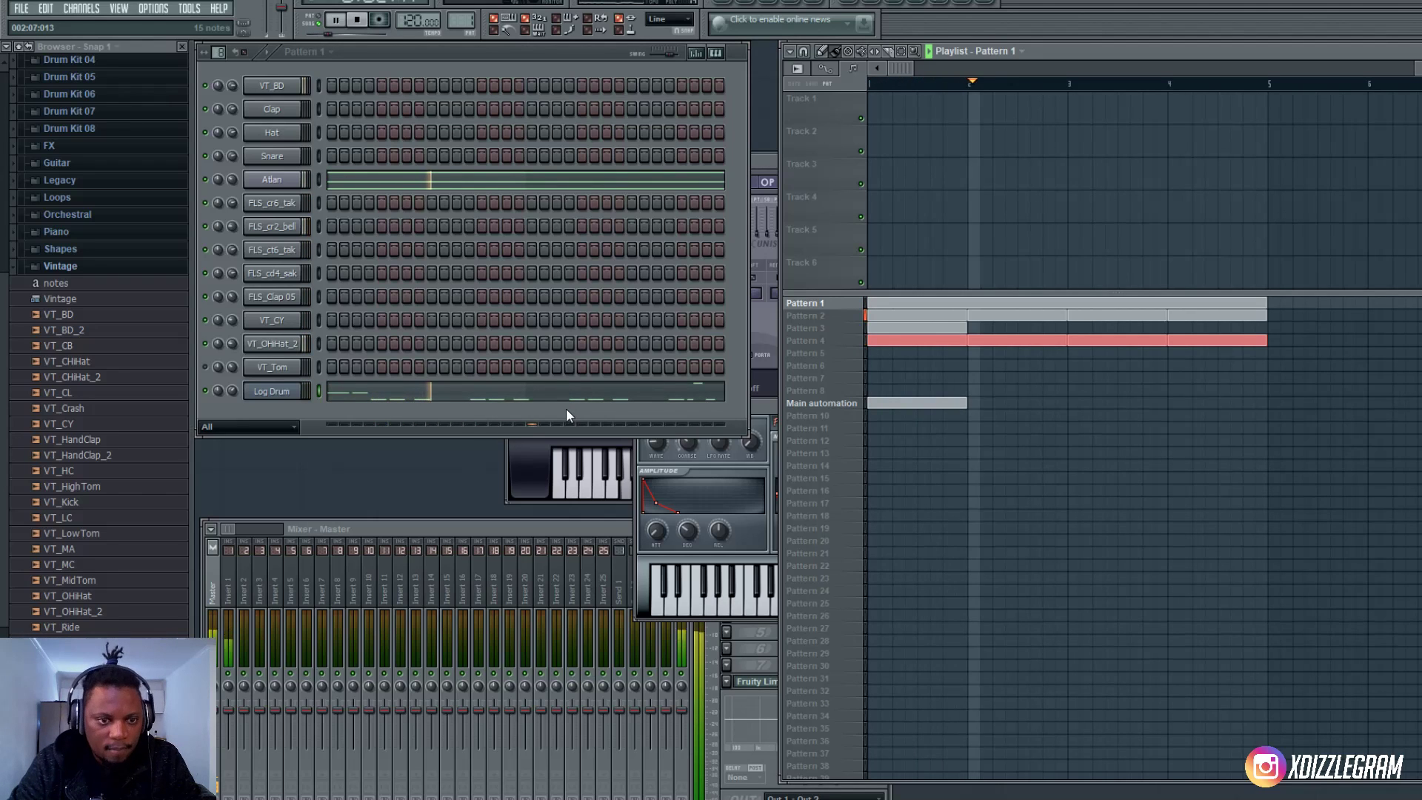
{"action": "key", "text": "space"}
- In Pattern 2, try replacing VT_BD's step 8 and 10 kicks with softer kicks at steps 12 and 14
{"action": "left_click", "coordinate": [833, 317]}
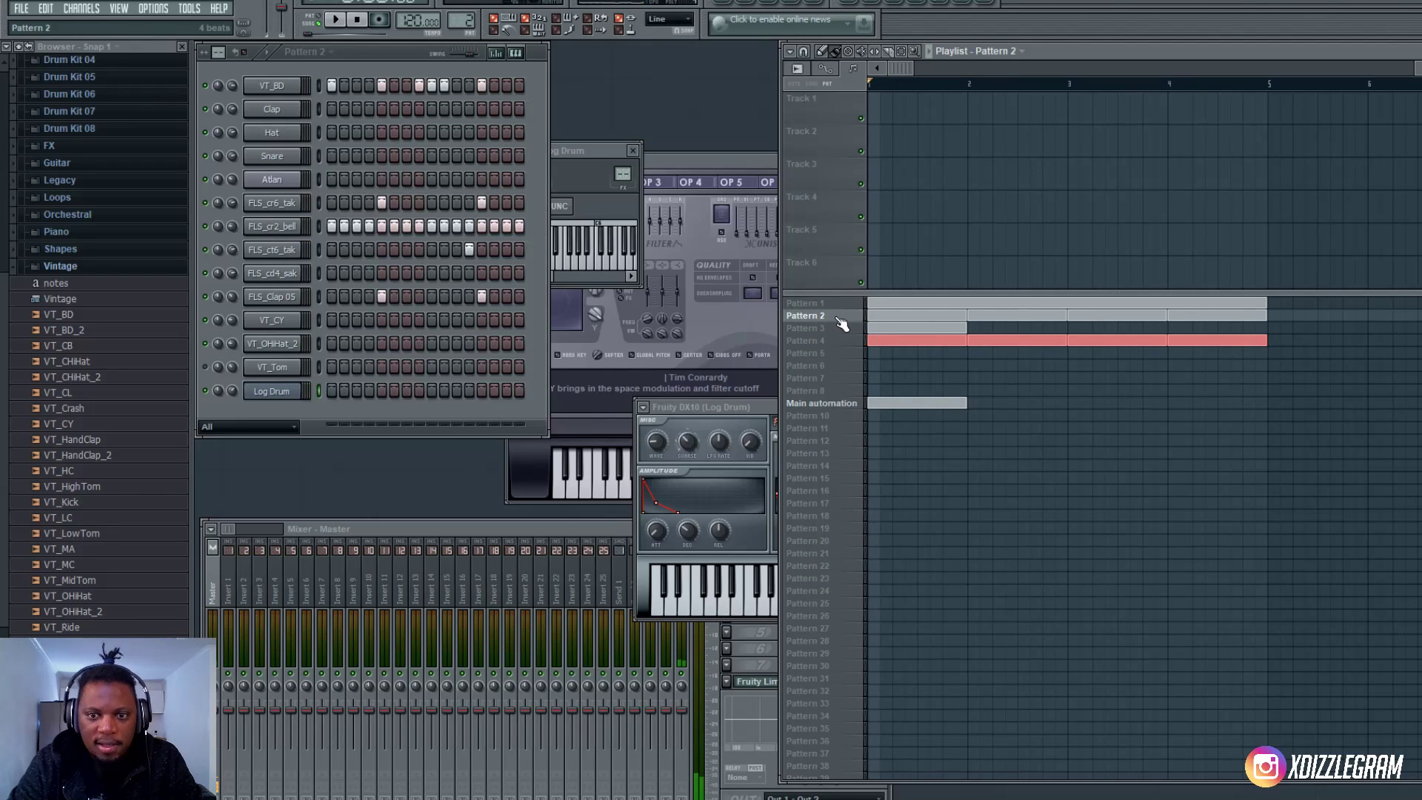
{"action": "left_click", "coordinate": [443, 86]}
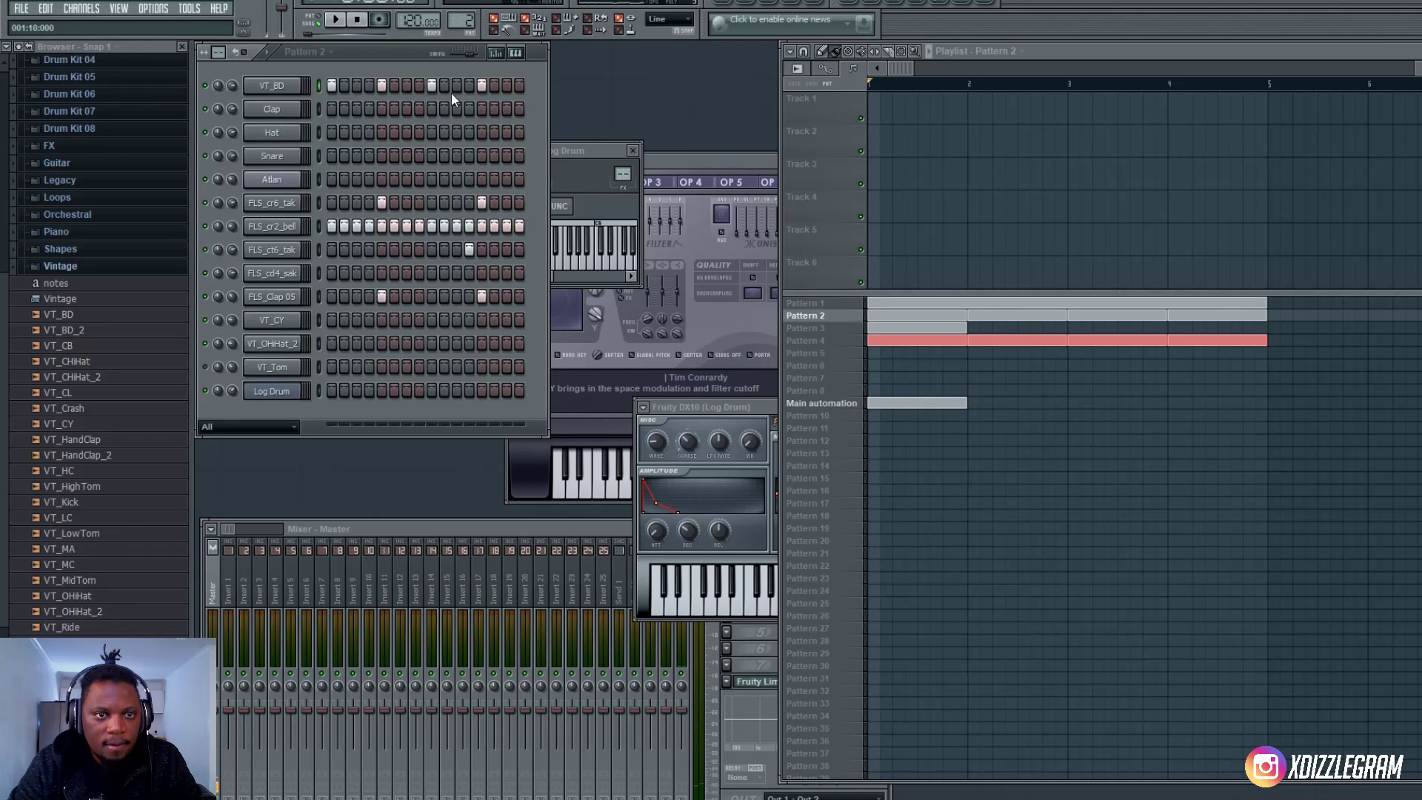
{"action": "left_click", "coordinate": [468, 86]}
{"action": "left_click", "coordinate": [496, 53]}
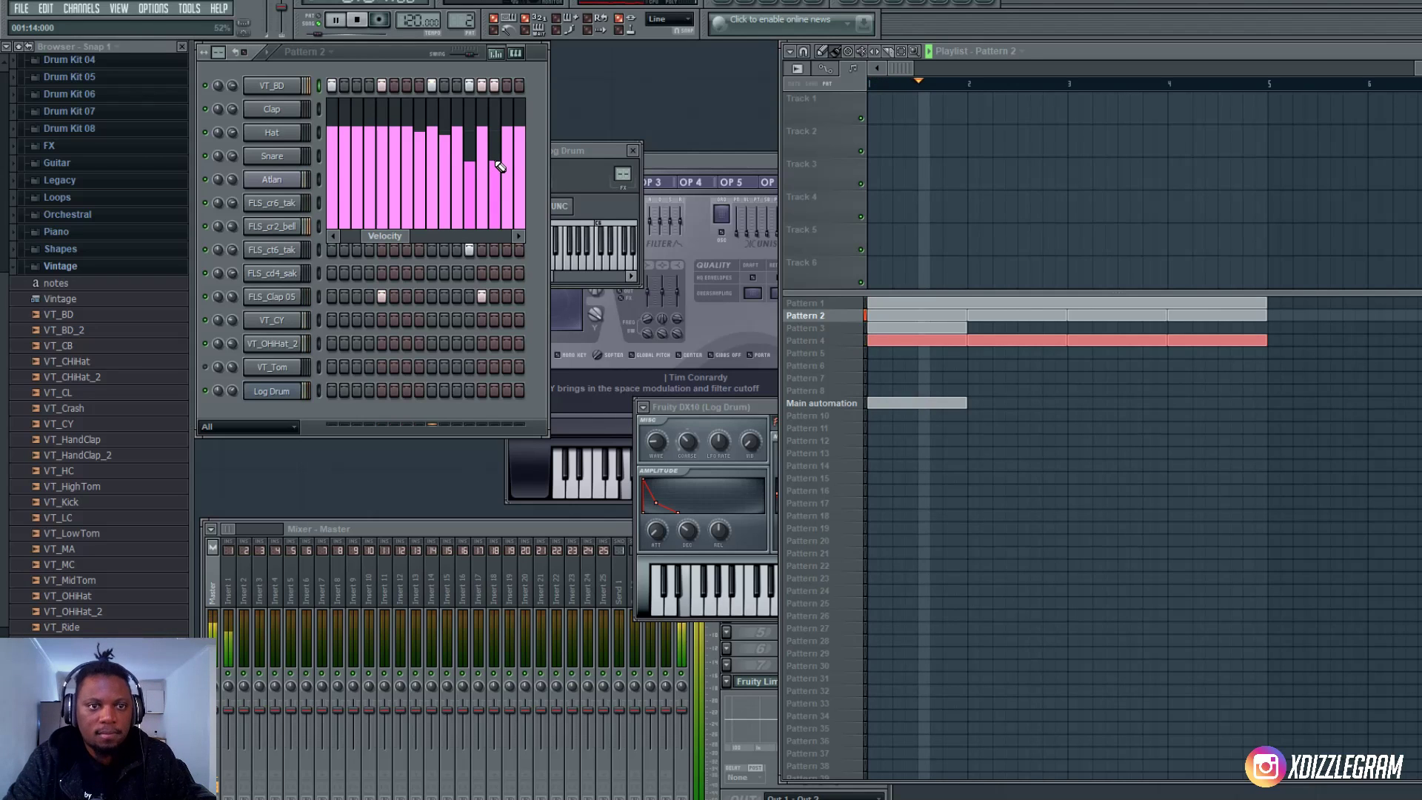
- Remove VT_BD's step 12 and 14 kicks and try softer kicks at steps 2 and 16
{"action": "left_click", "coordinate": [469, 86]}
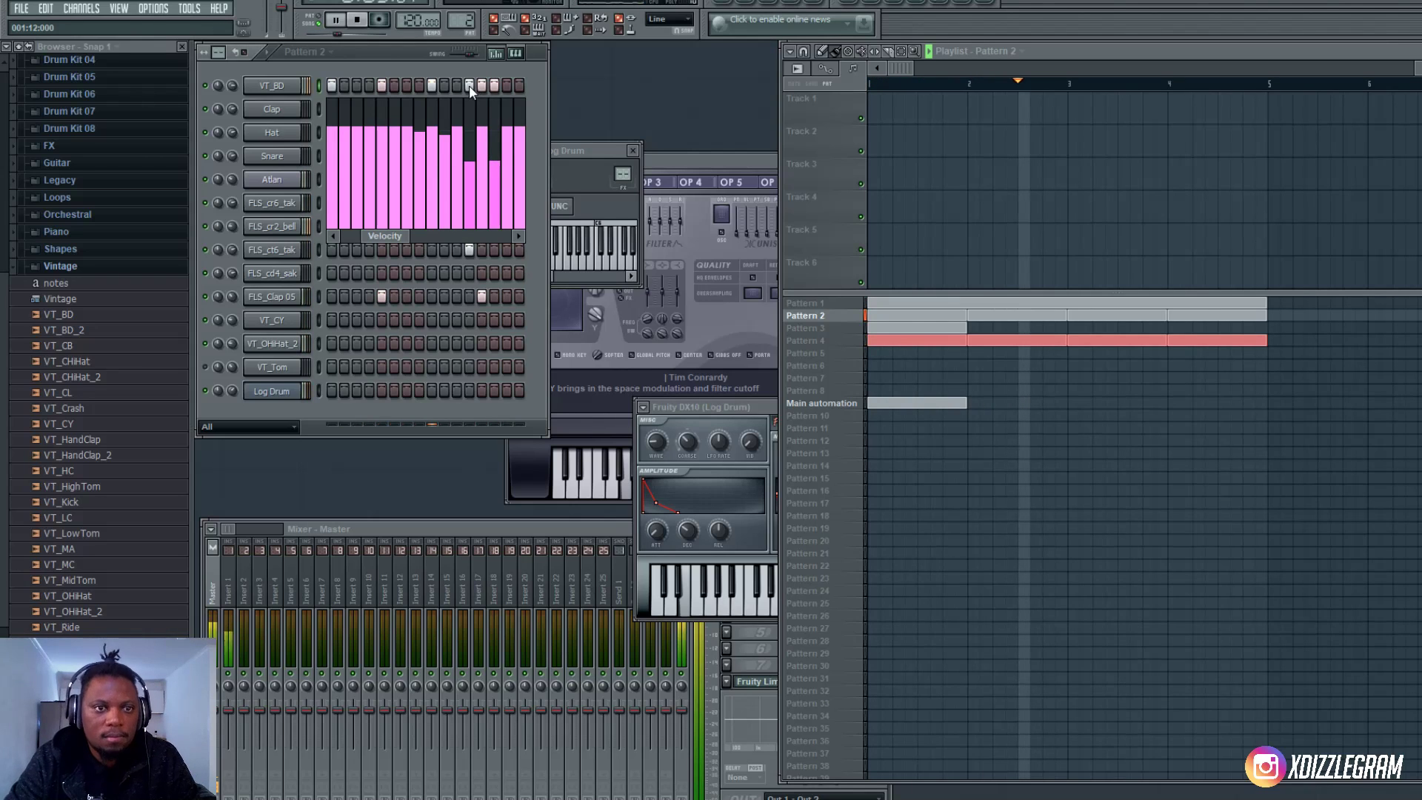
{"action": "left_click", "coordinate": [494, 86]}
{"action": "key", "text": "space"}
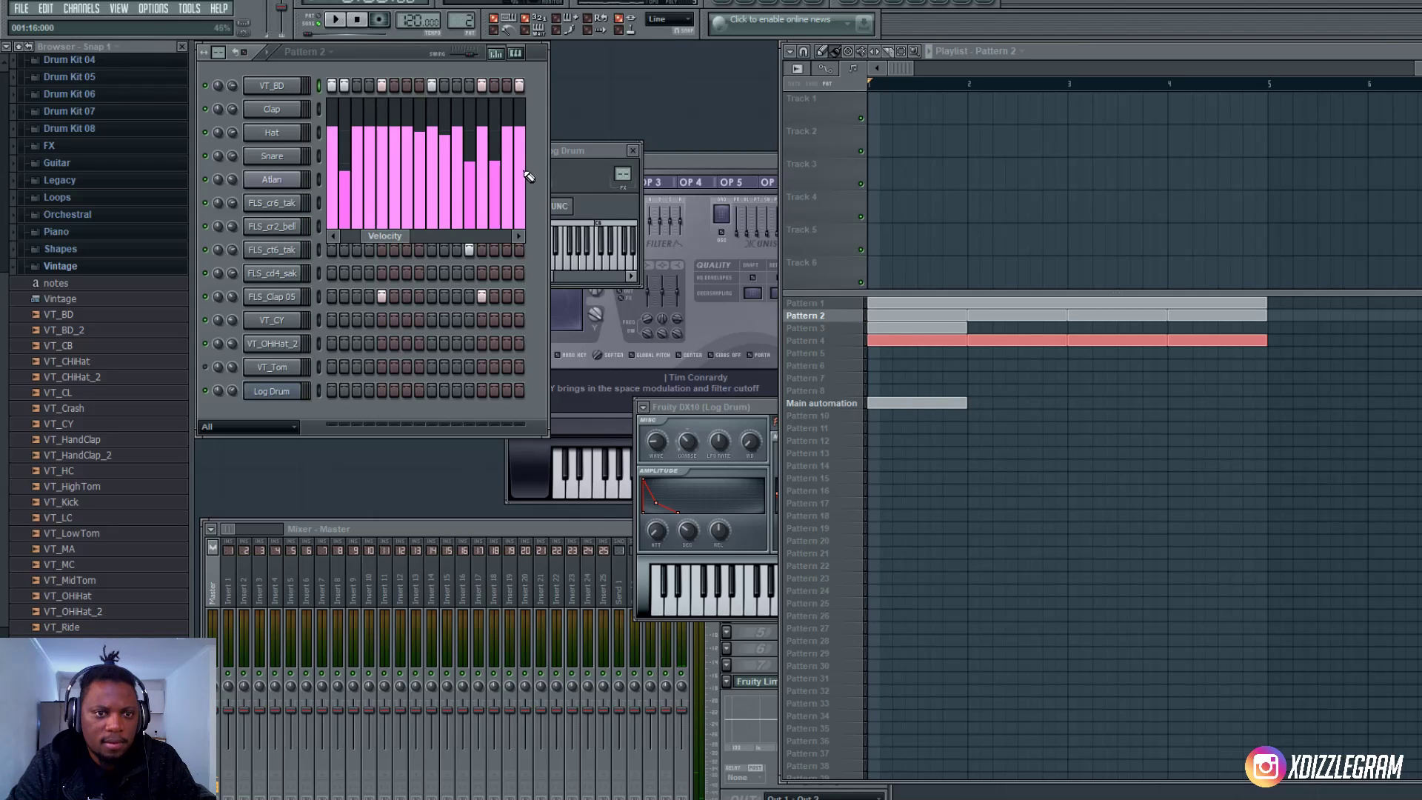
{"action": "key", "text": "space"}
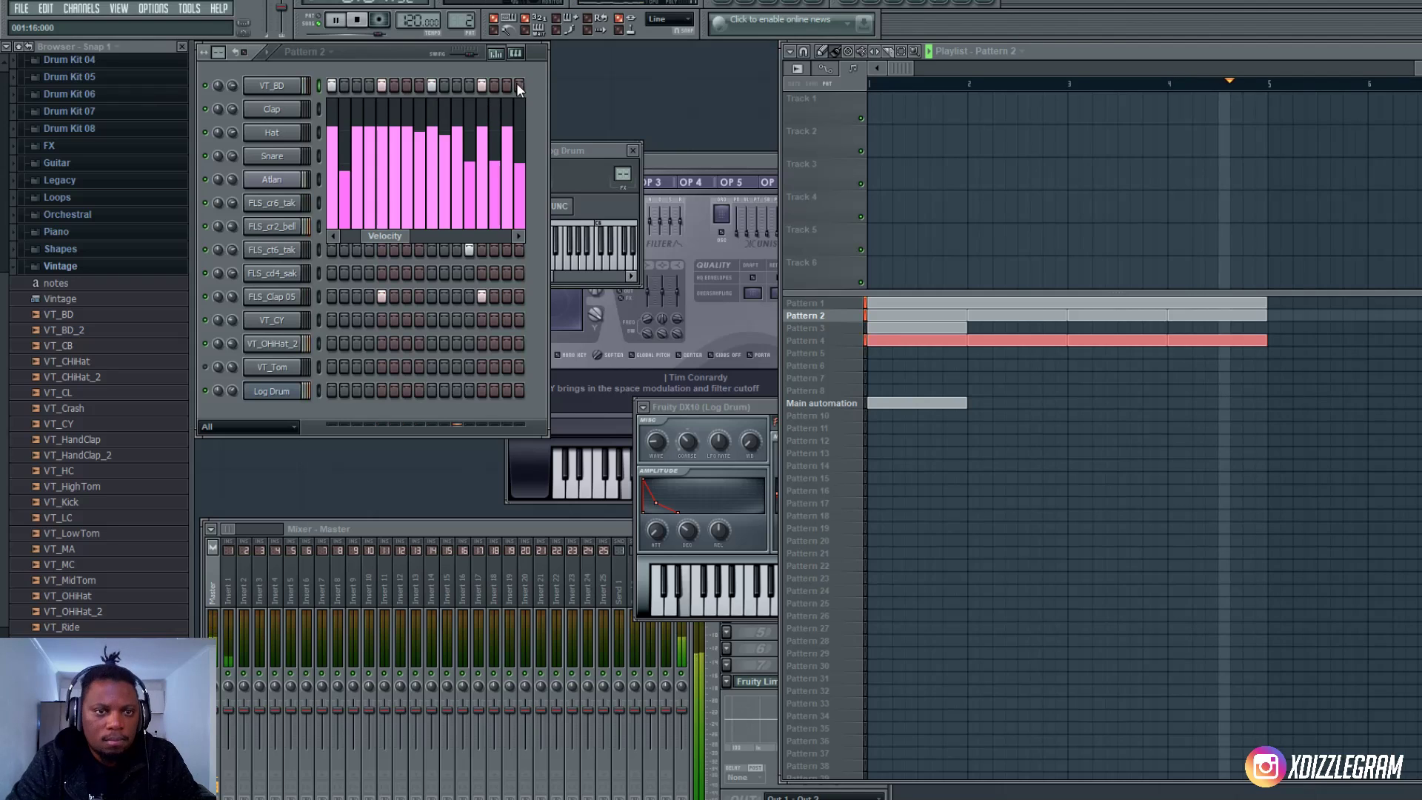
- Try VT_BD kicks at steps 12 and 14 again with lower velocities, and reduce the velocities at steps 8 and 10
{"action": "left_click", "coordinate": [494, 85]}
{"action": "left_click", "coordinate": [469, 85]}
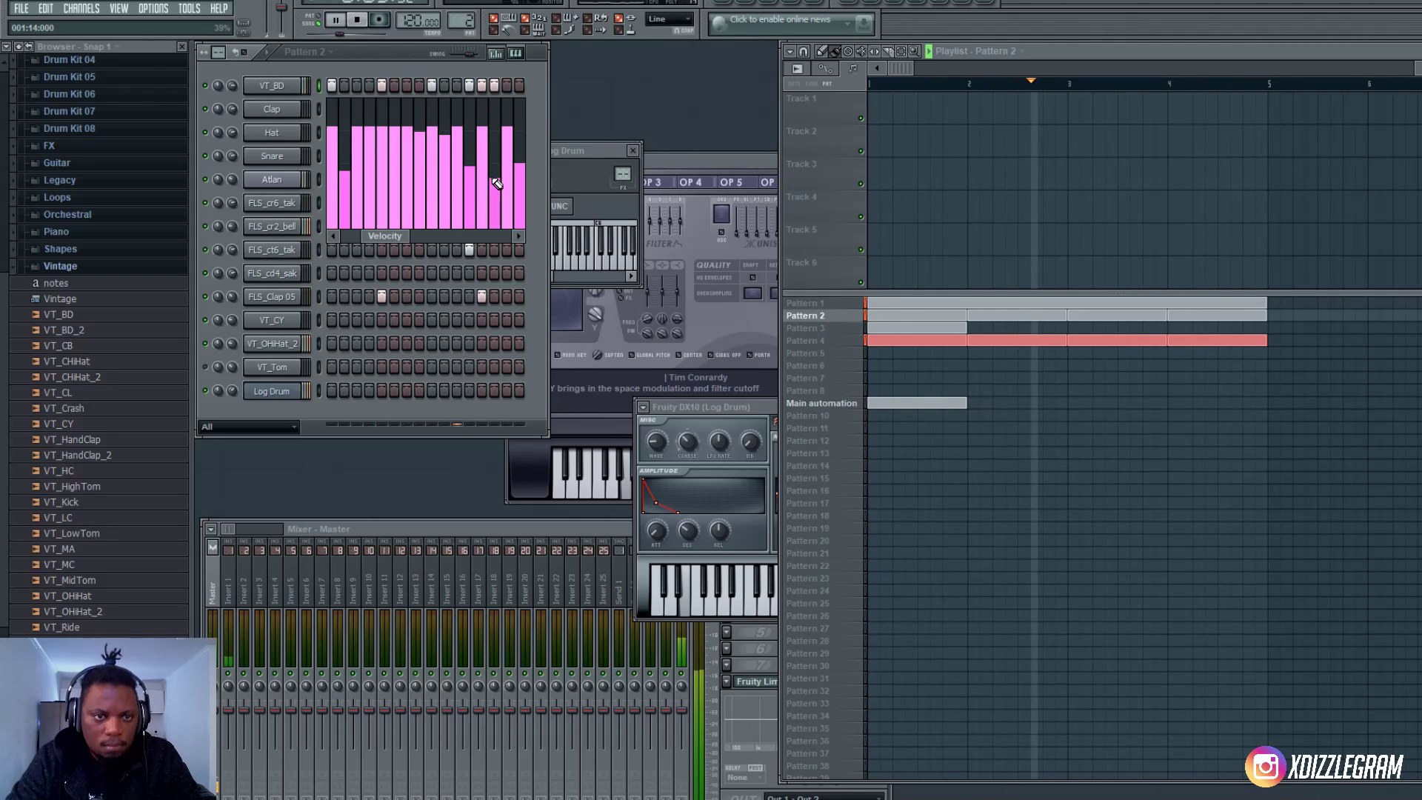
{"action": "left_click", "coordinate": [420, 157]}
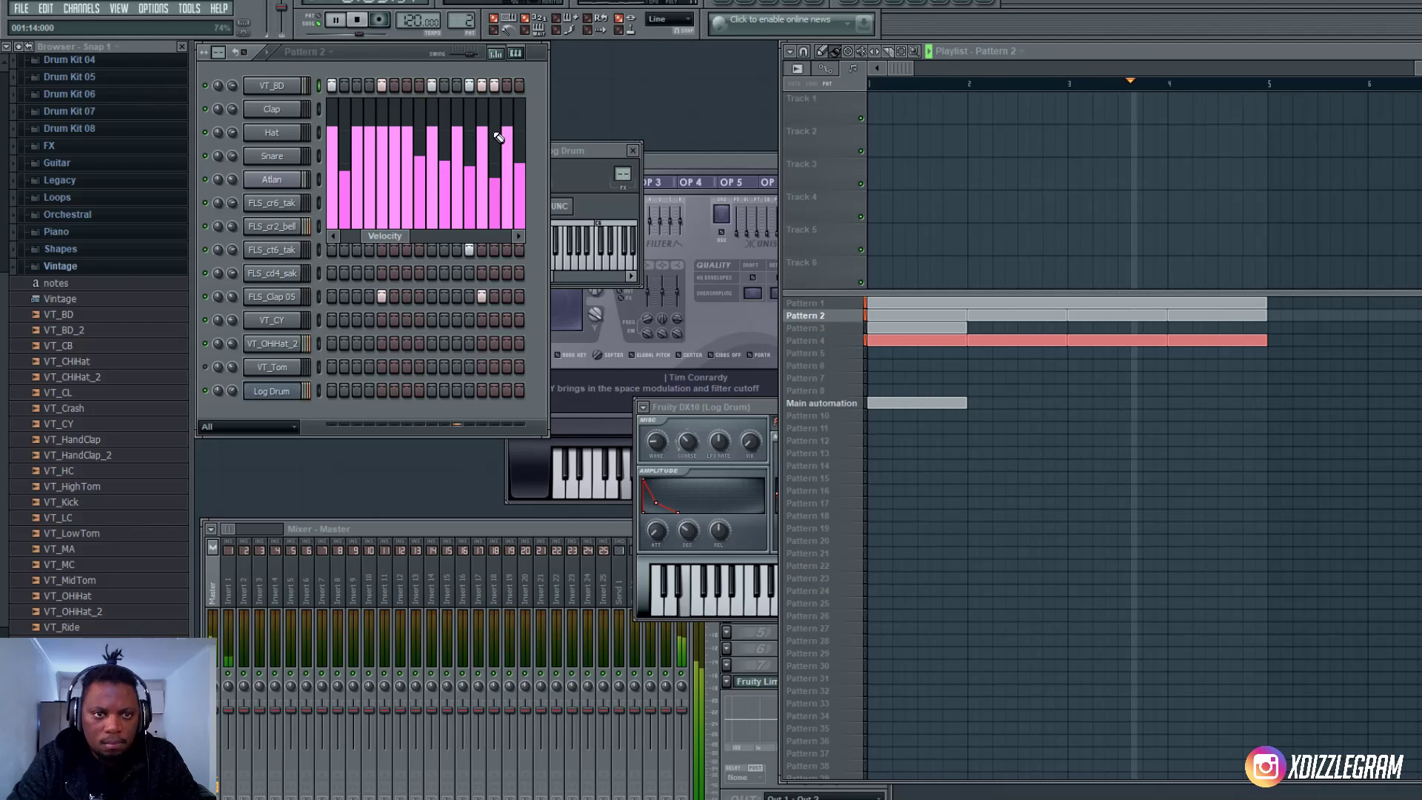
{"action": "key", "text": "space"}
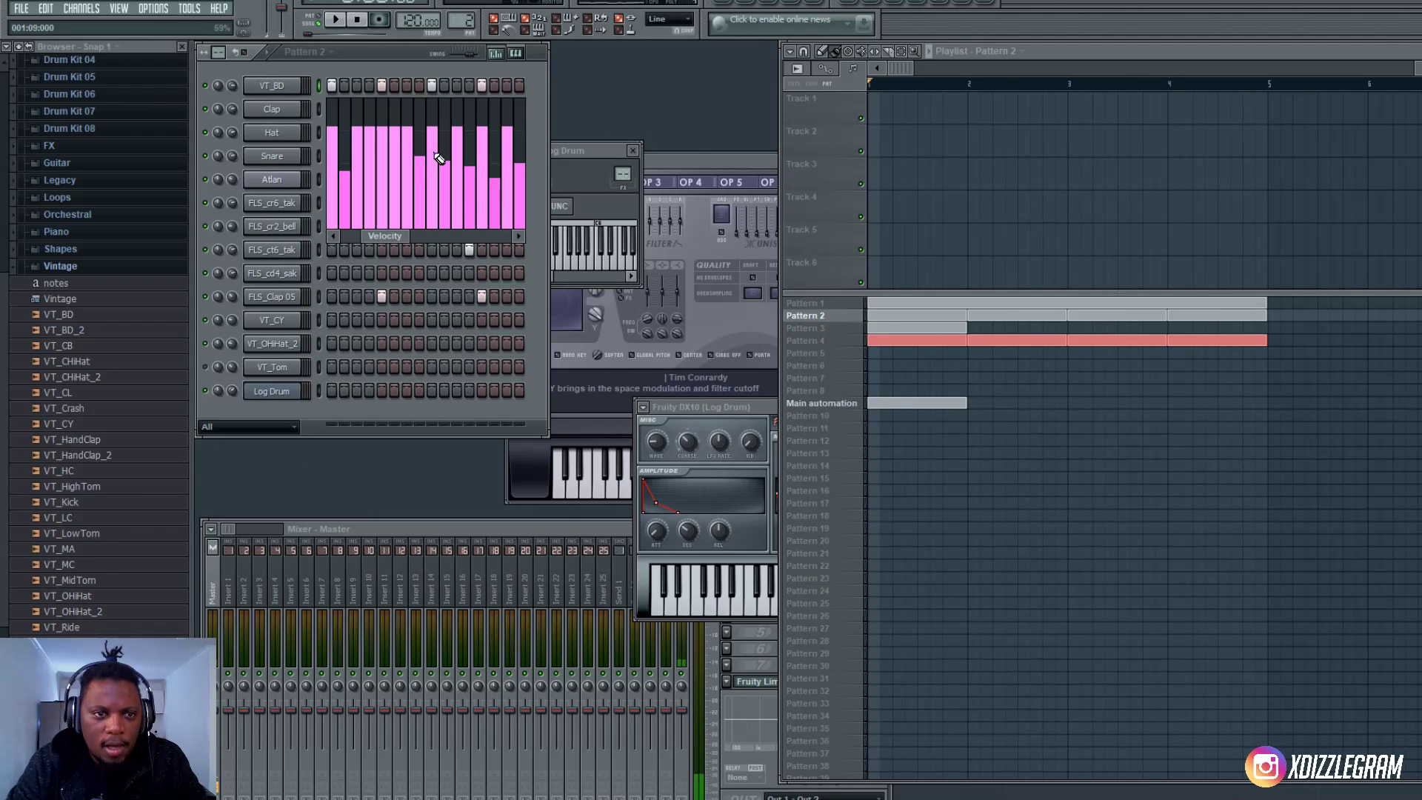
- Add VT_BD kicks at steps 8 and 10 with lowered velocities, and level the velocities of steps 12 to 16
{"action": "left_click", "coordinate": [424, 84]}
{"action": "left_click", "coordinate": [443, 84]}
{"action": "key", "text": "space"}
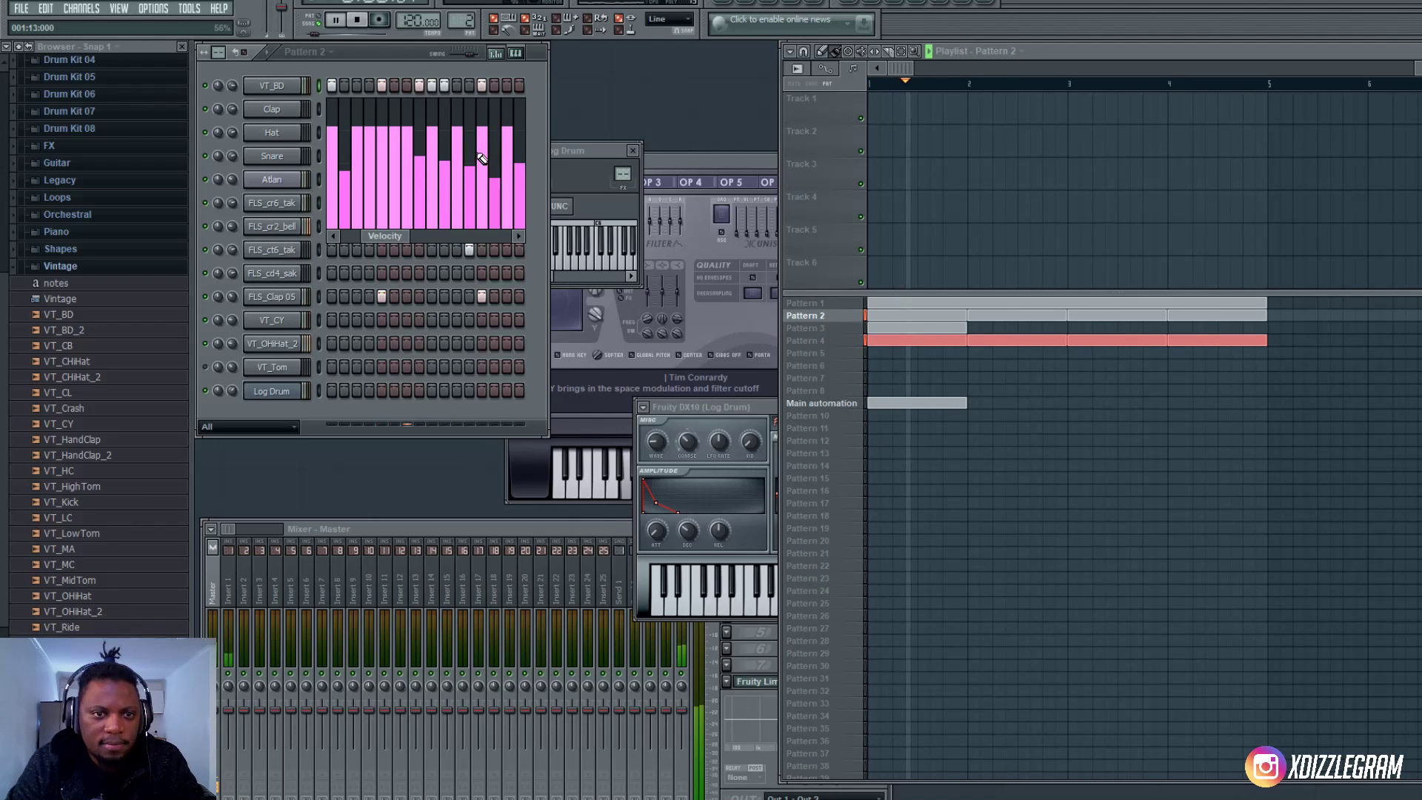
{"action": "left_click_drag", "start_coordinate": [471, 129], "coordinate": [521, 130]}
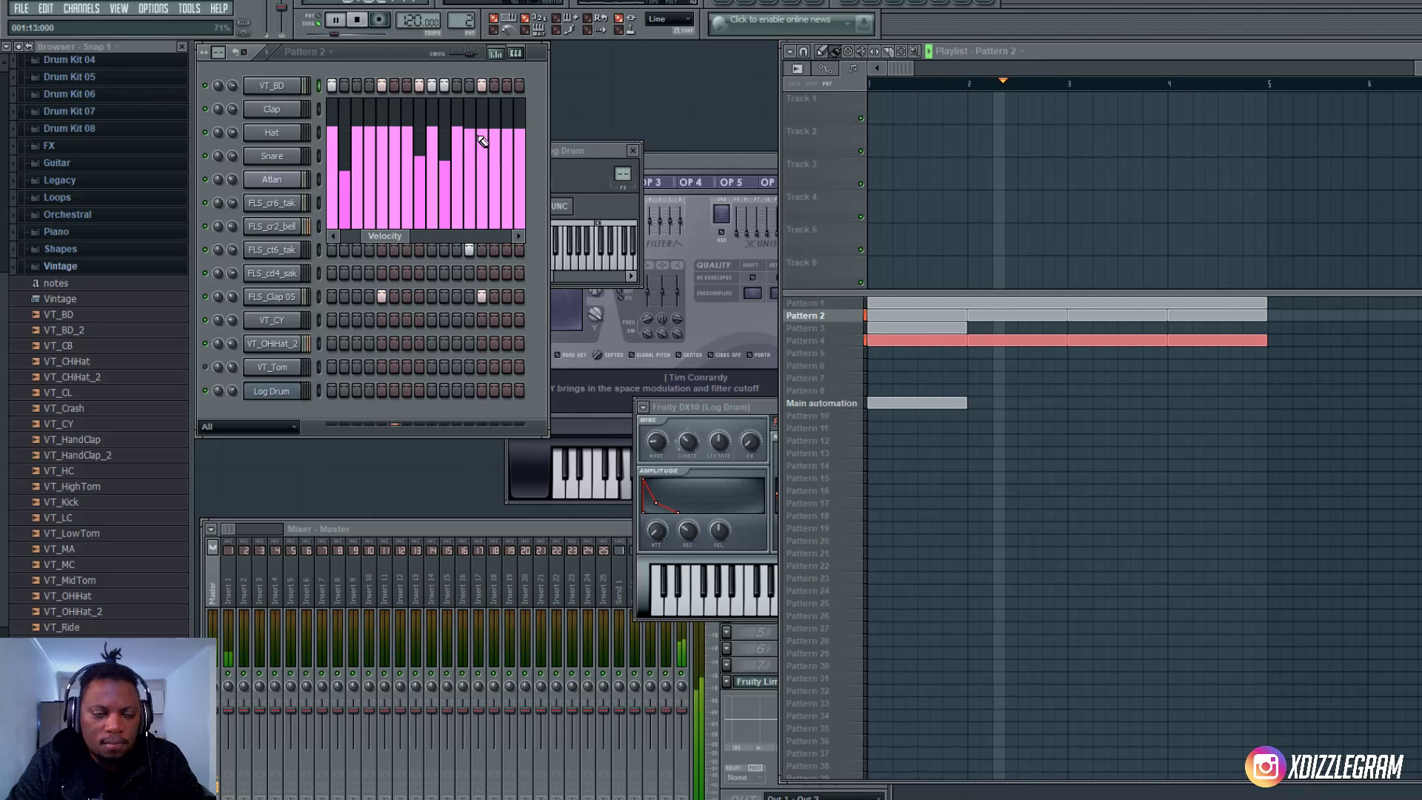
{"action": "mouse_move", "coordinate": [426, 160]}
{"action": "left_mouse_down"}
{"action": "mouse_move", "coordinate": [423, 178]}
{"action": "mouse_move", "coordinate": [444, 175]}
{"action": "left_mouse_up"}
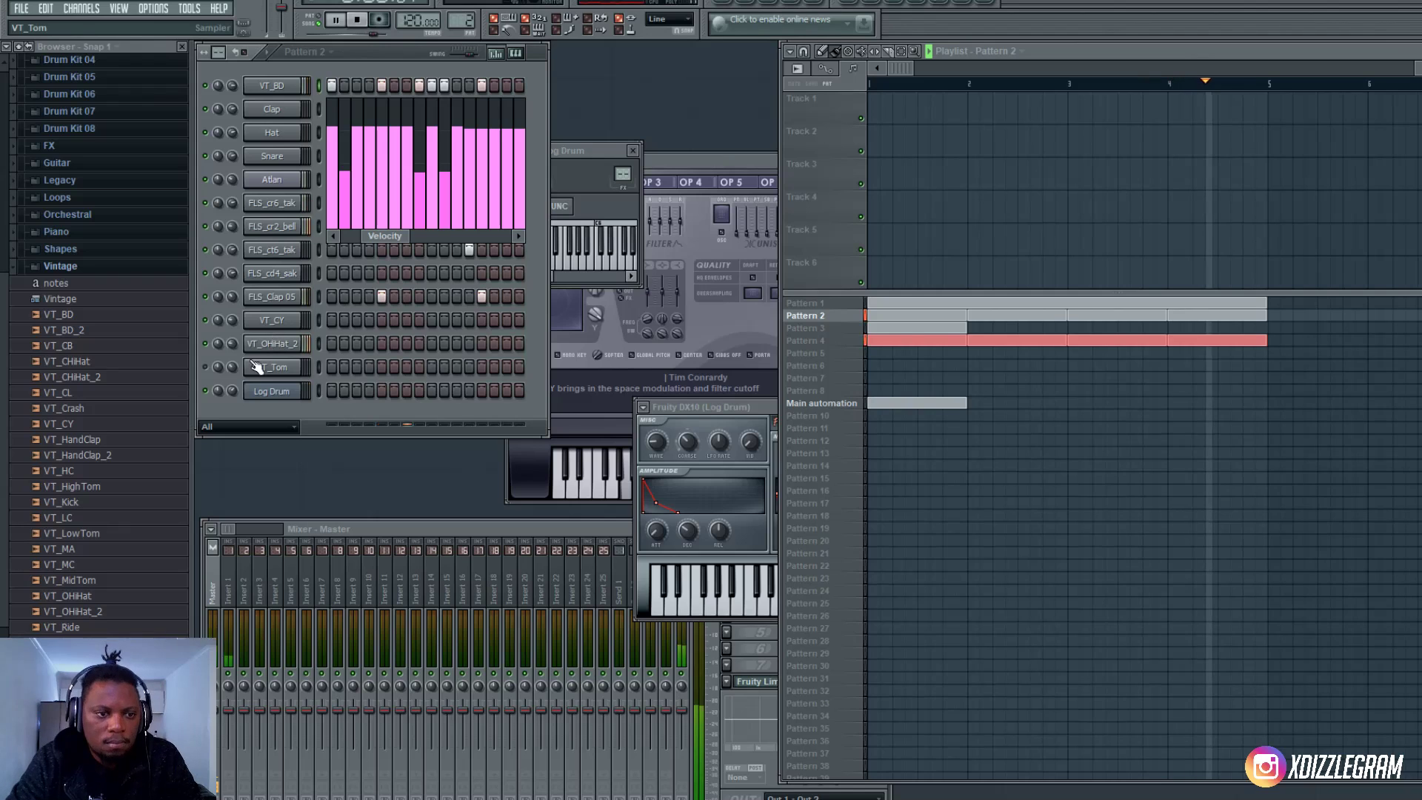
- Remove VT_BD's step 8 kick, slightly raise the step 10 kick's velocity, and unmute the VT_Tom channel
{"action": "left_click", "coordinate": [444, 86]}
{"action": "left_click", "coordinate": [419, 86]}
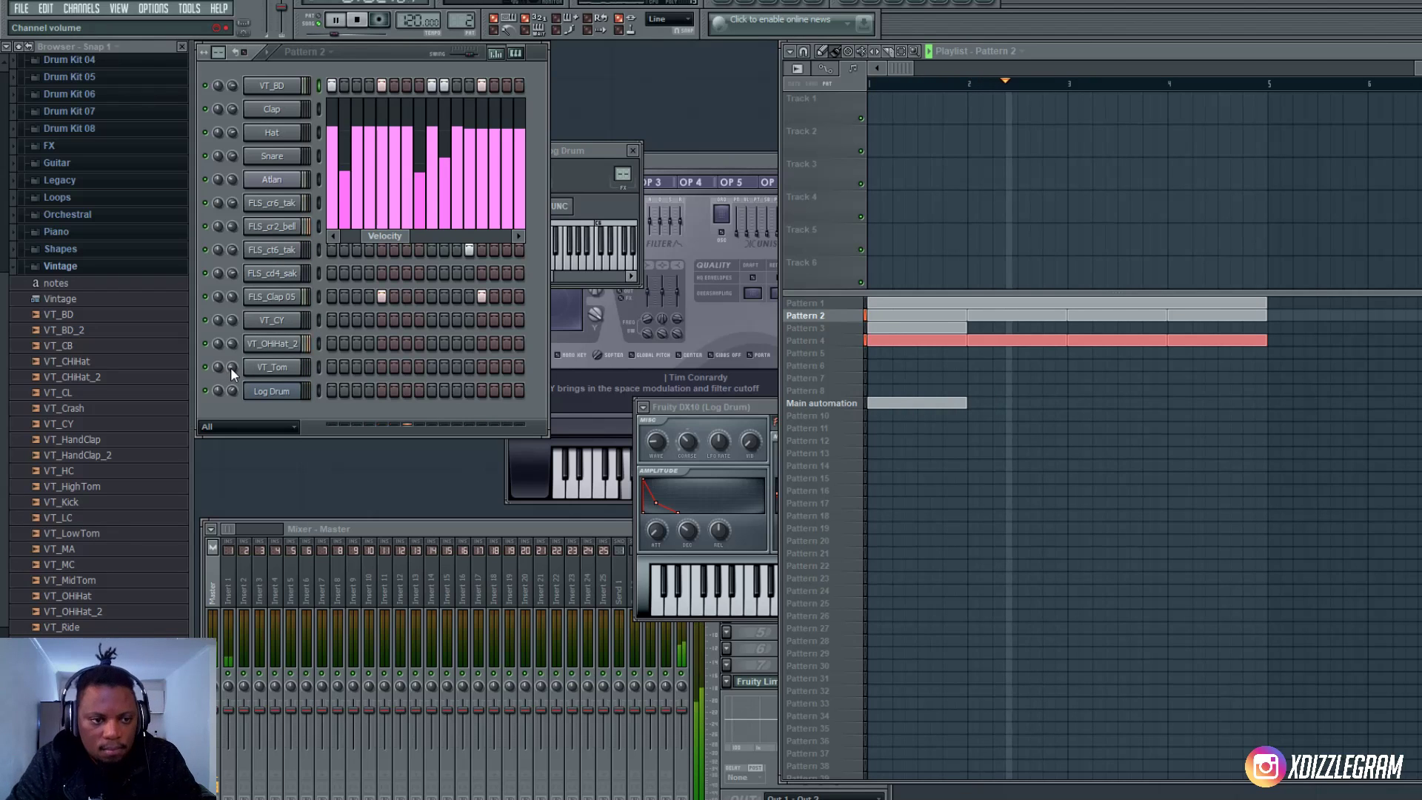
{"action": "key", "text": "space"}
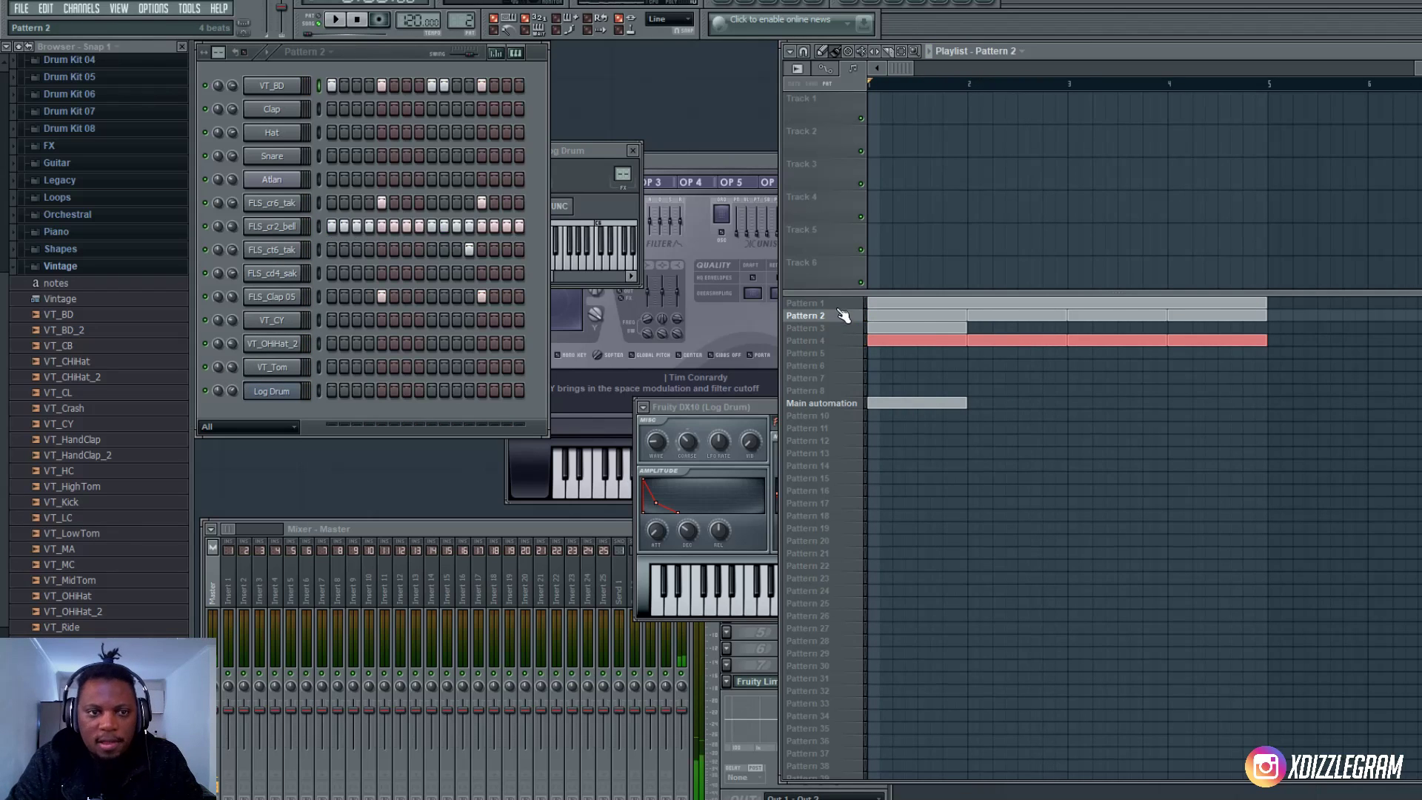
- In Pattern 4, move the VT_Tom note to step 15 of bar 1 and raise its pitch to D5
{"action": "left_click", "coordinate": [842, 342]}
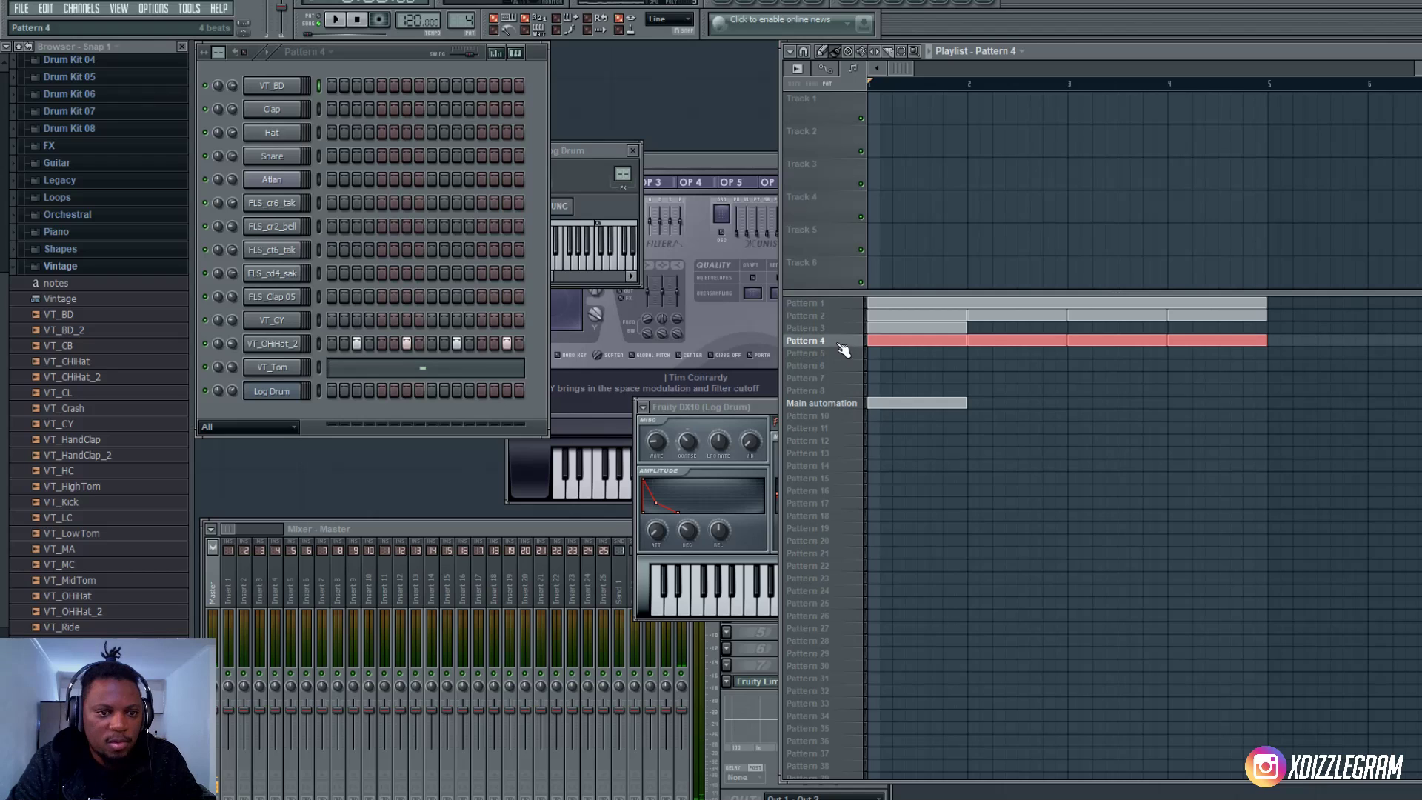
{"action": "left_click", "coordinate": [393, 370]}
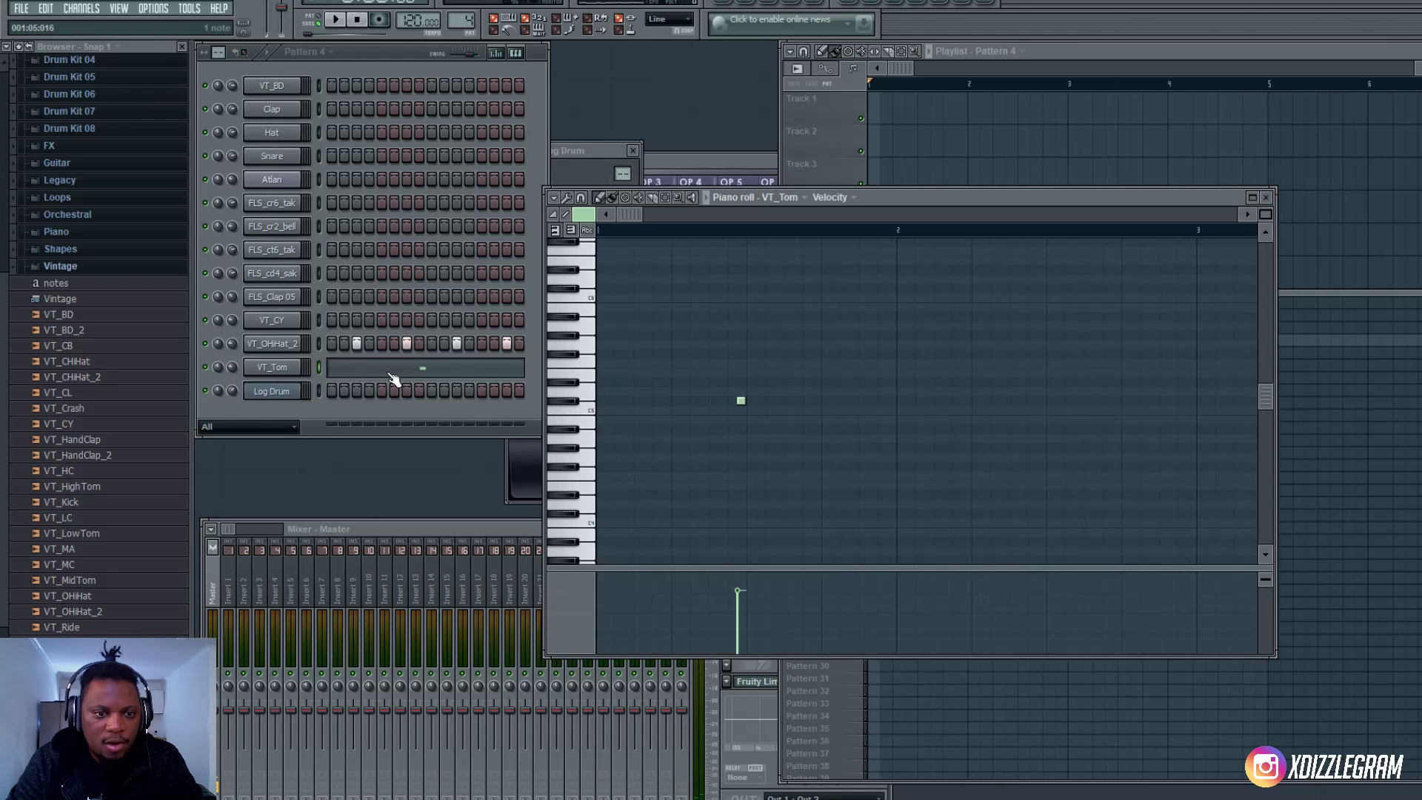
{"action": "key", "text": "space"}
{"action": "left_click_drag", "start_coordinate": [739, 400], "coordinate": [873, 402]}
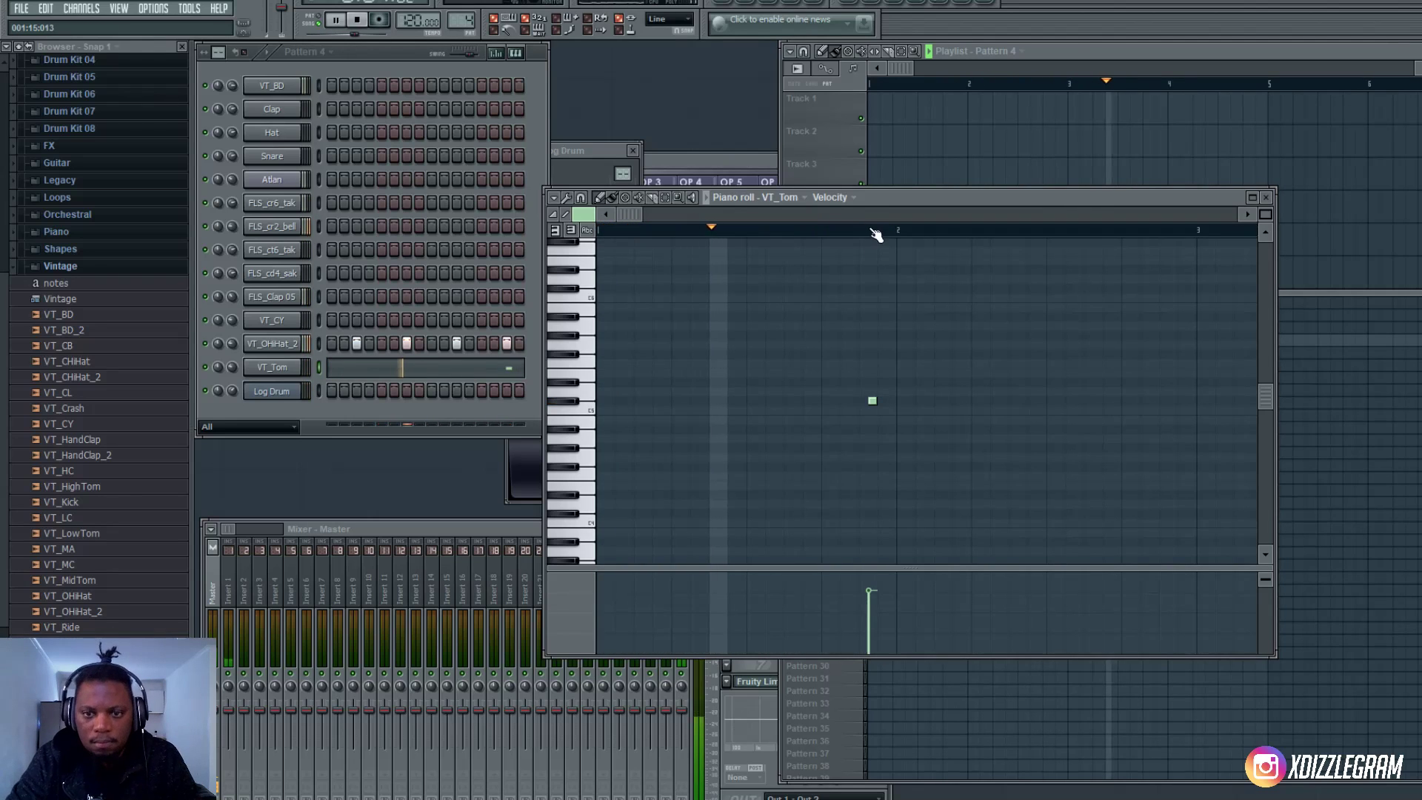
{"action": "scroll", "coordinate": [874, 414], "scroll_direction": "up", "scroll_amount": 1}
{"action": "right_click", "coordinate": [875, 428]}
{"action": "left_click", "coordinate": [861, 419]}
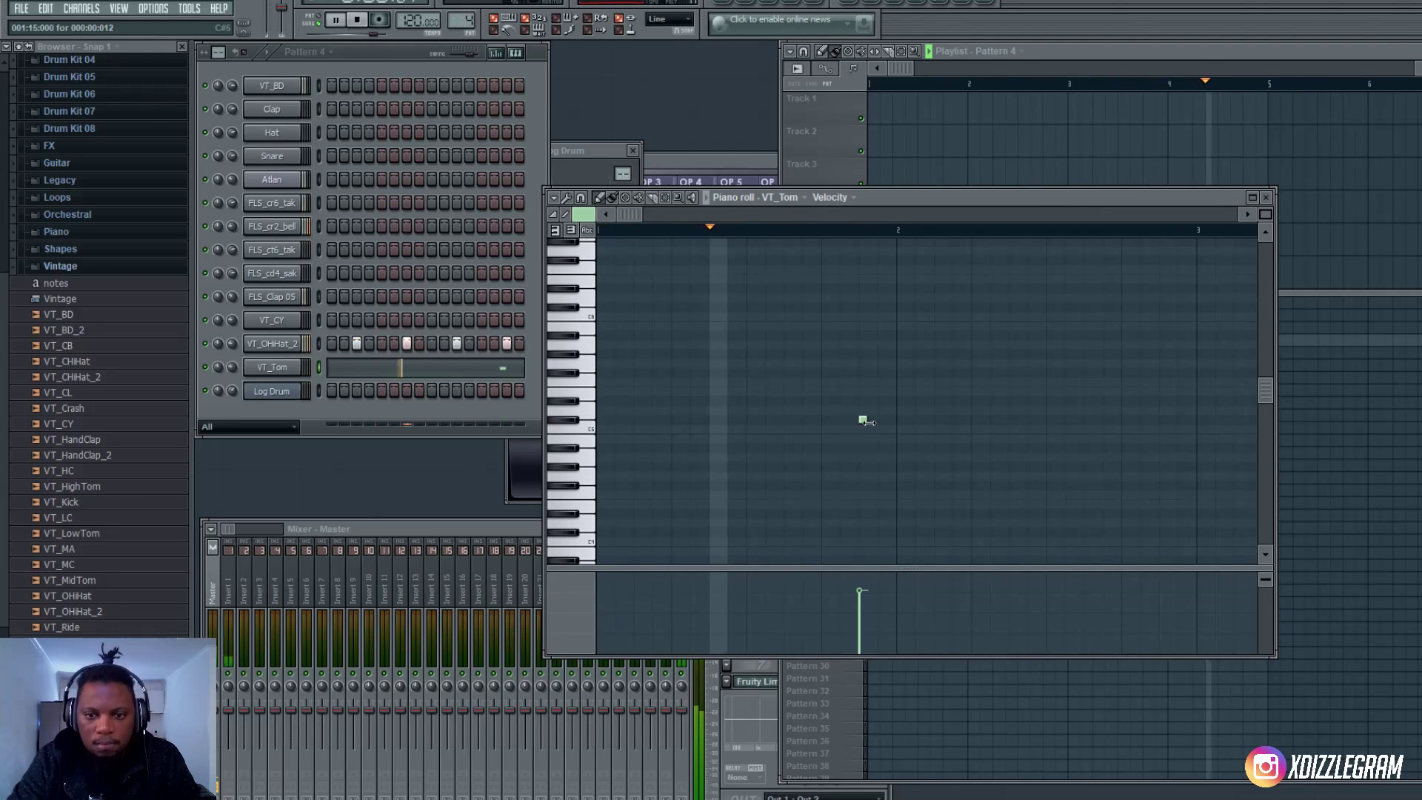
{"action": "left_click", "coordinate": [237, 369]}
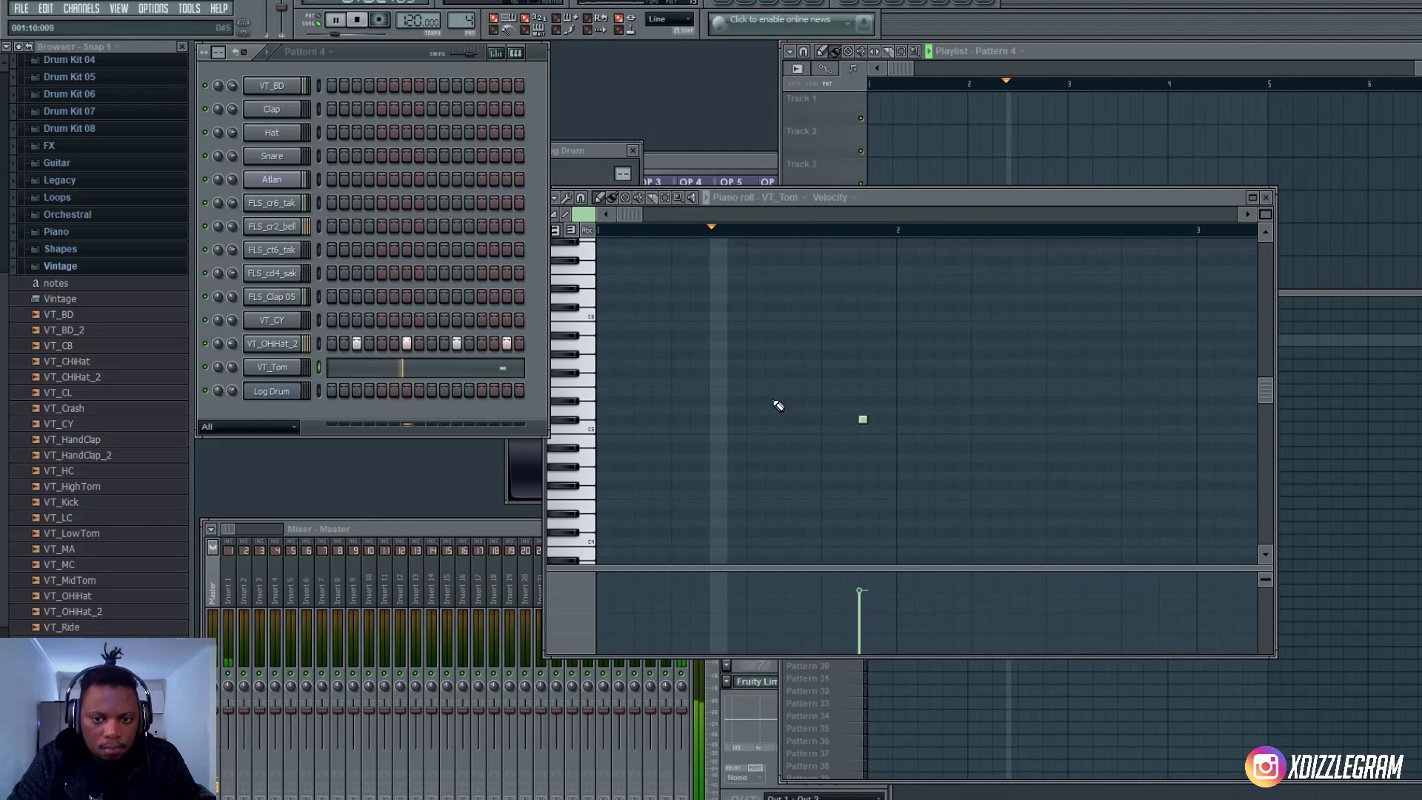
{"action": "left_click_drag", "start_coordinate": [862, 423], "coordinate": [860, 409]}
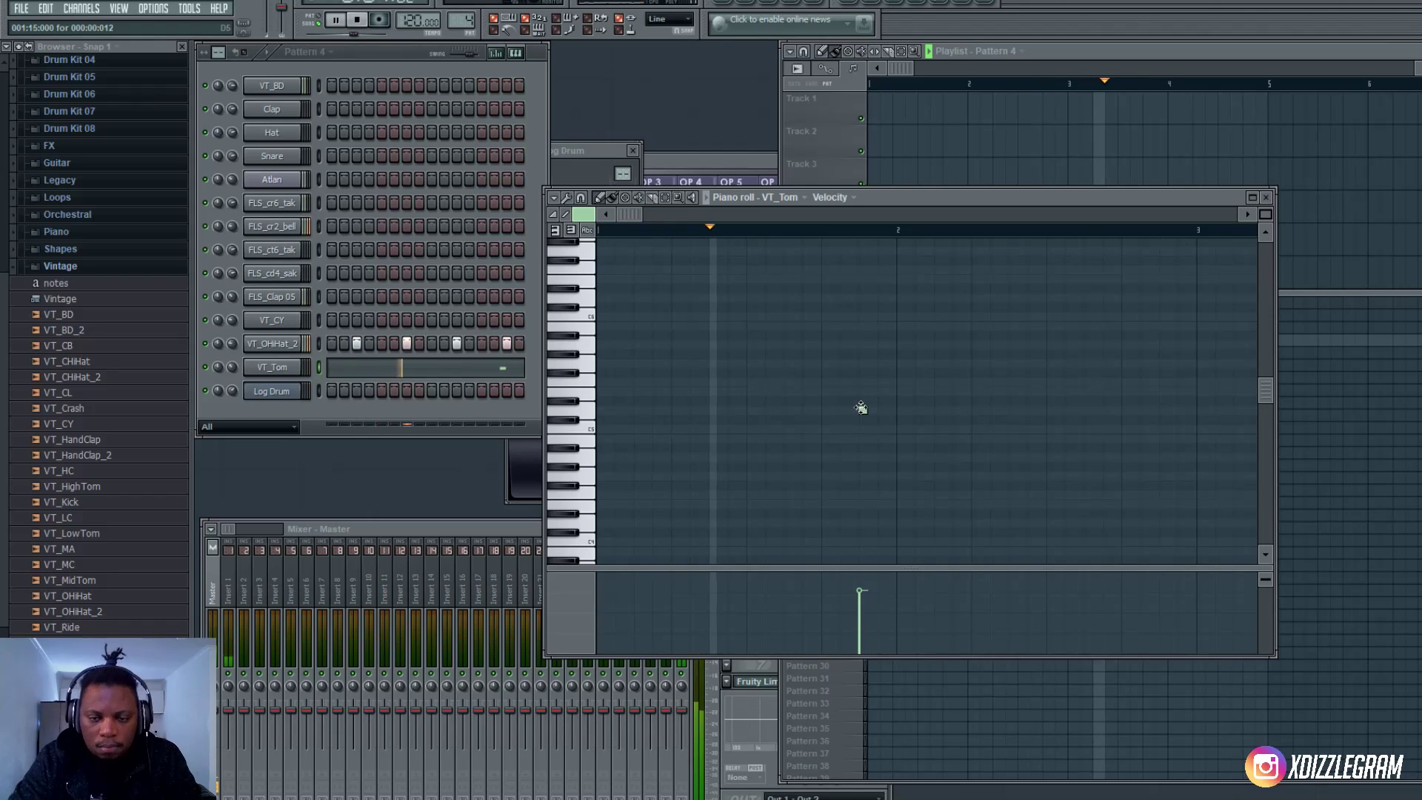
- In Pattern 4, lower the VT_Tom note at step 15 of bar 1 by one semitone and stop playback
{"action": "left_click", "coordinate": [230, 369]}
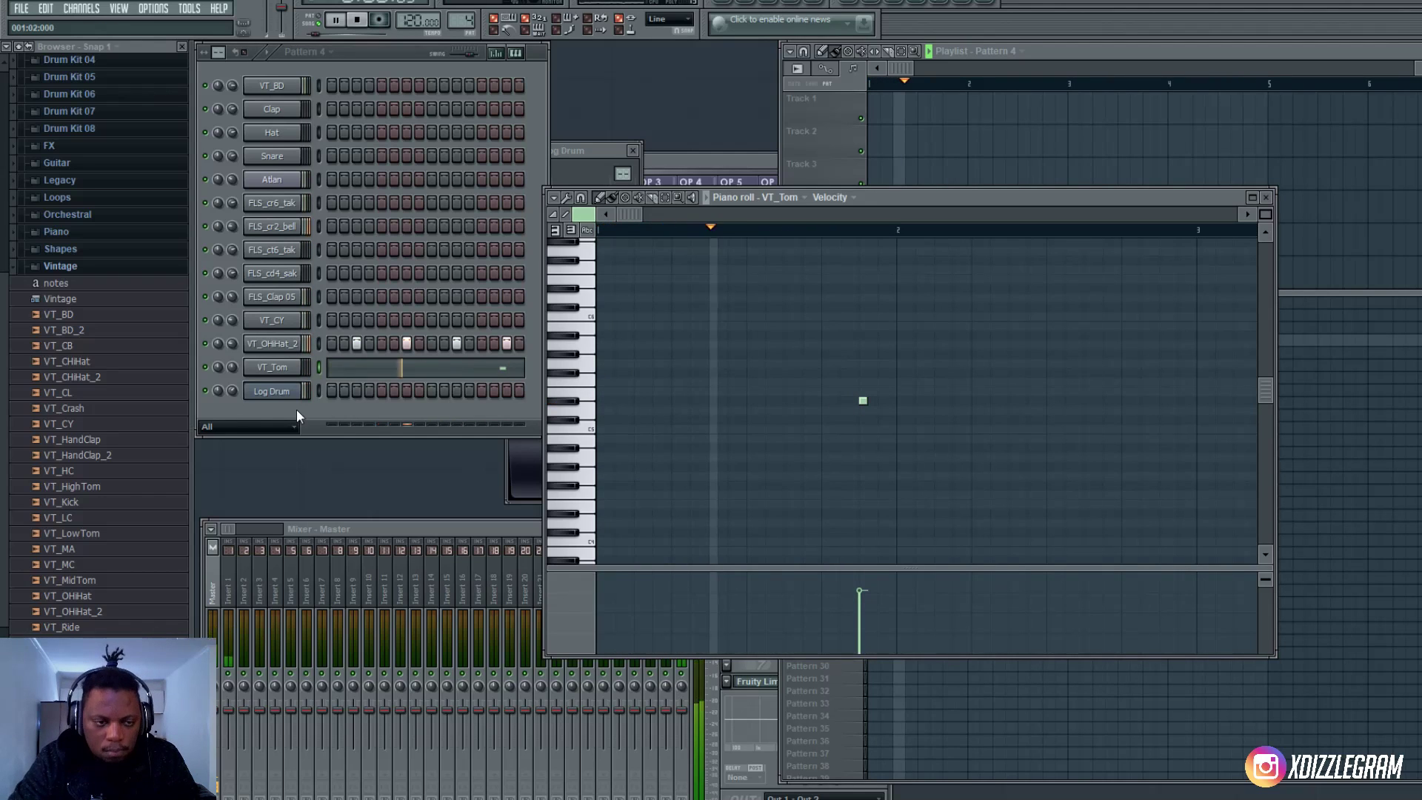
{"action": "left_click", "coordinate": [234, 391]}
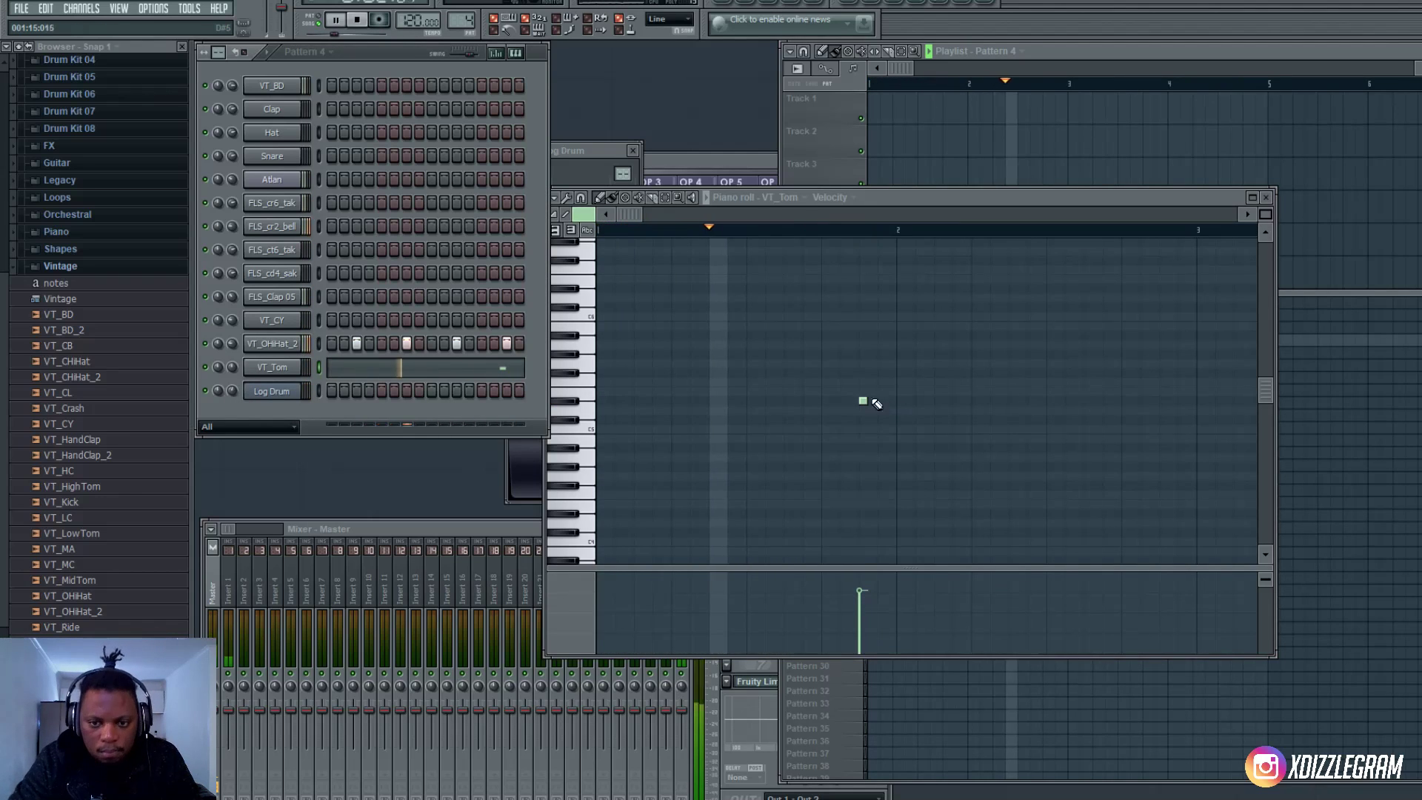
{"action": "left_click_drag", "start_coordinate": [862, 400], "coordinate": [862, 411]}
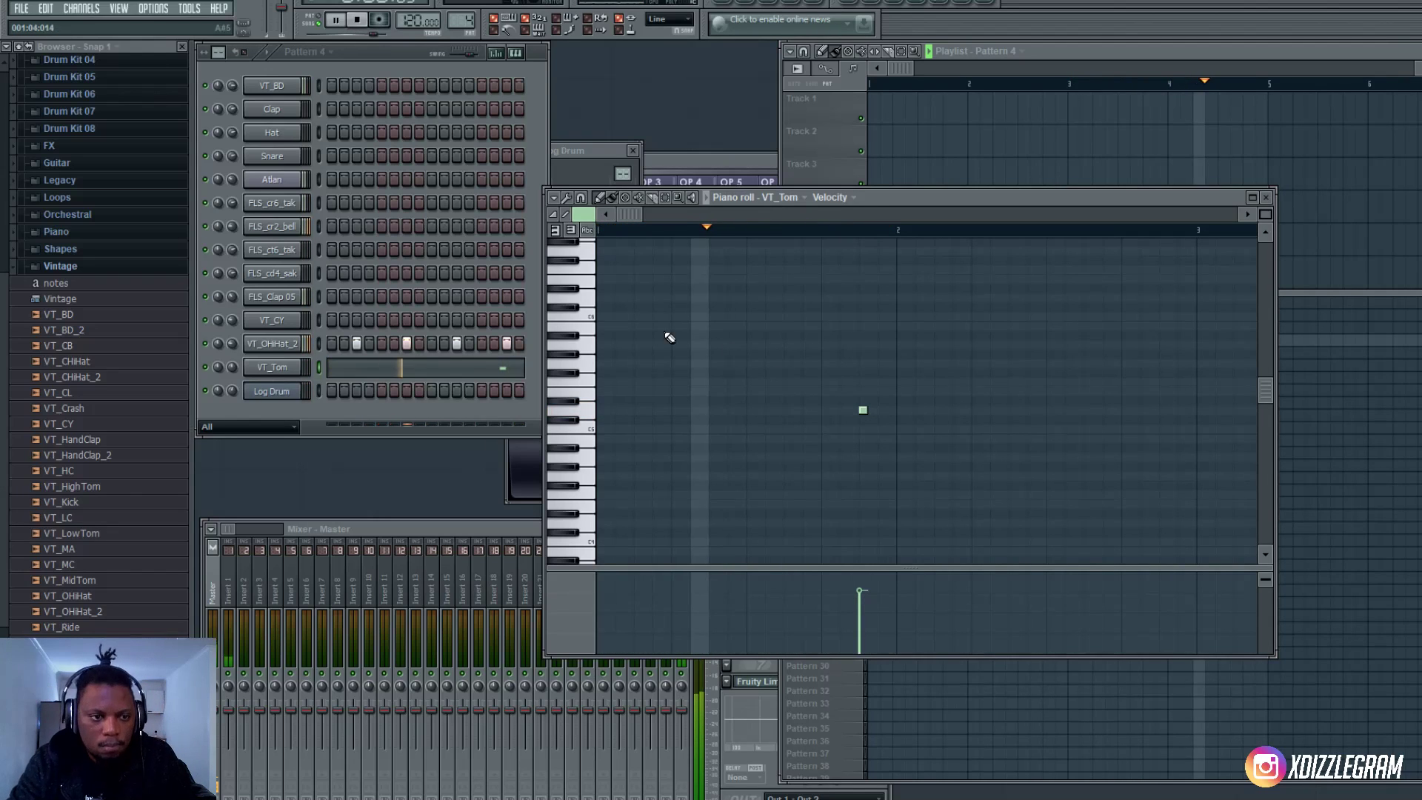
{"action": "left_click", "coordinate": [389, 59]}
{"action": "key", "text": "space"}
- Switch to Pattern 1 and add a Sytrus channel
{"action": "key", "text": "F4"}
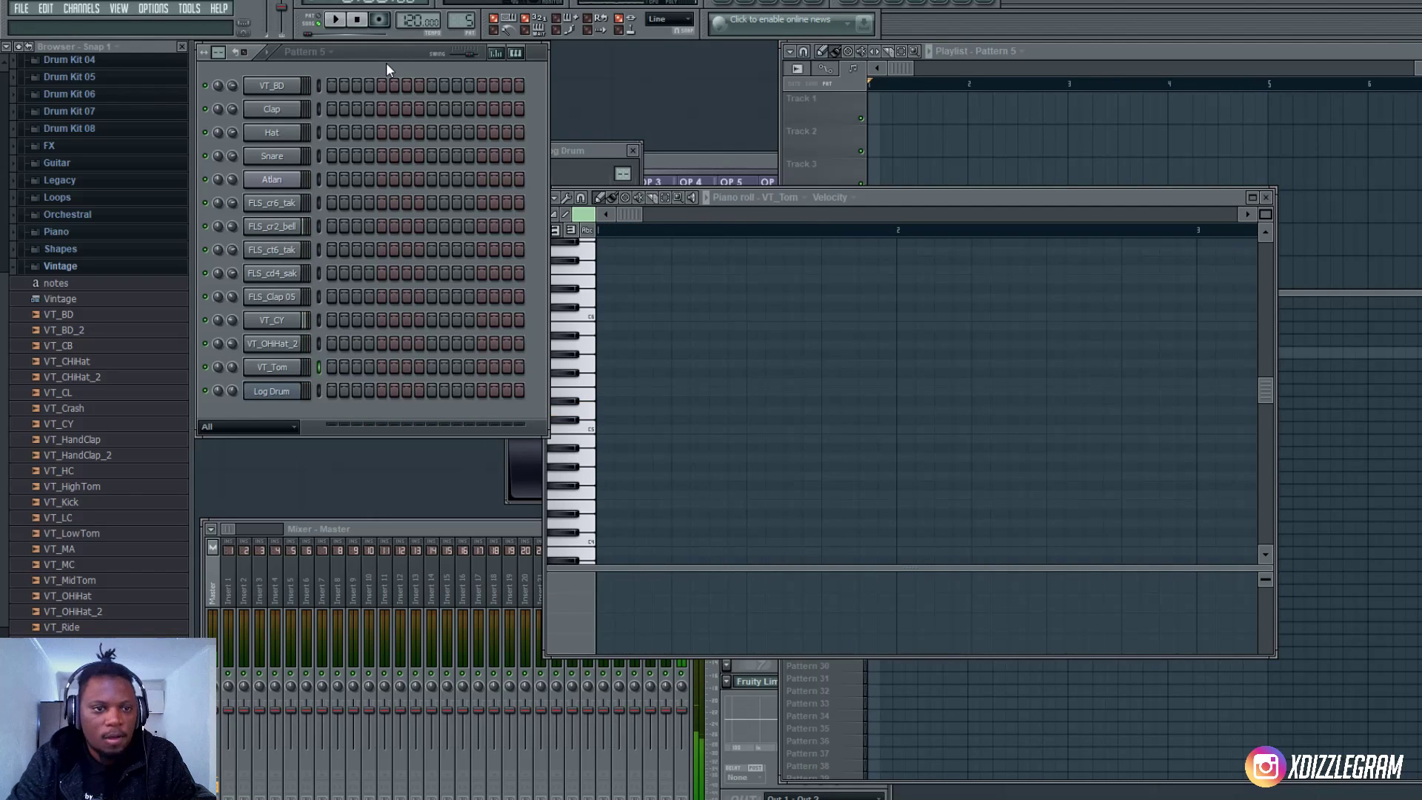
{"action": "key", "text": "2"}
{"action": "key", "text": "1"}
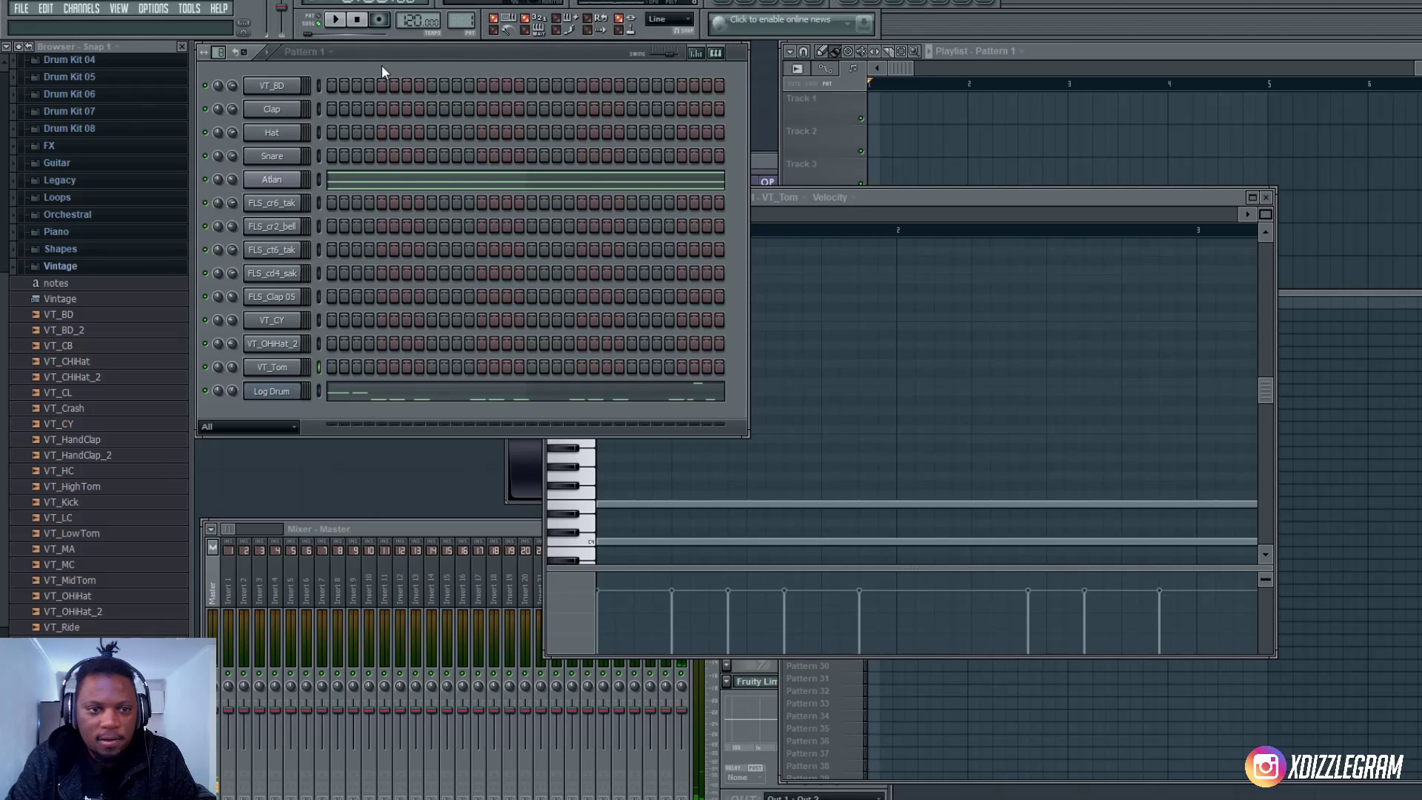
{"action": "left_click", "coordinate": [108, 12]}
{"action": "mouse_move", "coordinate": [113, 25]}
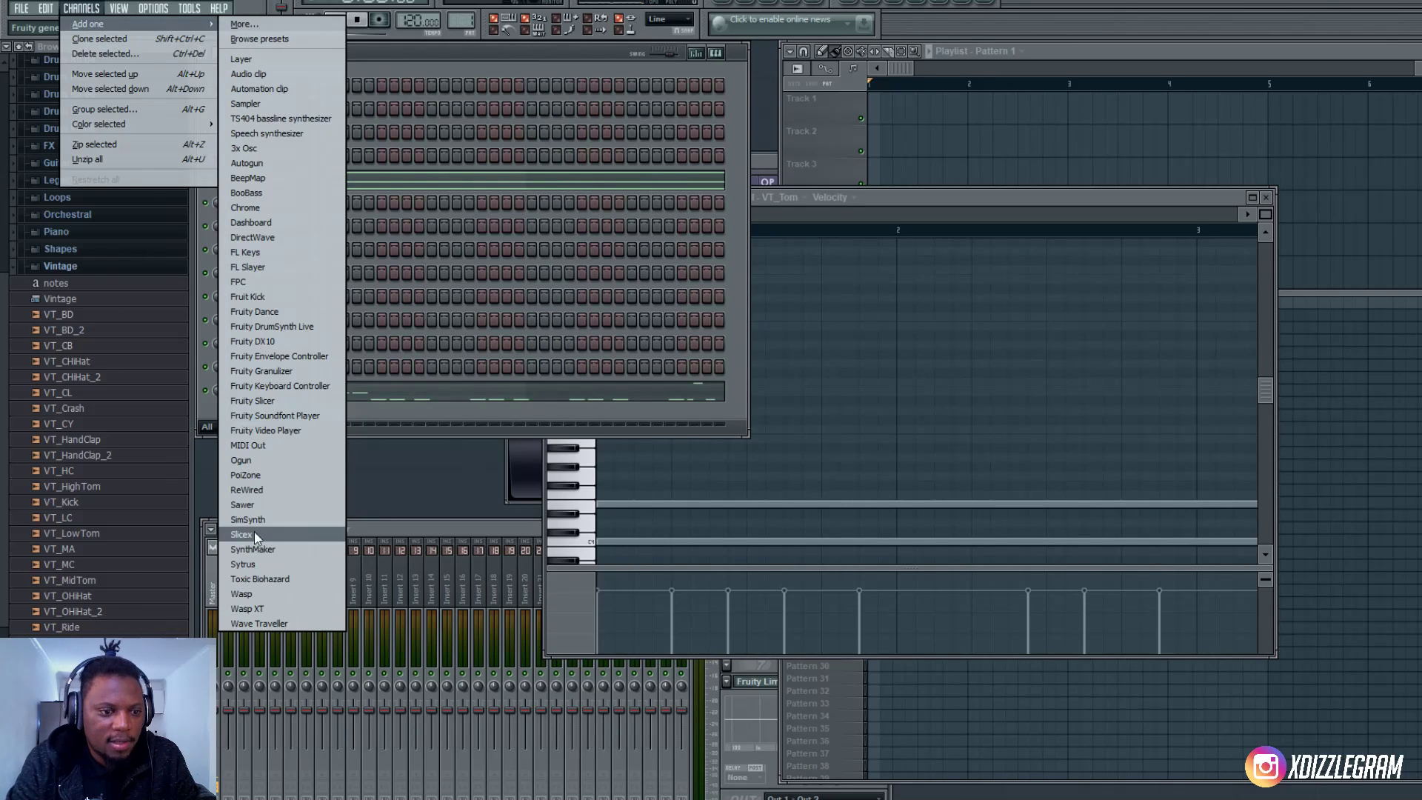
{"action": "left_click", "coordinate": [244, 564]}
{"action": "left_click_drag", "start_coordinate": [633, 372], "coordinate": [894, 178]}
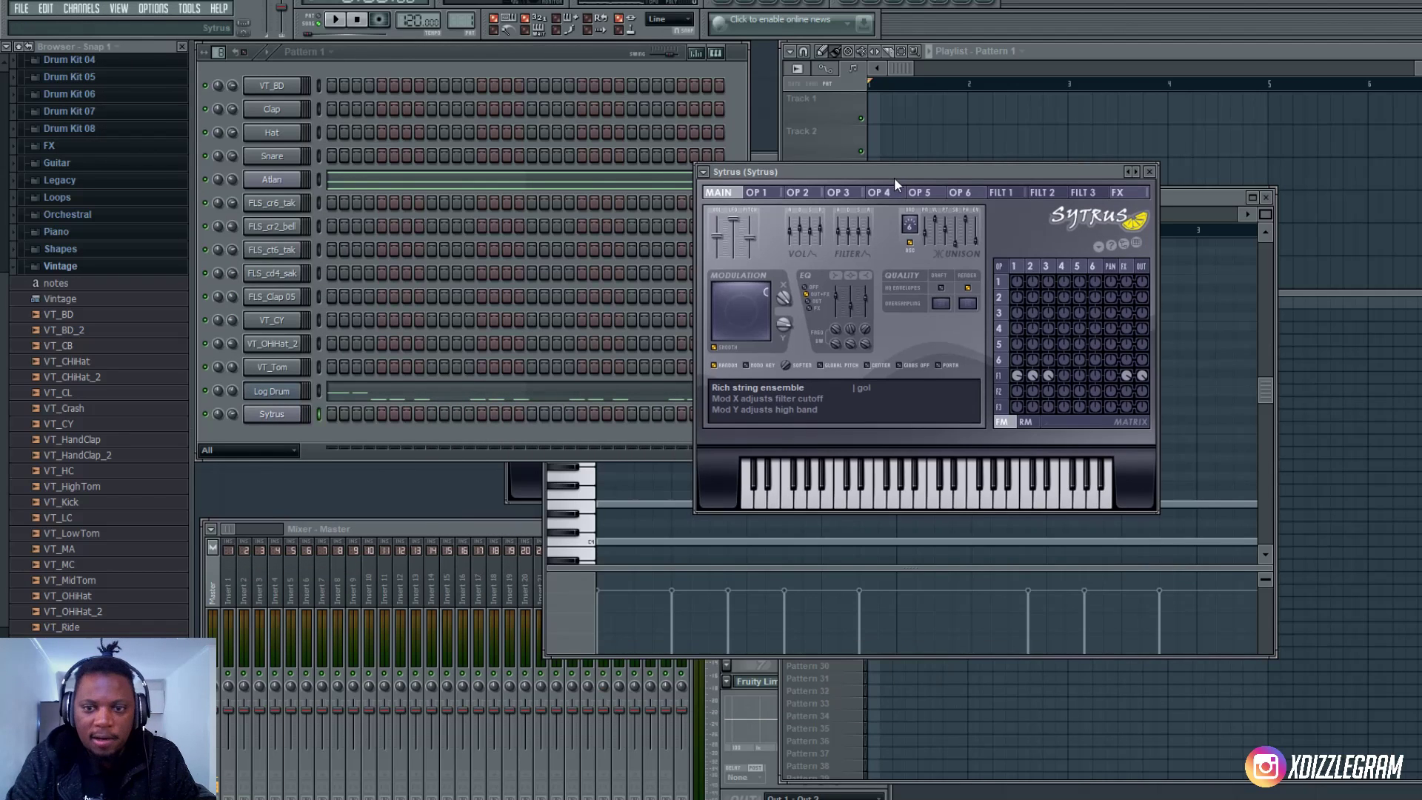
- Load the Chip 3 preset into the new Sytrus channel and copy the Atlan pad chord's notes into it
{"action": "left_click", "coordinate": [701, 173]}
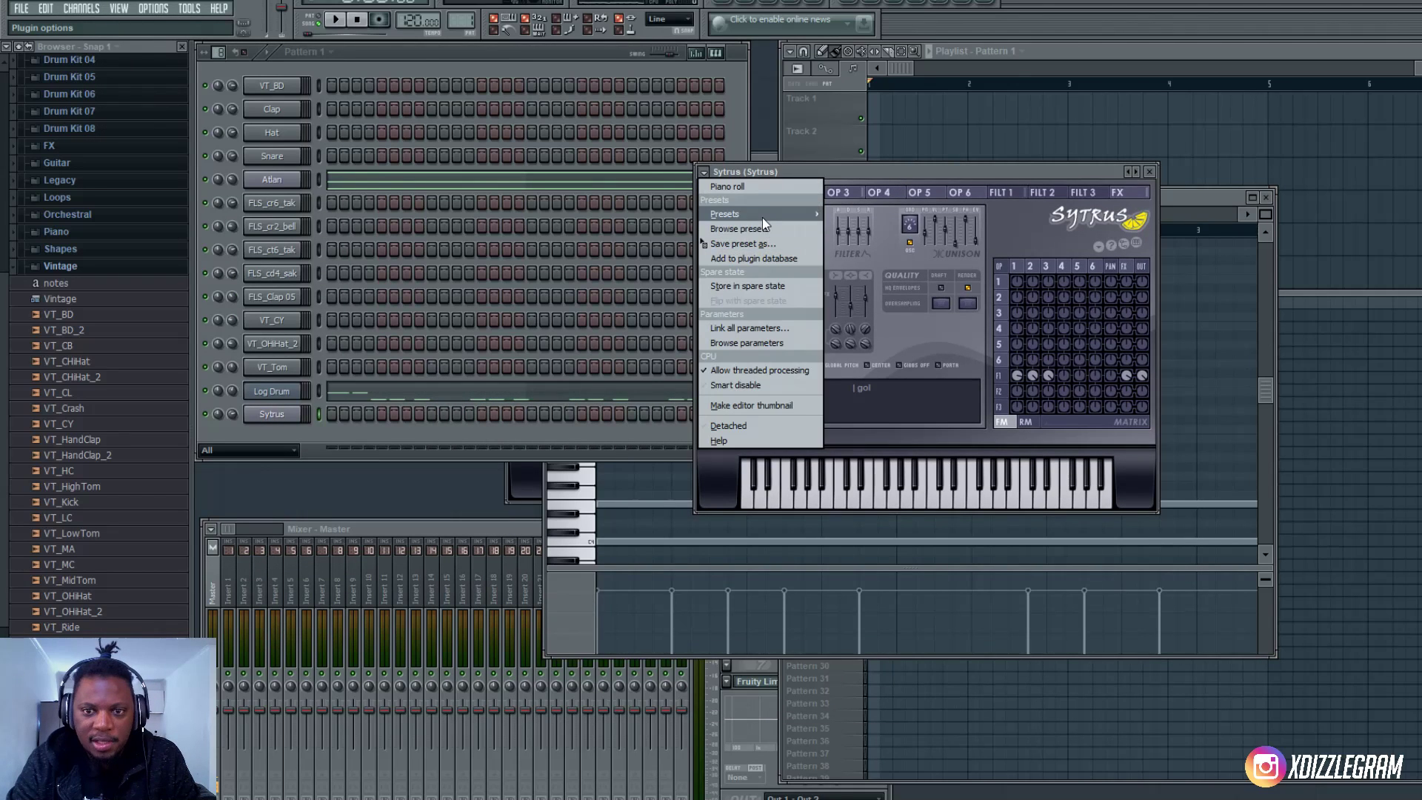
{"action": "mouse_move", "coordinate": [762, 216]}
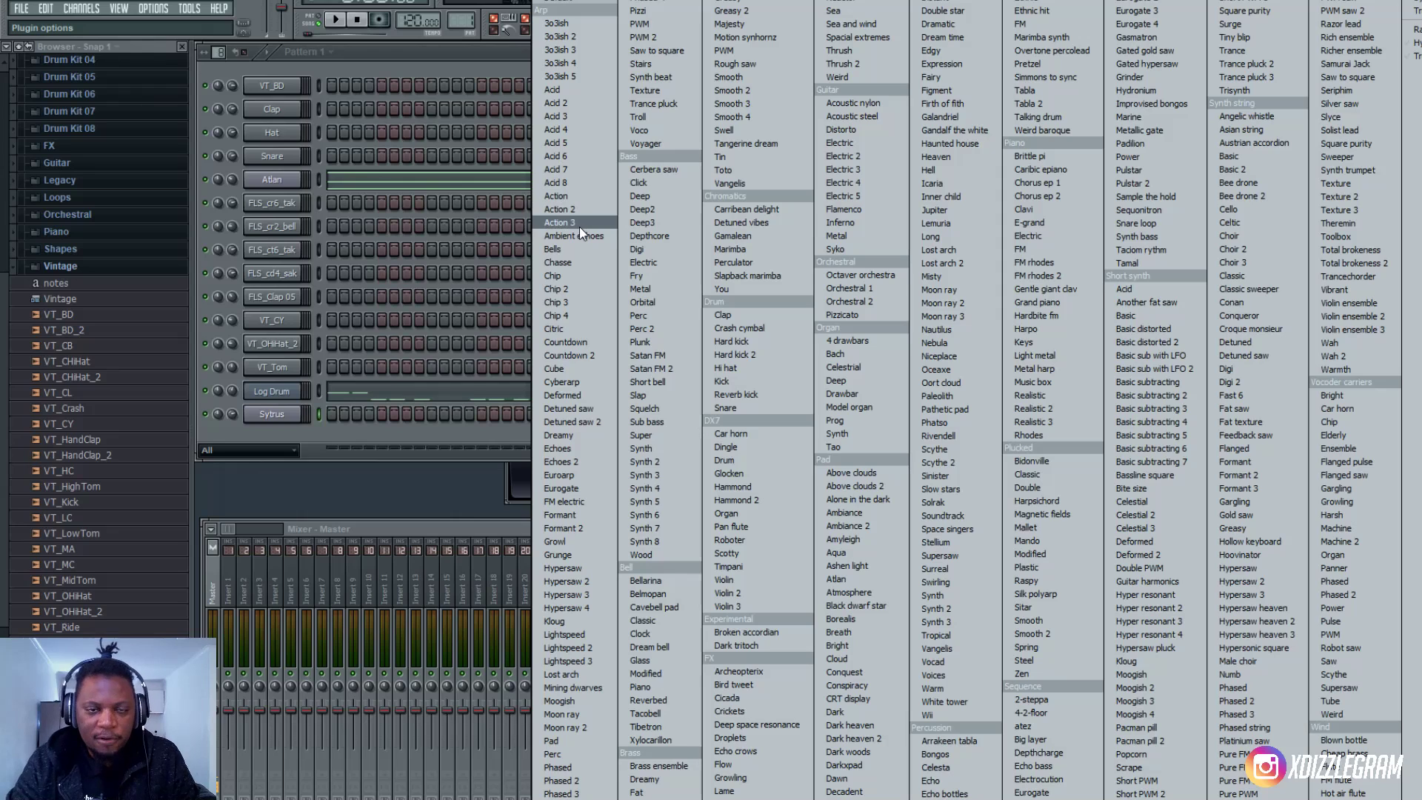
{"action": "left_click", "coordinate": [575, 300]}
{"action": "left_click", "coordinate": [323, 181]}
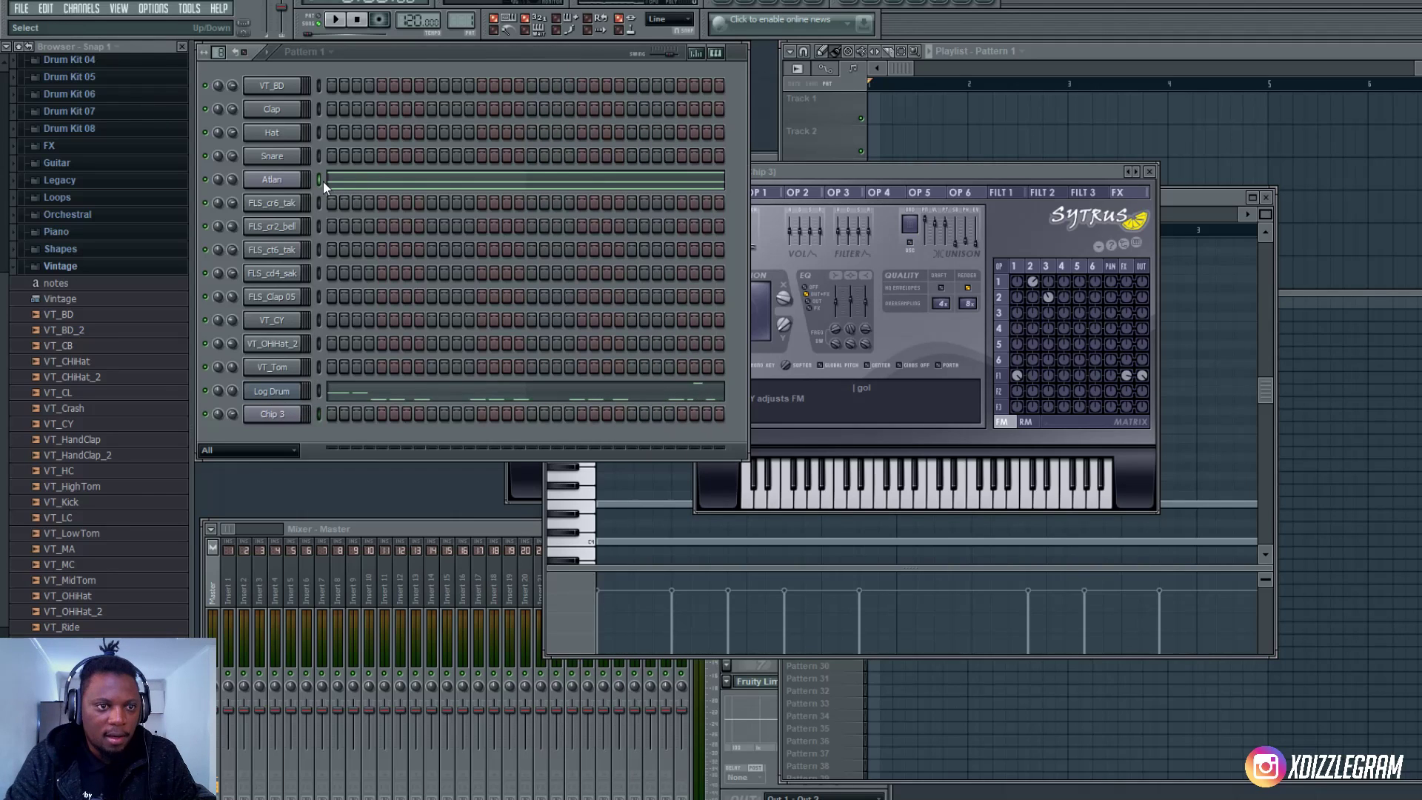
{"action": "left_click", "coordinate": [318, 412]}
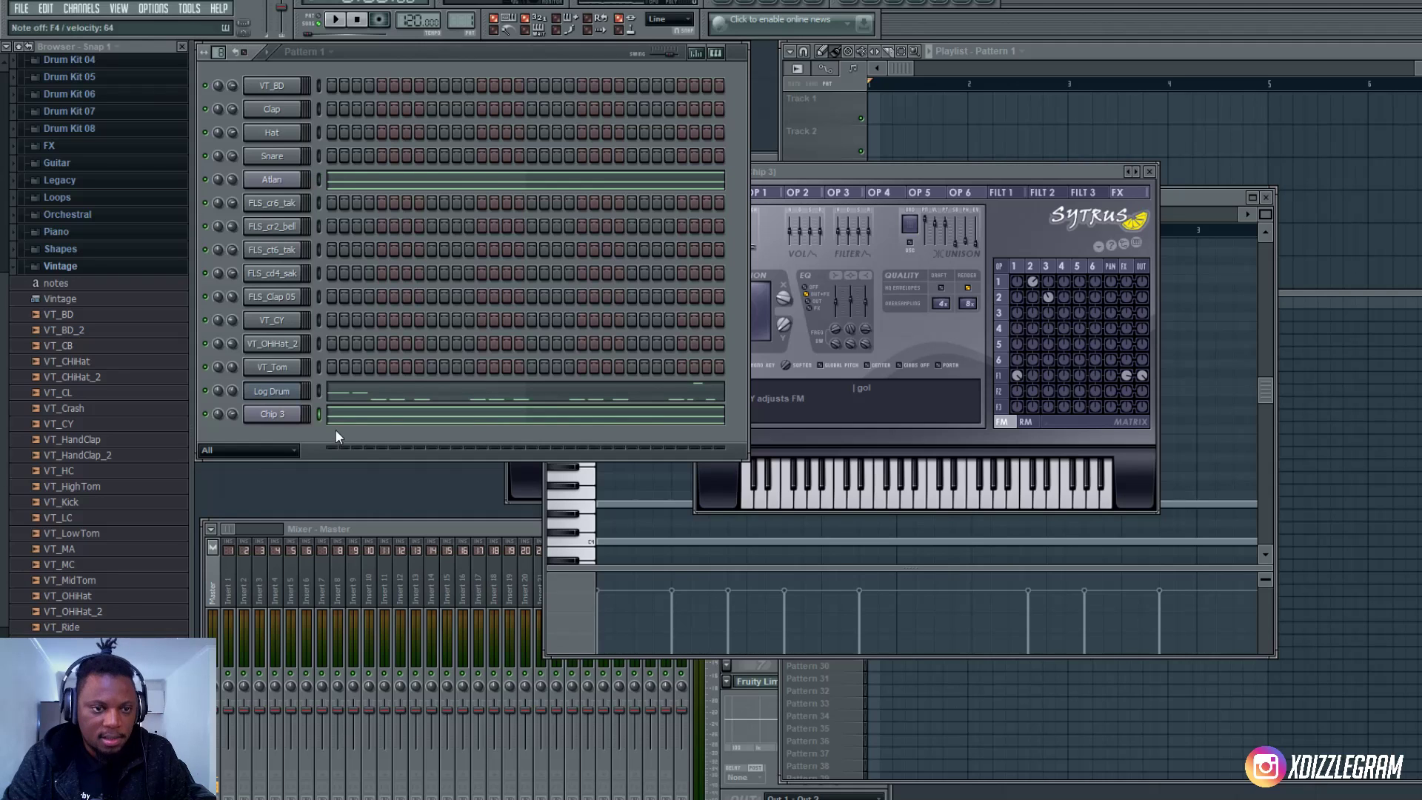
- Lower the new Sytrus channel's volume to about 34% and audition the preceding presets during playback, settling on Chasse
{"action": "key", "text": "space"}
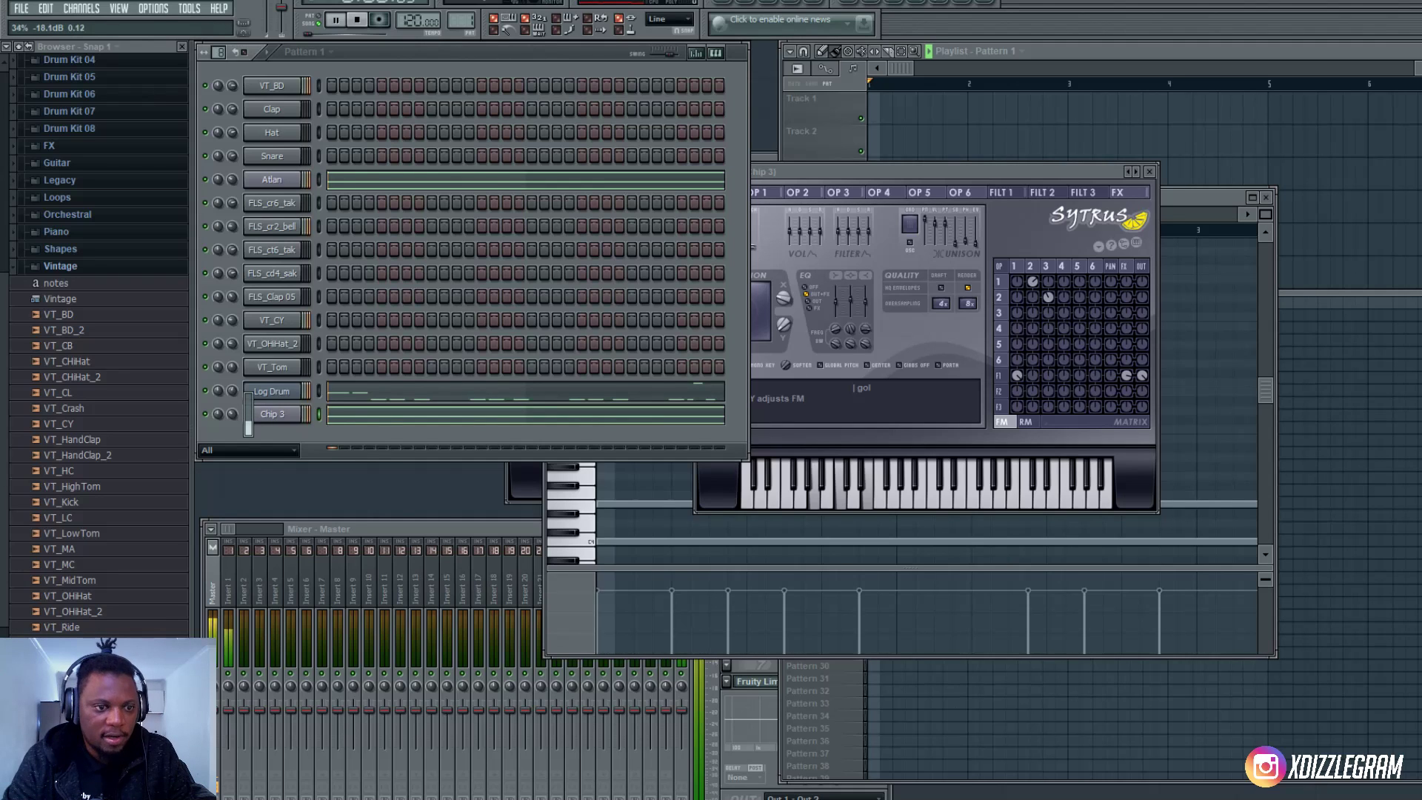
{"action": "left_click", "coordinate": [486, 422]}
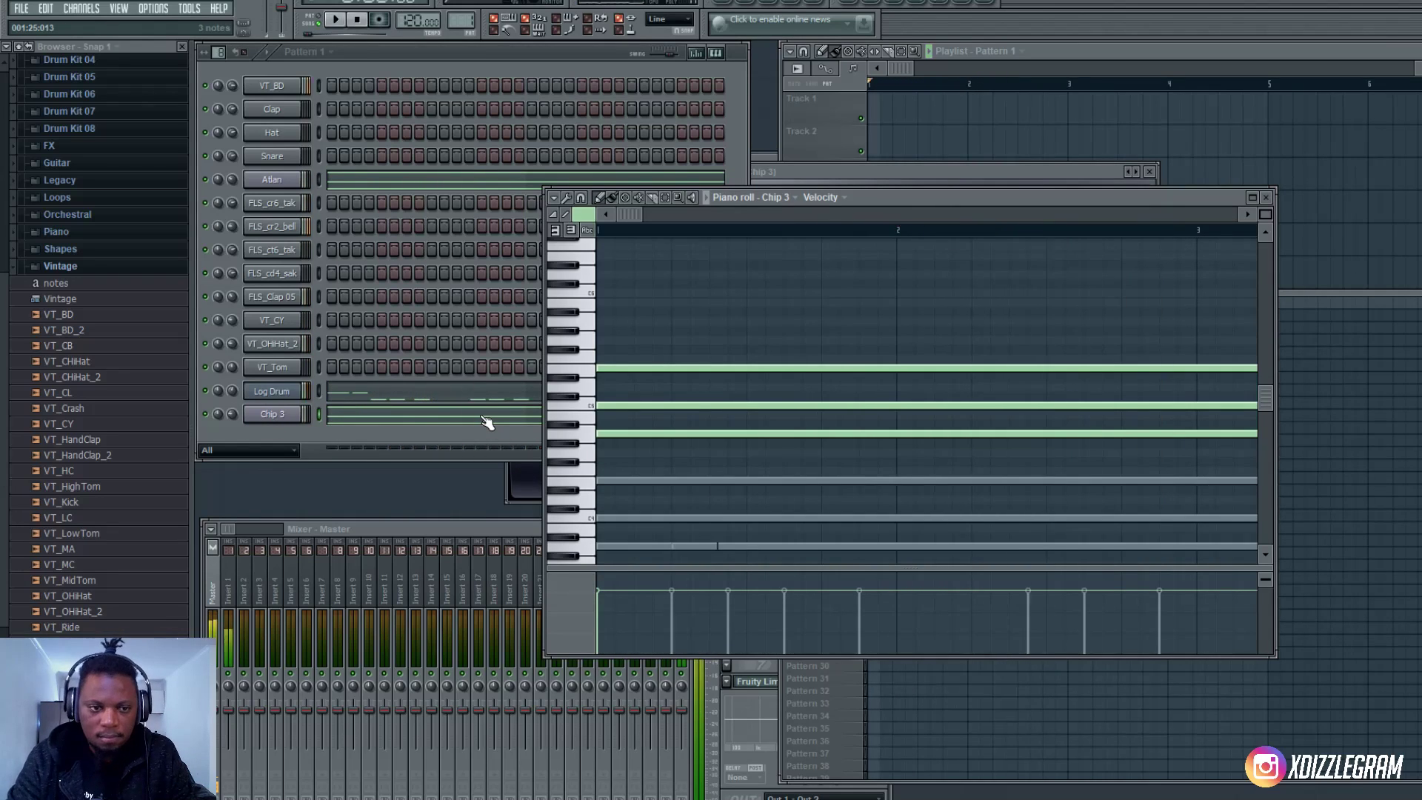
{"action": "left_click", "coordinate": [271, 414]}
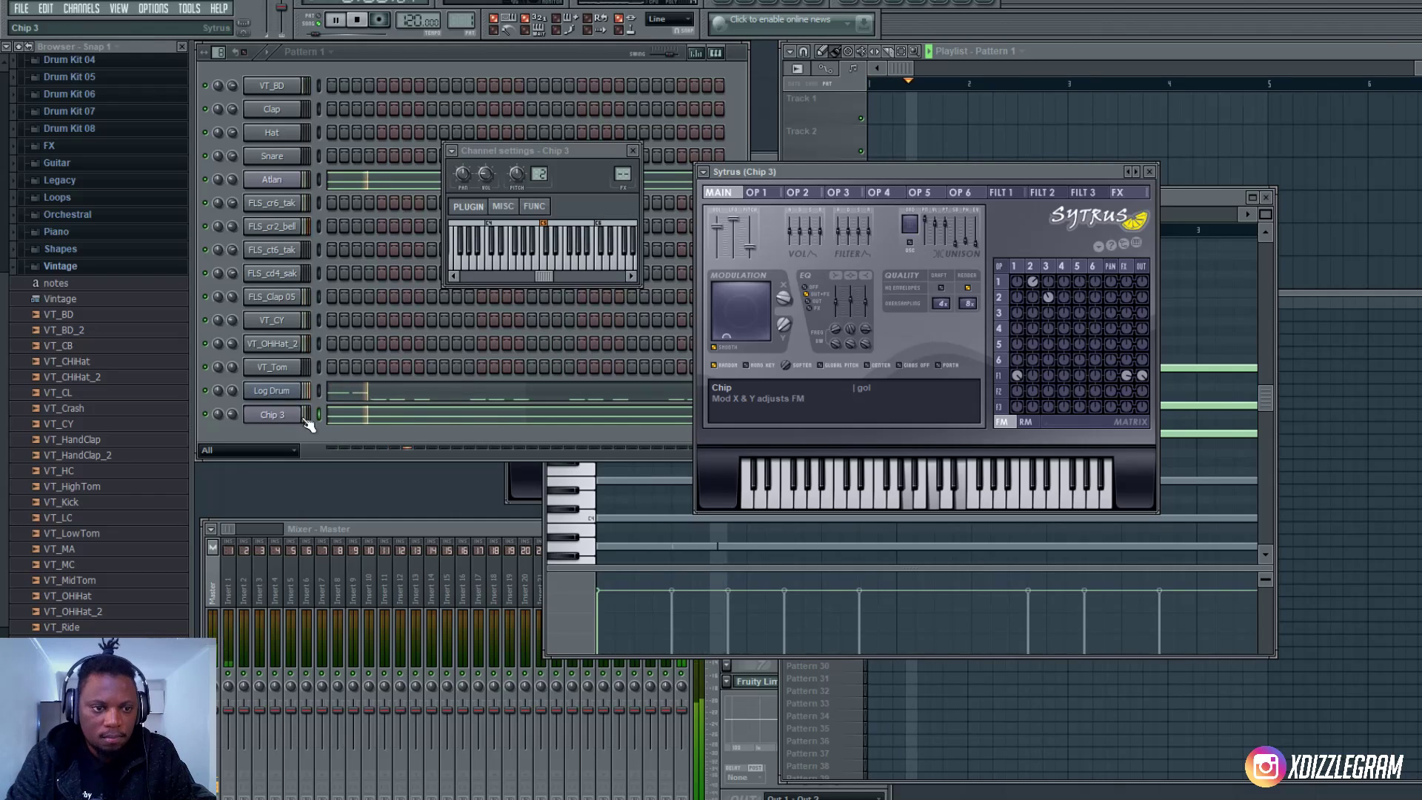
{"action": "left_click", "coordinate": [1127, 173]}
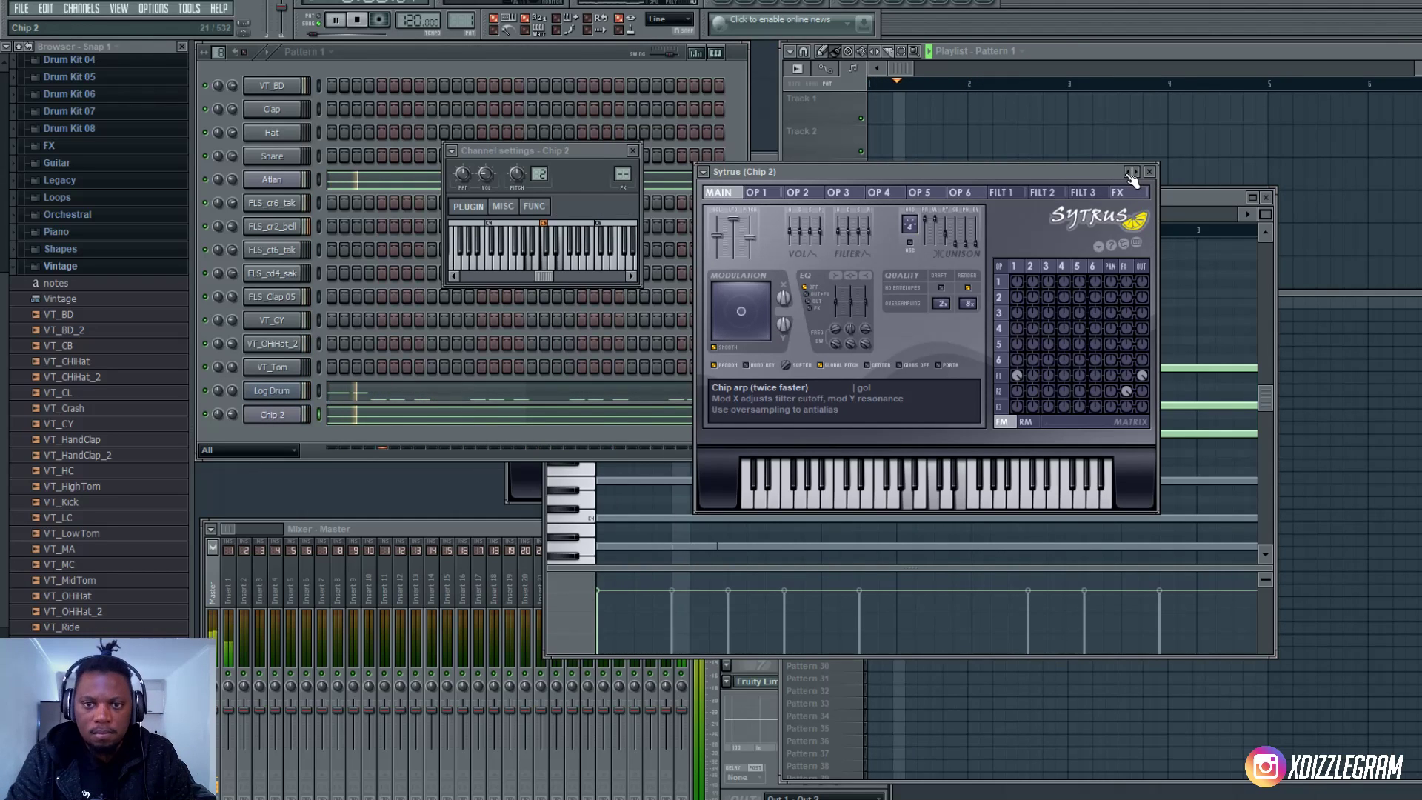
{"action": "left_click", "coordinate": [1128, 173]}
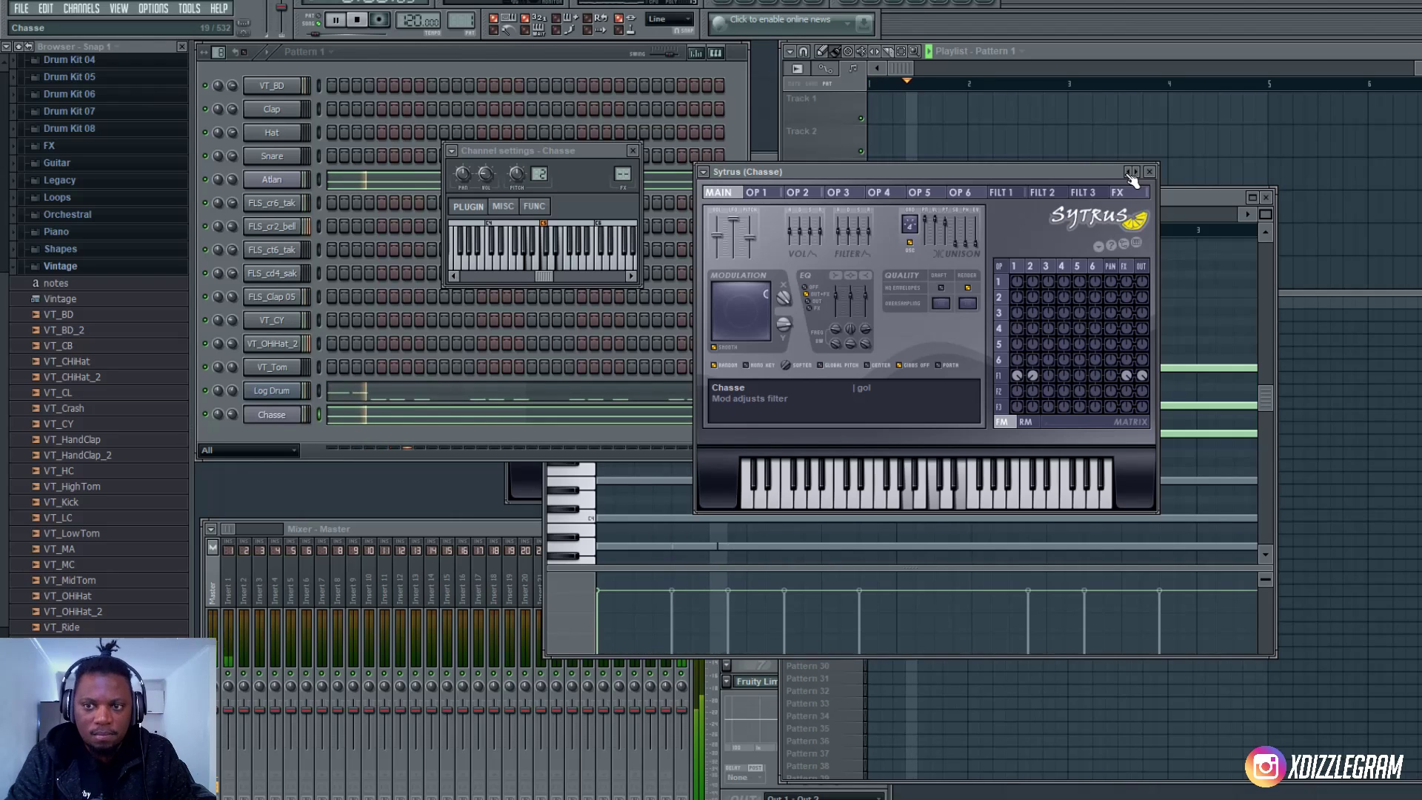
{"action": "left_click", "coordinate": [1128, 172]}
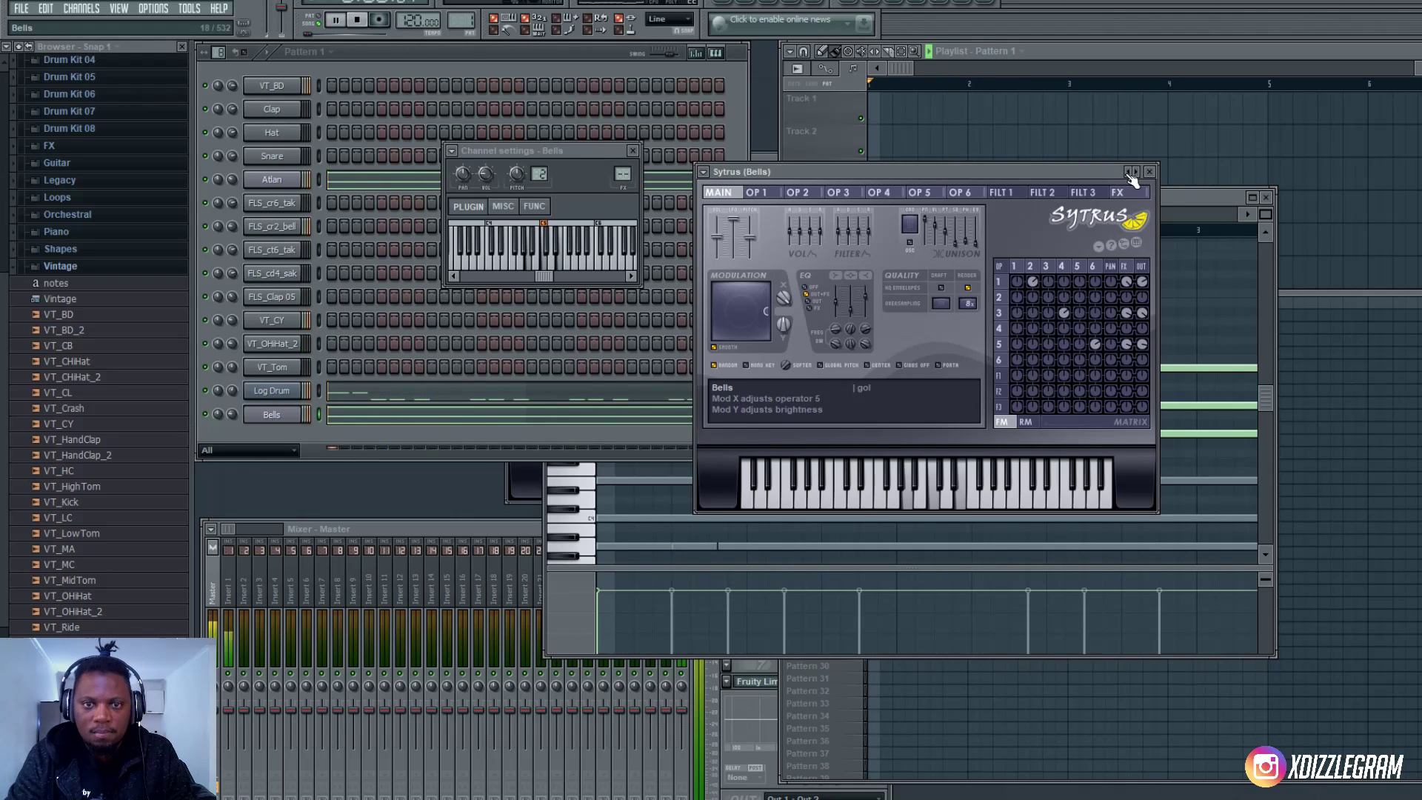
{"action": "left_click", "coordinate": [1135, 171]}
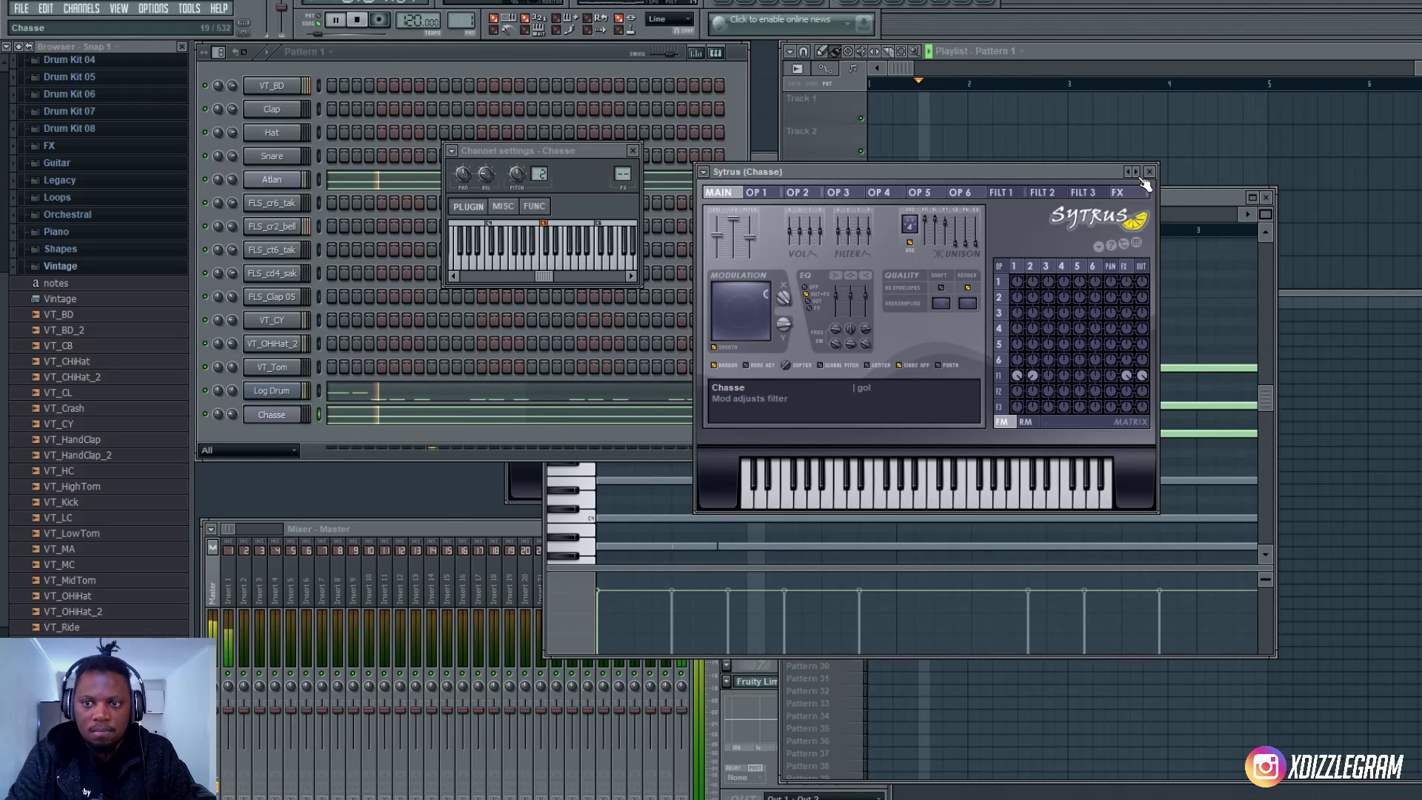
- Set the cutoff of Chasse's Filter 2 to 27%, show its Filter 1 settings, and stop playback
{"action": "left_click", "coordinate": [1042, 192]}
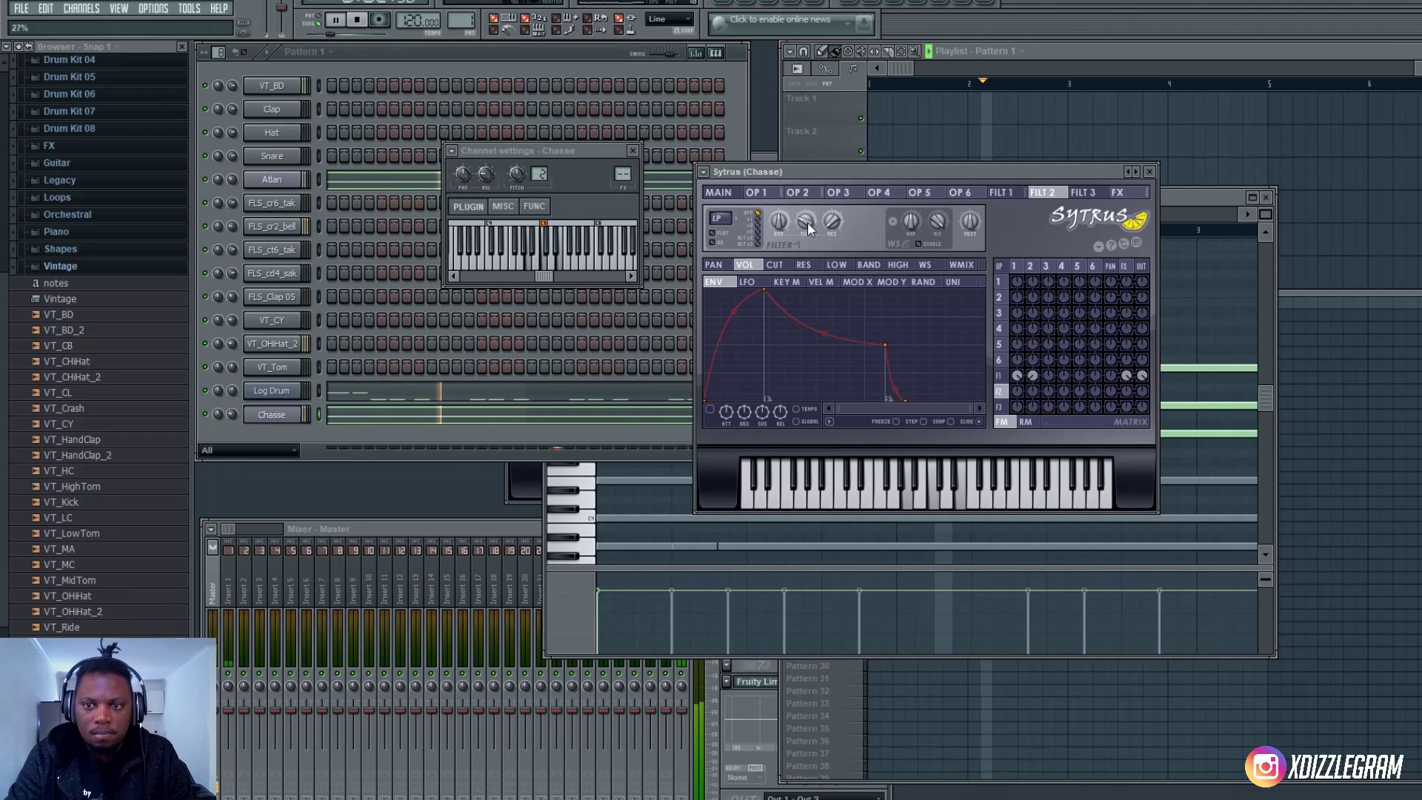
{"action": "left_click", "coordinate": [1003, 193]}
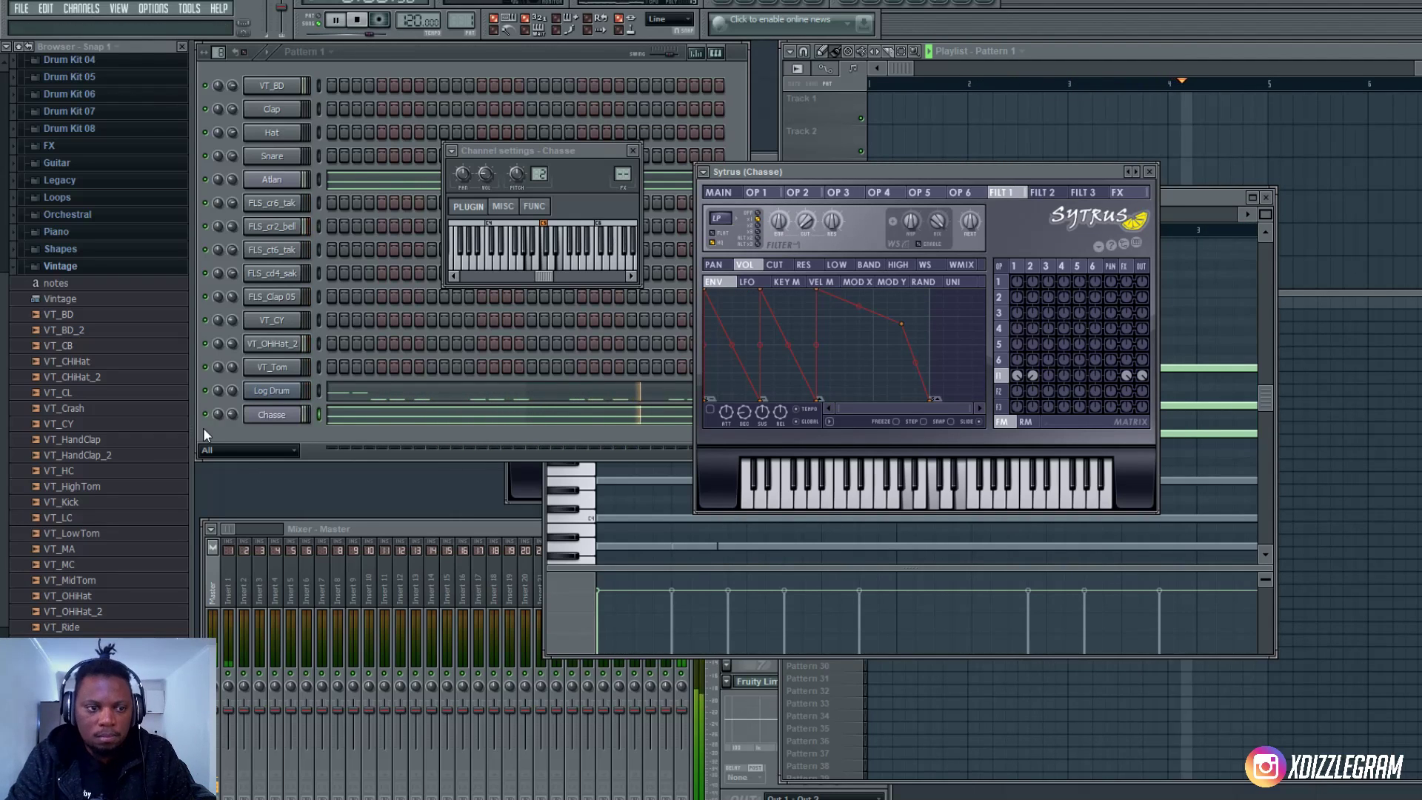
{"action": "left_click", "coordinate": [633, 150]}
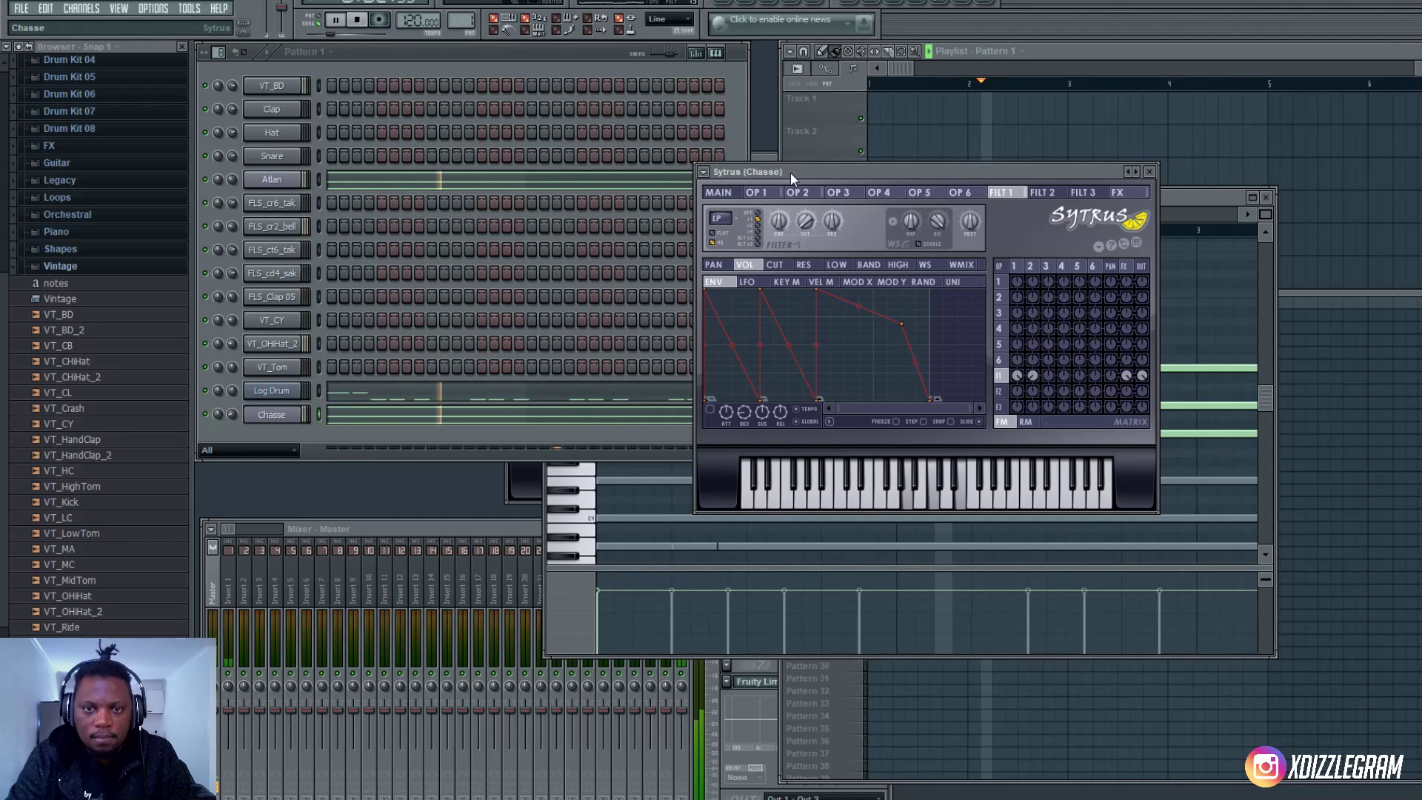
{"action": "left_click_drag", "start_coordinate": [789, 172], "coordinate": [842, 317]}
{"action": "key", "text": "space"}
- Route the Chasse channel to mixer track 5 and load Fruity Reeverb 2 in that track's second effect slot
{"action": "left_click", "coordinate": [272, 414]}
{"action": "left_click", "coordinate": [272, 414]}
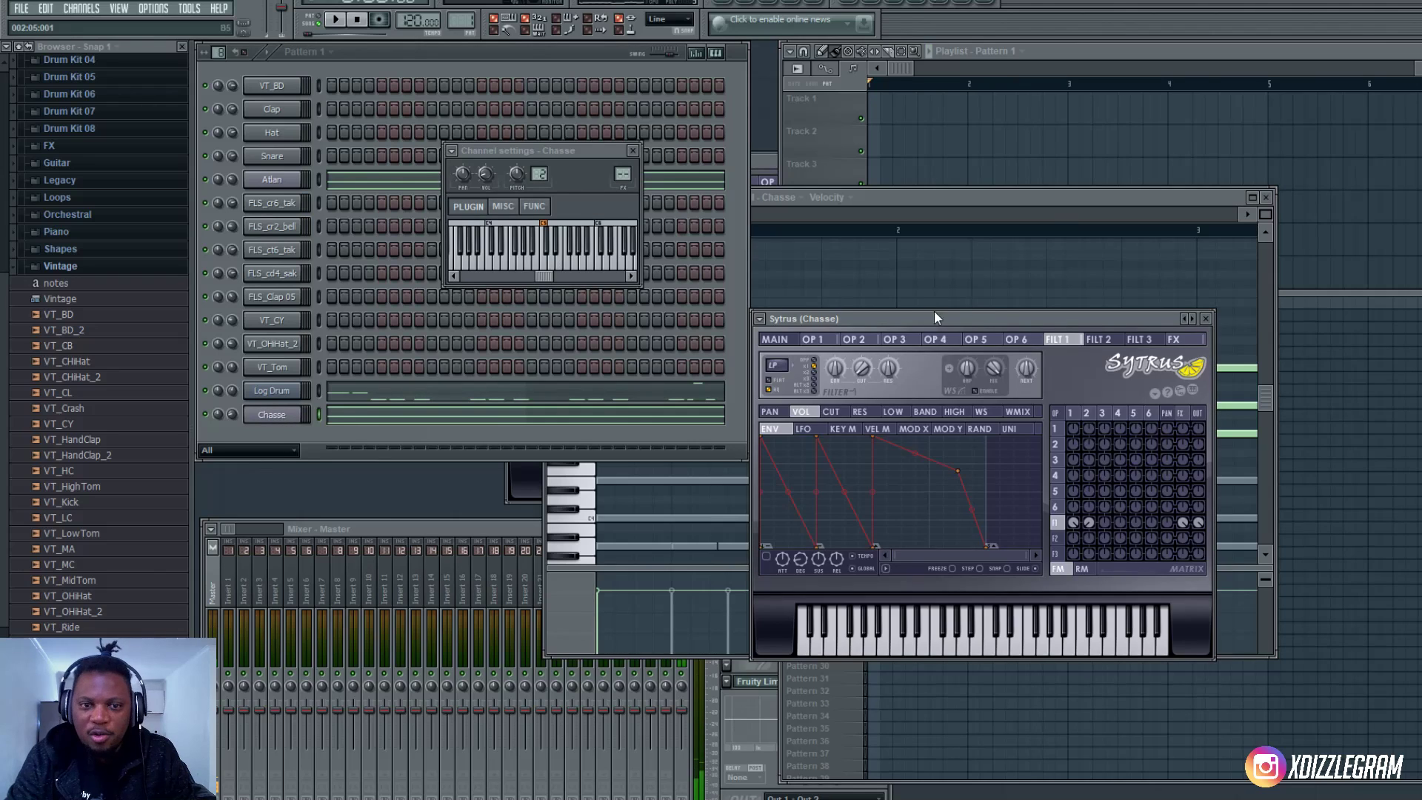
{"action": "left_click_drag", "start_coordinate": [595, 145], "coordinate": [1029, 147]}
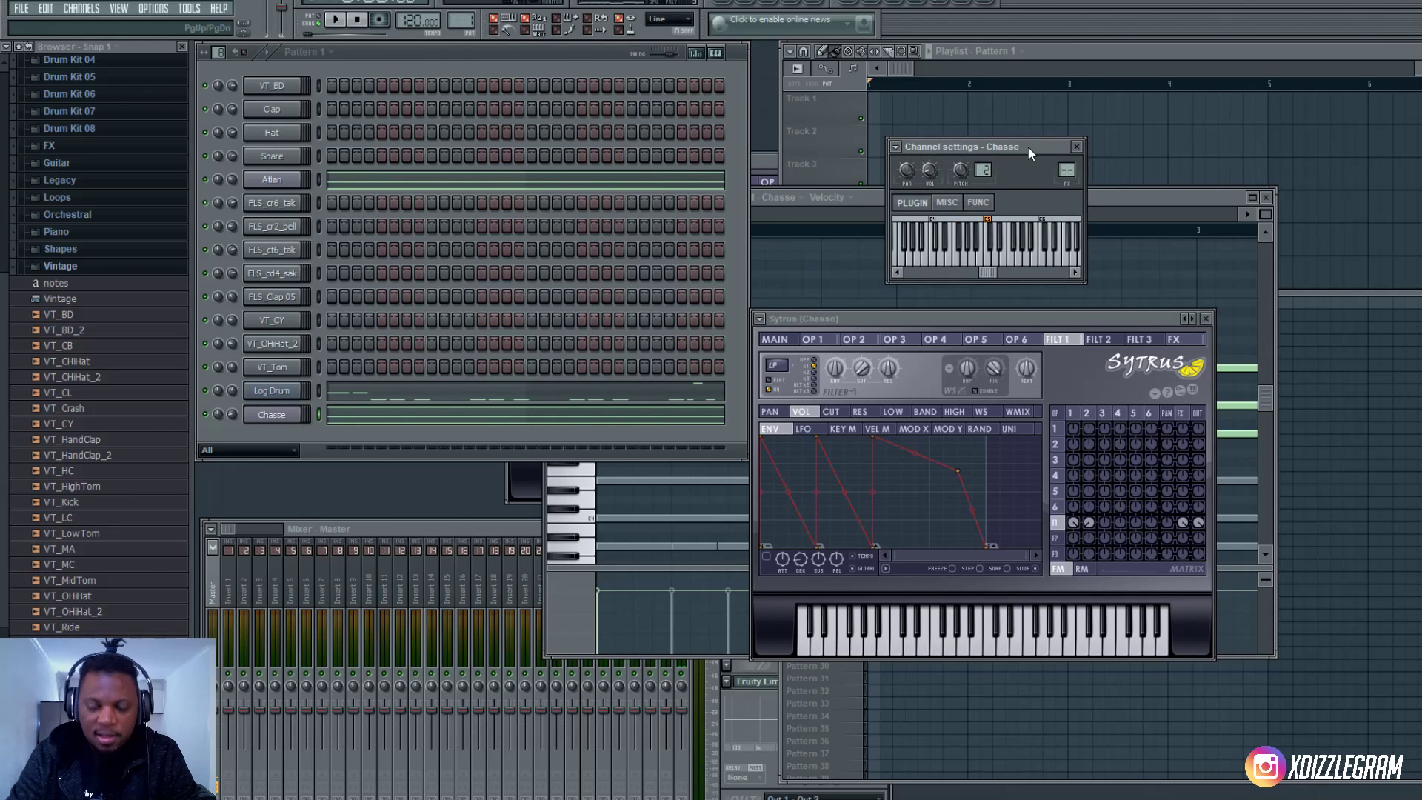
{"action": "key", "text": "ctrl+l"}
{"action": "left_click", "coordinate": [733, 599]}
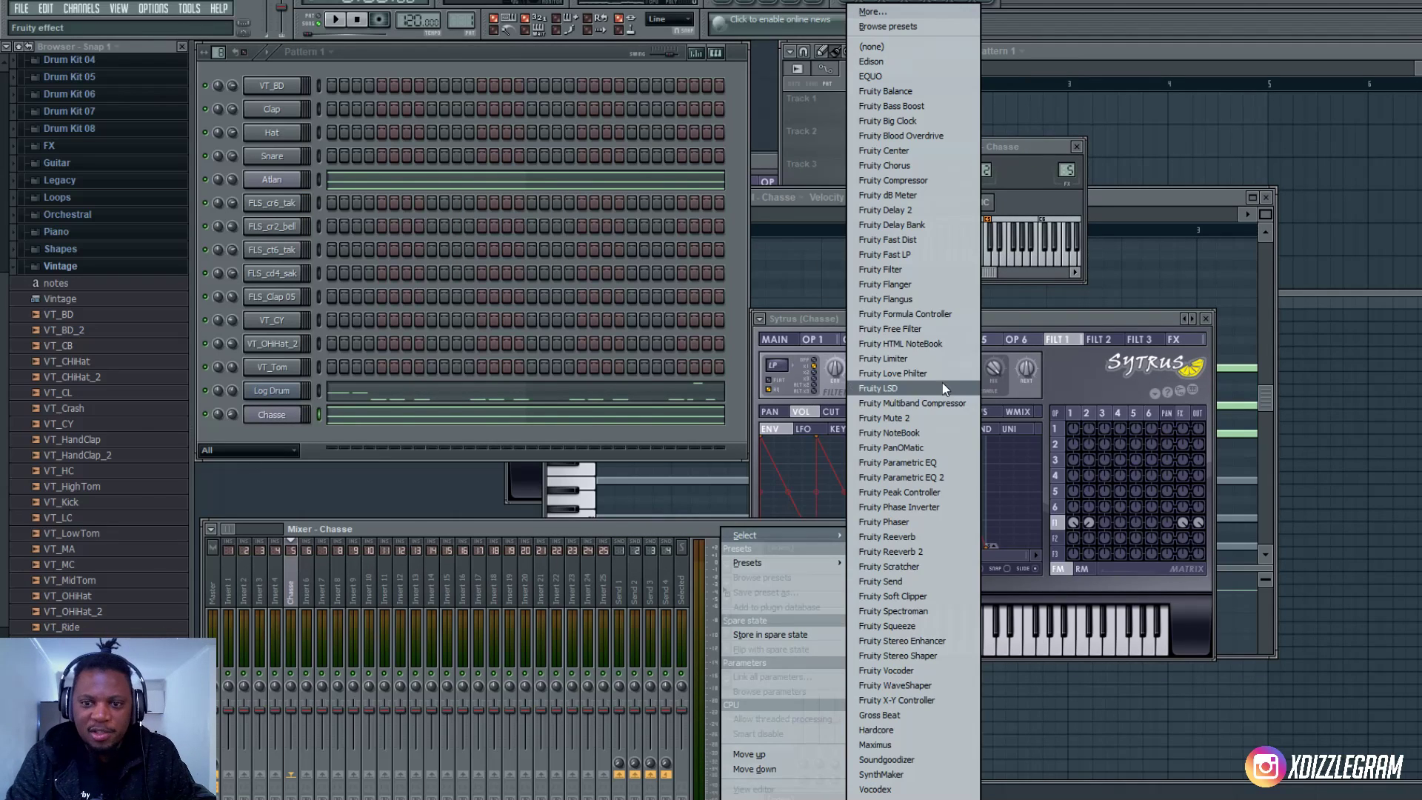
{"action": "left_click", "coordinate": [945, 552]}
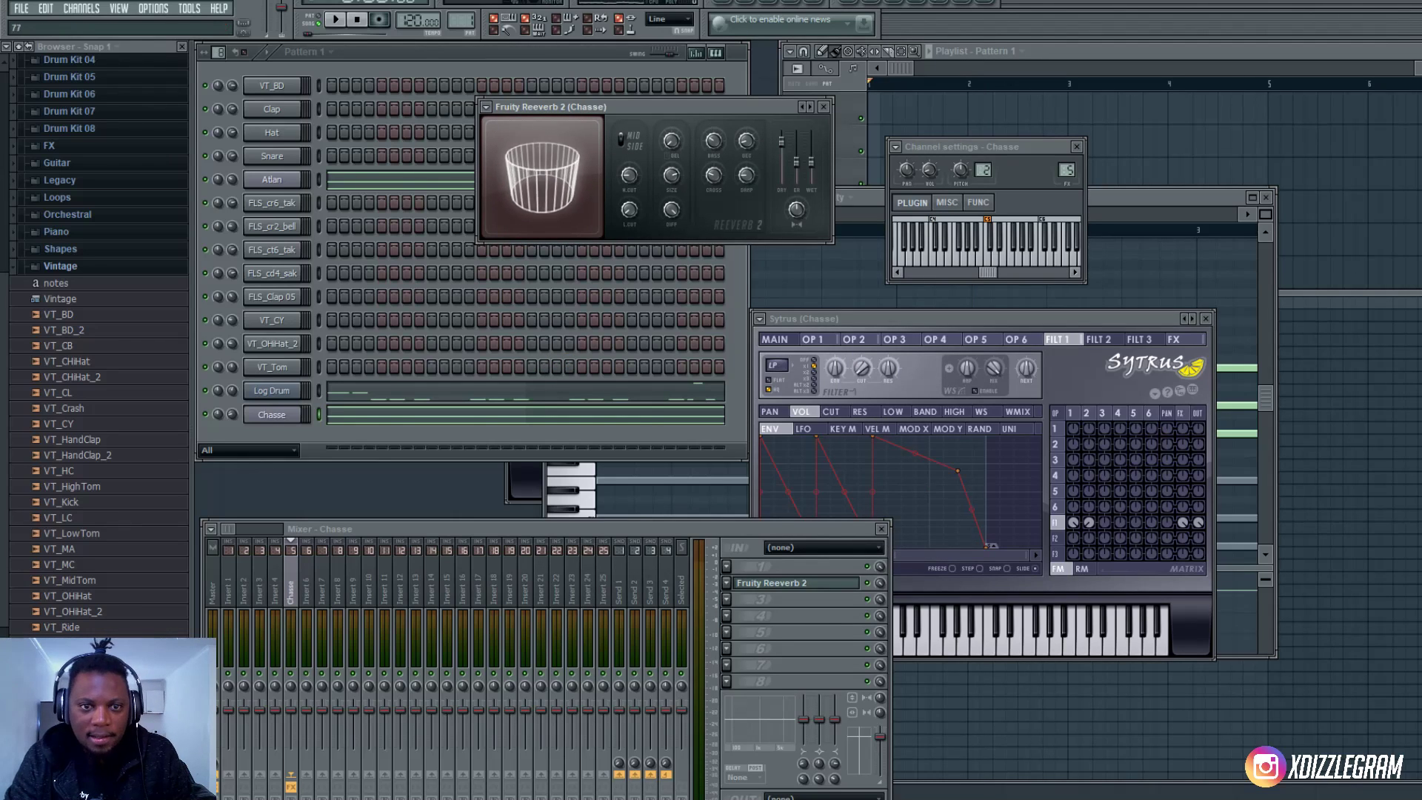
- Adjust the room size and diffusion of Chasse's Fruity Reeverb 2 and play Pattern 1 to audition it
{"action": "left_click_drag", "start_coordinate": [672, 176], "coordinate": [674, 175]}
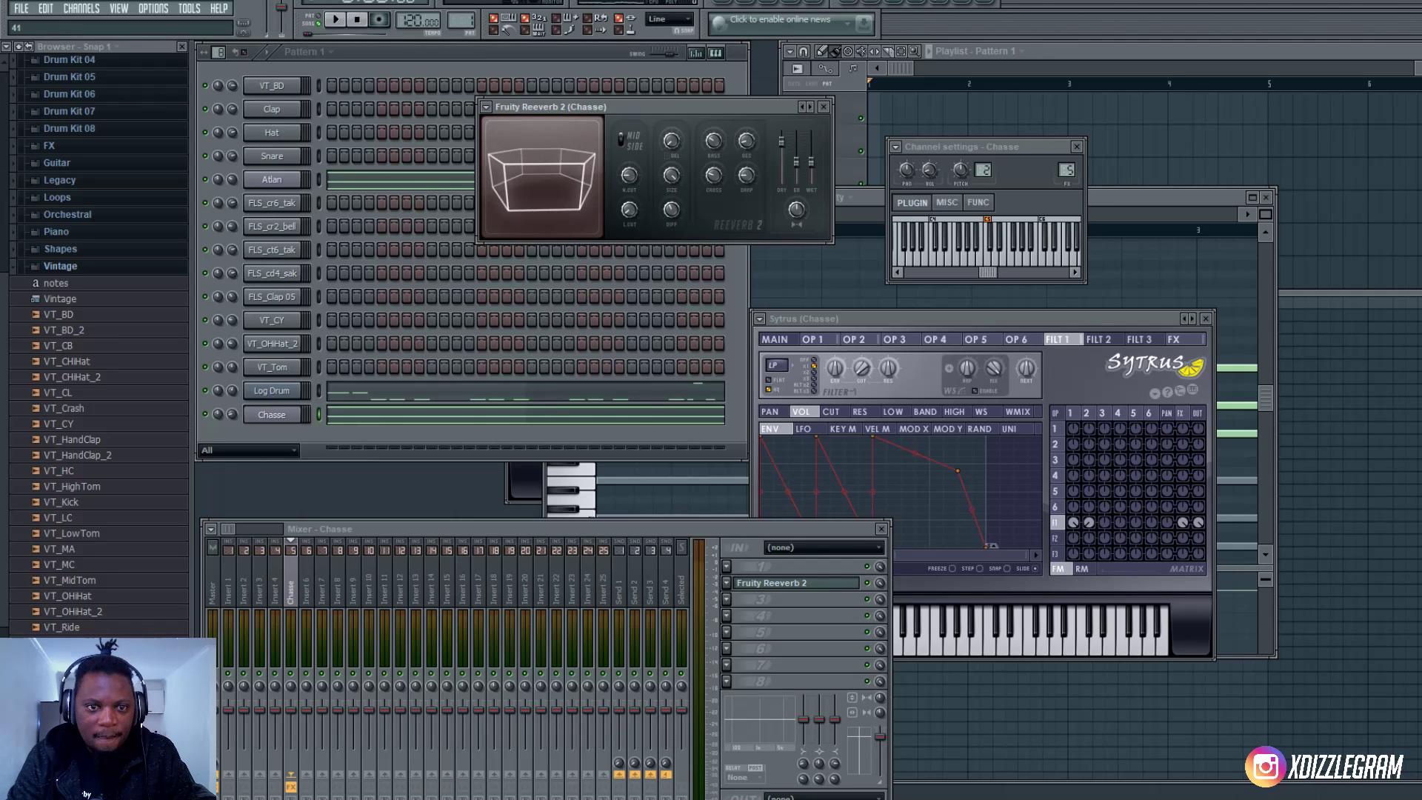
{"action": "left_click", "coordinate": [823, 106]}
{"action": "key", "text": "space"}
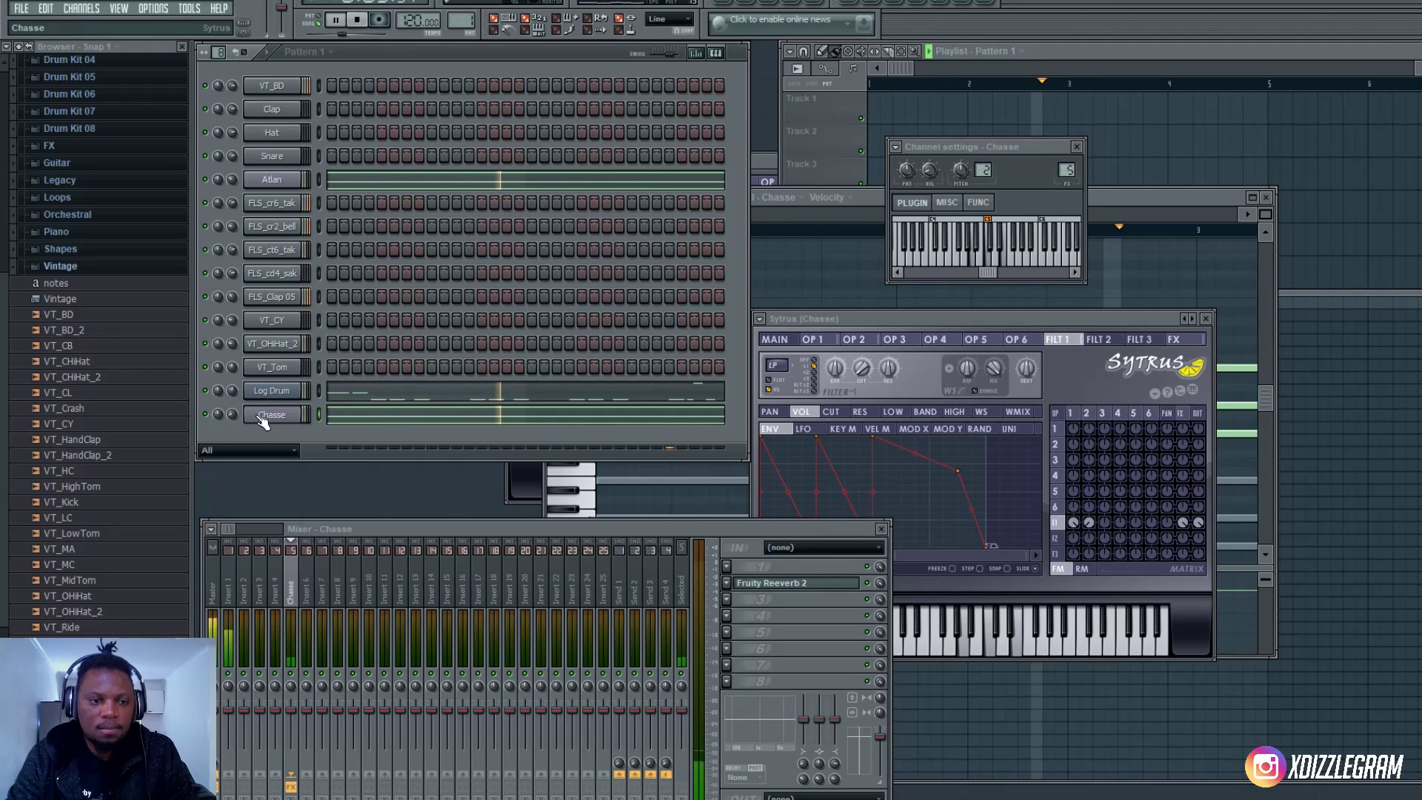
{"action": "key", "text": "space"}
- Clone the Chasse channel to get a second Sytrus instrument below it
{"action": "right_click", "coordinate": [296, 411]}
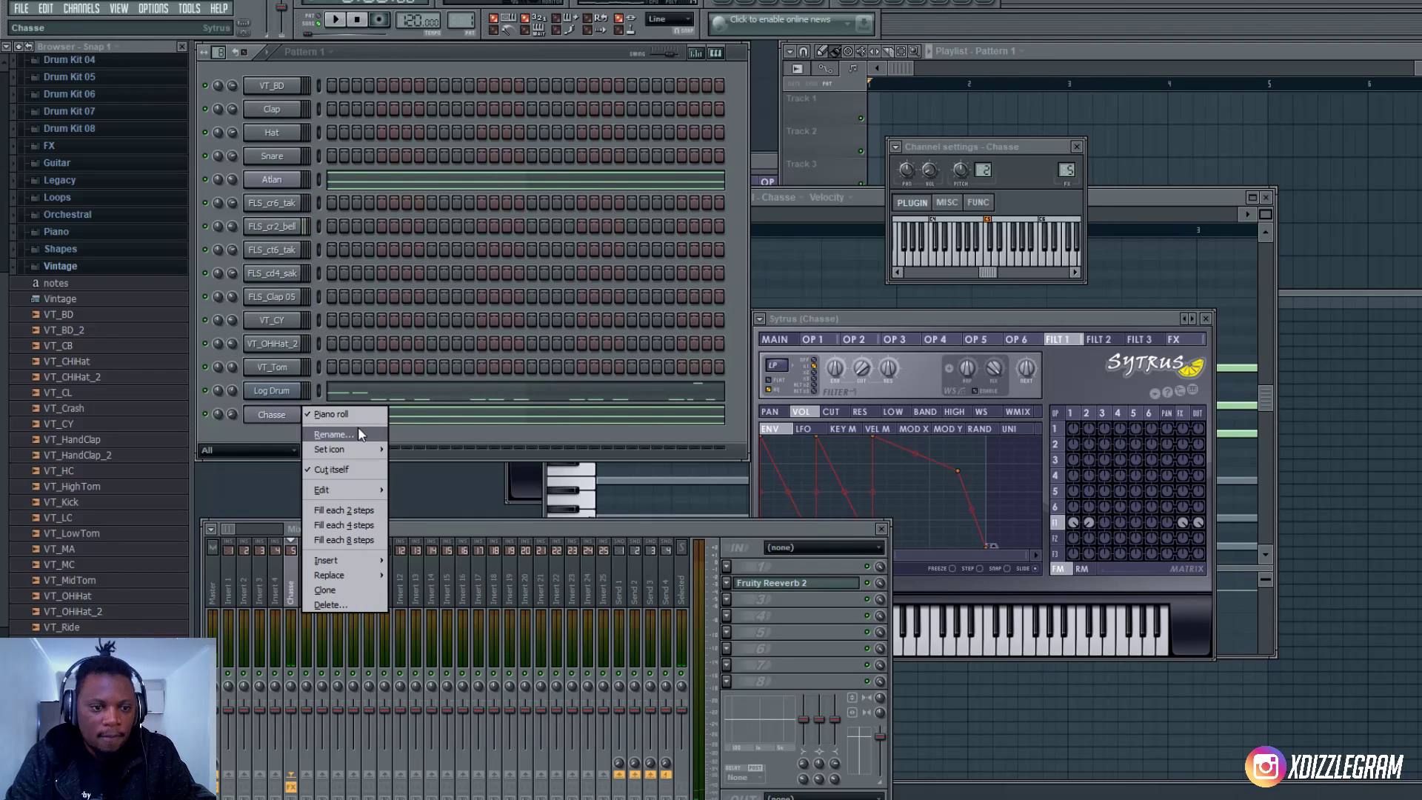
{"action": "mouse_move", "coordinate": [348, 571]}
{"action": "left_click", "coordinate": [444, 721]}
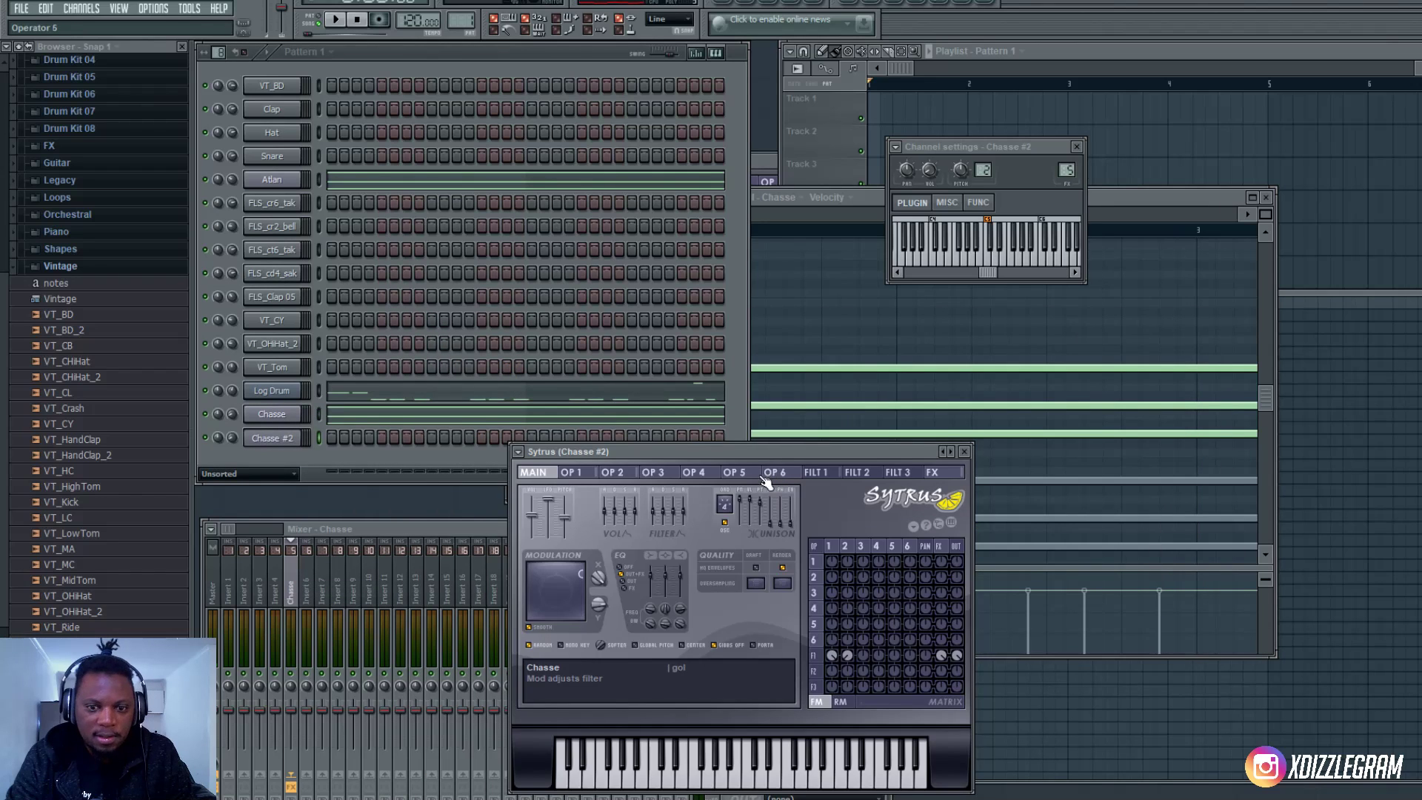
{"action": "left_click_drag", "start_coordinate": [772, 451], "coordinate": [788, 408]}
{"action": "left_click_drag", "start_coordinate": [557, 417], "coordinate": [620, 191]}
- Load the Basic subtracting 2 short synth preset into the cloned Sytrus channel and check its Filter 1 settings
{"action": "left_click", "coordinate": [604, 194]}
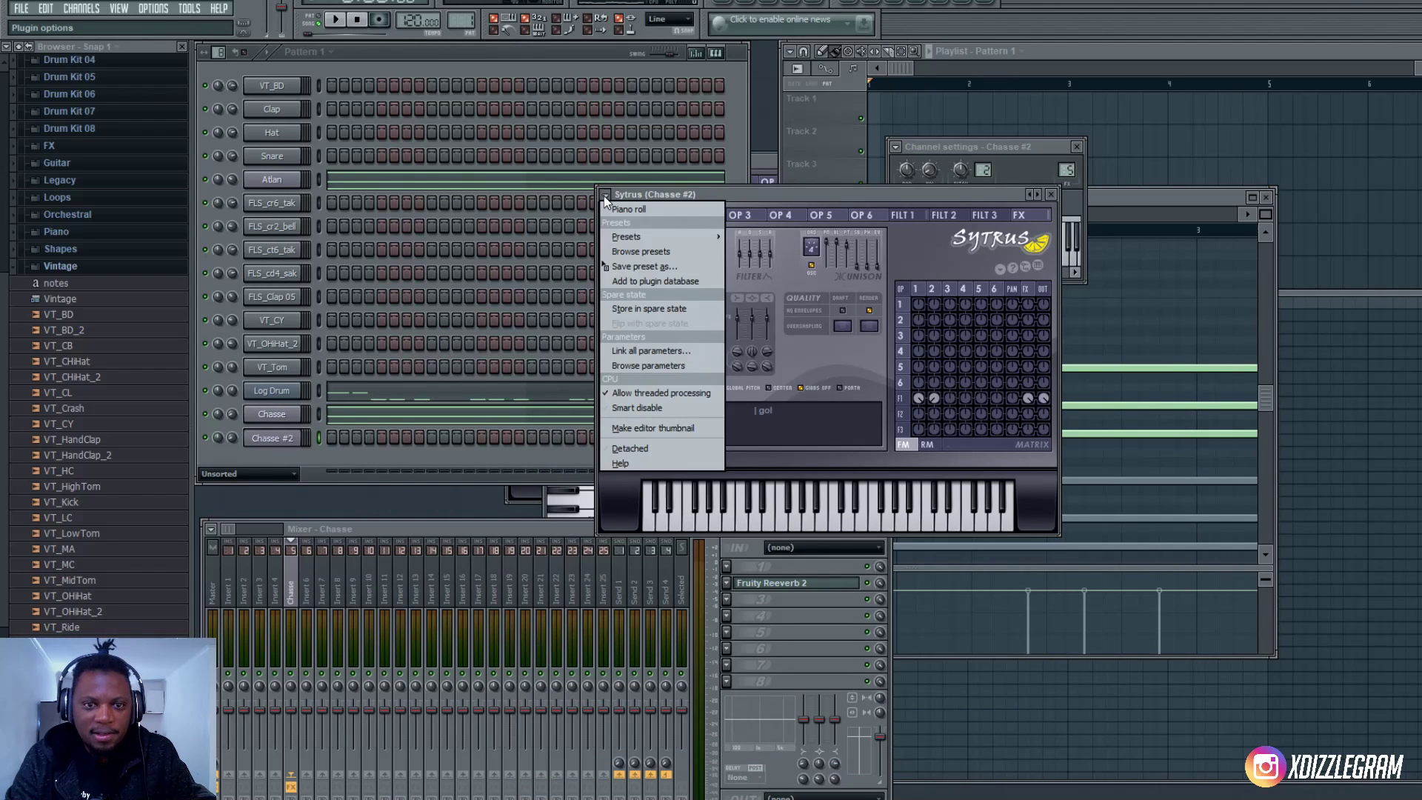
{"action": "mouse_move", "coordinate": [642, 244]}
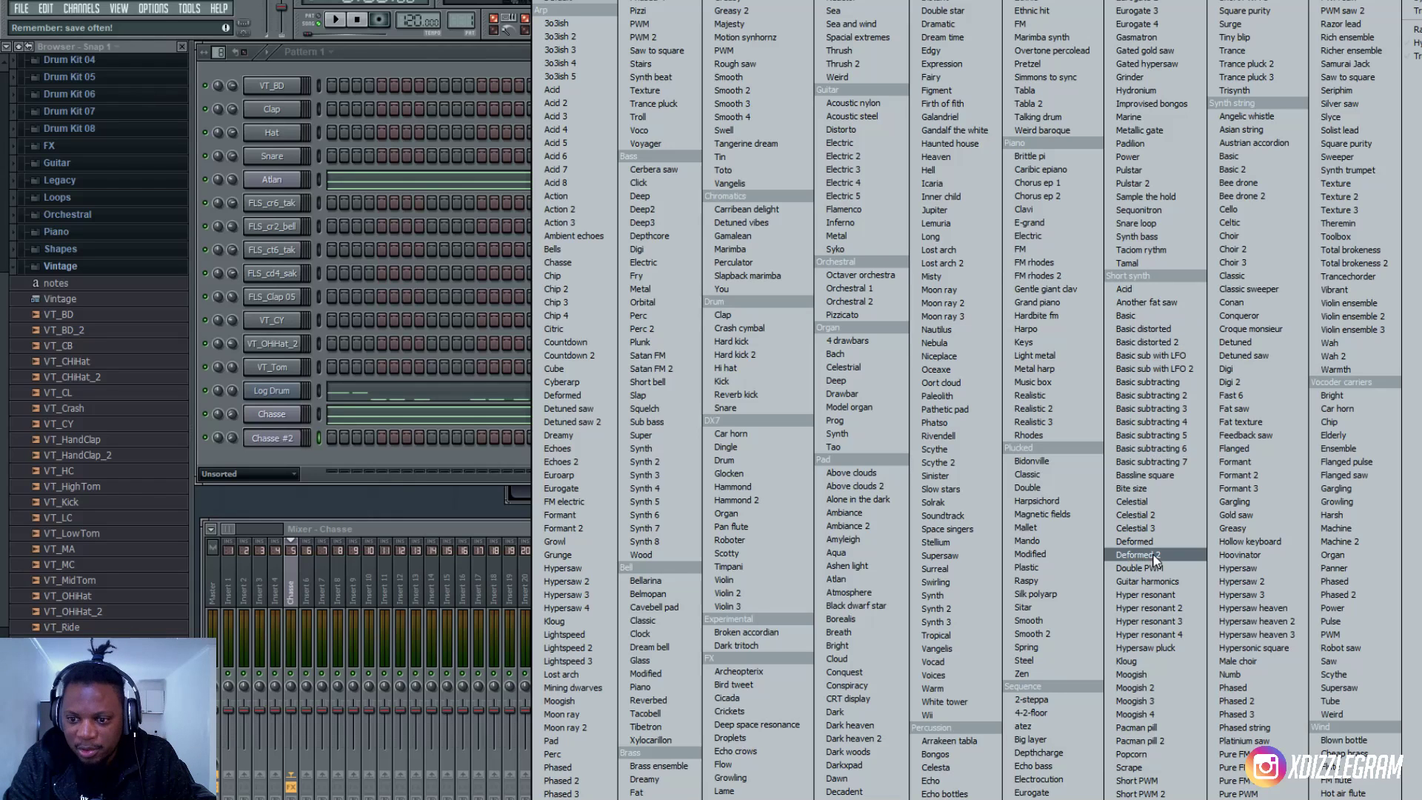
{"action": "left_click", "coordinate": [1154, 395]}
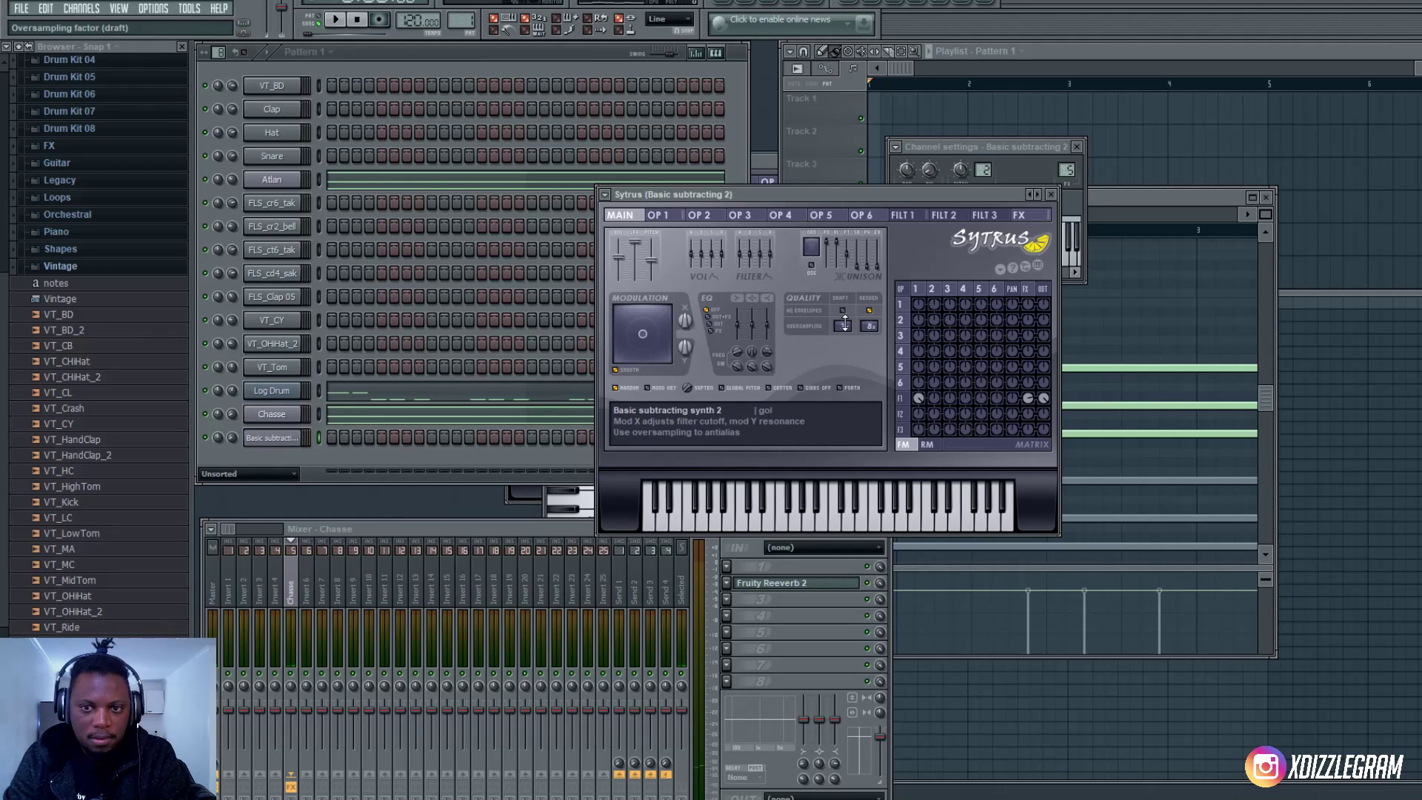
{"action": "left_click", "coordinate": [901, 214]}
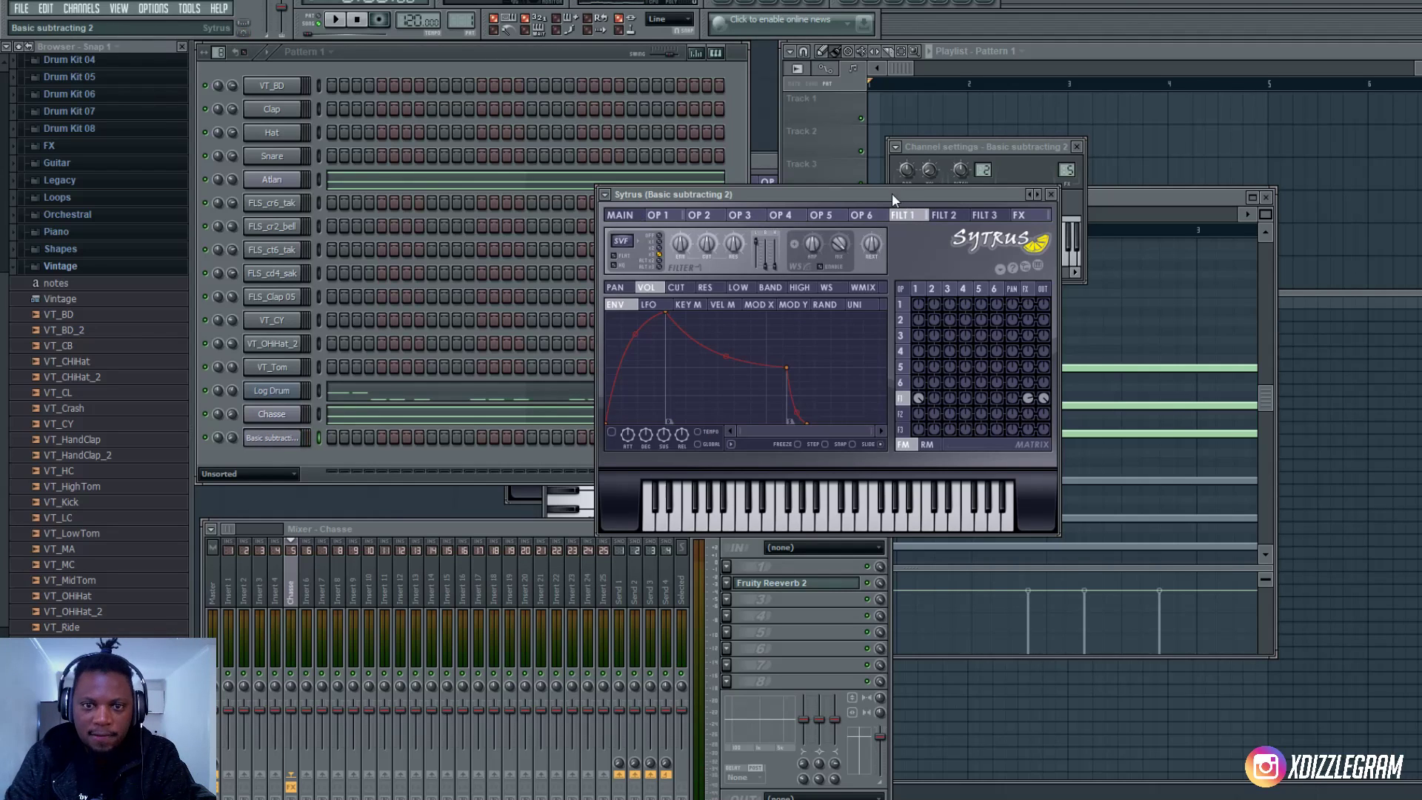
{"action": "left_click", "coordinate": [620, 215]}
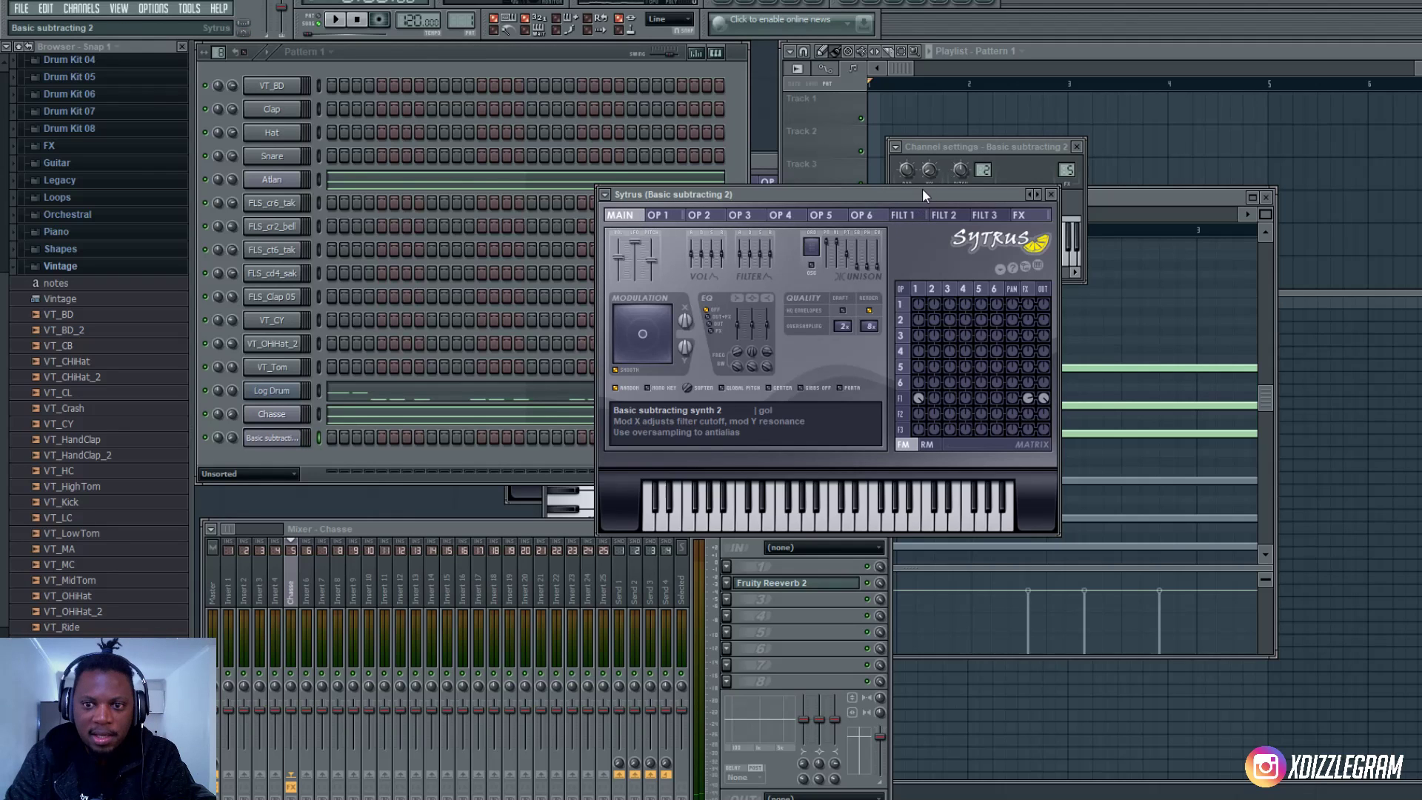
- Enable Porta and Mono in the Basic subtracting 2 channel's polyphony settings
{"action": "left_click_drag", "start_coordinate": [922, 194], "coordinate": [1000, 408]}
{"action": "left_click", "coordinate": [948, 203]}
{"action": "left_click_drag", "start_coordinate": [989, 146], "coordinate": [871, 146]}
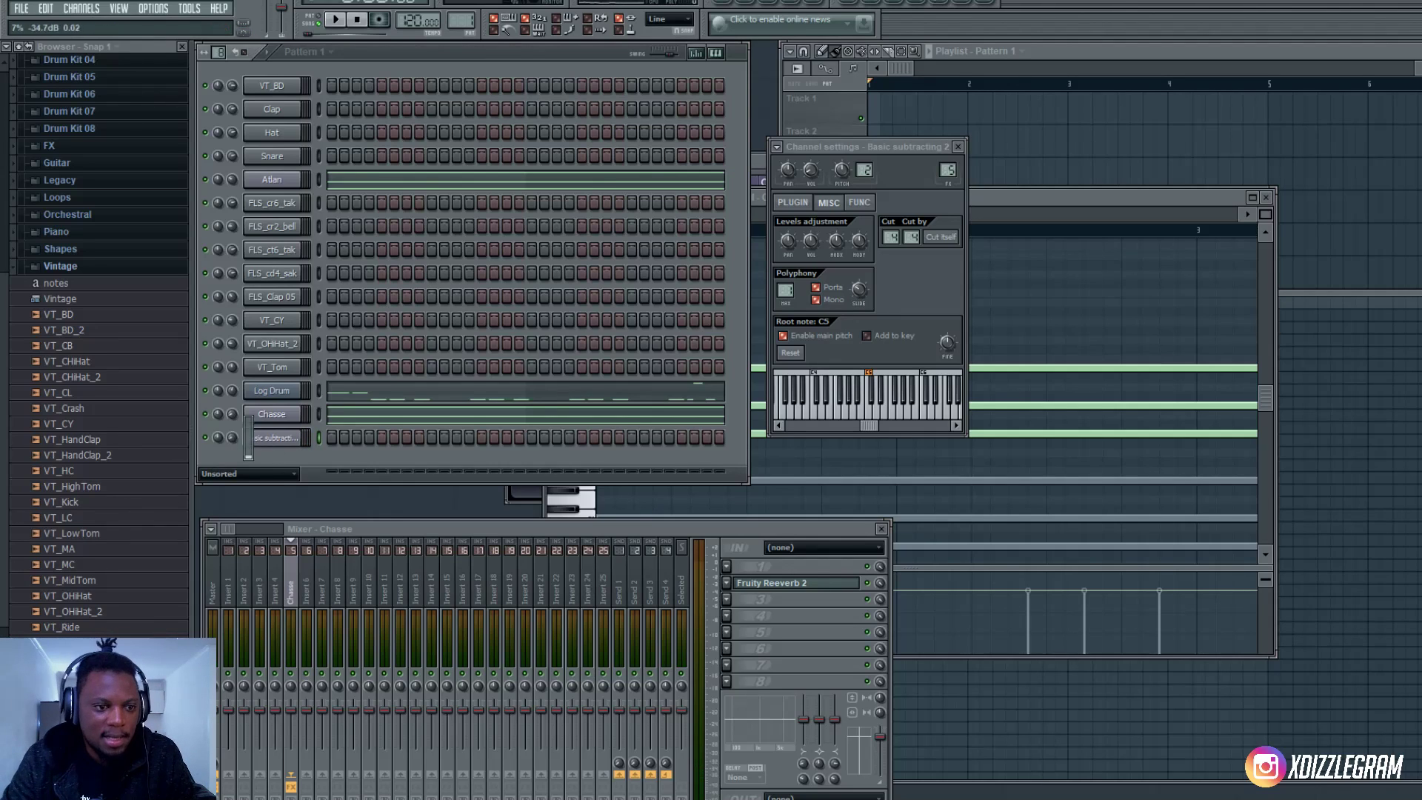
- Draw the opening phrase of short notes E4, A4, C5, A4, E4 in the Basic subtracting 2 piano roll while auditioning it
{"action": "right_click", "coordinate": [280, 437]}
{"action": "left_click", "coordinate": [365, 444]}
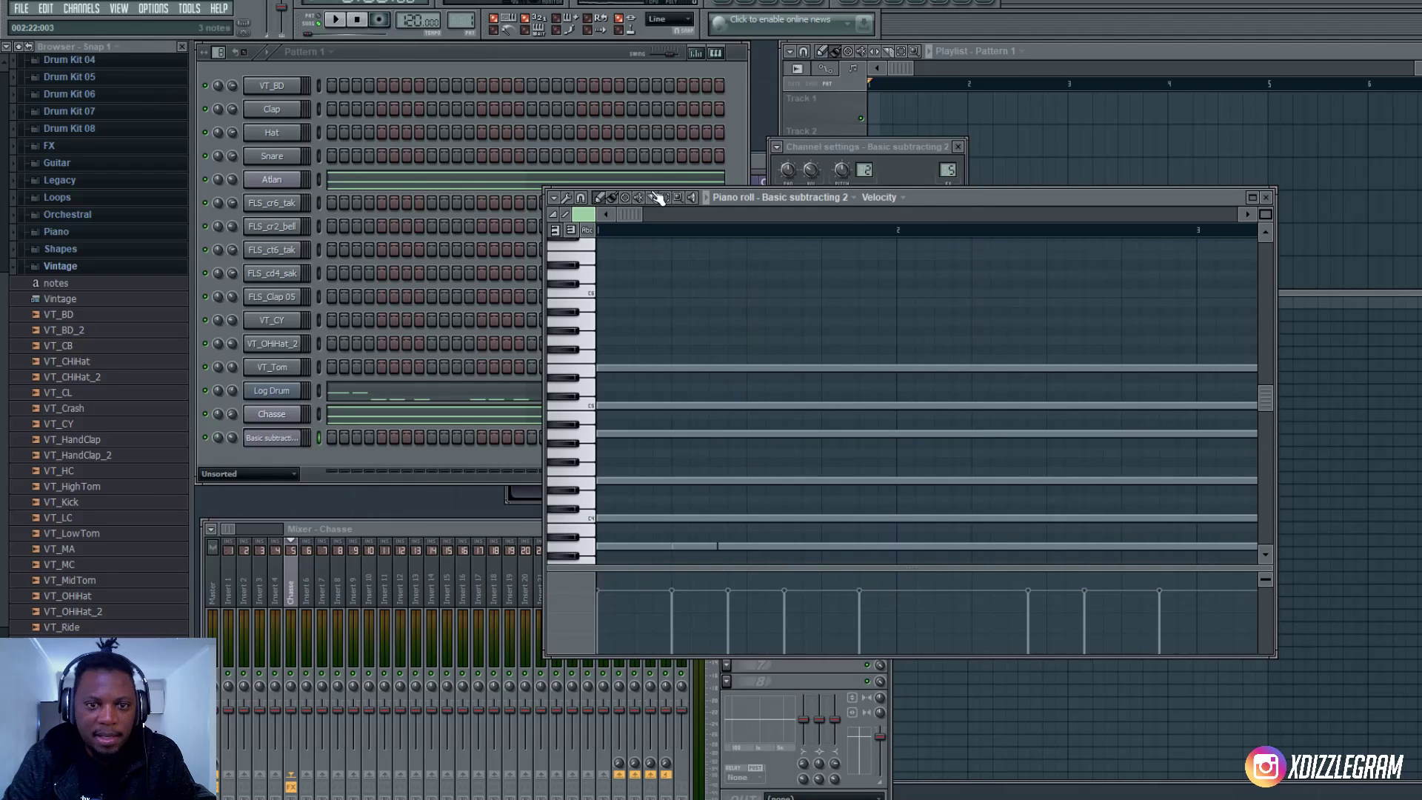
{"action": "scroll", "coordinate": [629, 377], "scroll_direction": "down", "scroll_amount": 3}
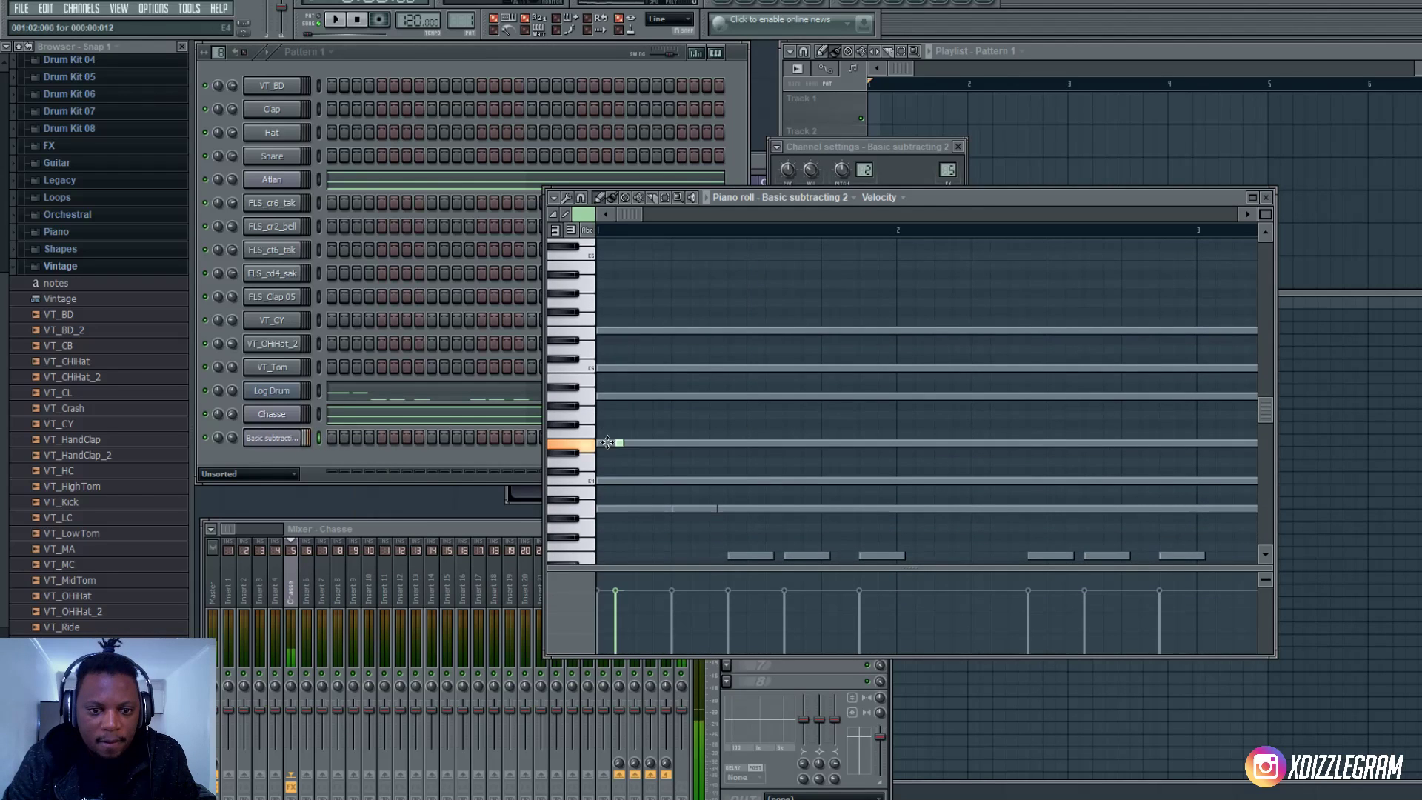
{"action": "left_click", "coordinate": [607, 443]}
{"action": "key", "text": "space"}
{"action": "left_click", "coordinate": [619, 396]}
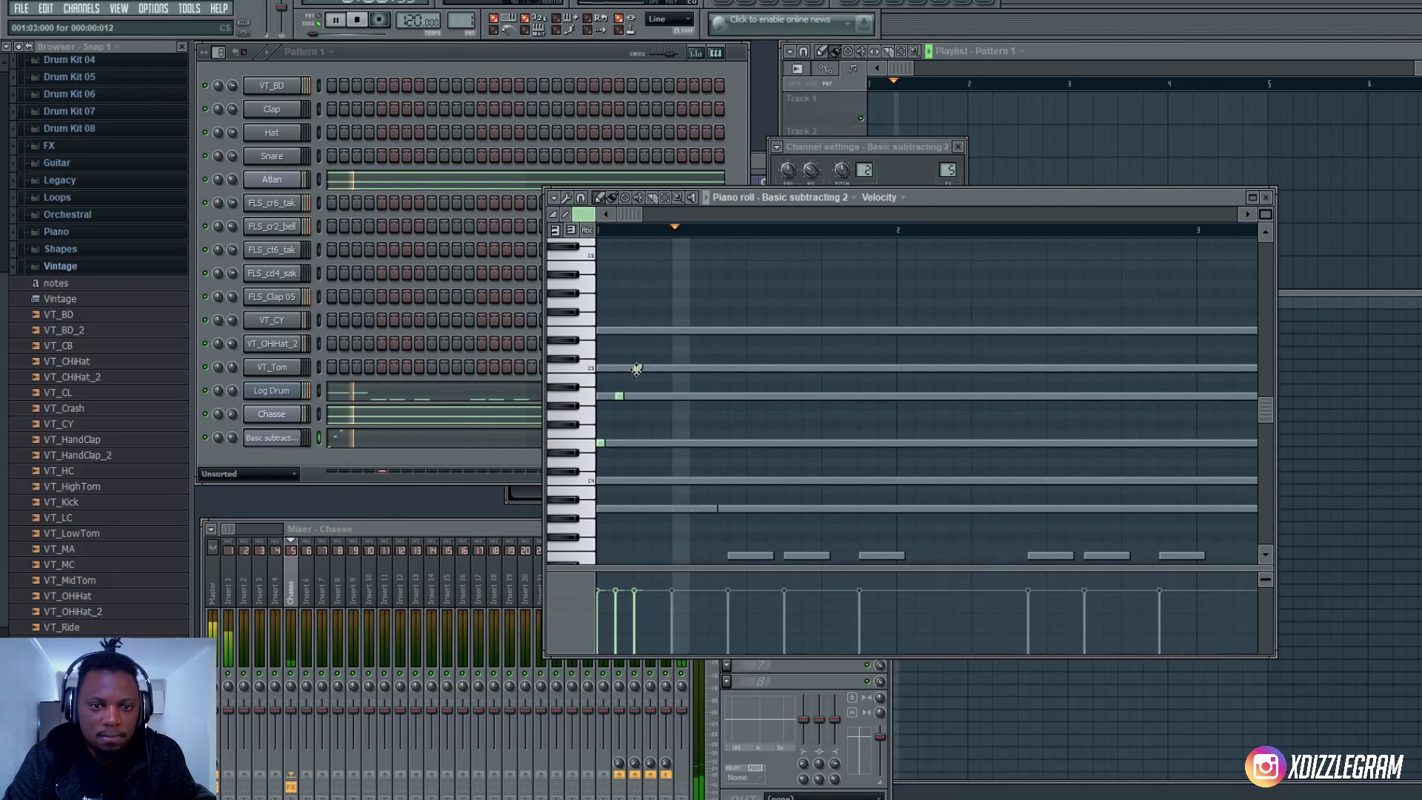
{"action": "left_click", "coordinate": [654, 330]}
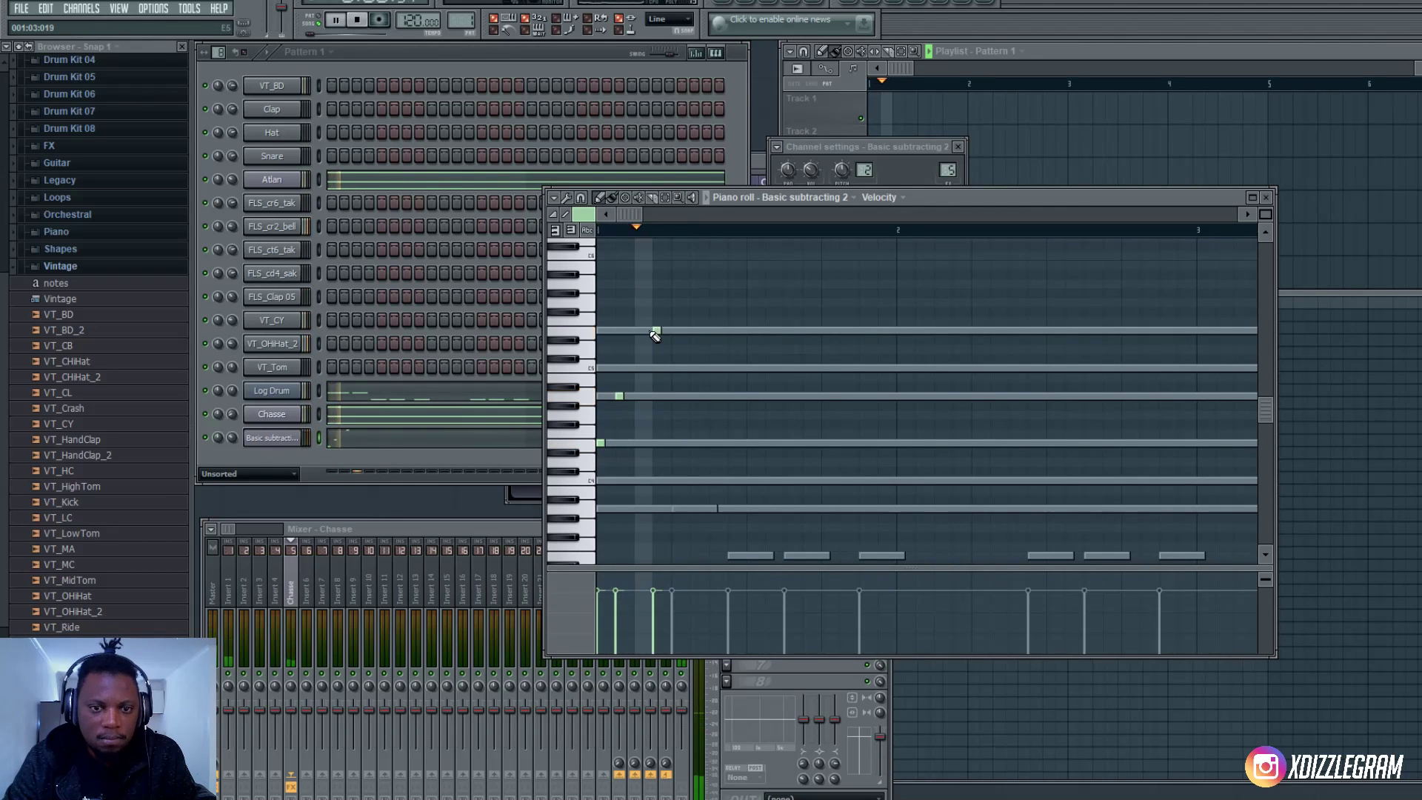
{"action": "left_click_drag", "start_coordinate": [655, 331], "coordinate": [656, 368]}
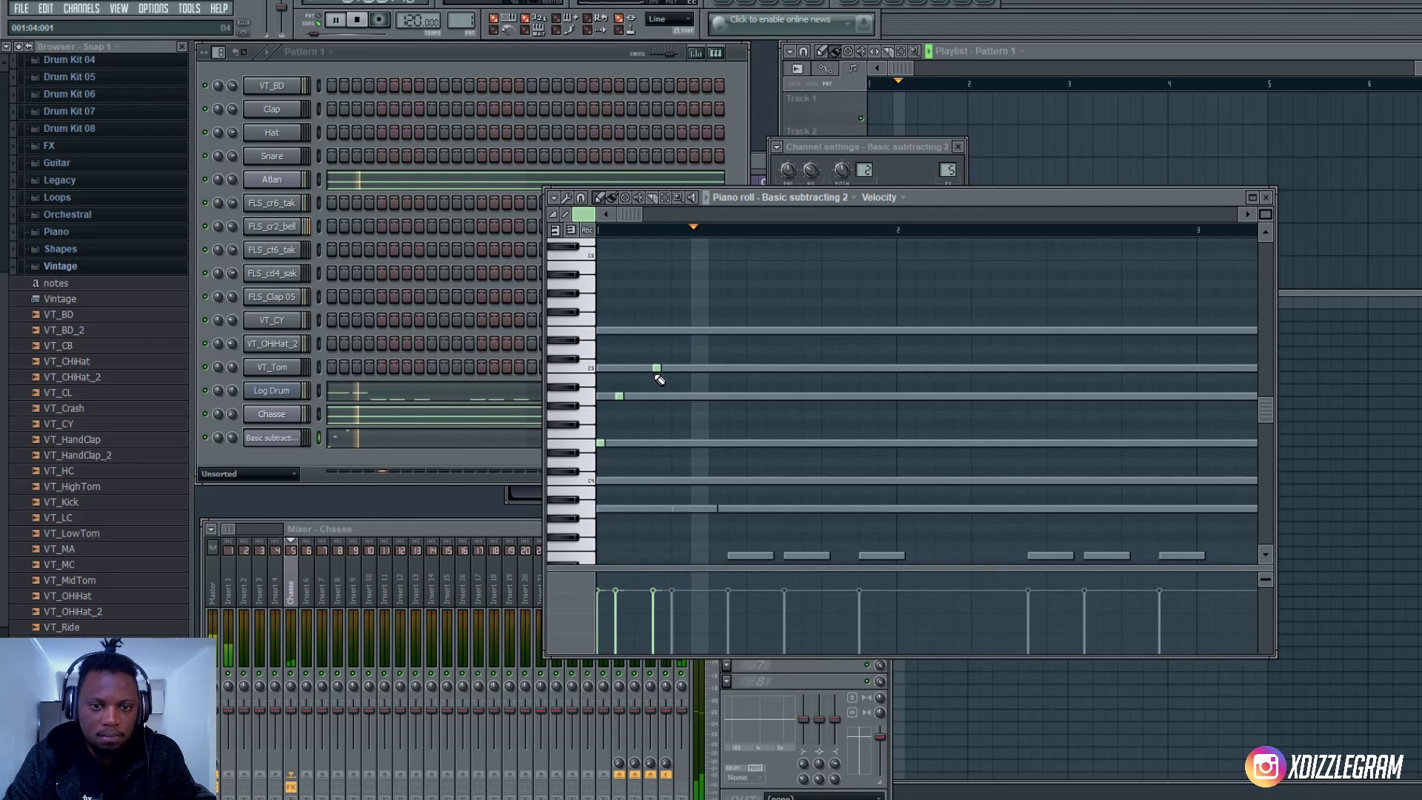
{"action": "left_click", "coordinate": [712, 397]}
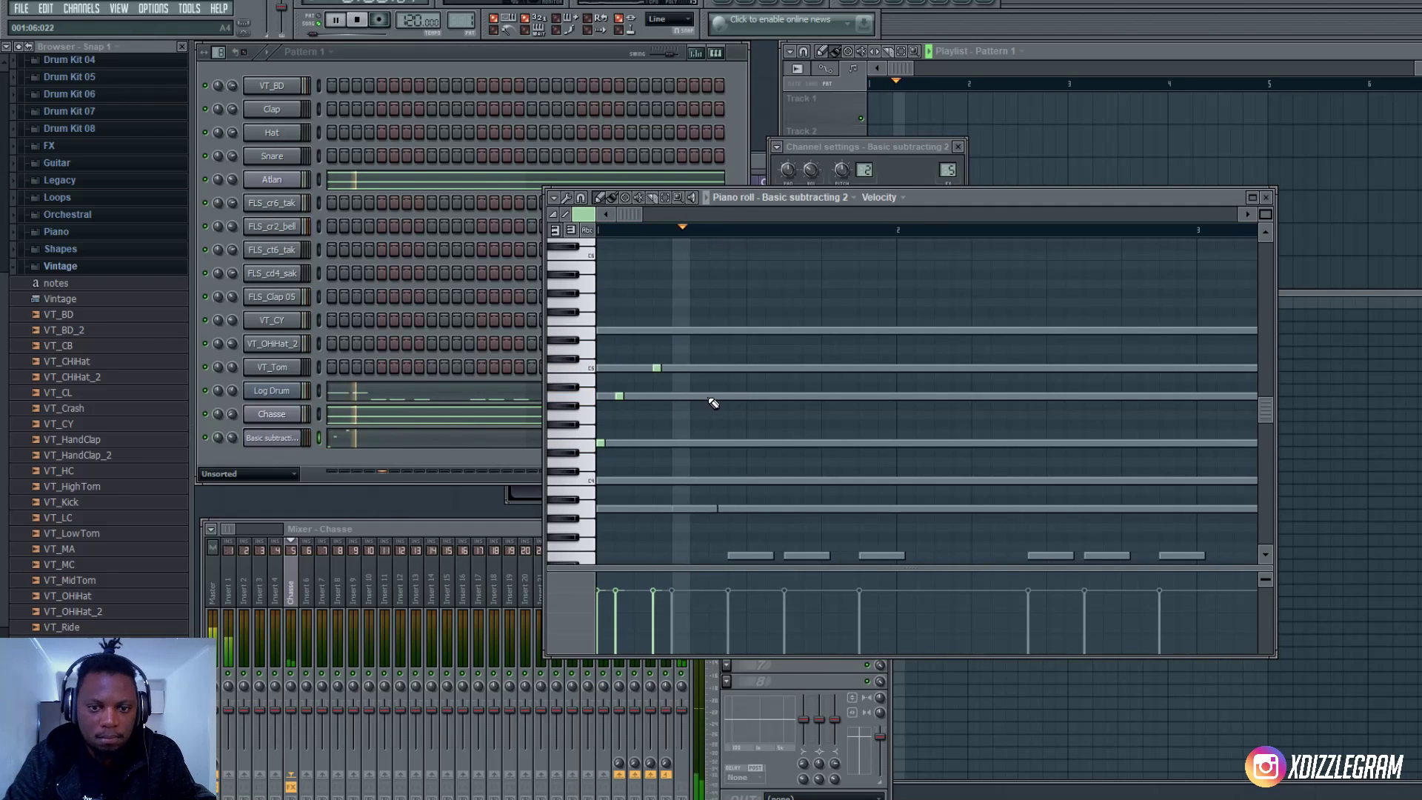
{"action": "left_click", "coordinate": [729, 443]}
{"action": "key", "text": "space"}
- Duplicate the five-note phrase right after itself, and copy the resulting pair of phrases once more behind it
{"action": "left_click_drag", "start_coordinate": [777, 480], "coordinate": [592, 337]}
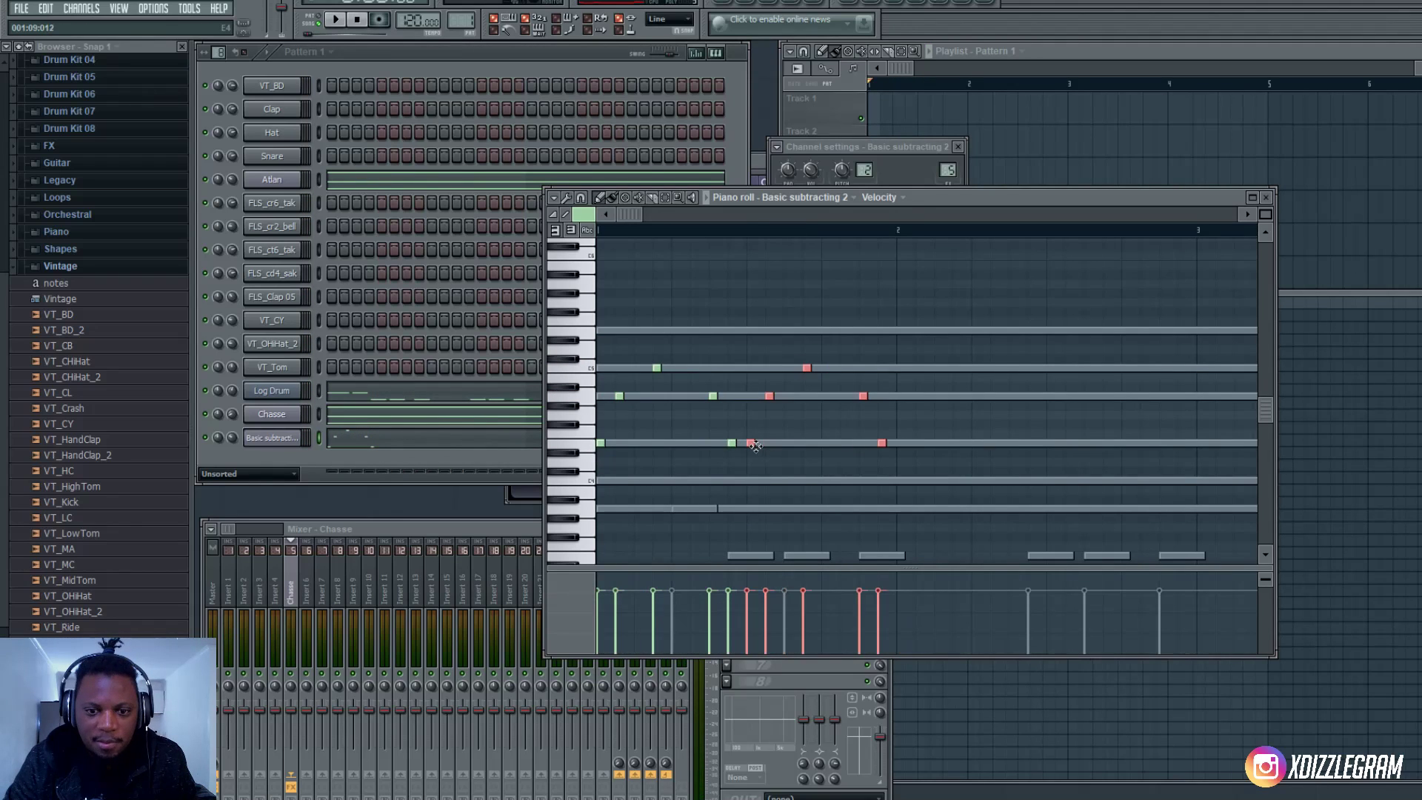
{"action": "key", "text": "space"}
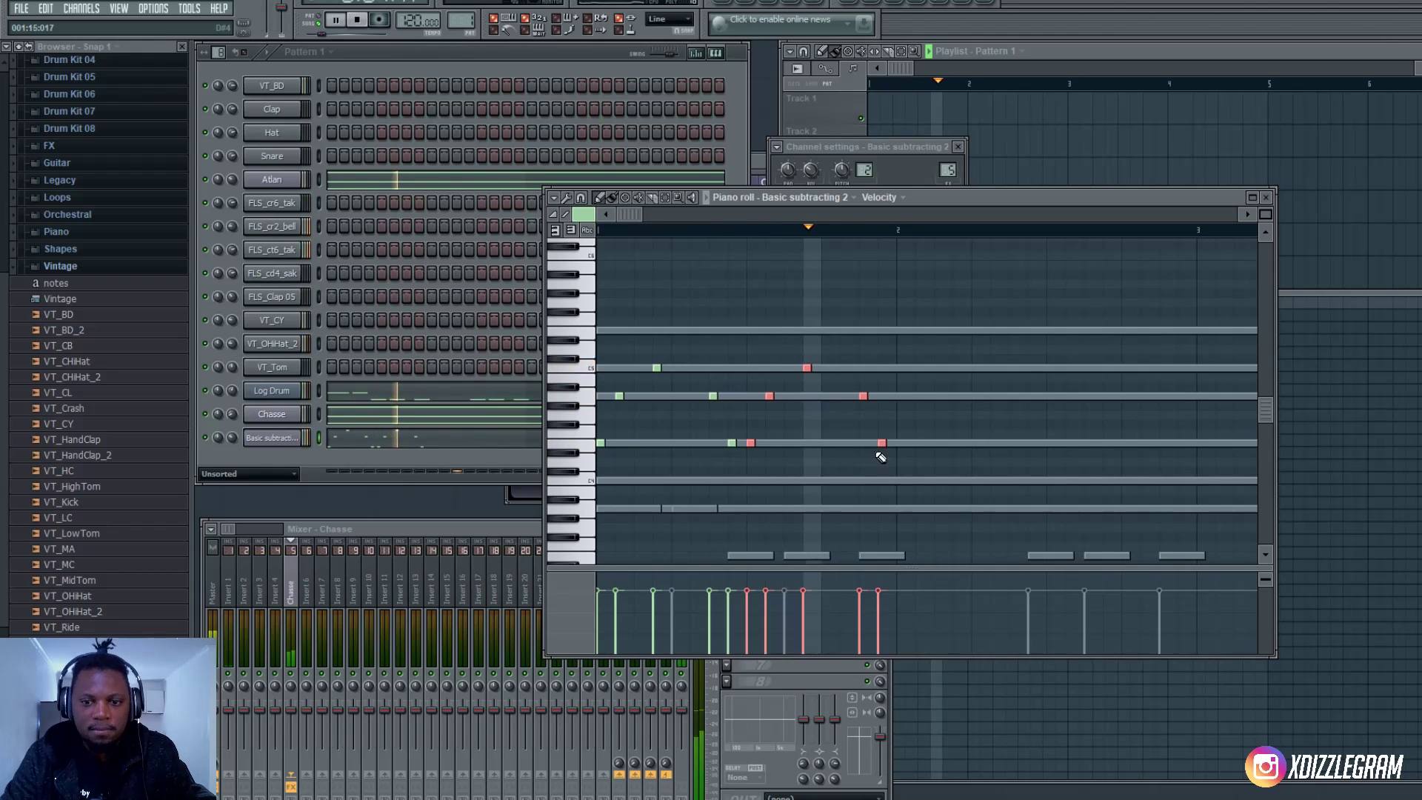
{"action": "left_click_drag", "start_coordinate": [929, 465], "coordinate": [478, 341]}
{"action": "key", "text": "space"}
{"action": "left_click_drag", "start_coordinate": [601, 444], "coordinate": [905, 452], "text": "shift"}
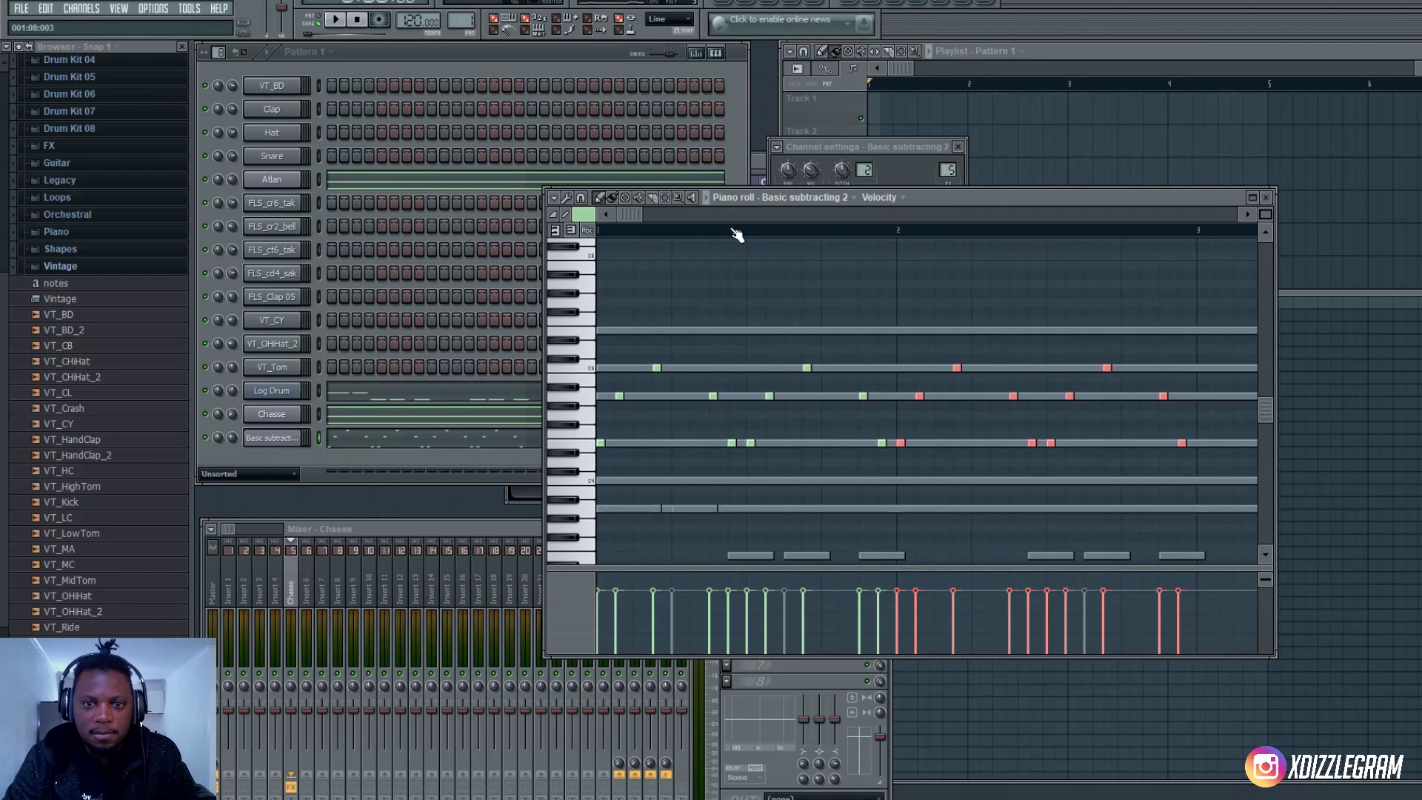
- Duplicate all the Basic subtracting 2 melody notes once more to fill the length of the pad chord, and play the result
{"action": "scroll", "coordinate": [737, 234], "scroll_direction": "down", "scroll_amount": 2}
{"action": "scroll", "coordinate": [1265, 213], "scroll_direction": "up", "scroll_amount": 2}
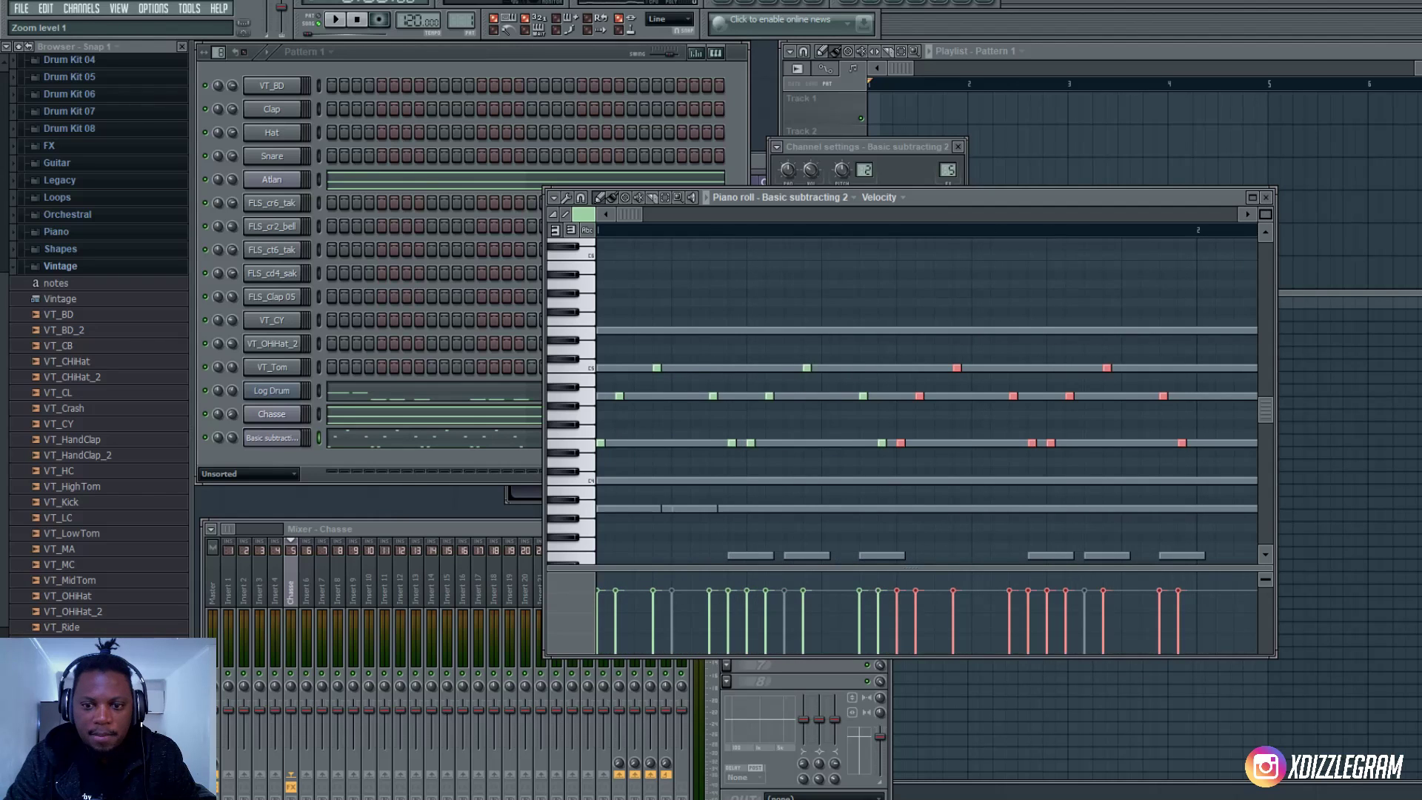
{"action": "scroll", "coordinate": [1266, 213], "scroll_direction": "down", "scroll_amount": 1}
{"action": "left_click_drag", "start_coordinate": [844, 466], "coordinate": [597, 301], "text": "ctrl"}
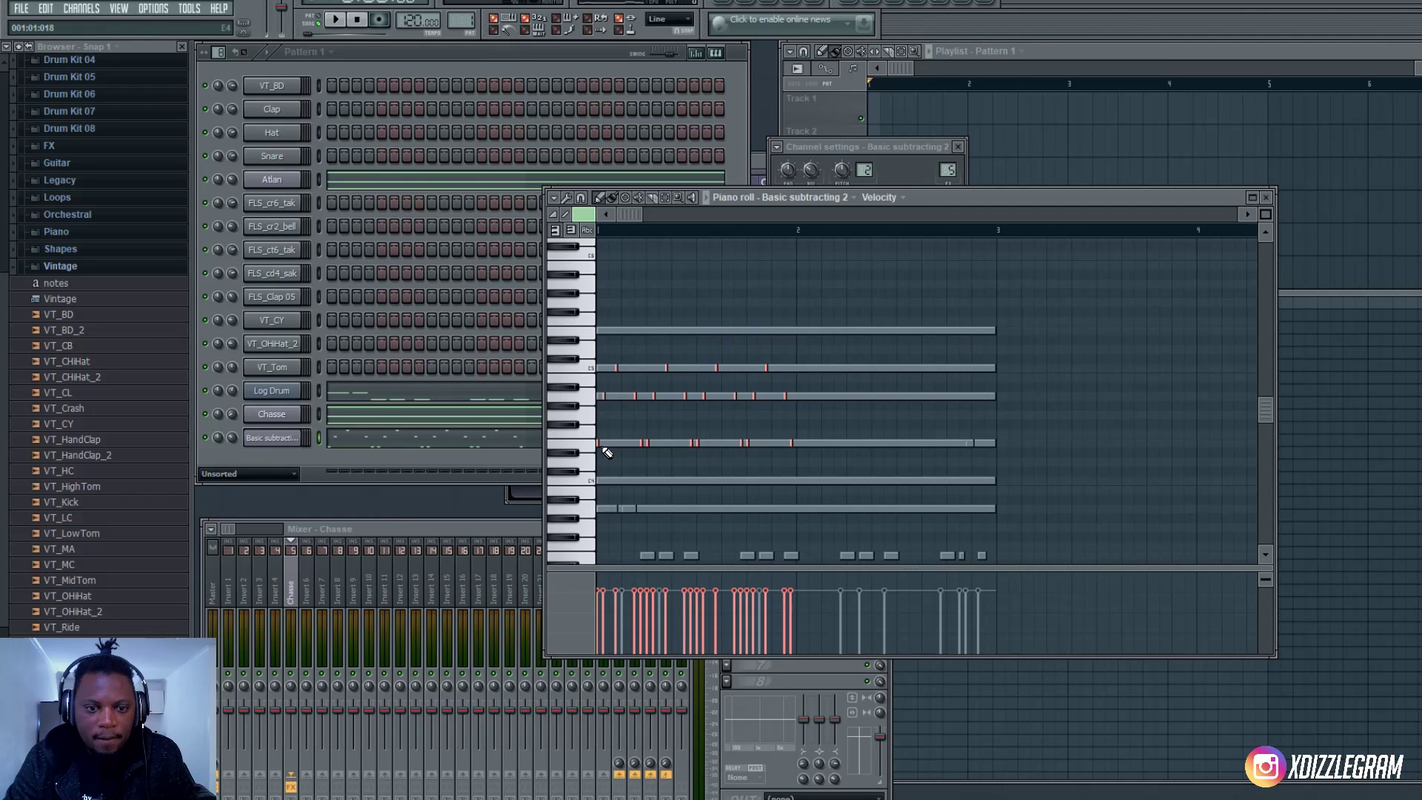
{"action": "left_click_drag", "start_coordinate": [598, 444], "coordinate": [798, 441], "text": "shift"}
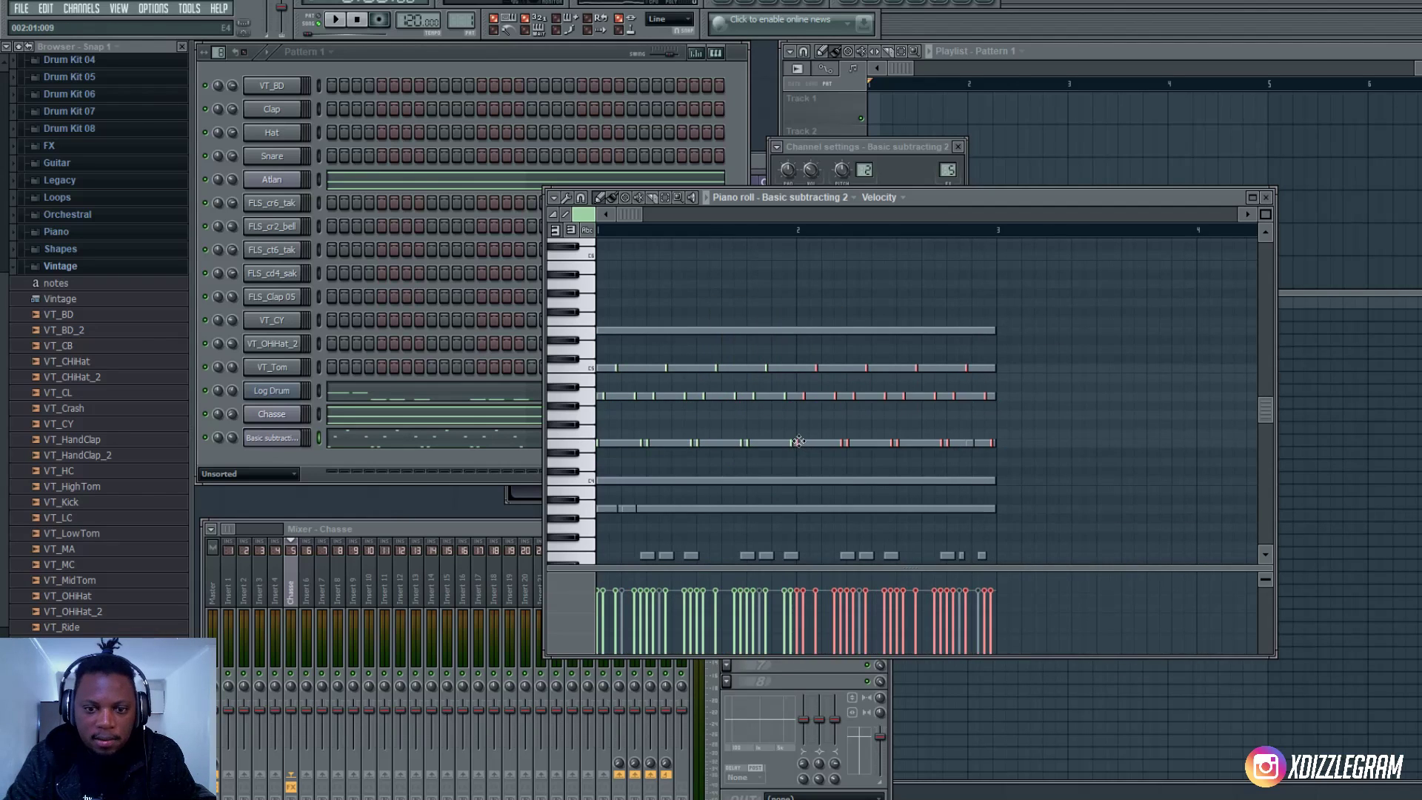
{"action": "key", "text": "space"}
- Create an automation clip for the Filter 1 cutoff frequency of Basic subtracting 2 in Sytrus
{"action": "left_click", "coordinate": [271, 438]}
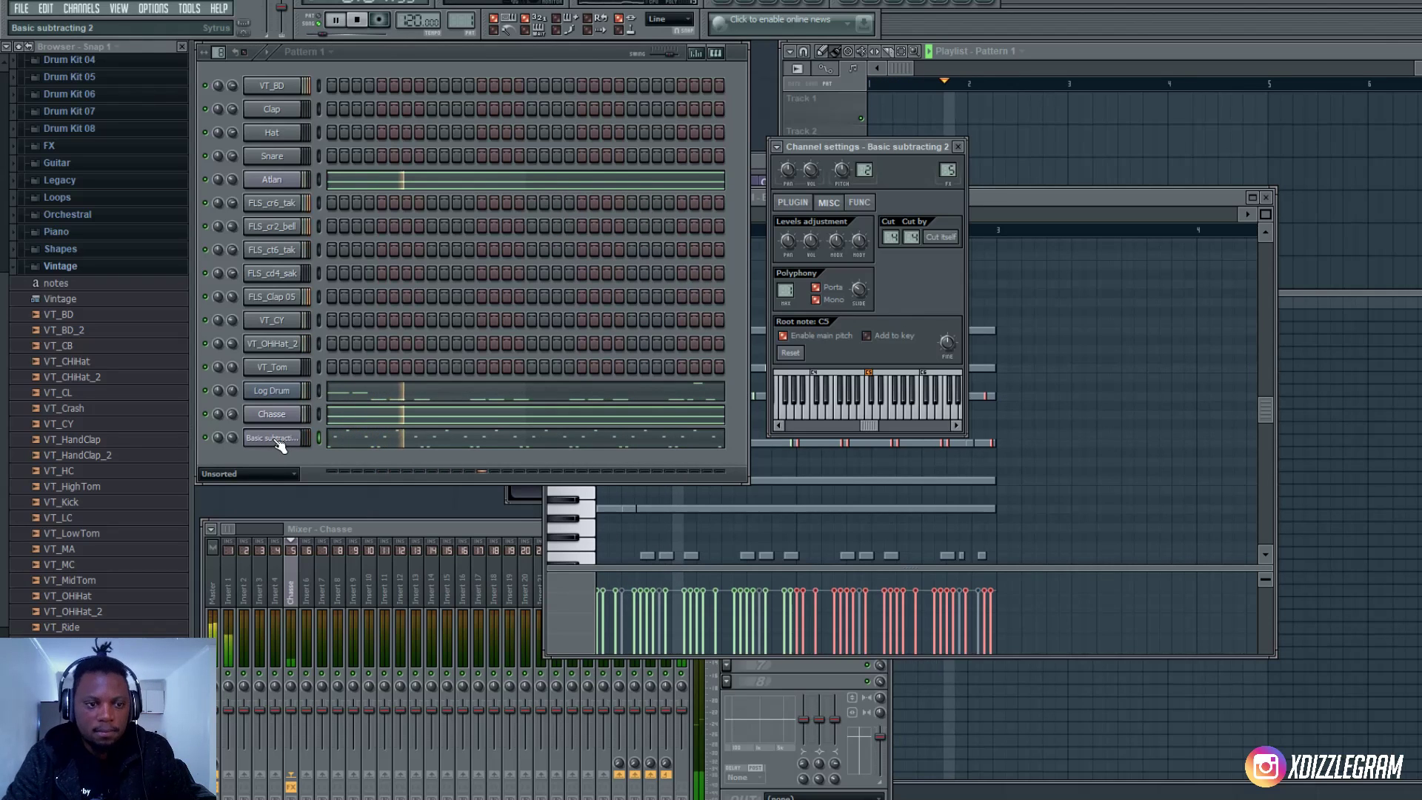
{"action": "left_click", "coordinate": [793, 202]}
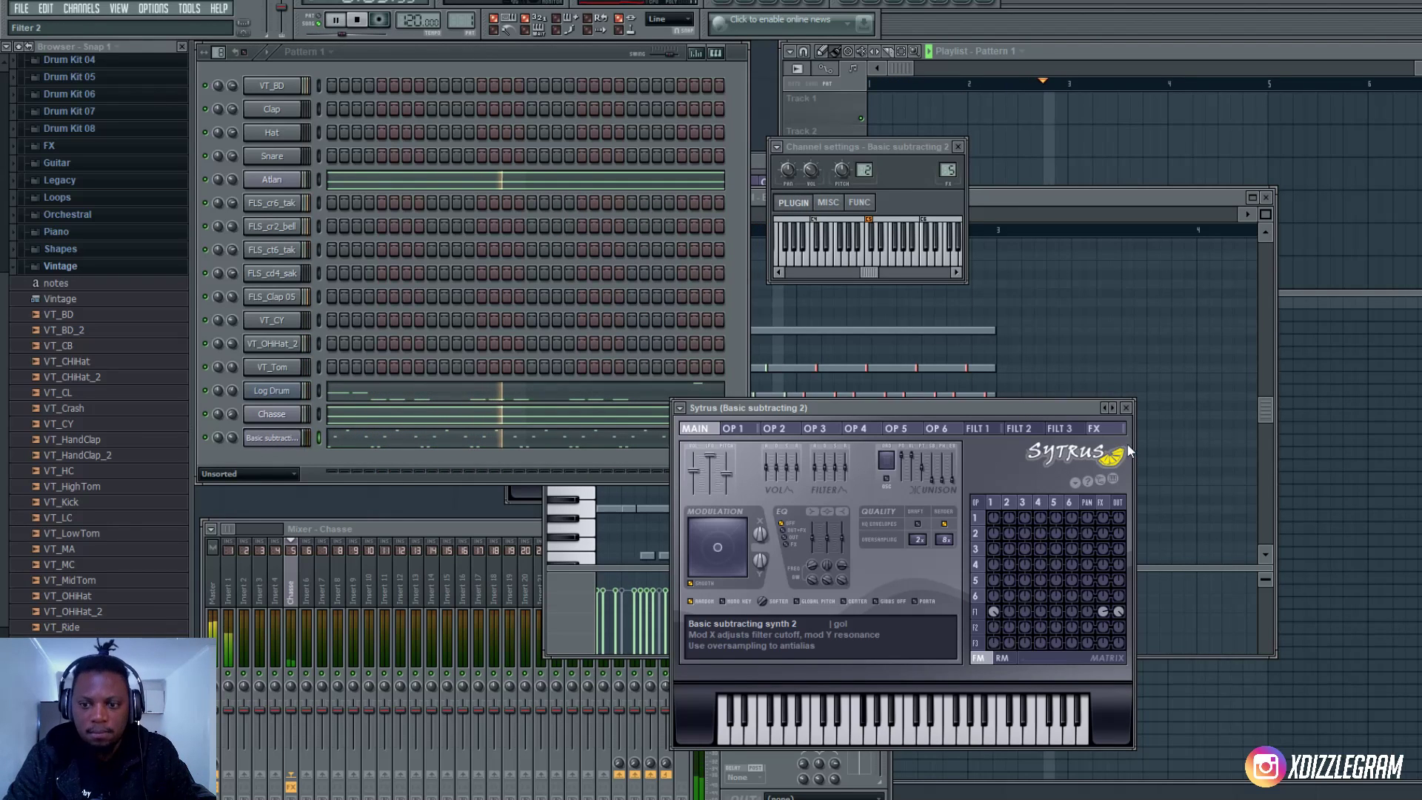
{"action": "left_click", "coordinate": [977, 428]}
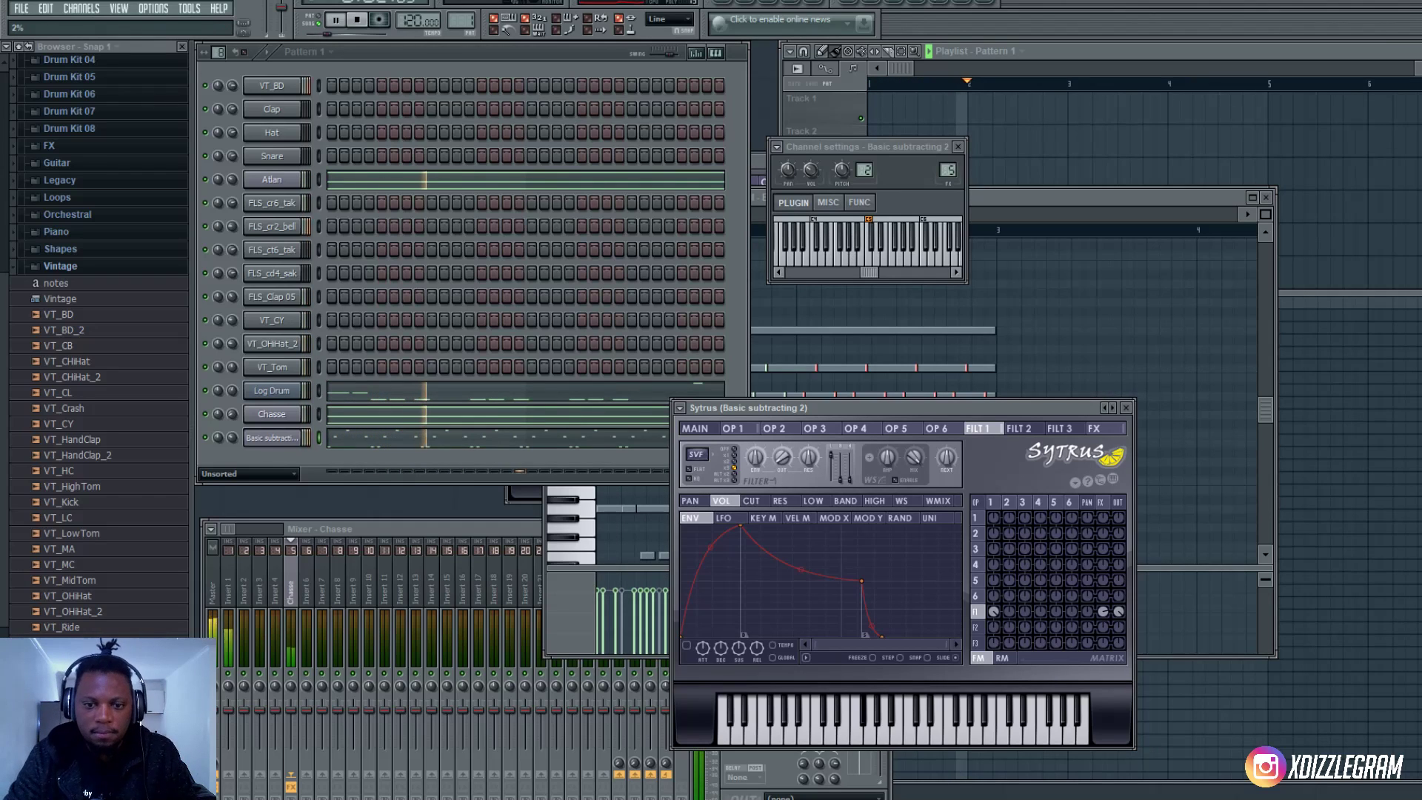
{"action": "key", "text": "space"}
{"action": "right_click", "coordinate": [782, 462]}
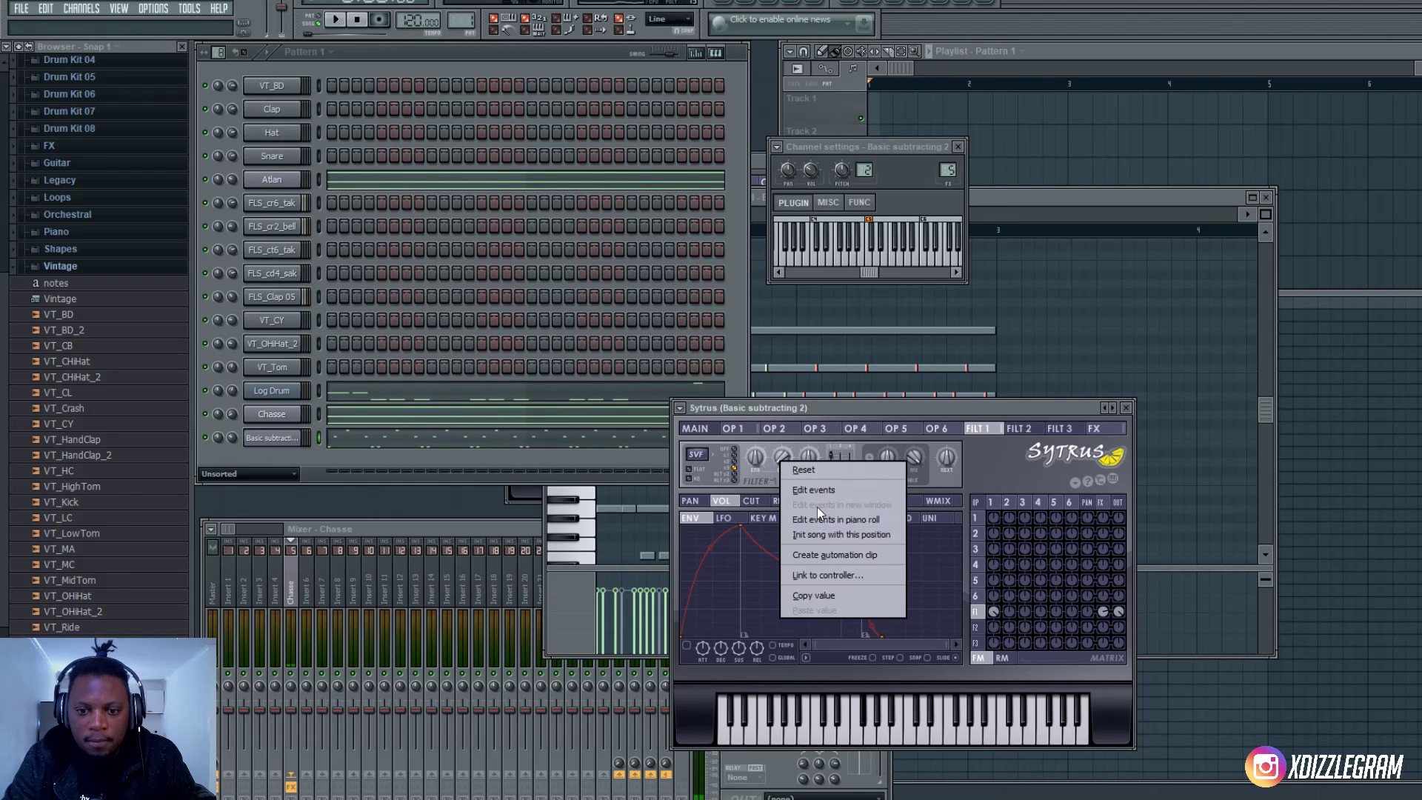
{"action": "left_click", "coordinate": [834, 555]}
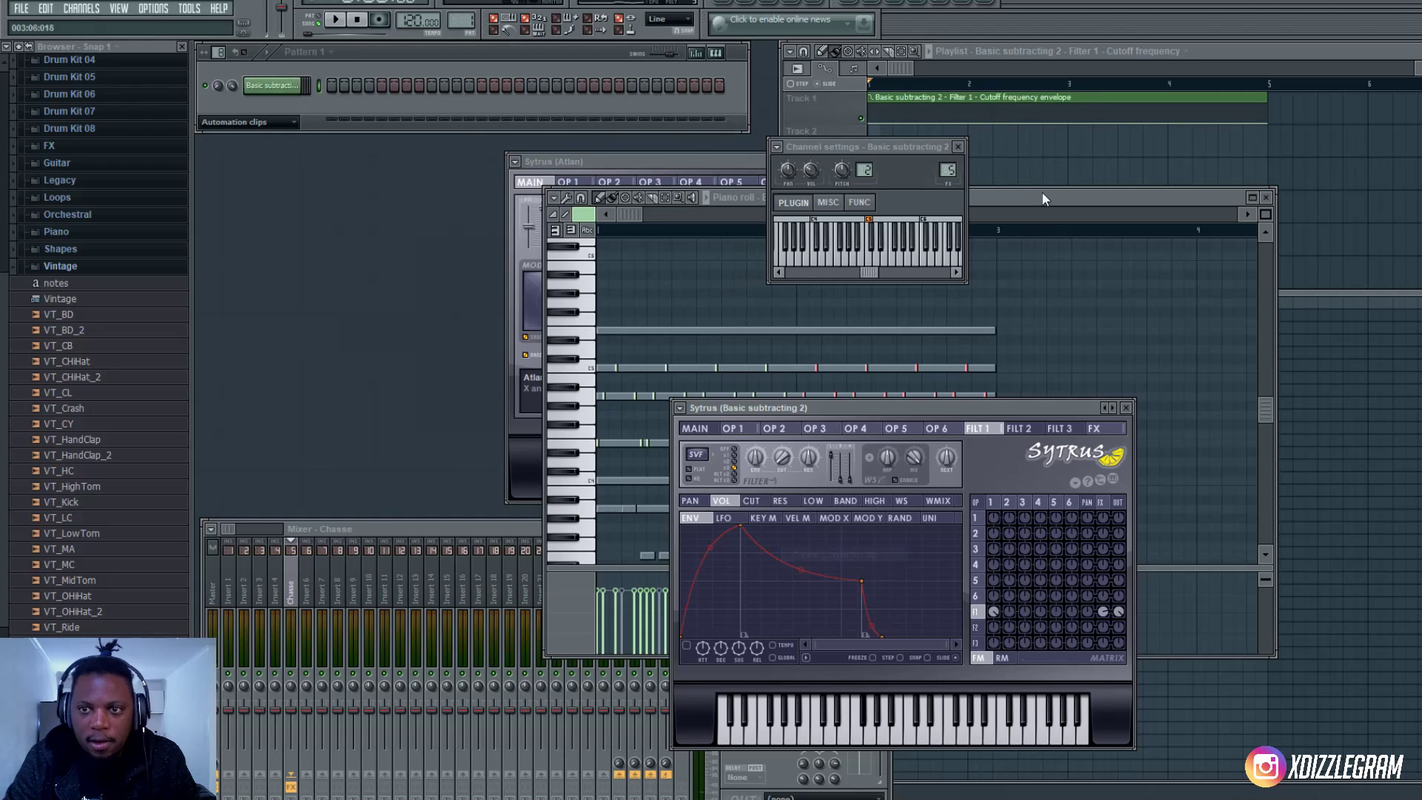
- Shape the Basic subtracting 2 cutoff clip into a rising curve and set that channel's volume to about 27% in Pattern 1
{"action": "left_click", "coordinate": [1251, 63]}
{"action": "left_click_drag", "start_coordinate": [1271, 123], "coordinate": [1272, 109]}
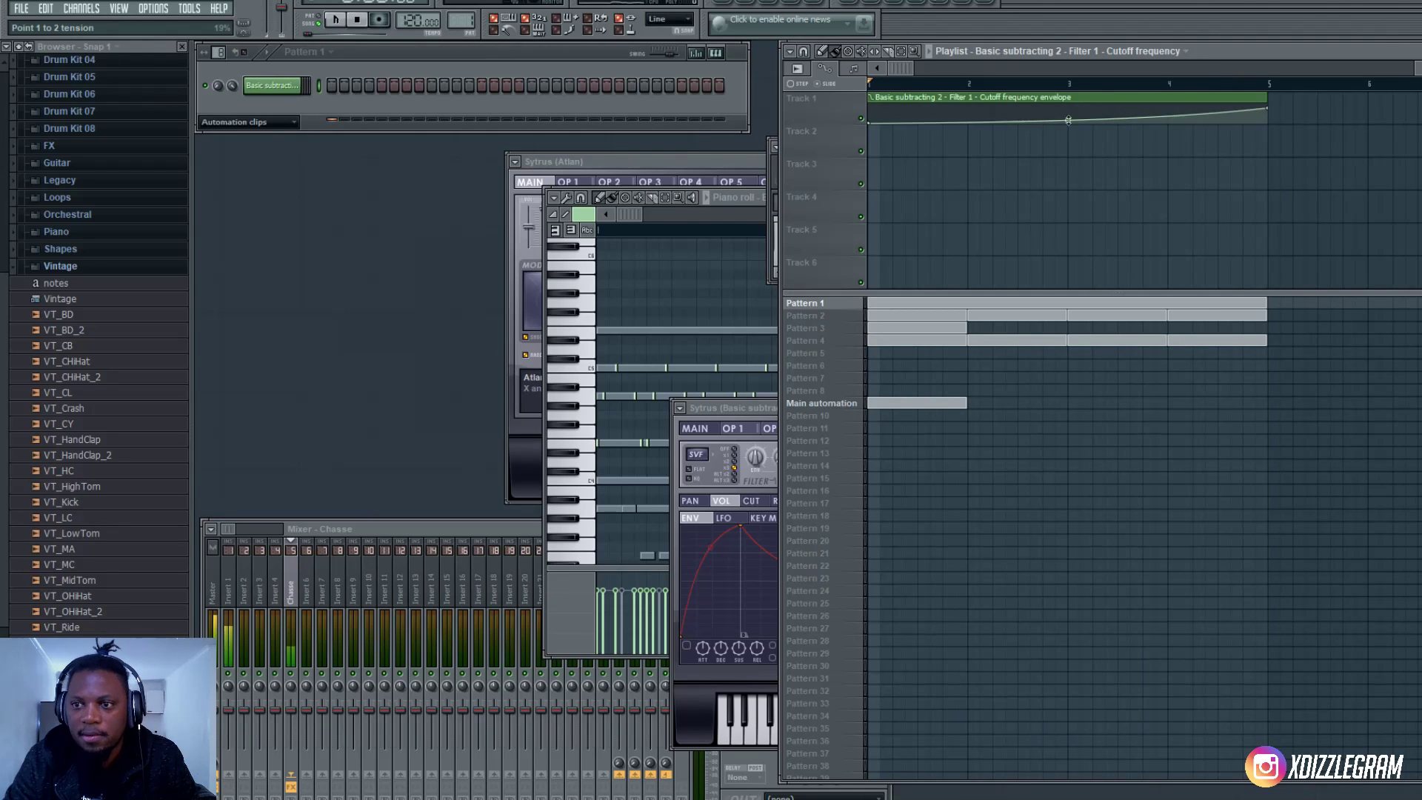
{"action": "key", "text": "space"}
{"action": "left_click", "coordinate": [822, 303]}
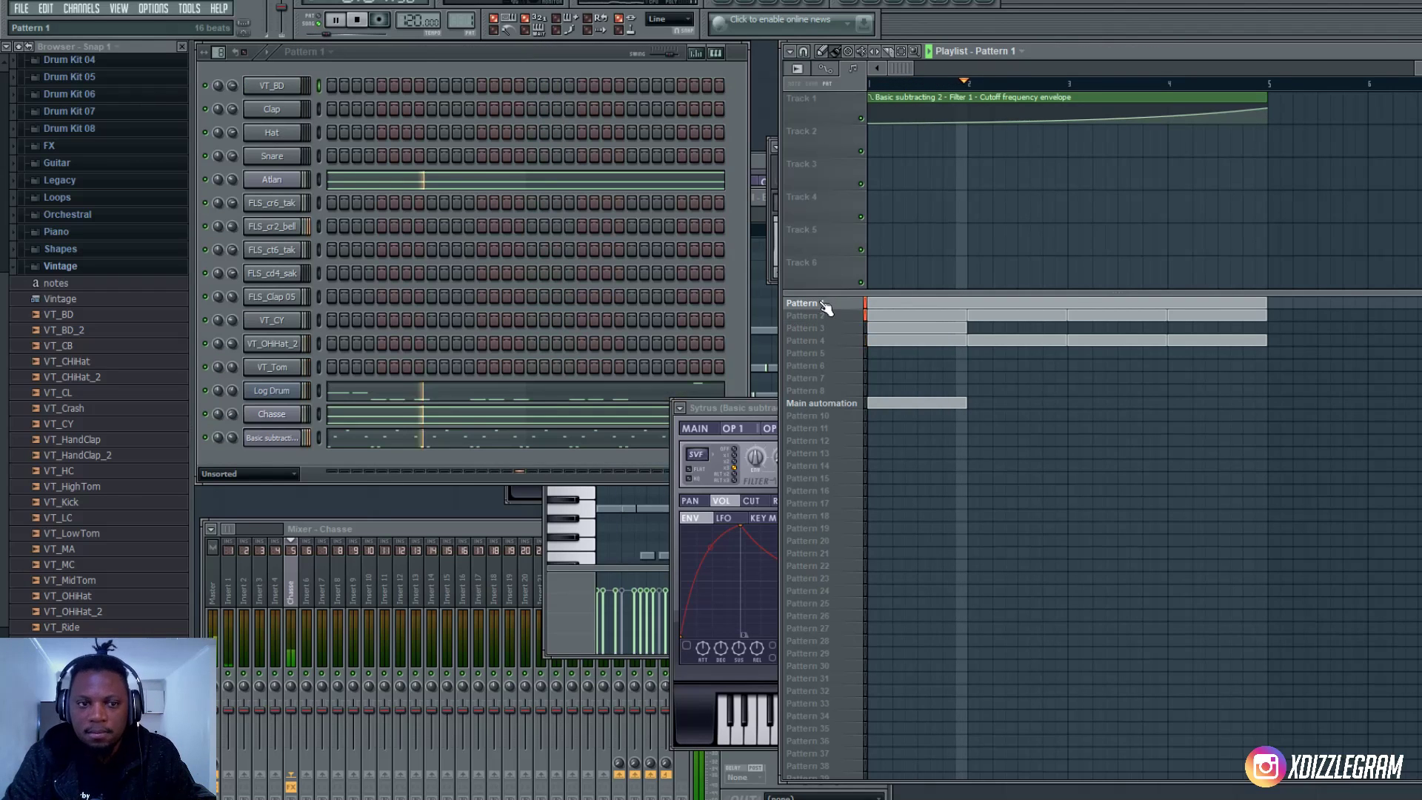
{"action": "left_click", "coordinate": [231, 434]}
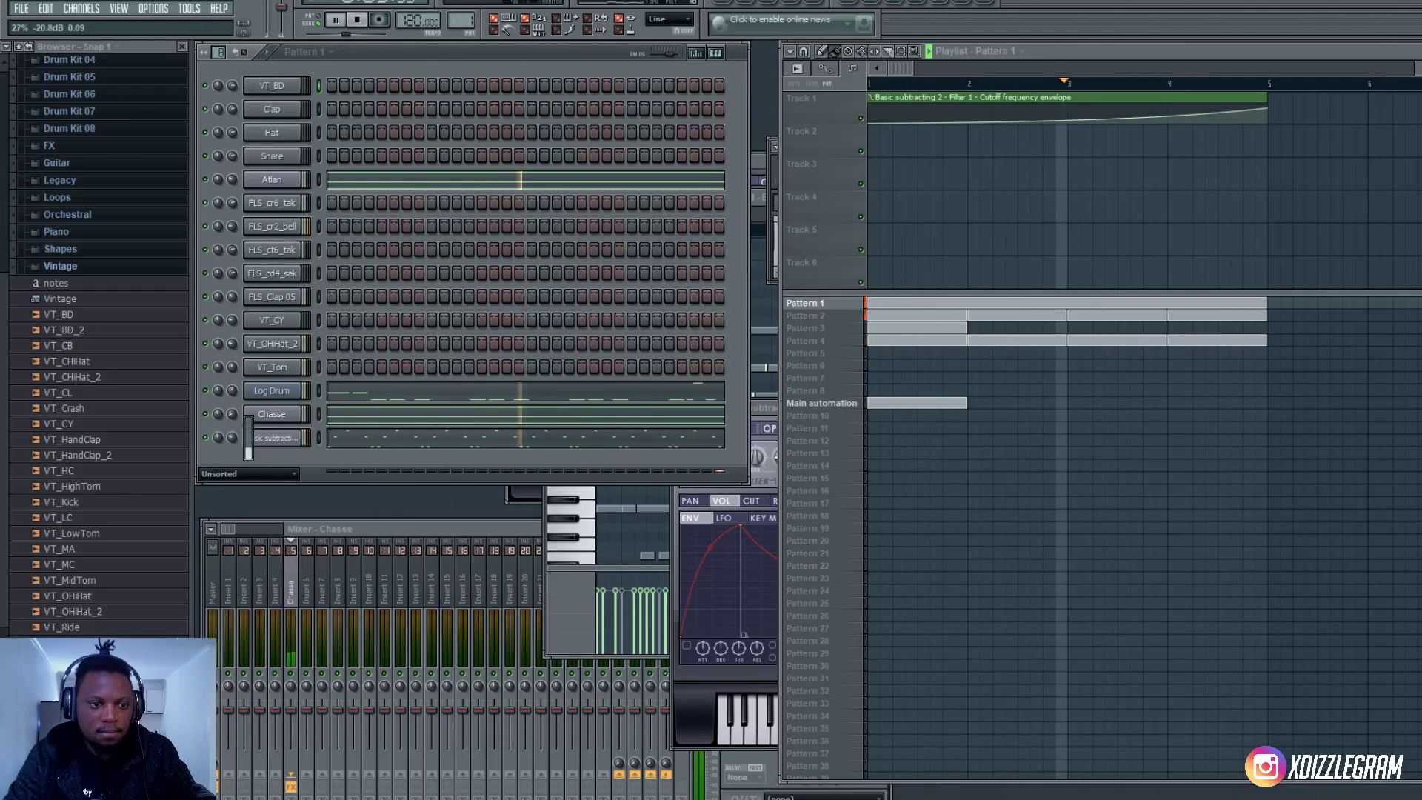
- Create an automation clip for Chasse's Filter 1 cutoff frequency, slope it gently downward across its length, and play it
{"action": "left_click", "coordinate": [272, 414]}
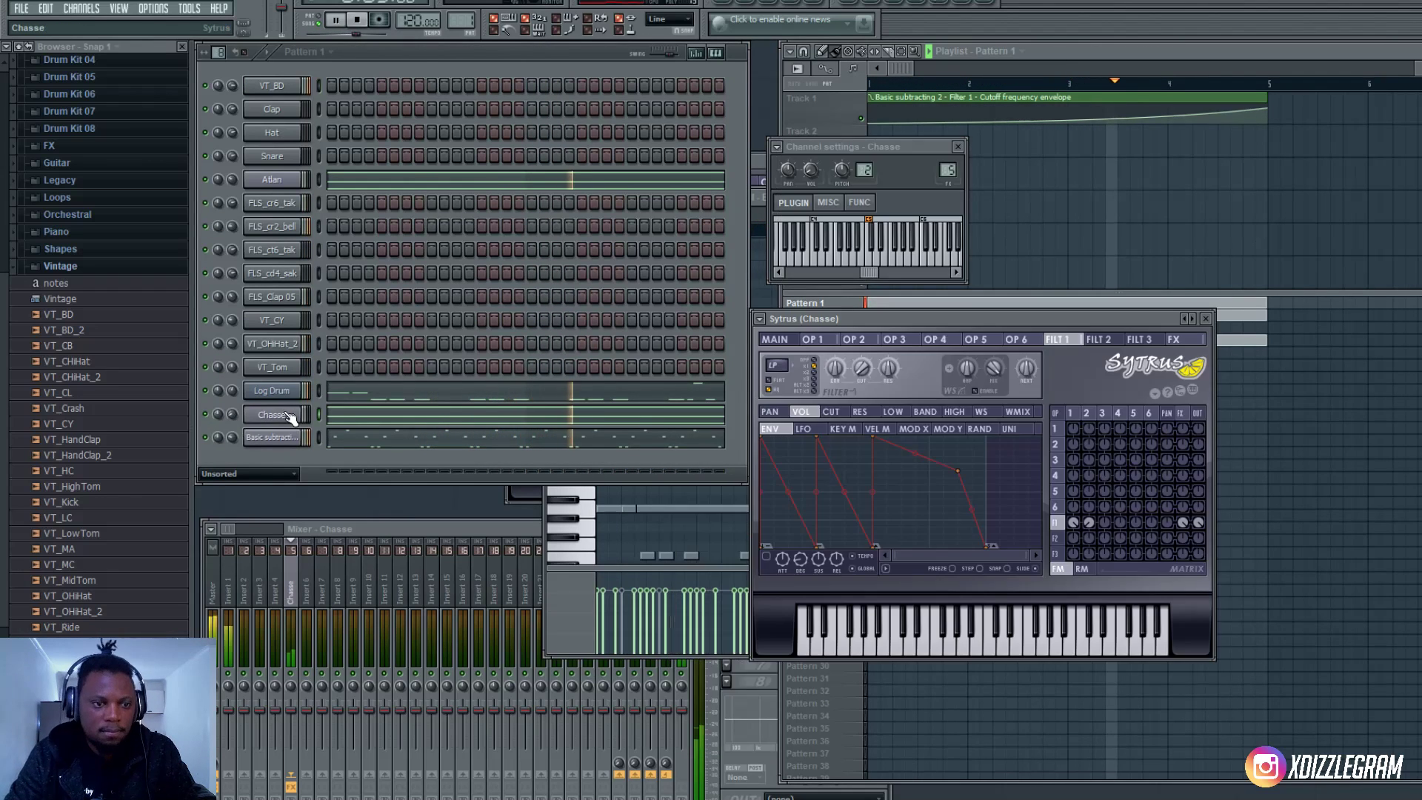
{"action": "key", "text": "space"}
{"action": "right_click", "coordinate": [863, 367]}
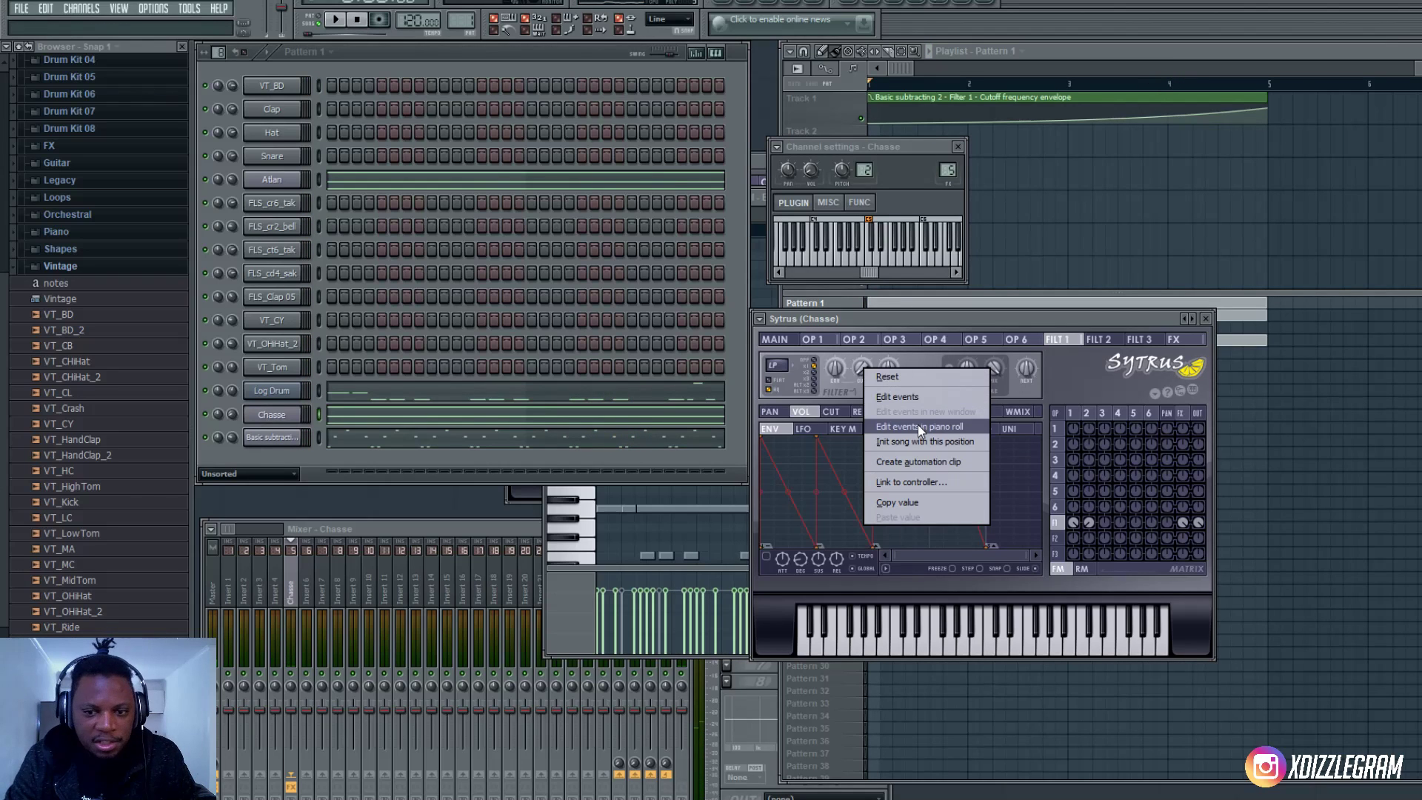
{"action": "left_click", "coordinate": [918, 461]}
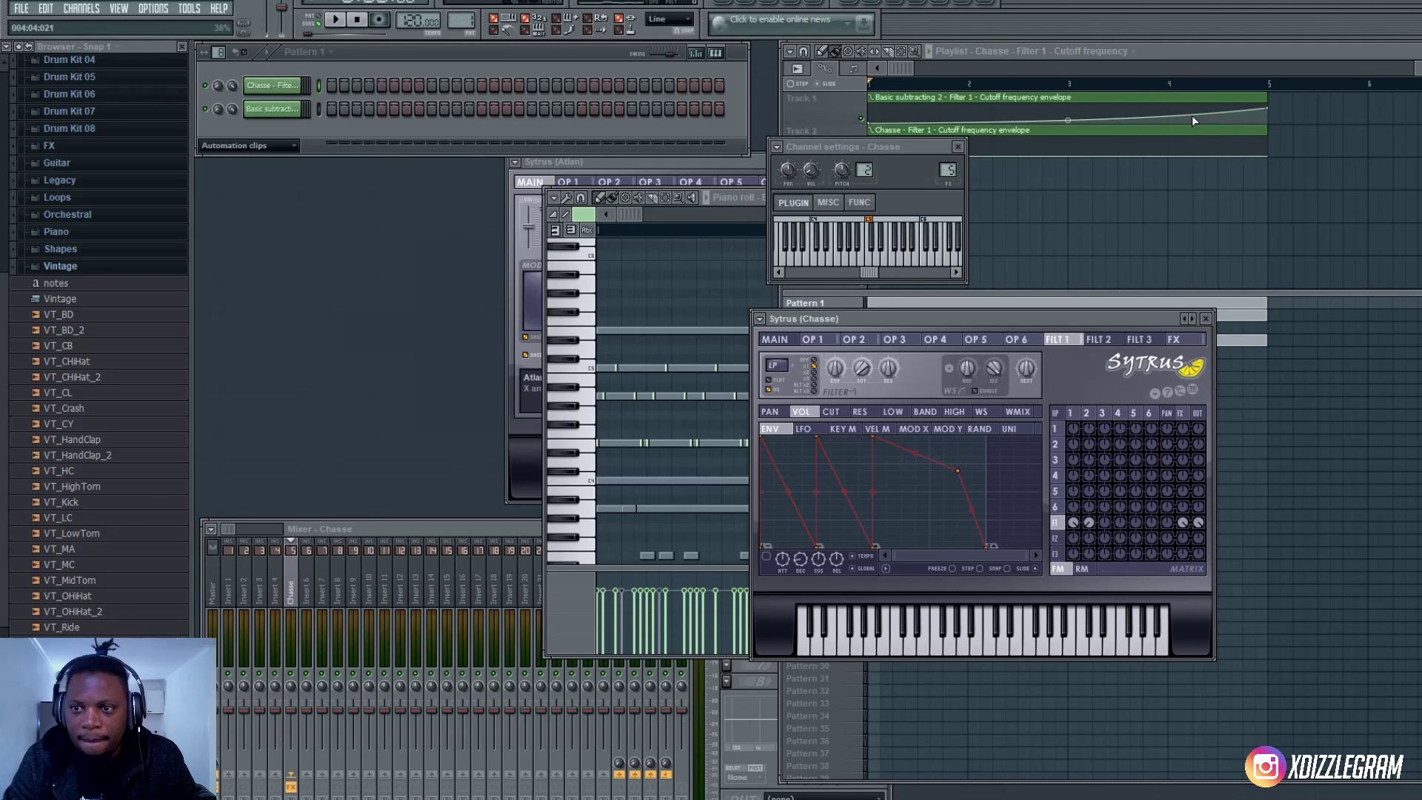
{"action": "left_click", "coordinate": [1167, 48]}
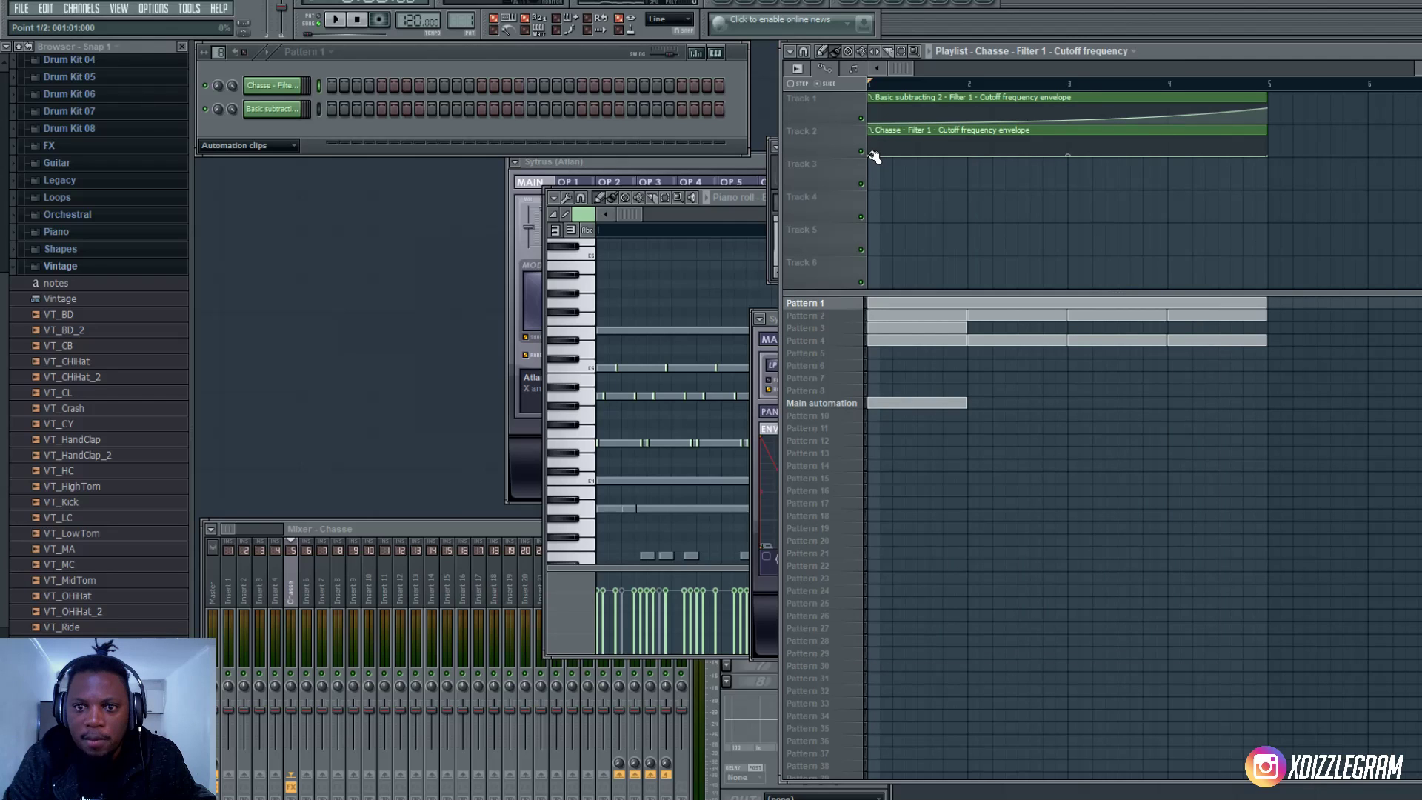
{"action": "key", "text": "space"}
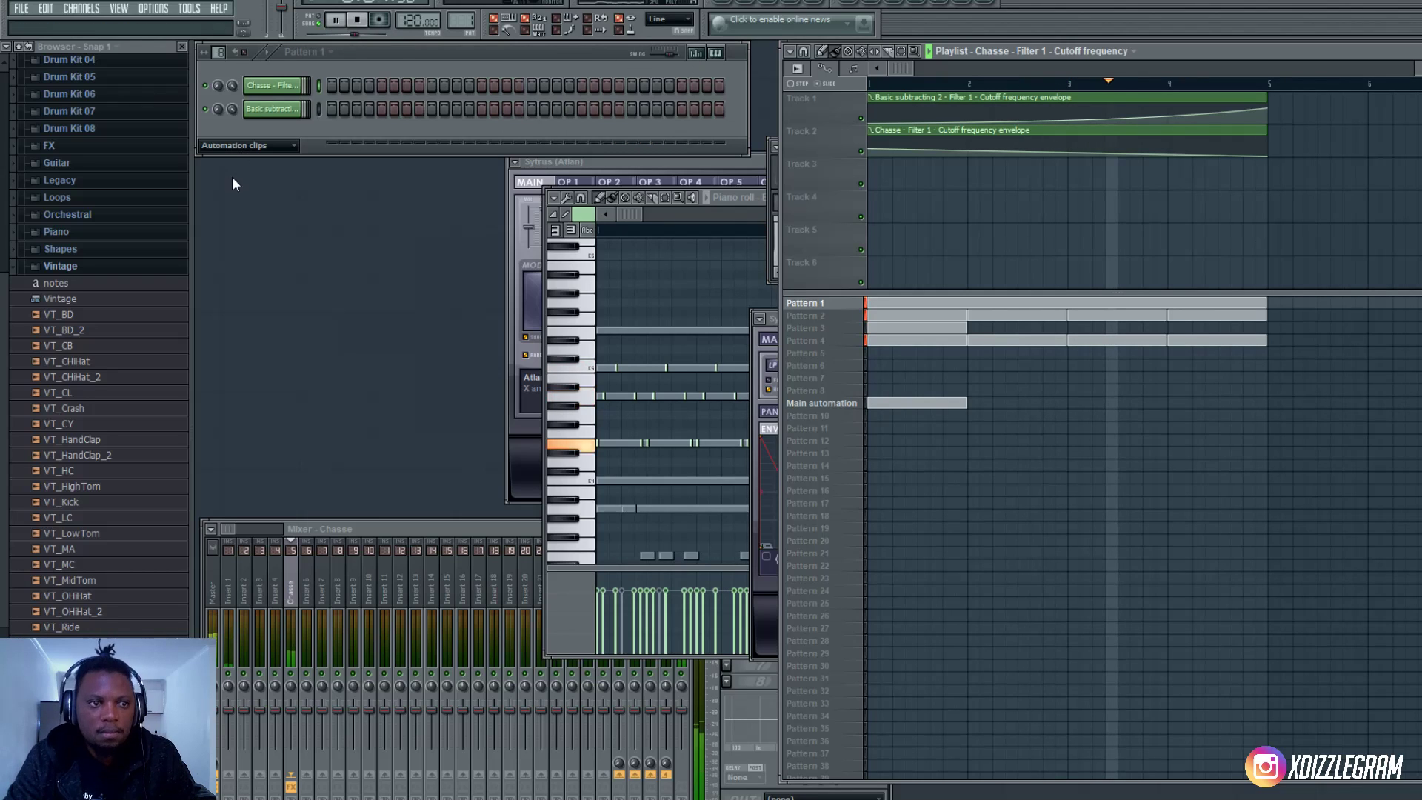
- Show all channels and create an automation clip for Atlan's Filter 1 cutoff frequency after auditioning the cutoff
{"action": "left_click", "coordinate": [252, 145]}
{"action": "left_click", "coordinate": [251, 162]}
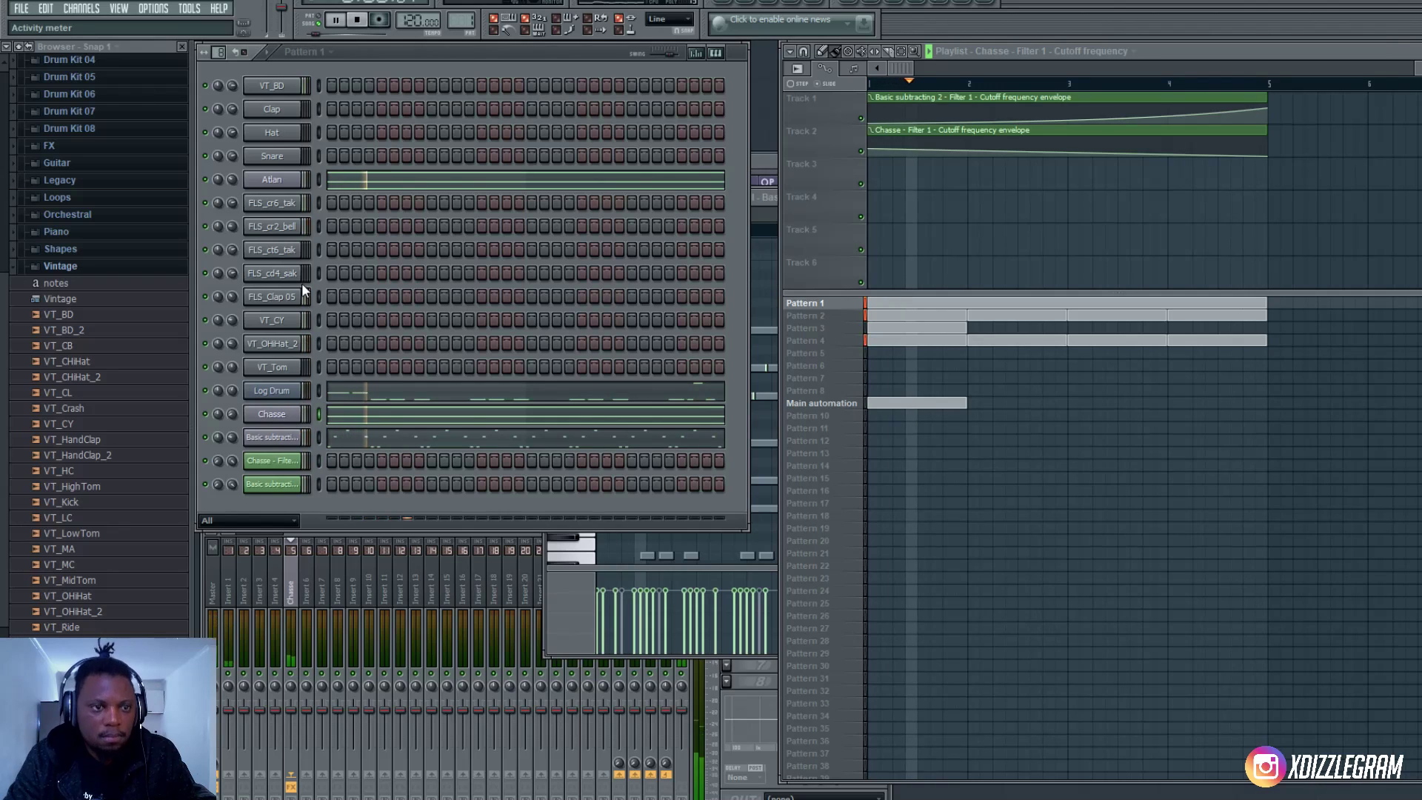
{"action": "left_click", "coordinate": [282, 182]}
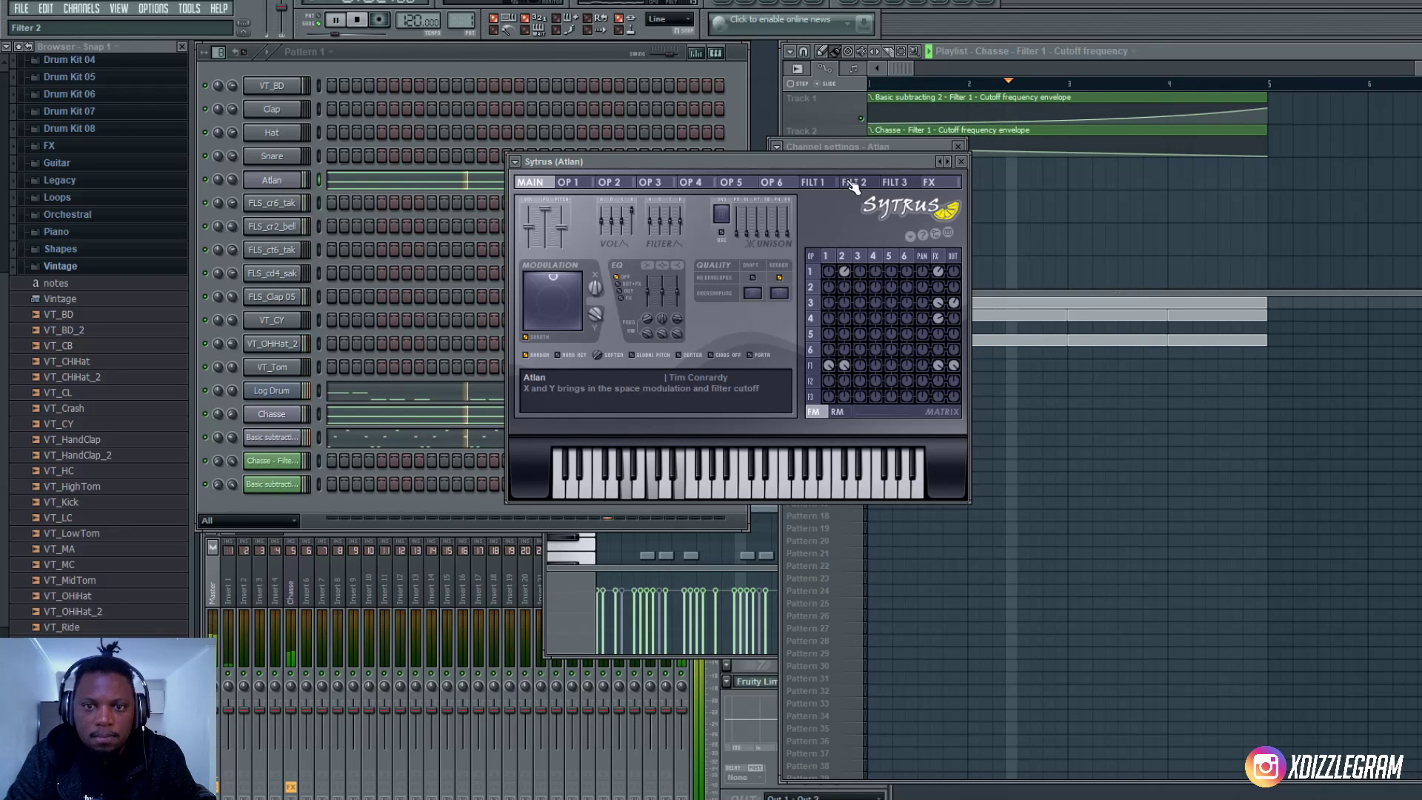
{"action": "left_click", "coordinate": [812, 182]}
{"action": "key", "text": "space"}
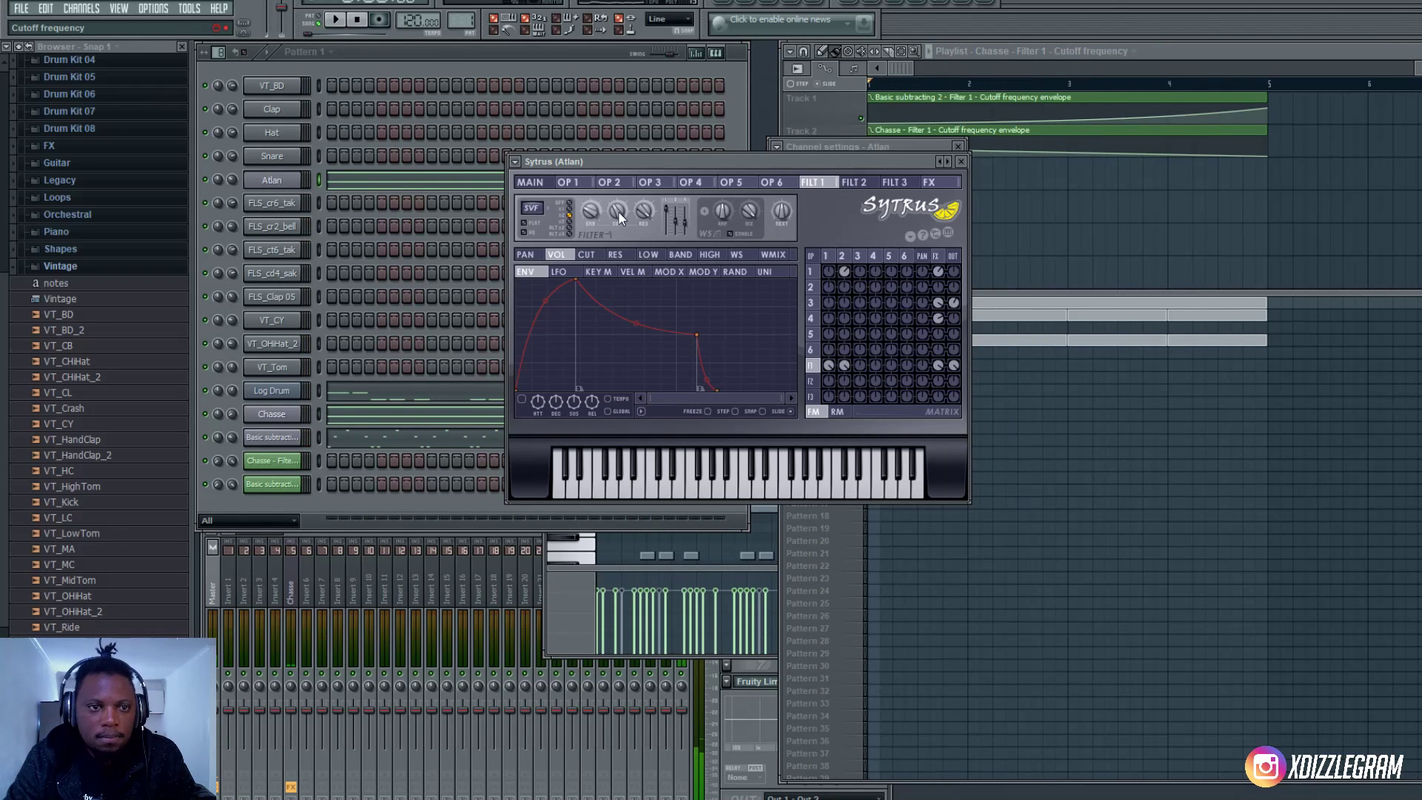
{"action": "key", "text": "space"}
{"action": "left_click_drag", "start_coordinate": [619, 212], "coordinate": [619, 212]}
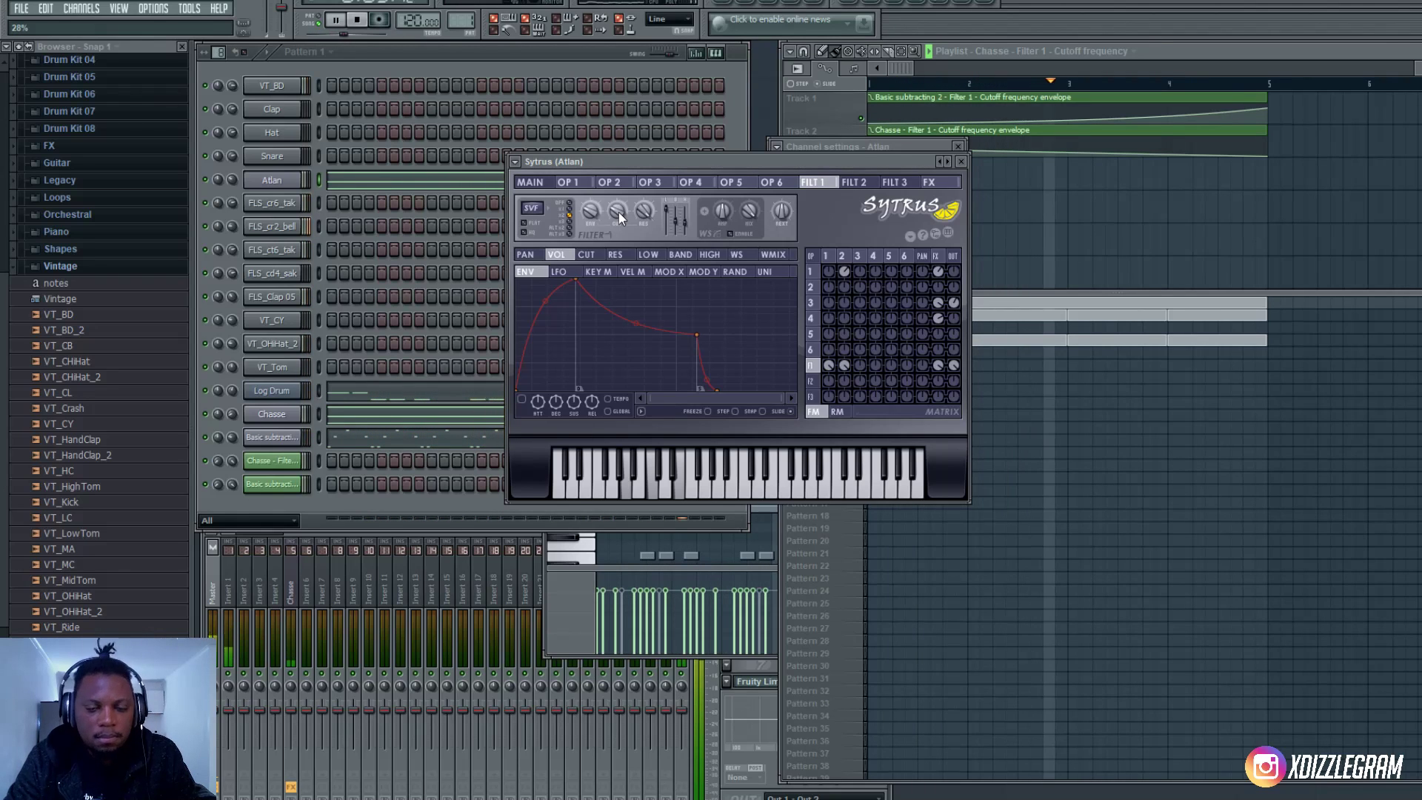
{"action": "right_click", "coordinate": [619, 212]}
{"action": "left_click", "coordinate": [676, 306]}
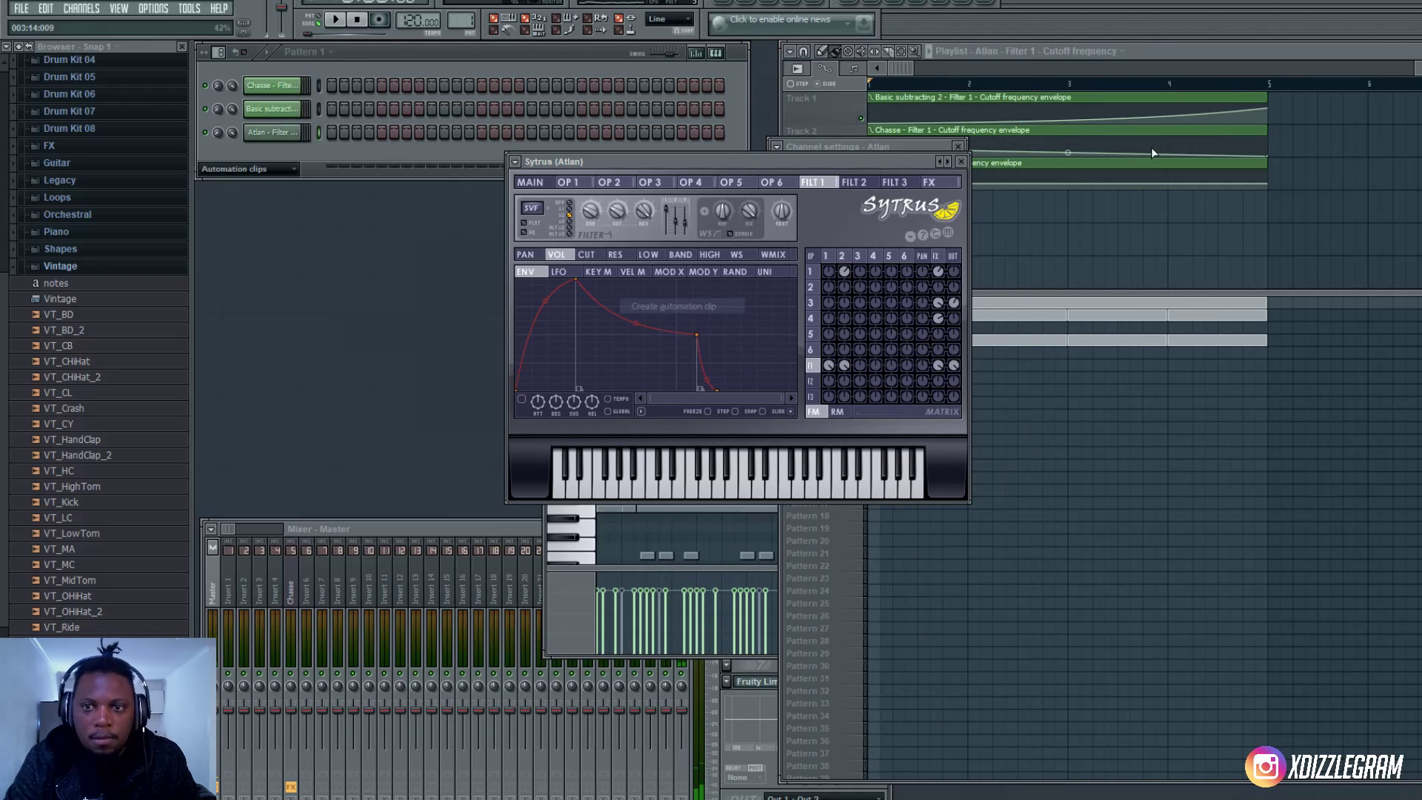
- Shape the Atlan cutoff automation into a rise peaking at bar 3 and falling after it, and enlarge the playlist tracks during playback
{"action": "left_click", "coordinate": [1152, 52]}
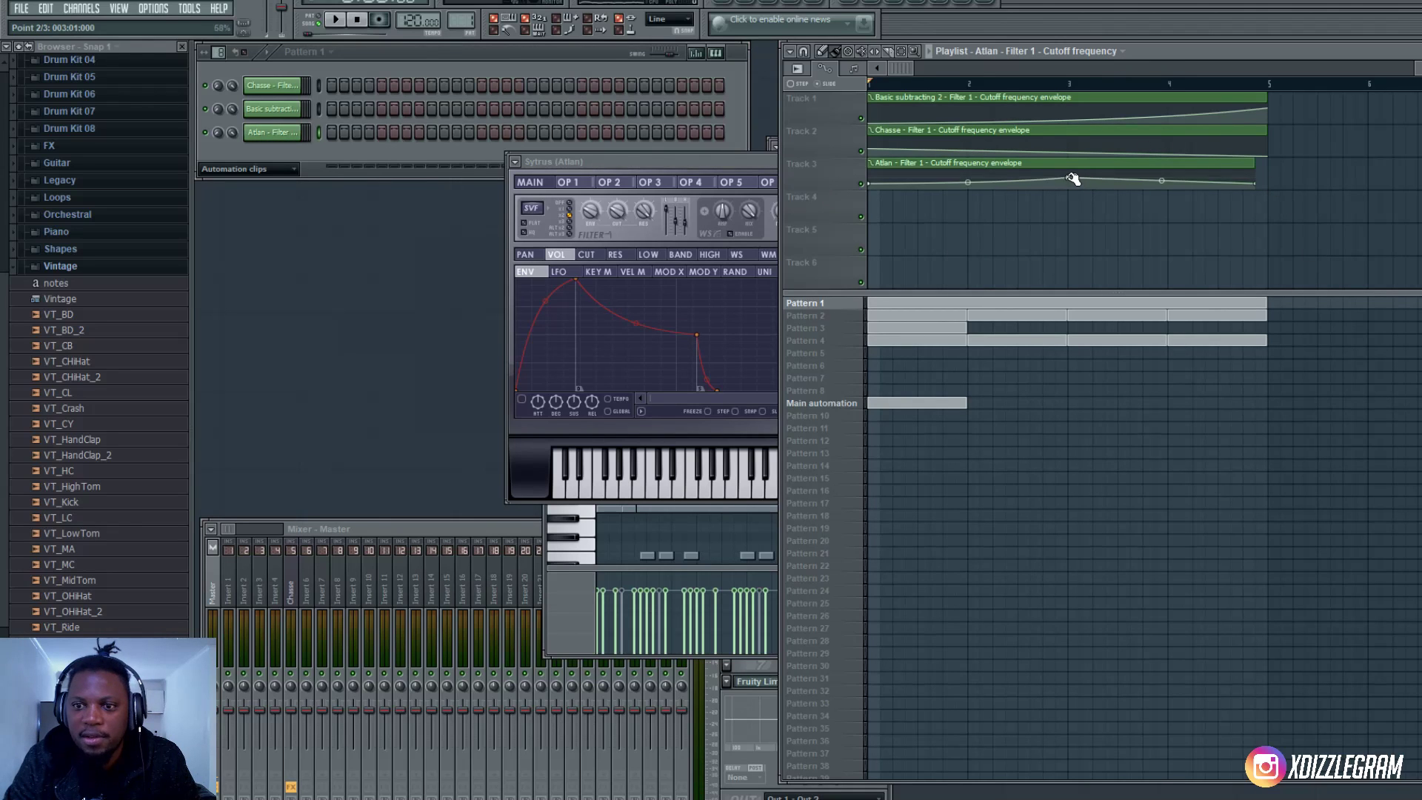
{"action": "left_click_drag", "start_coordinate": [1072, 174], "coordinate": [1067, 171]}
{"action": "key", "text": "space"}
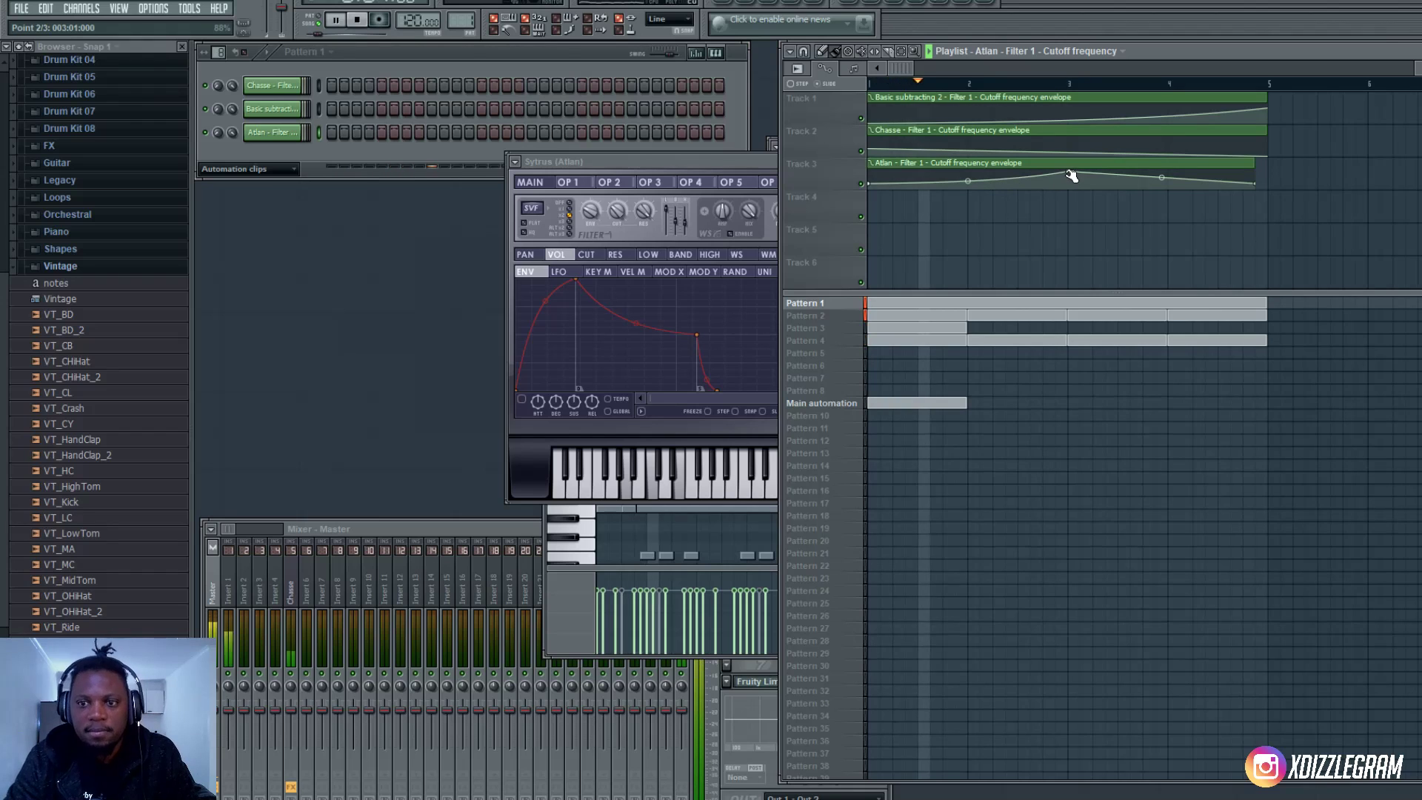
{"action": "scroll", "coordinate": [1069, 175], "scroll_direction": "down", "scroll_amount": 2}
{"action": "scroll", "coordinate": [1069, 175], "scroll_direction": "up", "scroll_amount": 3}
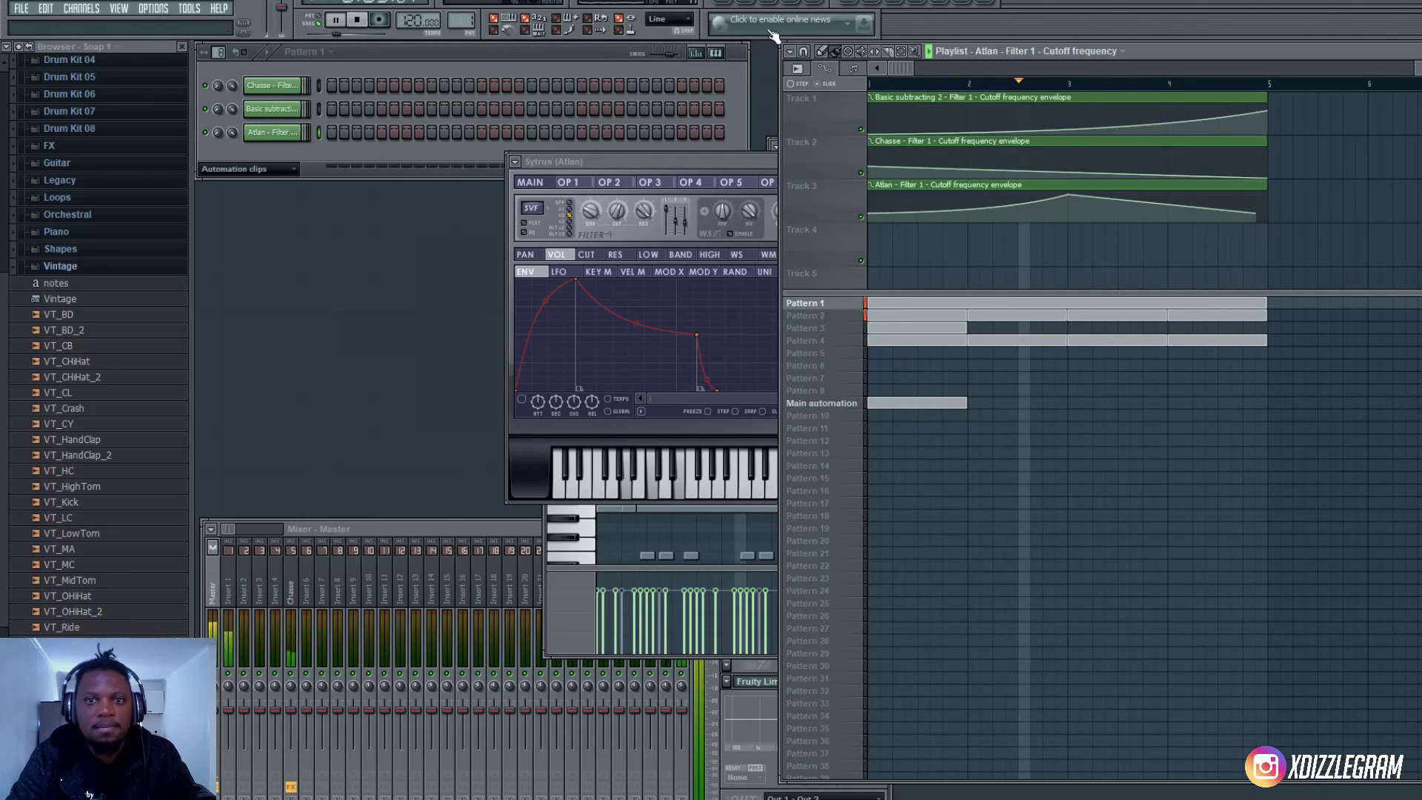
- Bring up the mixer, select Pattern 4, and bring its step sequencer to the front
{"action": "left_click", "coordinate": [809, 3]}
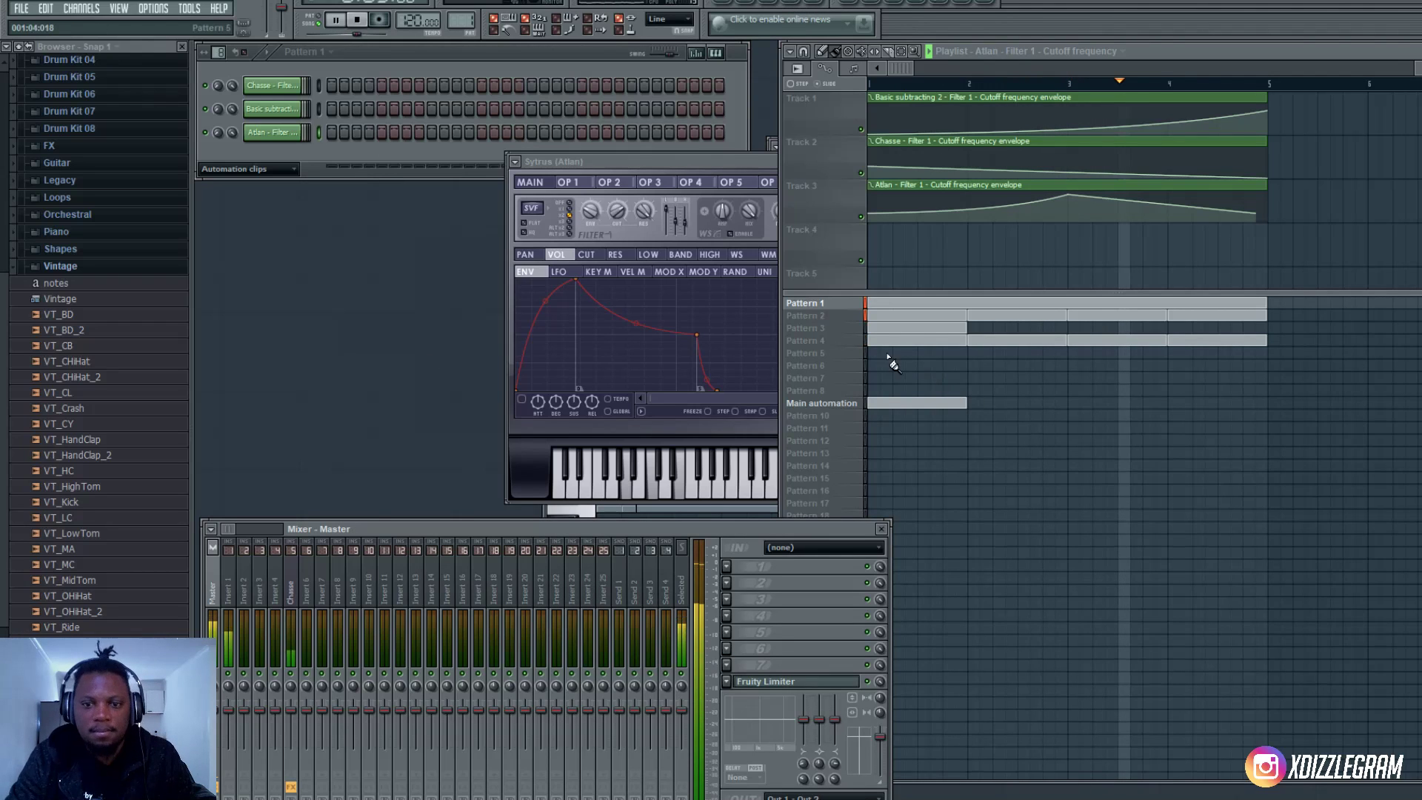
{"action": "left_click", "coordinate": [829, 342]}
{"action": "left_click", "coordinate": [394, 56]}
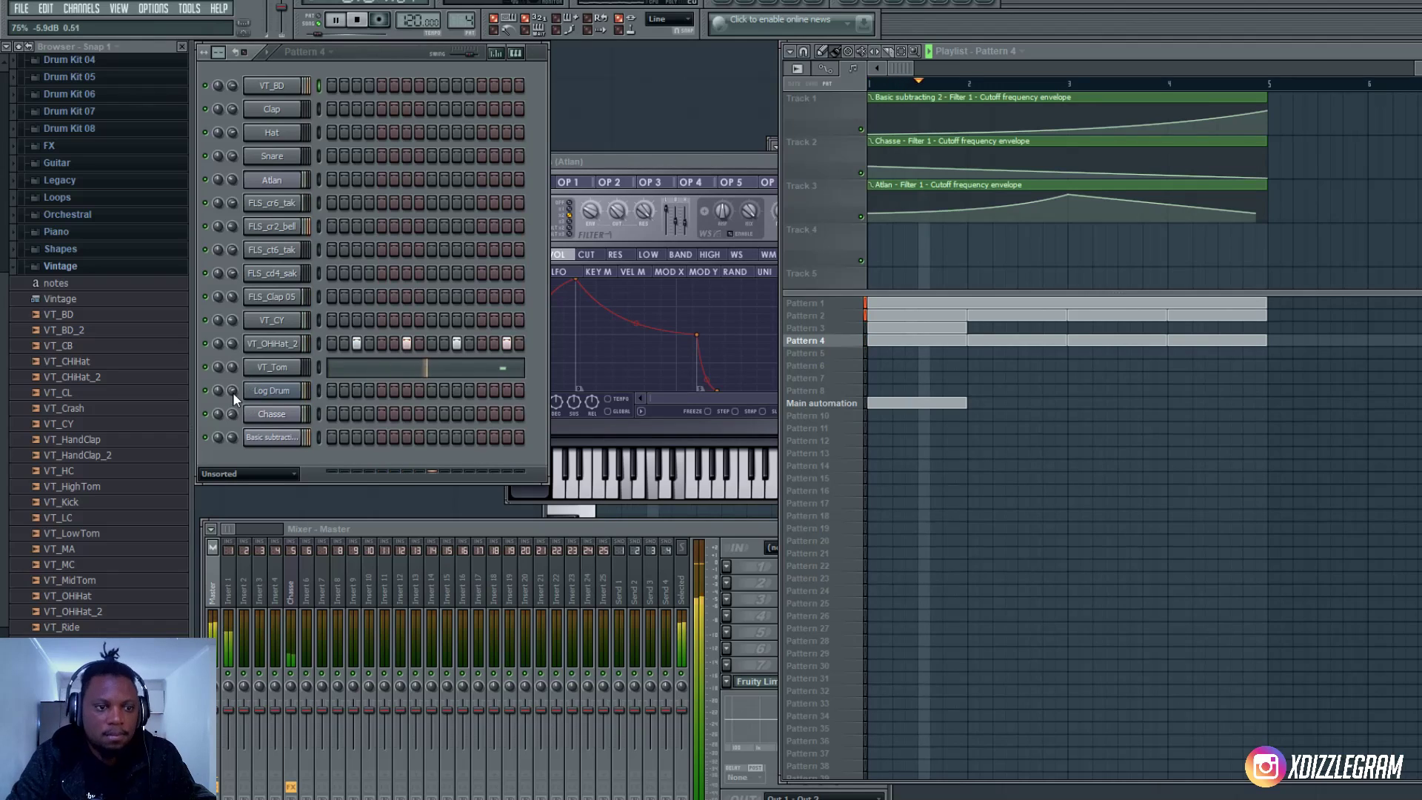
- Stop playback and create an automation clip for the Log Drum's Mod 1 Decay
{"action": "key", "text": "space"}
{"action": "left_click", "coordinate": [272, 390]}
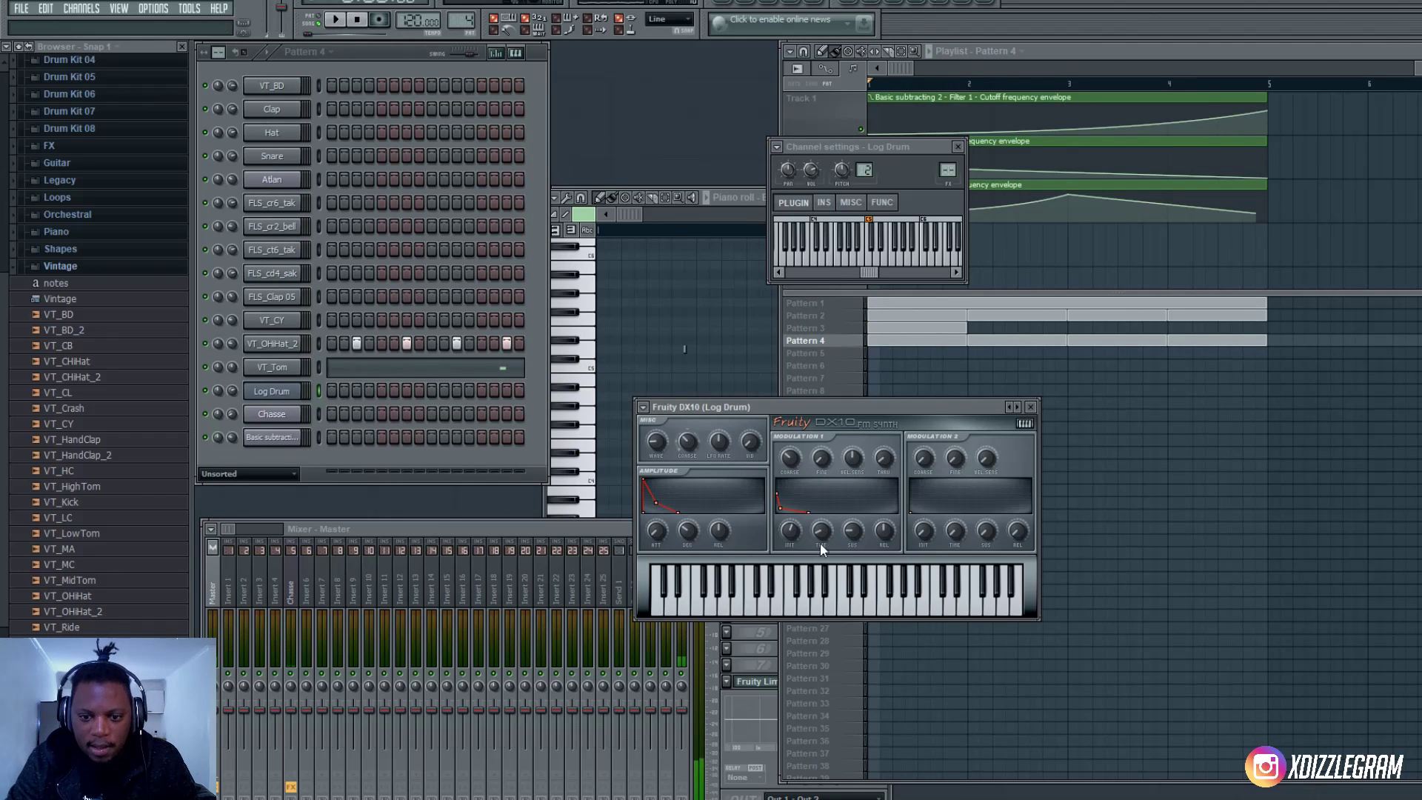
{"action": "right_click", "coordinate": [824, 530]}
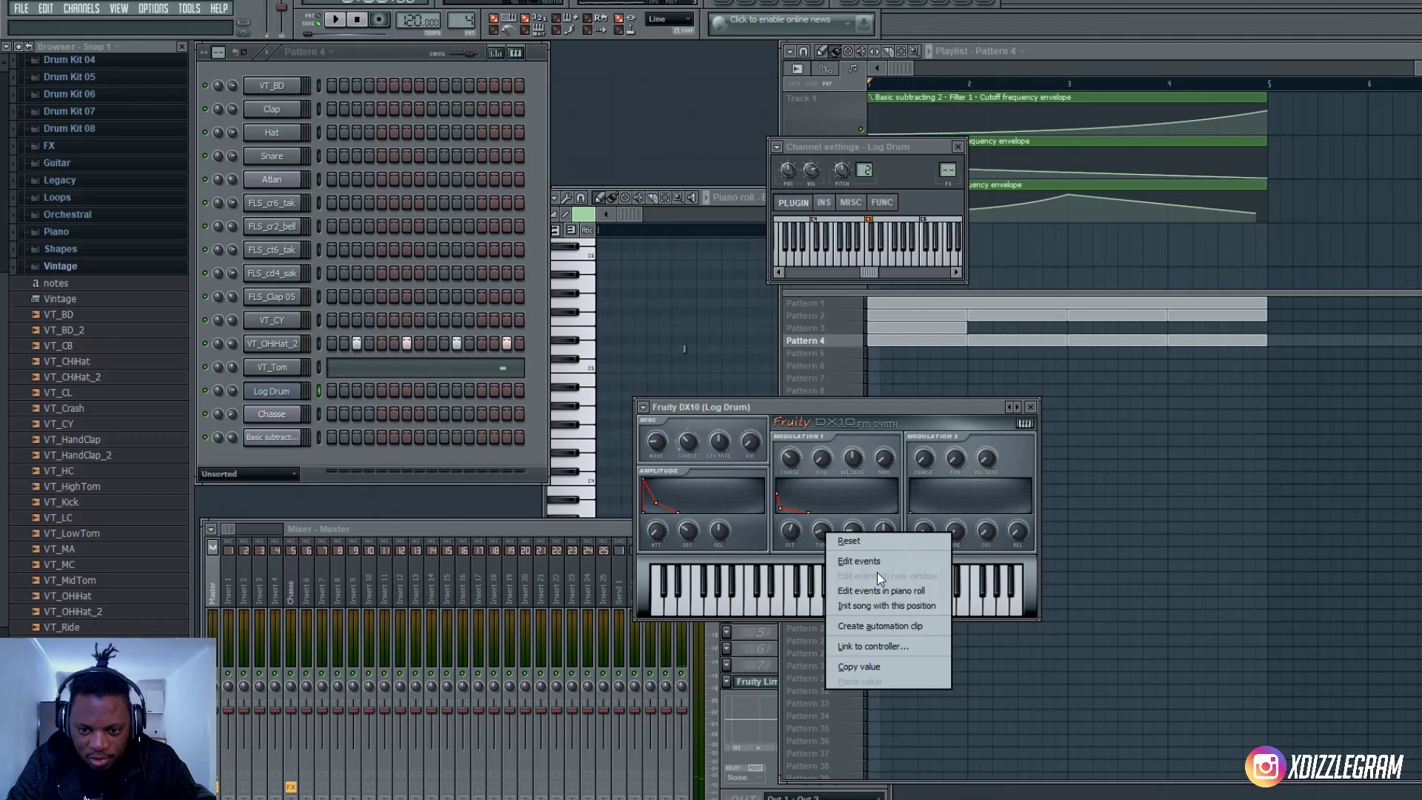
{"action": "left_click", "coordinate": [891, 625]}
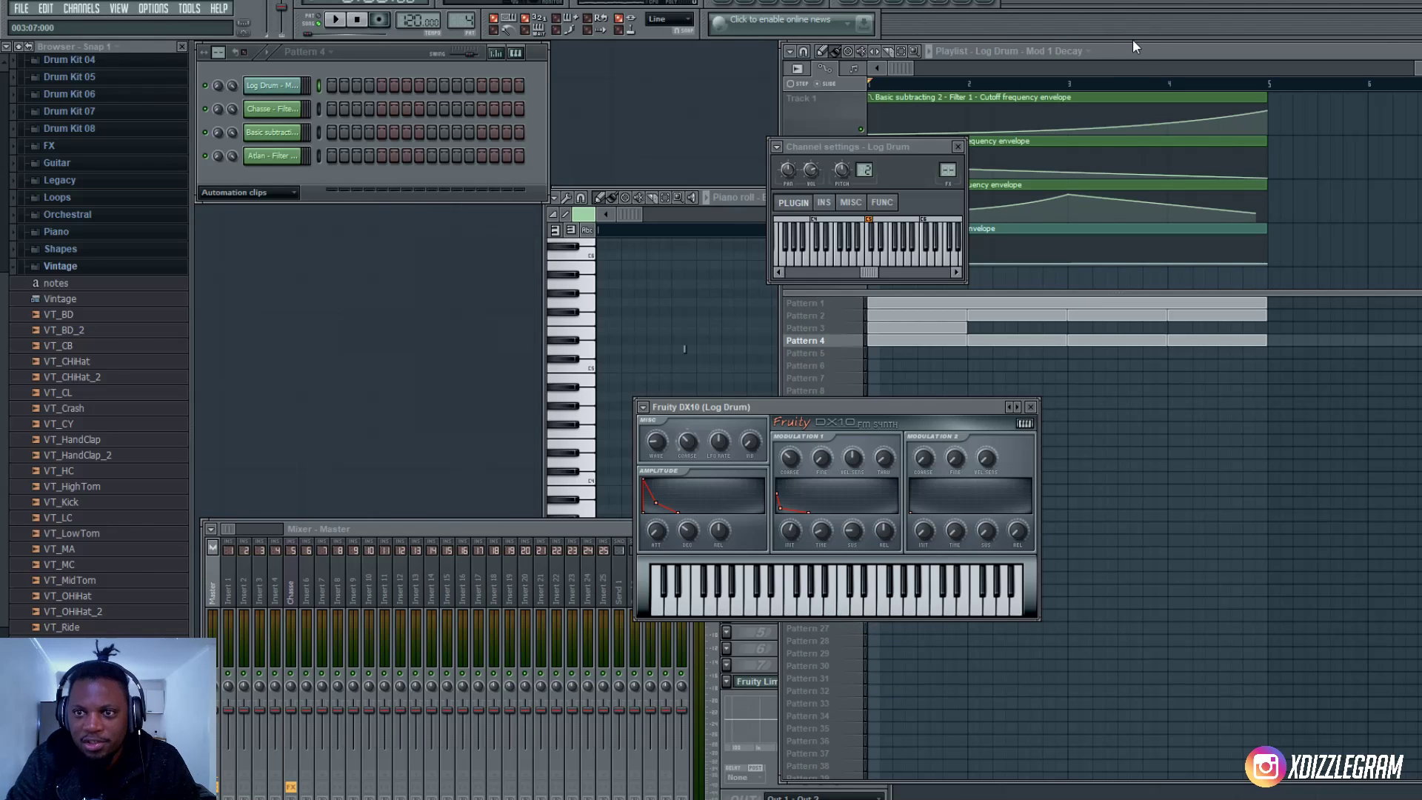
- Shape the Log Drum Mod 1 Decay envelope into a low start curving upward to bar 5, and play it
{"action": "left_click", "coordinate": [1066, 164]}
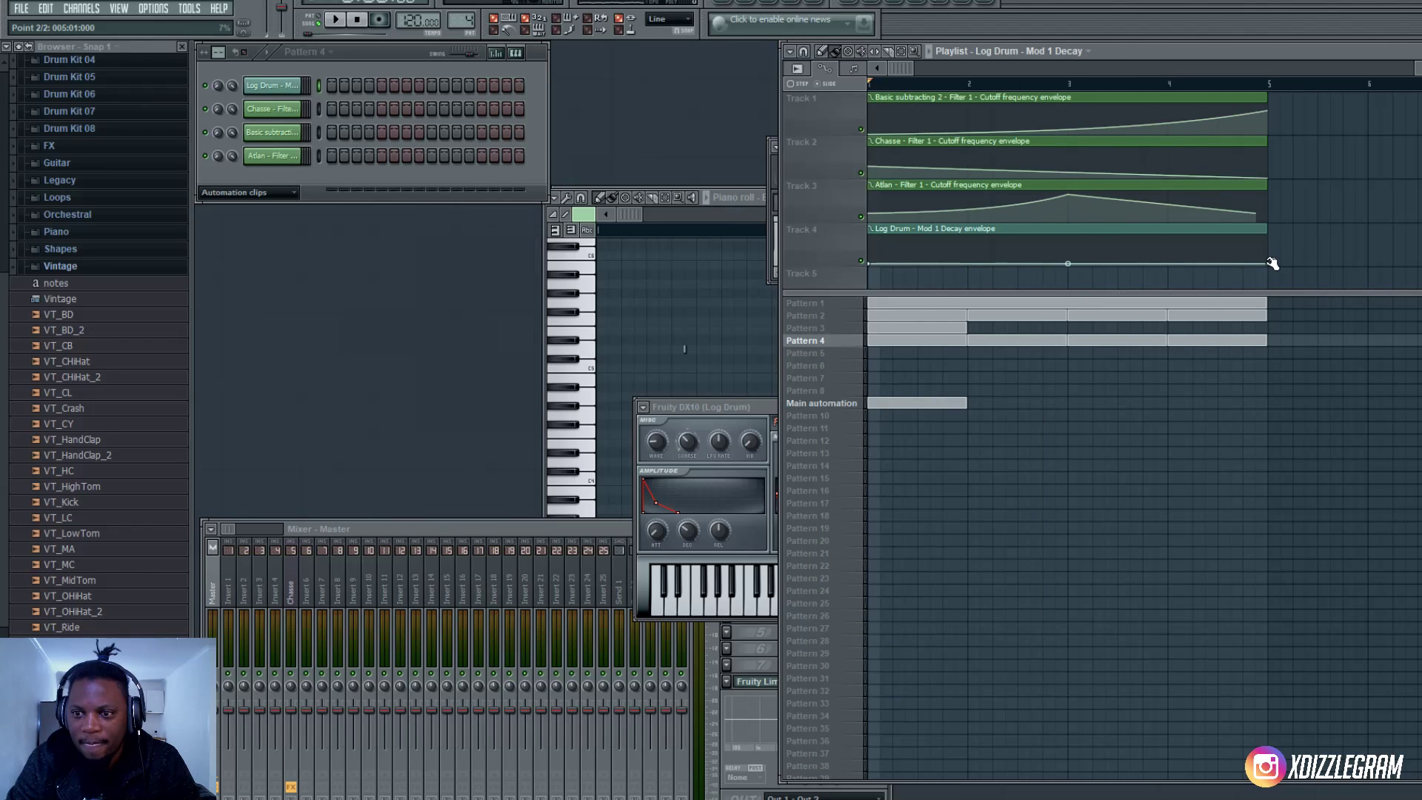
{"action": "left_click_drag", "start_coordinate": [1271, 263], "coordinate": [1271, 252]}
{"action": "left_click_drag", "start_coordinate": [1065, 257], "coordinate": [1066, 268]}
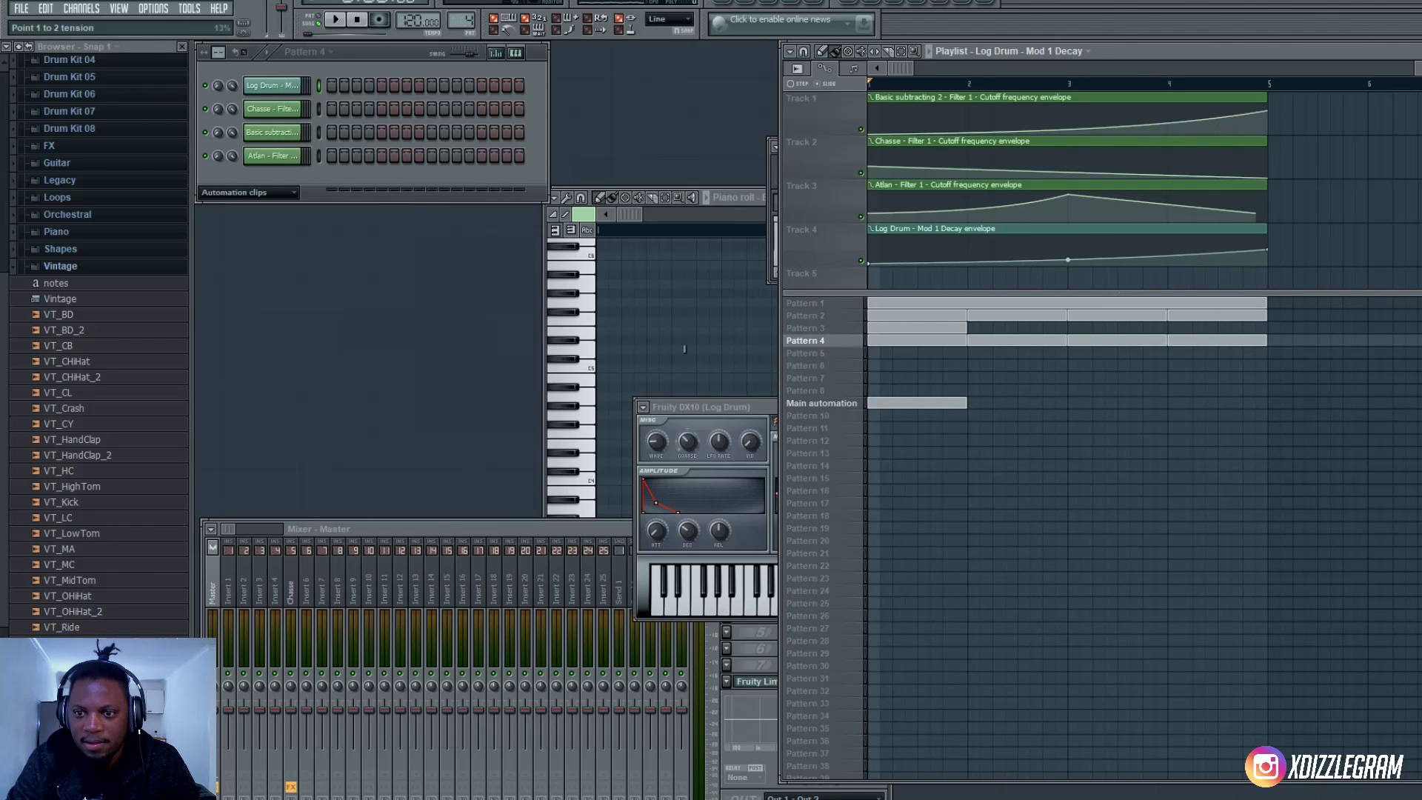
{"action": "key", "text": "space"}
{"action": "left_click_drag", "start_coordinate": [871, 263], "coordinate": [871, 249]}
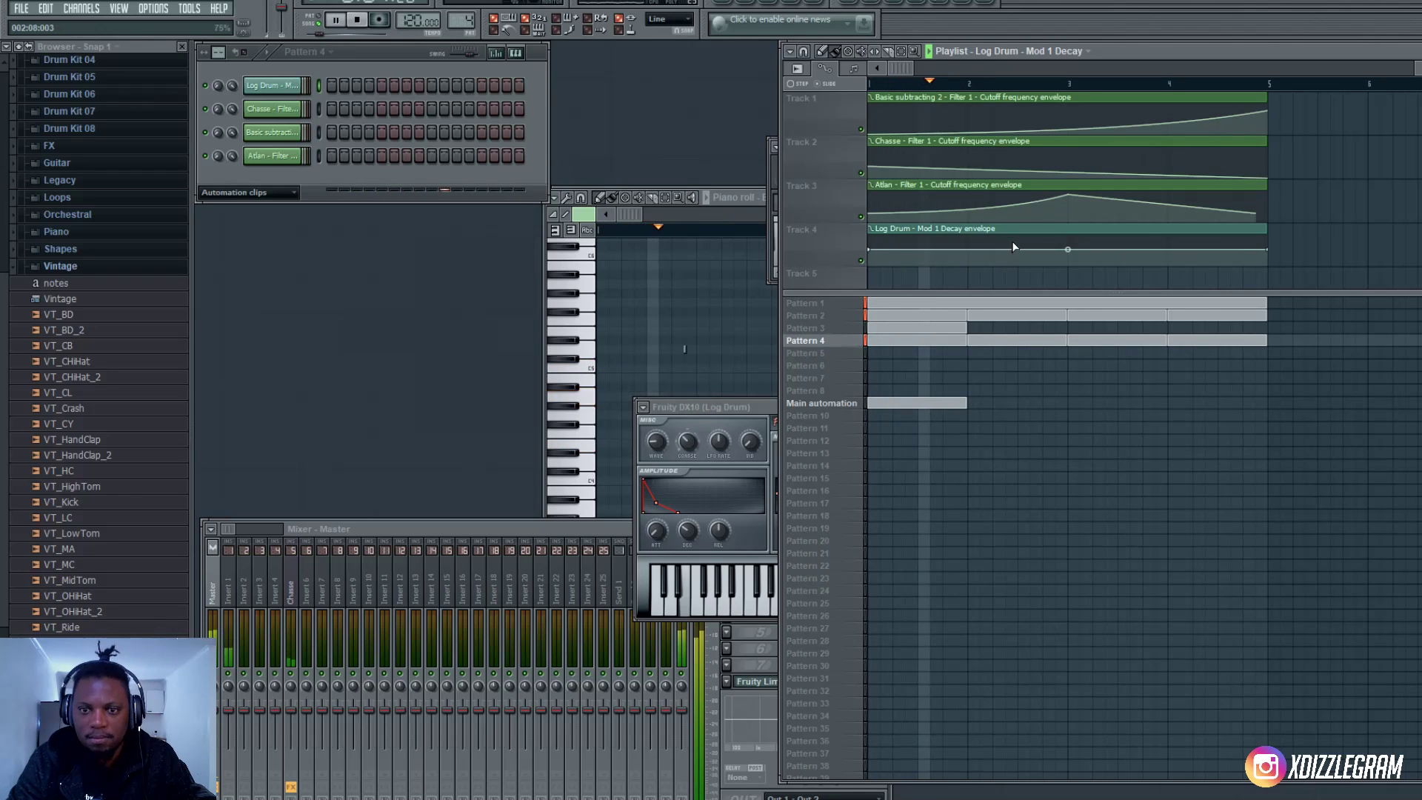
{"action": "key", "text": "space"}
{"action": "left_click_drag", "start_coordinate": [874, 250], "coordinate": [874, 260]}
{"action": "key", "text": "space"}
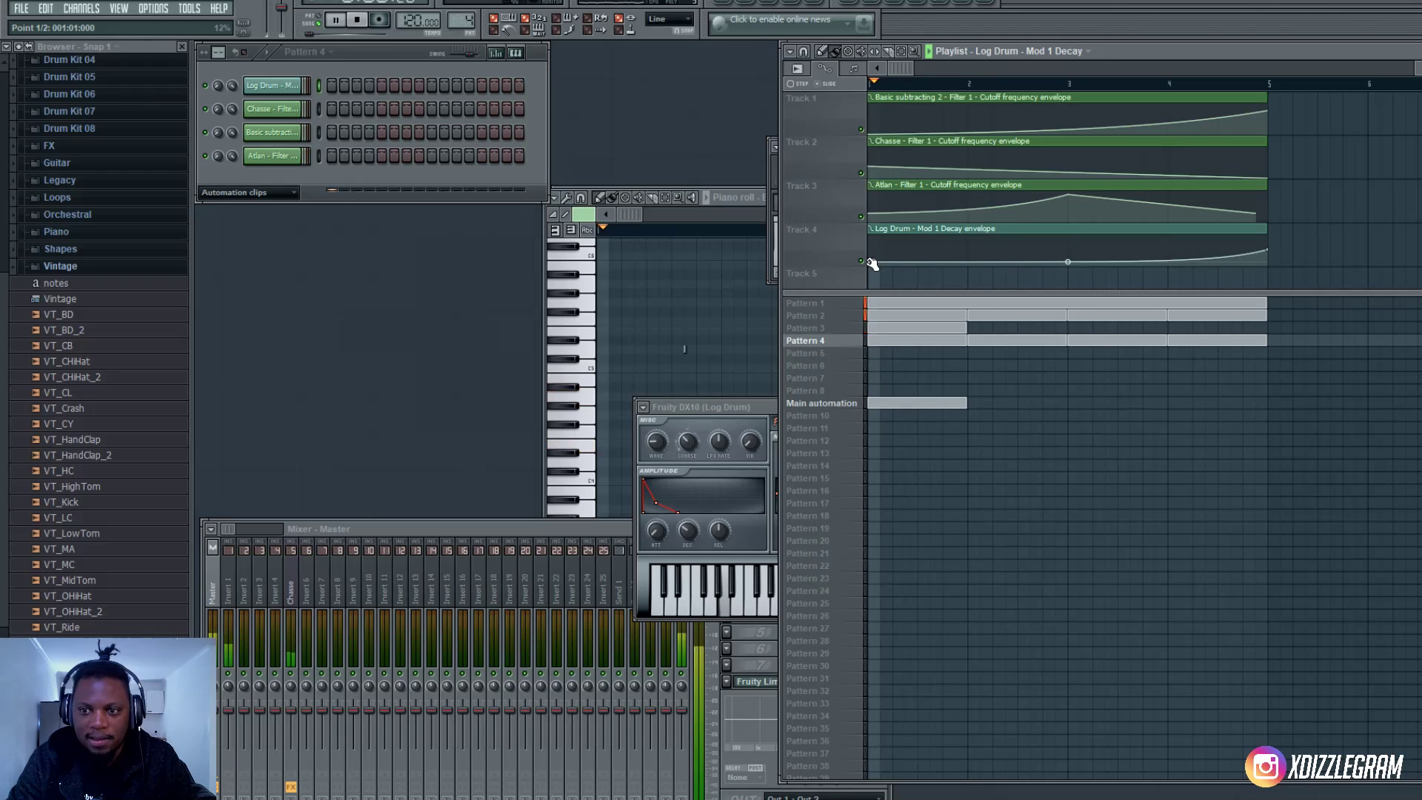
- Add a point to the Mod 1 Decay envelope near bar 4.5, soften its final rise during playback, and stop playback
{"action": "left_click", "coordinate": [748, 405]}
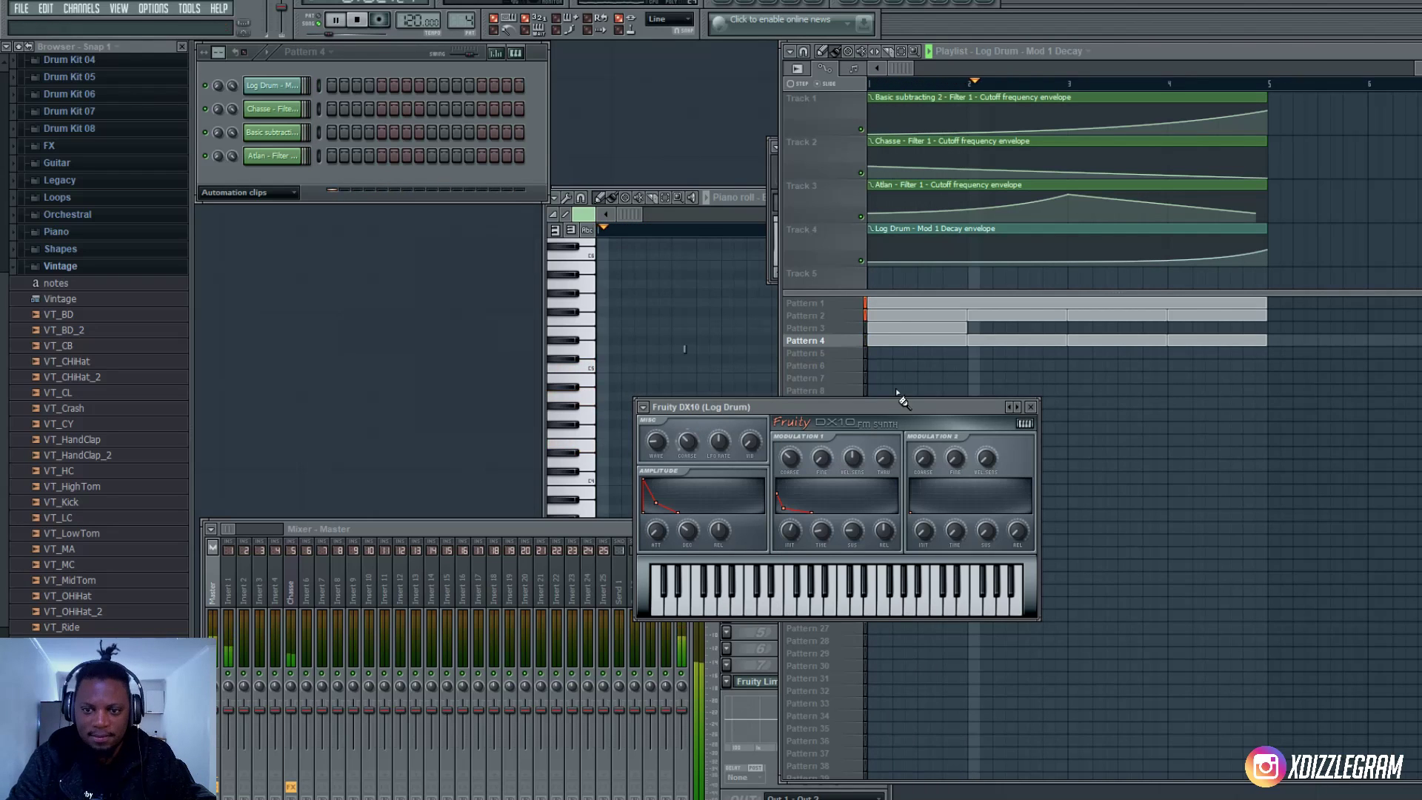
{"action": "left_click", "coordinate": [1069, 258]}
{"action": "left_click", "coordinate": [872, 263]}
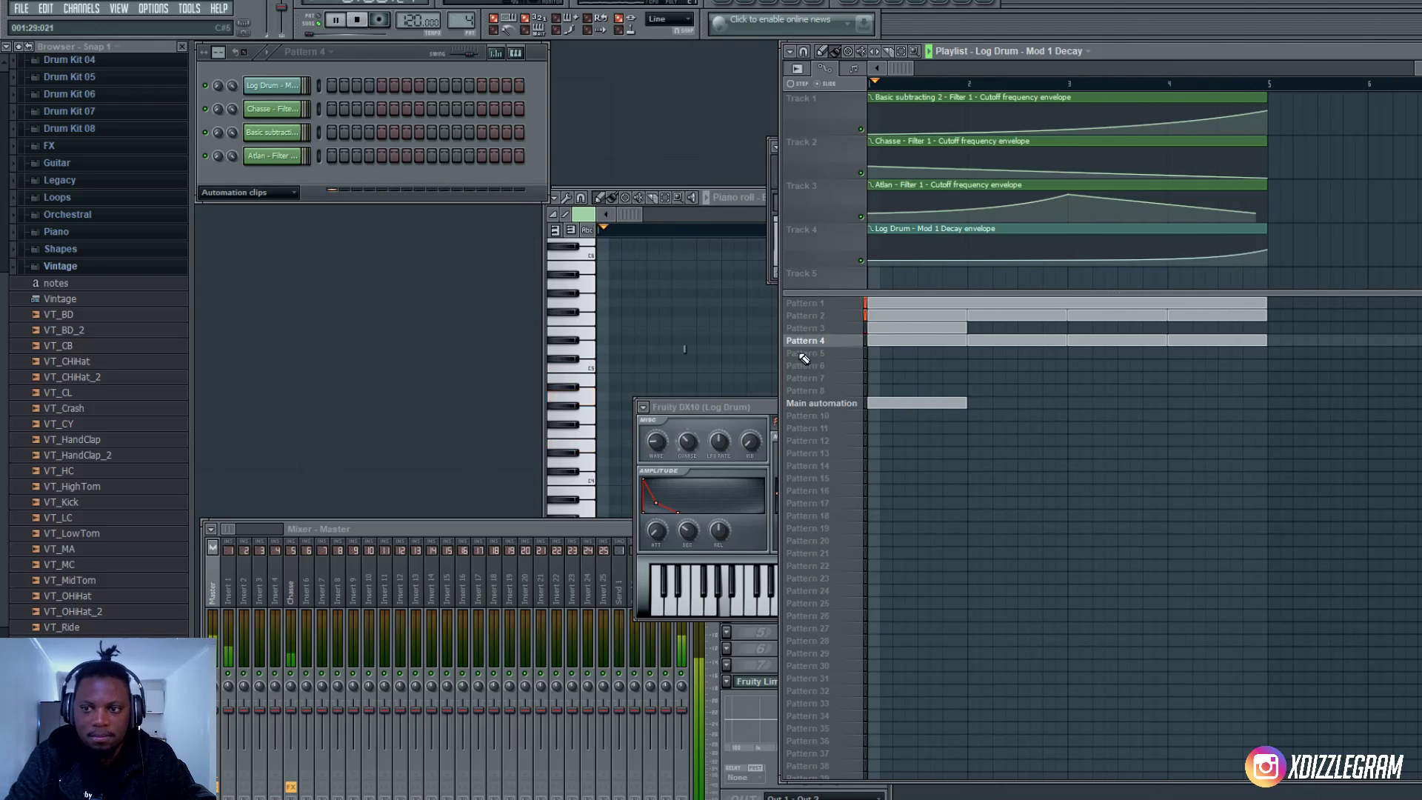
{"action": "right_click", "coordinate": [1219, 258]}
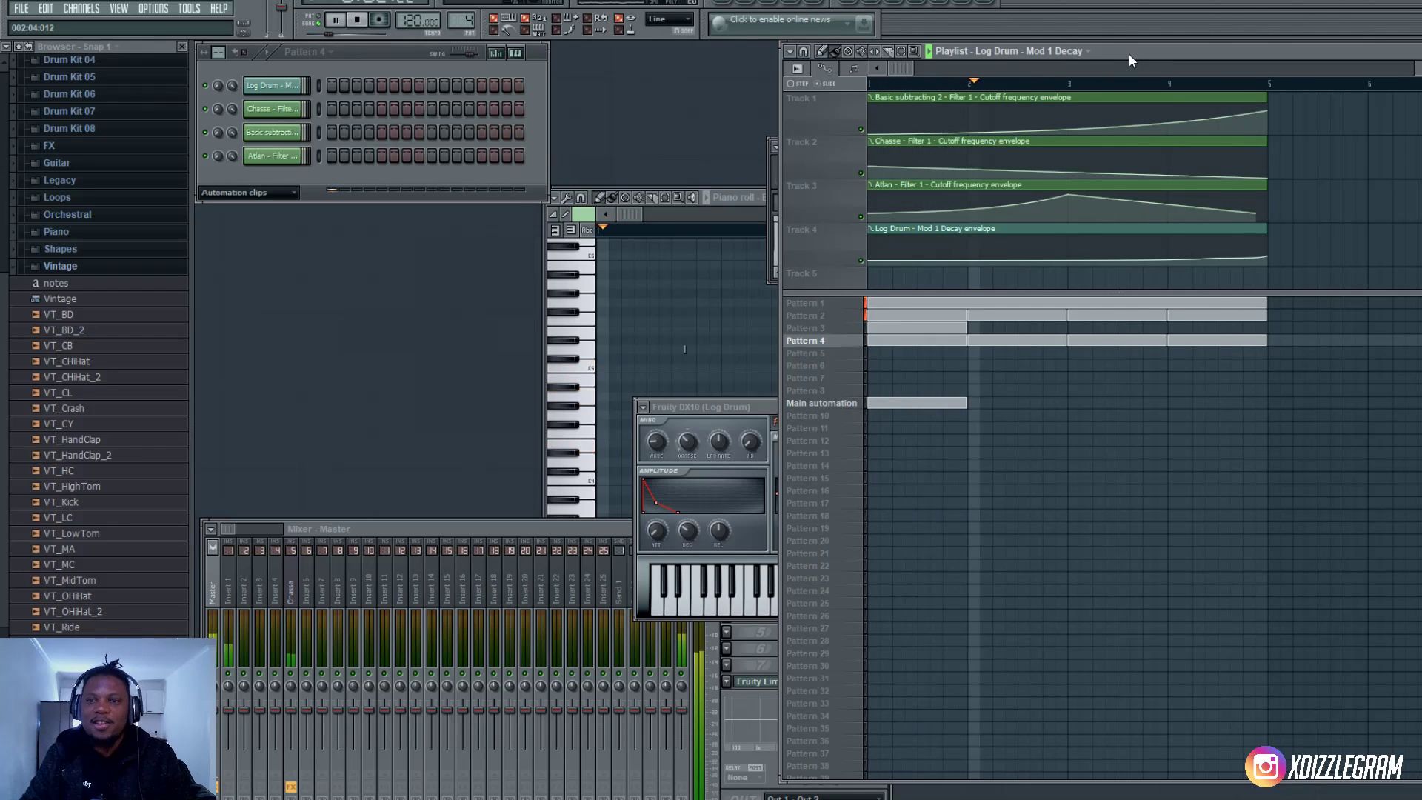
{"action": "key", "text": "space"}
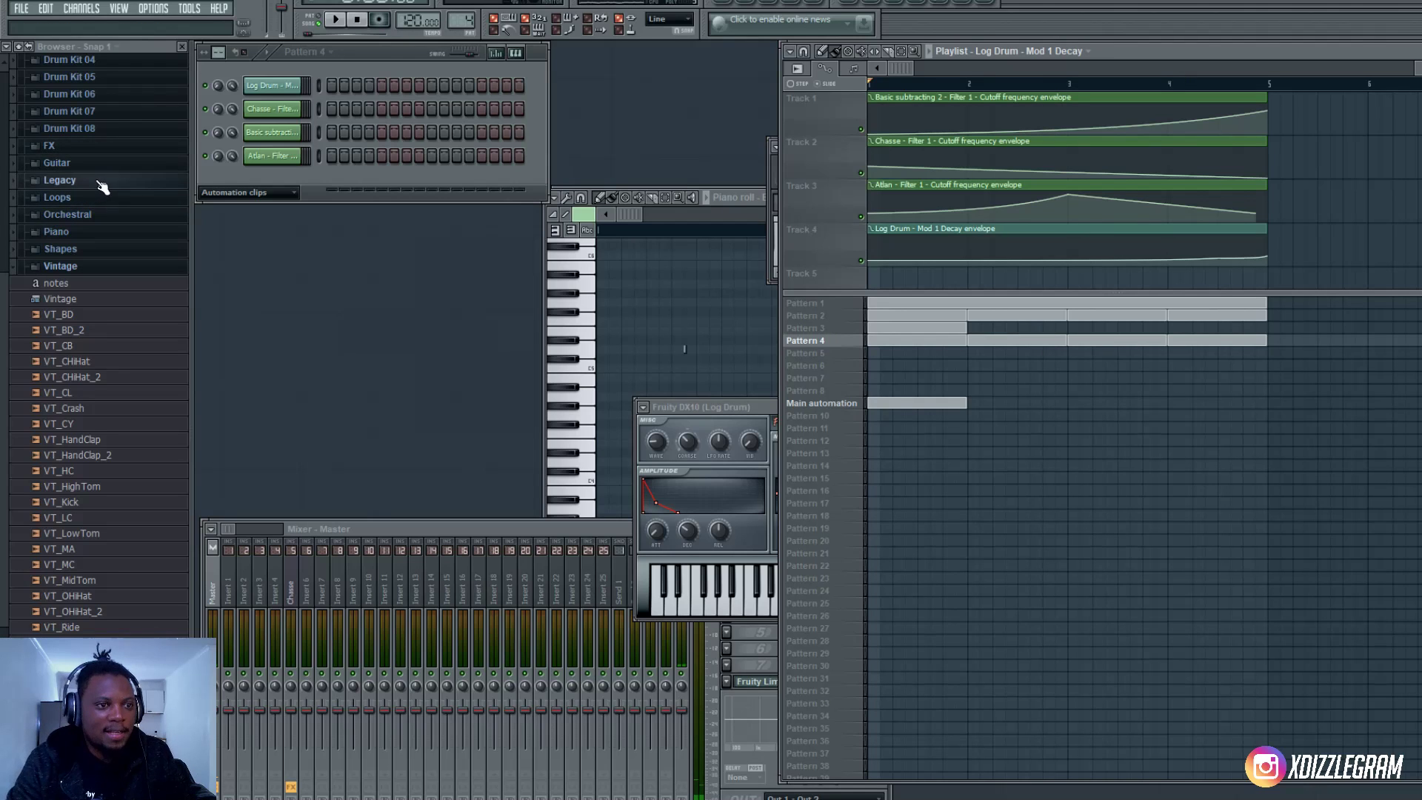
- Audition the crashes in Drum Kit 04 and place FLS_Crash 04c on Track 5 at bar 1
{"action": "left_click", "coordinate": [120, 77]}
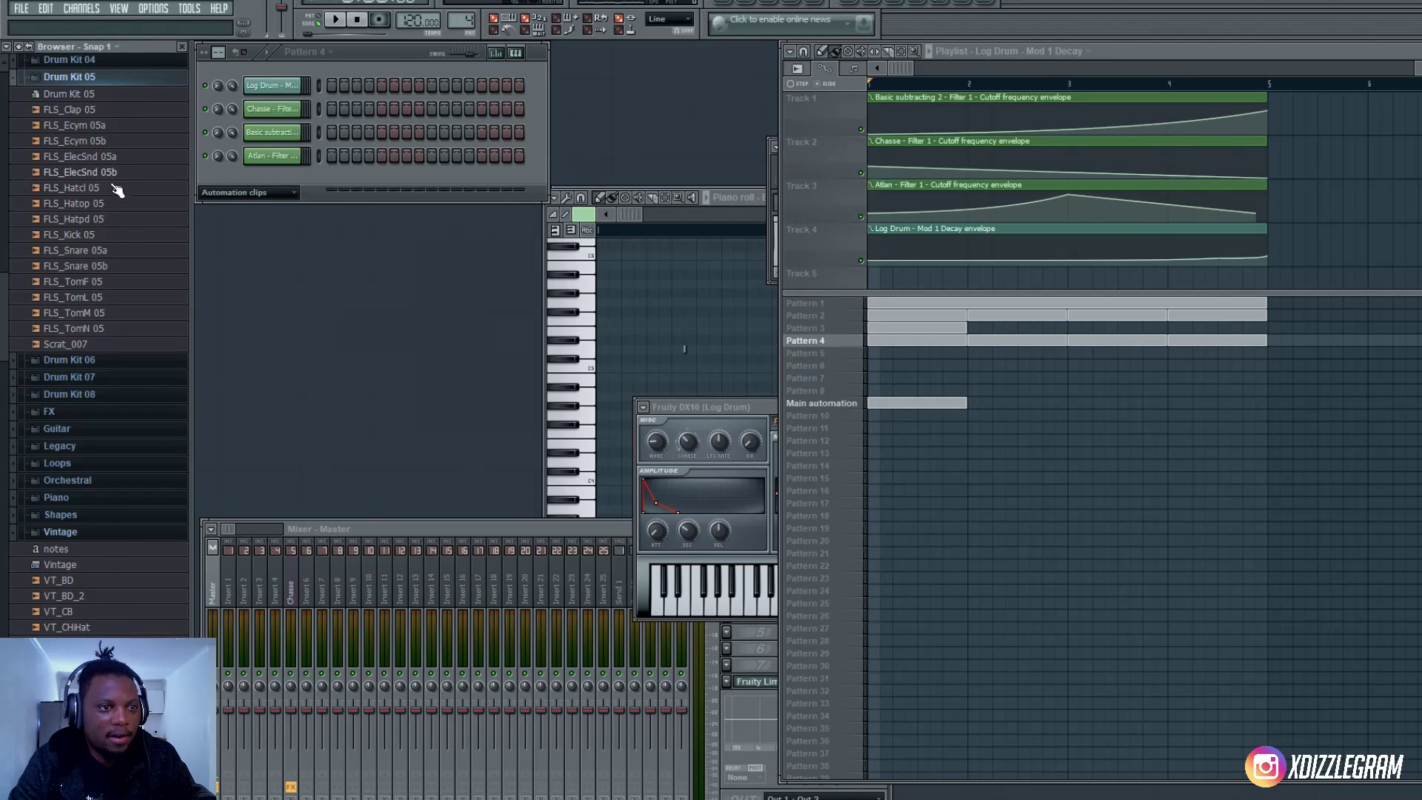
{"action": "left_click", "coordinate": [74, 60]}
{"action": "left_click", "coordinate": [107, 126]}
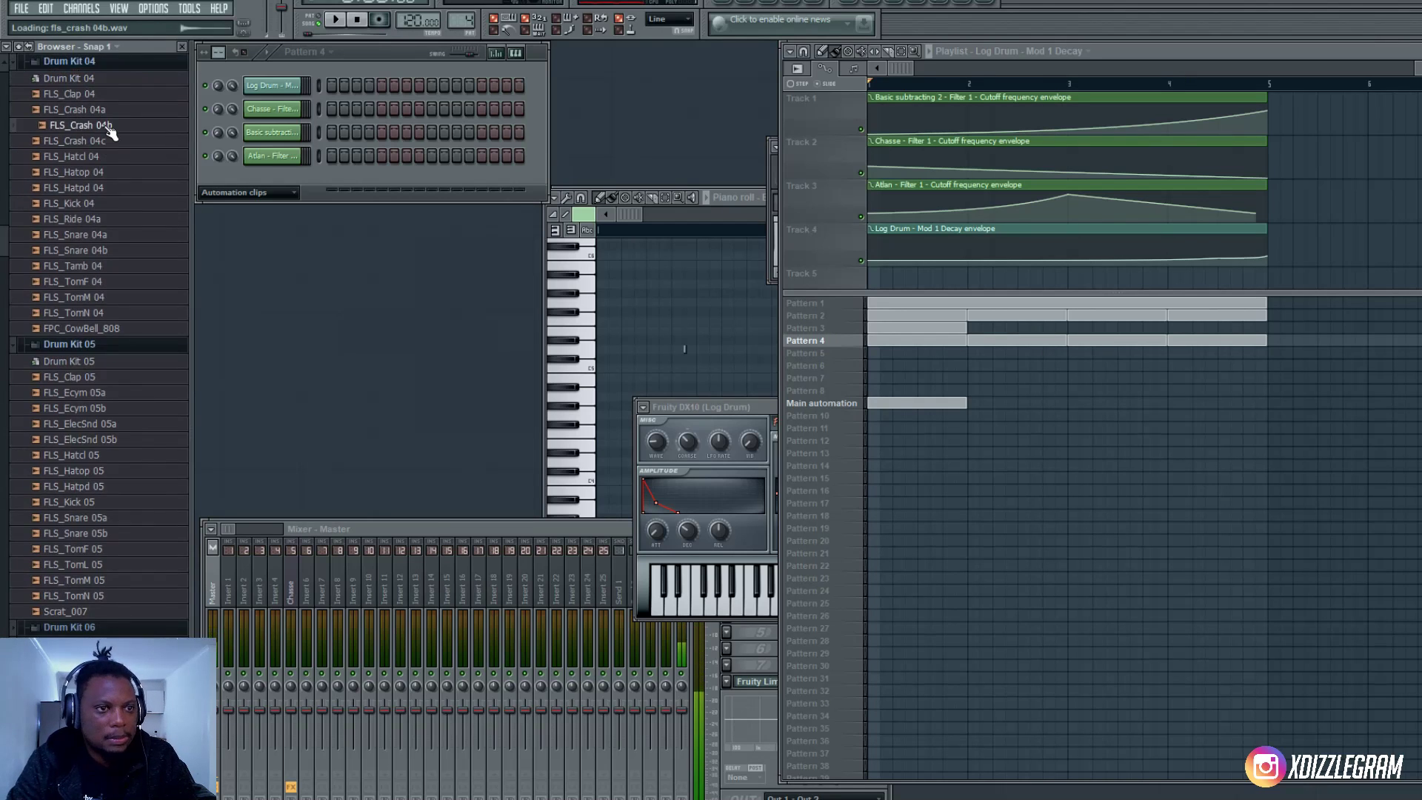
{"action": "key", "text": "Down"}
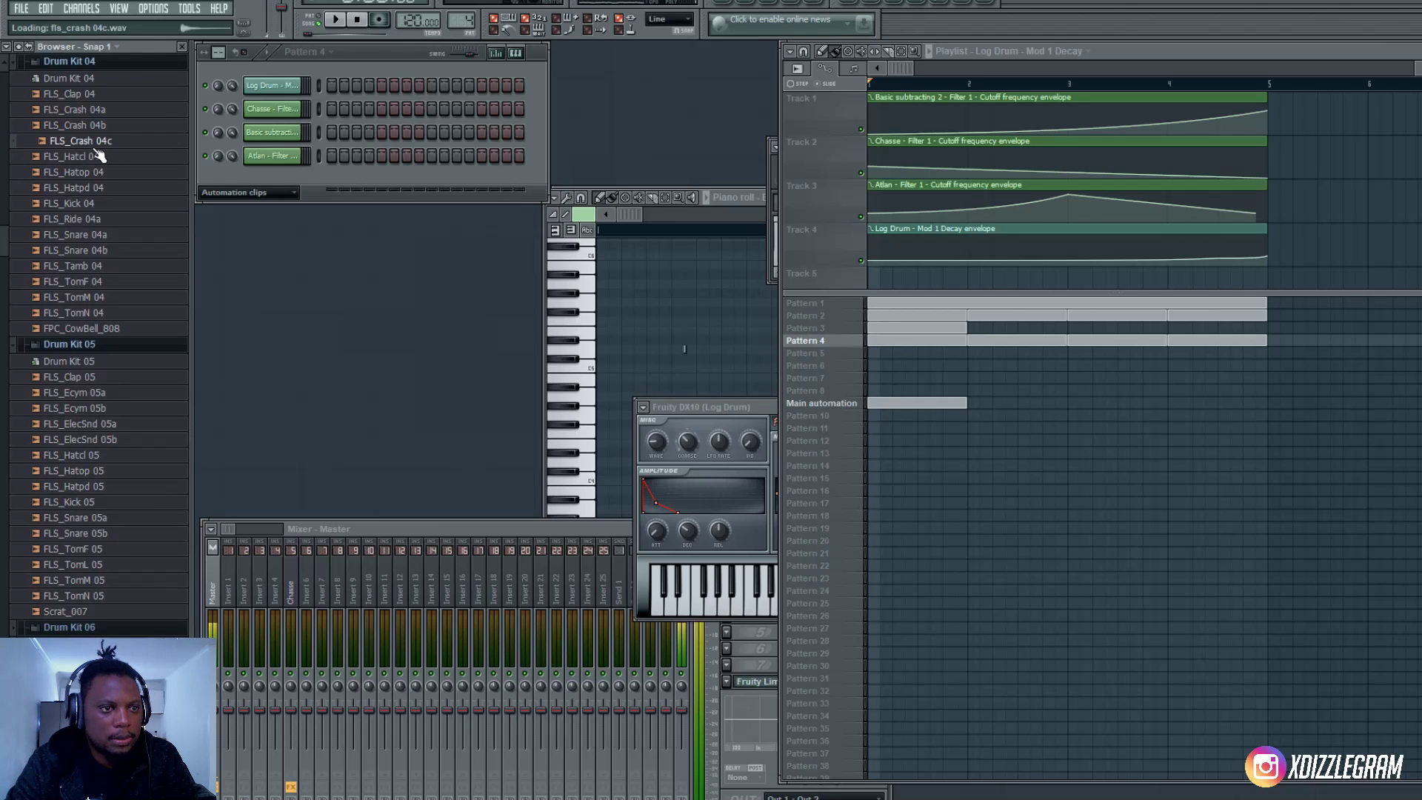
{"action": "left_click_drag", "start_coordinate": [191, 181], "coordinate": [807, 451]}
{"action": "left_click", "coordinate": [922, 282]}
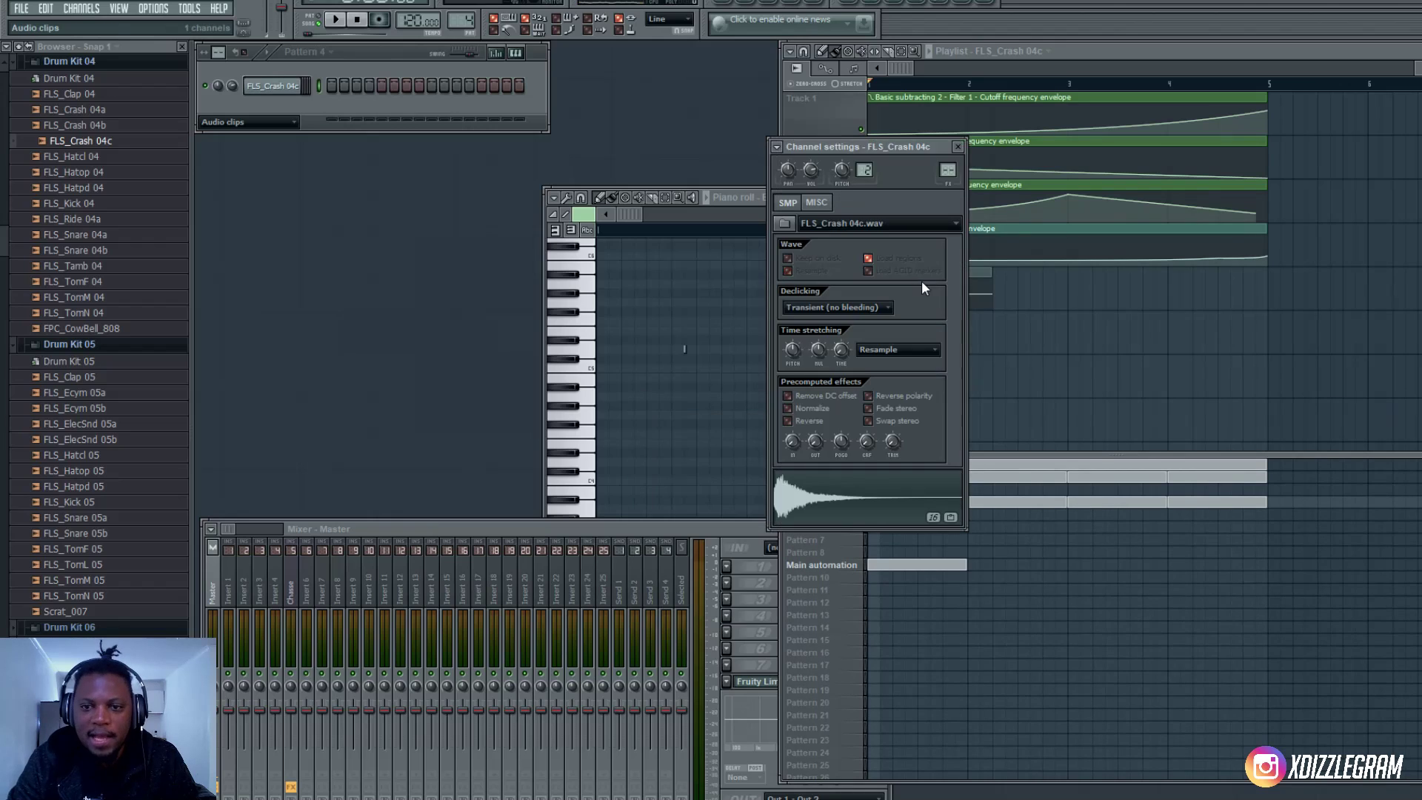
- Play the arrangement with the new crash, keeping its channel settings window clear of the playlist
{"action": "left_click_drag", "start_coordinate": [817, 146], "coordinate": [646, 102]}
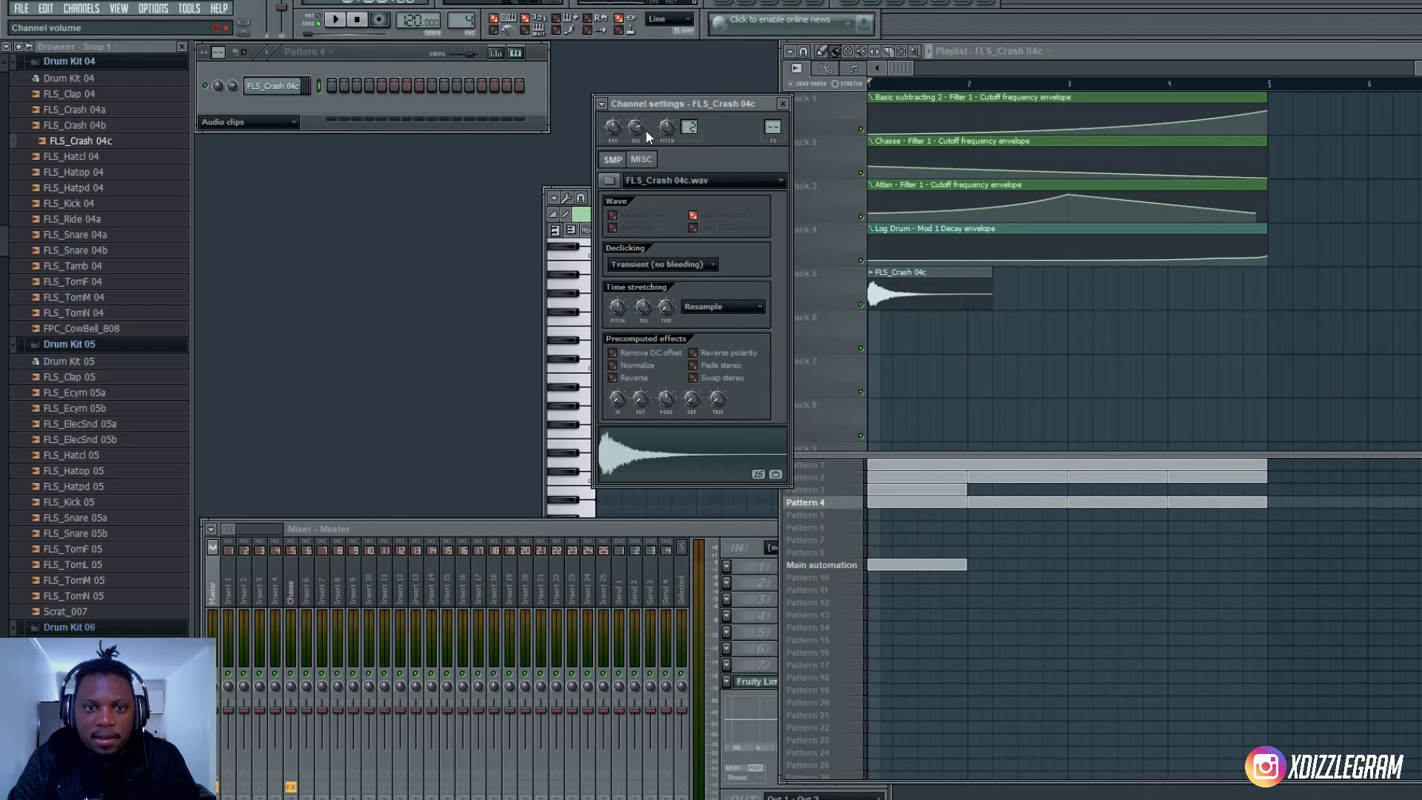
{"action": "key", "text": "space"}
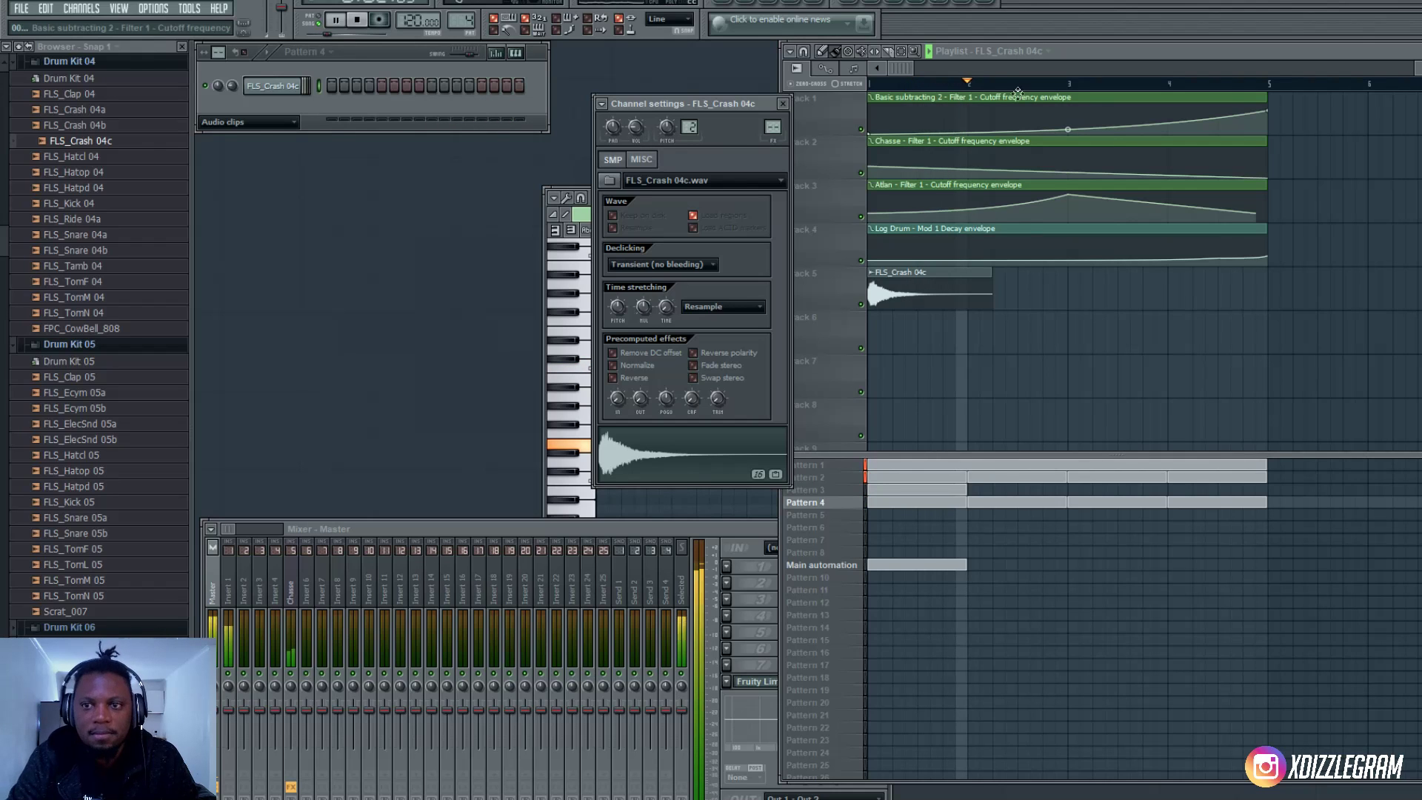
{"action": "scroll", "coordinate": [1111, 266], "scroll_direction": "down", "scroll_amount": 3}
{"action": "scroll", "coordinate": [896, 84], "scroll_direction": "down", "scroll_amount": 2}
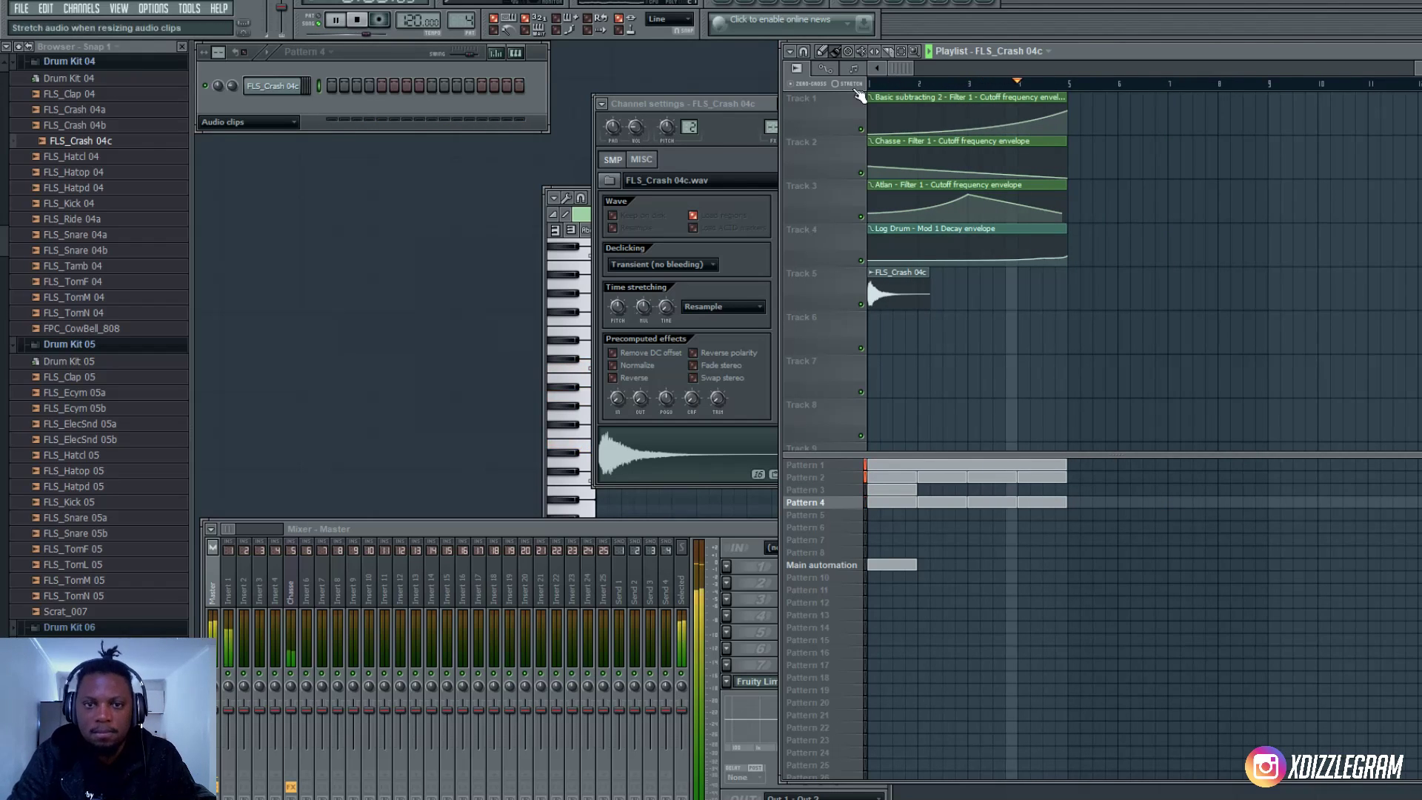
{"action": "left_click_drag", "start_coordinate": [754, 105], "coordinate": [697, 126]}
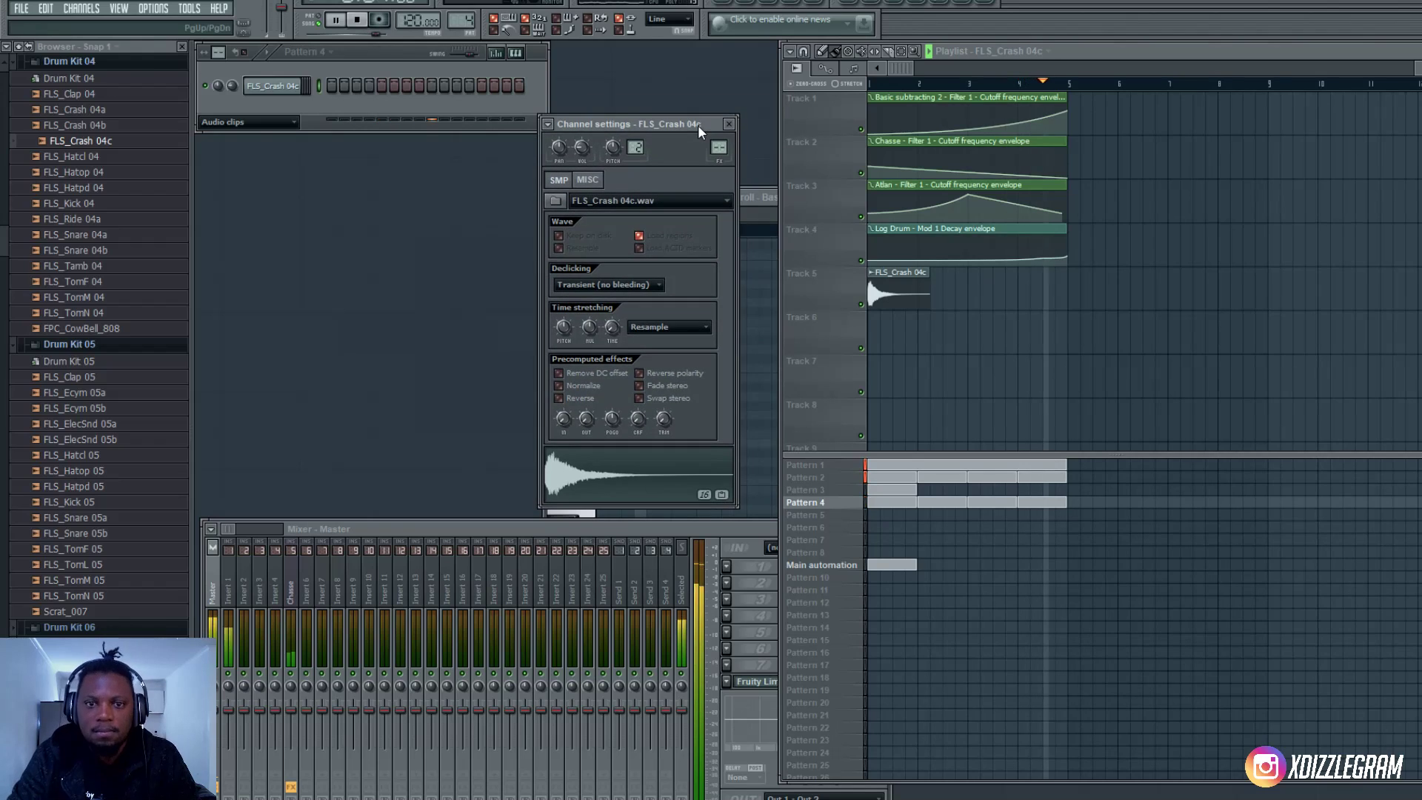
{"action": "left_click", "coordinate": [874, 263]}
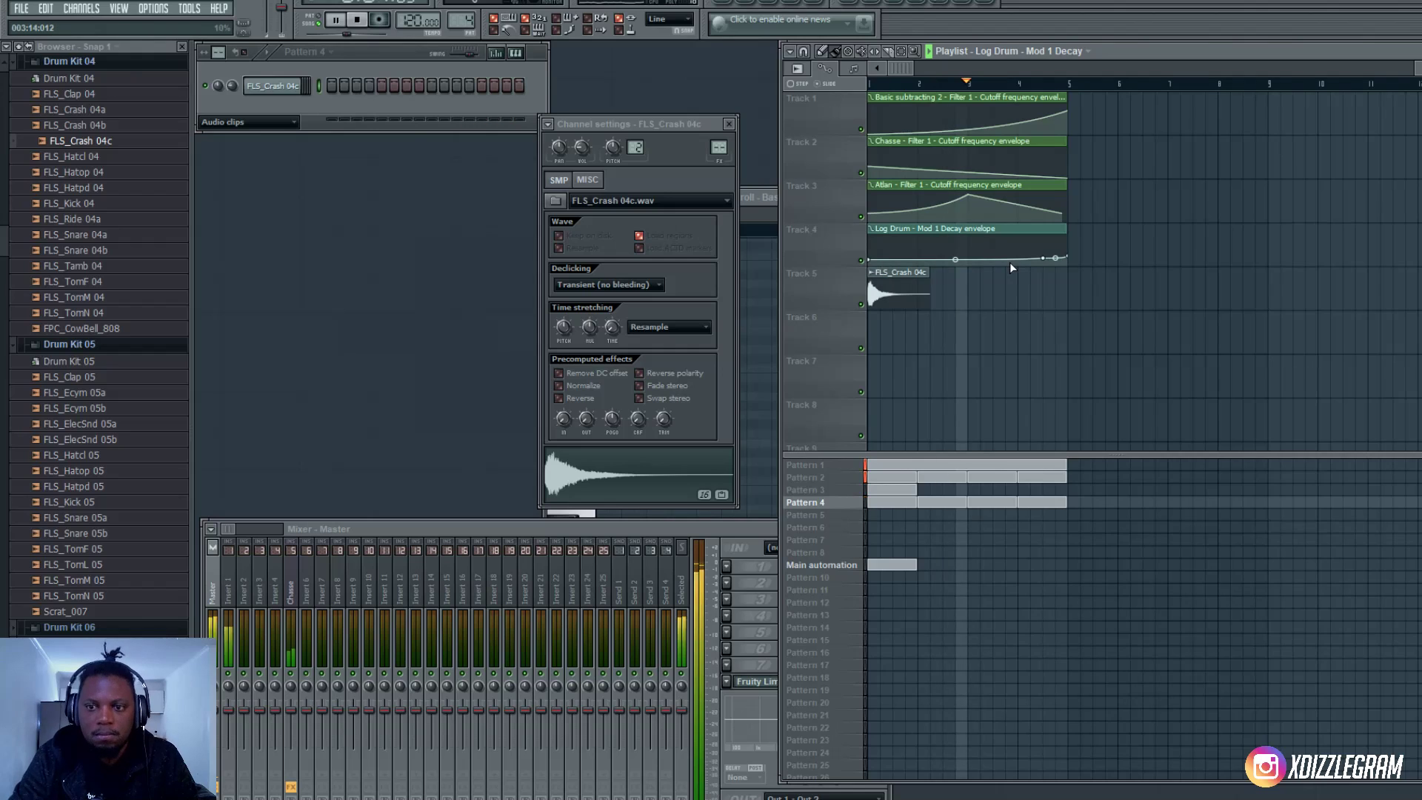
{"action": "left_click", "coordinate": [680, 142]}
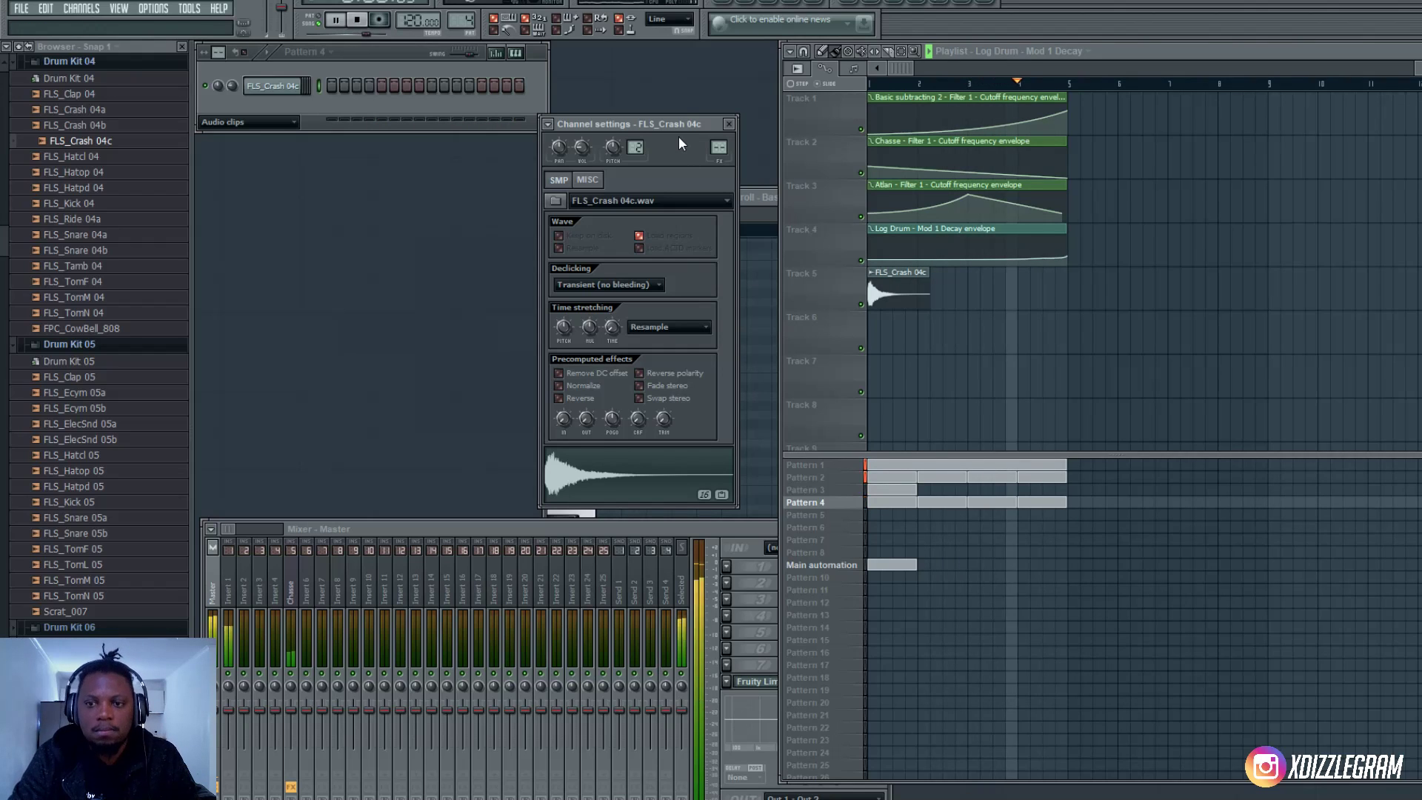
{"action": "key", "text": "space"}
- Duplicate the four-bar pattern arrangement to bar 5 and move the automation and crash clips to start at bar 5
{"action": "left_click_drag", "start_coordinate": [1095, 593], "coordinate": [1096, 469]}
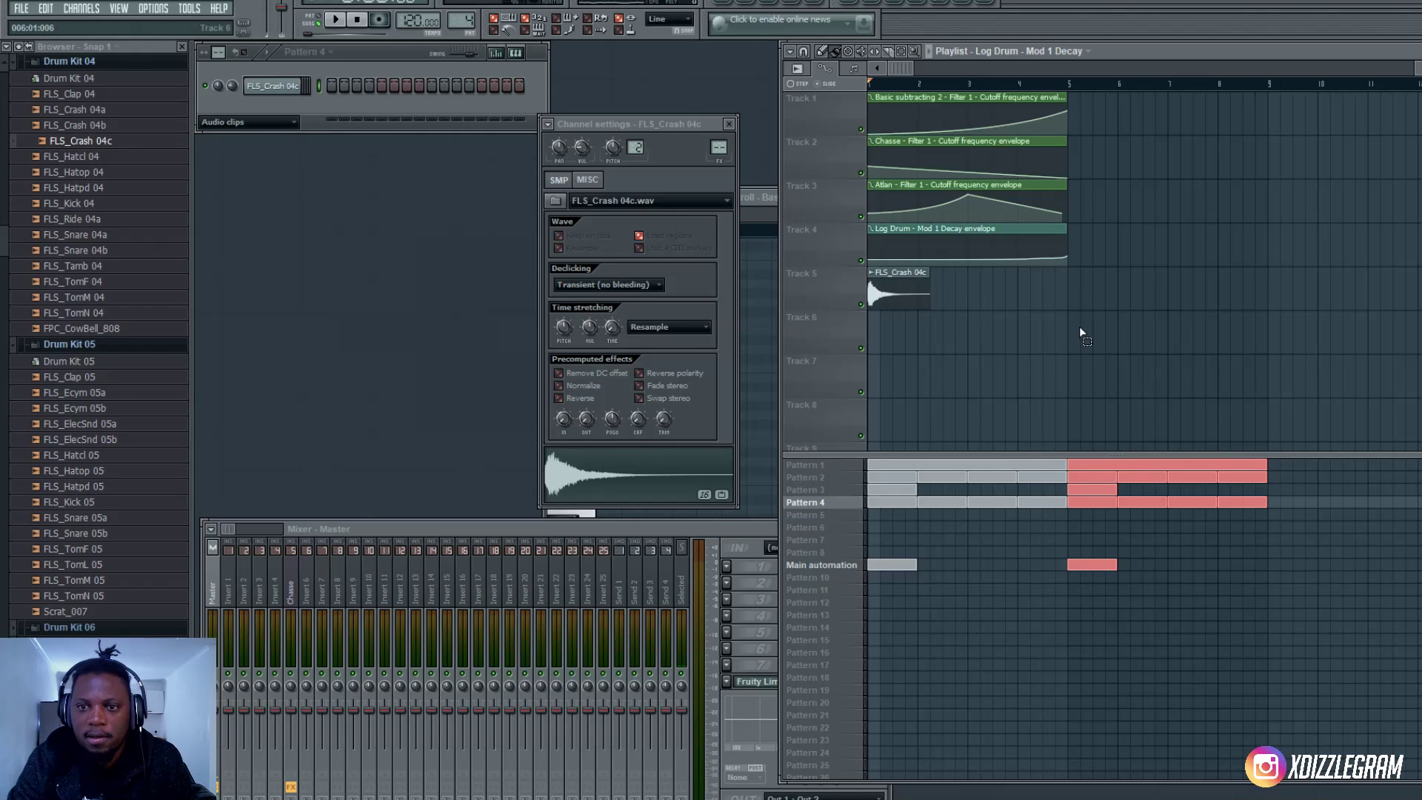
{"action": "left_click_drag", "start_coordinate": [1096, 344], "coordinate": [806, 52]}
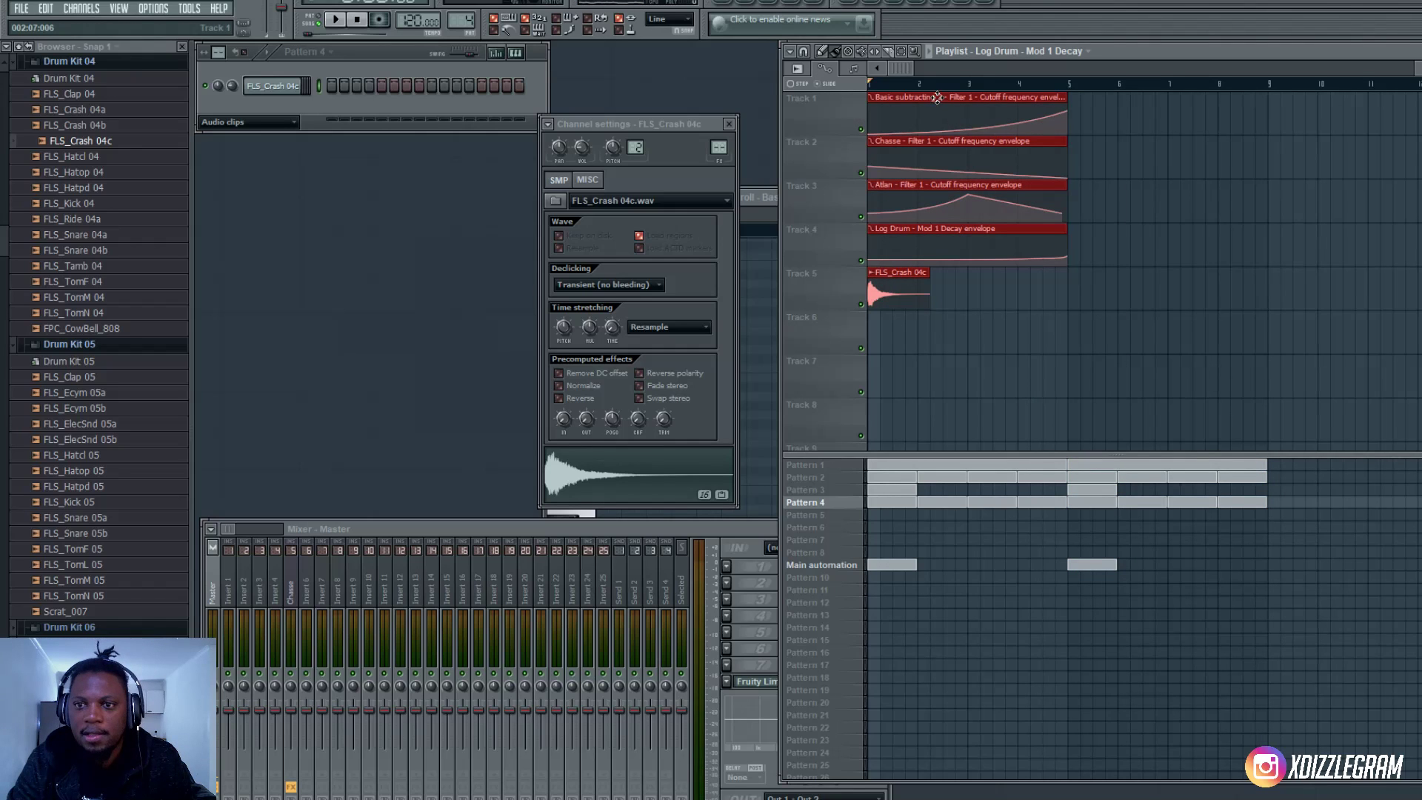
{"action": "left_click_drag", "start_coordinate": [937, 96], "coordinate": [1137, 98]}
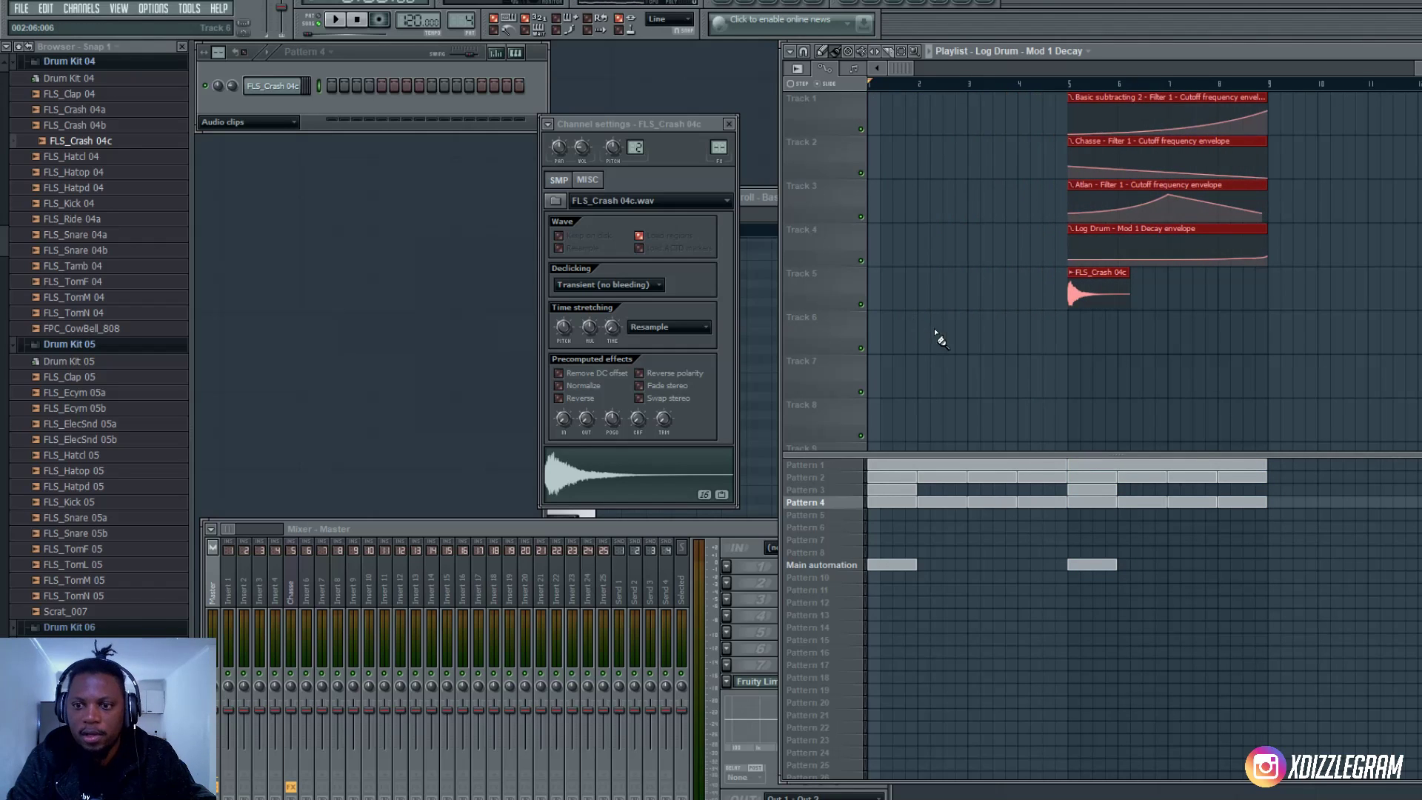
{"action": "left_click", "coordinate": [1082, 345]}
- Move the FLS_Crash 04c clip back to bar 1 on Track 5 and play the result
{"action": "left_click_drag", "start_coordinate": [1068, 294], "coordinate": [872, 294]}
{"action": "key", "text": "space"}
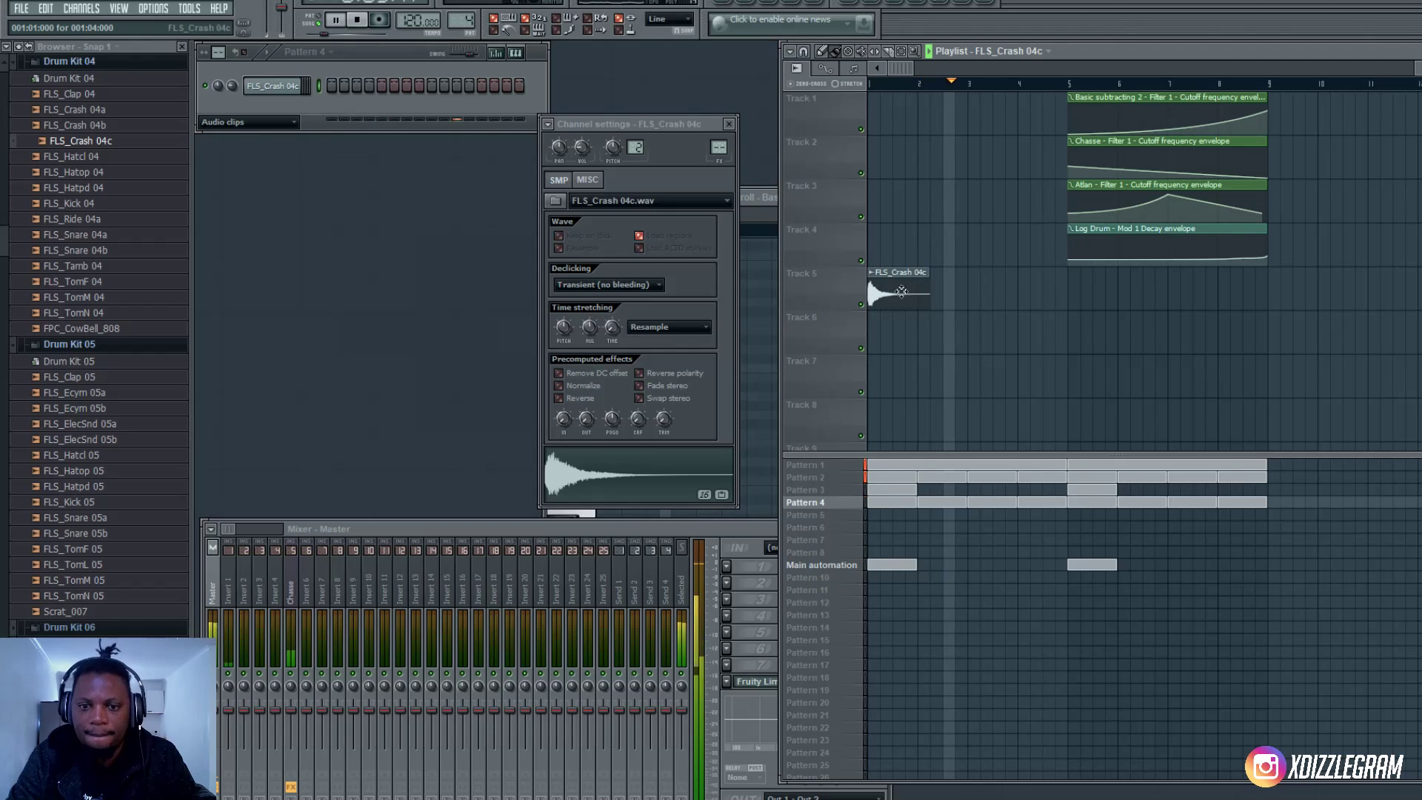
{"action": "key", "text": "space"}
- Place FLS_Crash 04a on Track 6 leading up to bar 9 and reverse the sample
{"action": "left_click", "coordinate": [101, 125]}
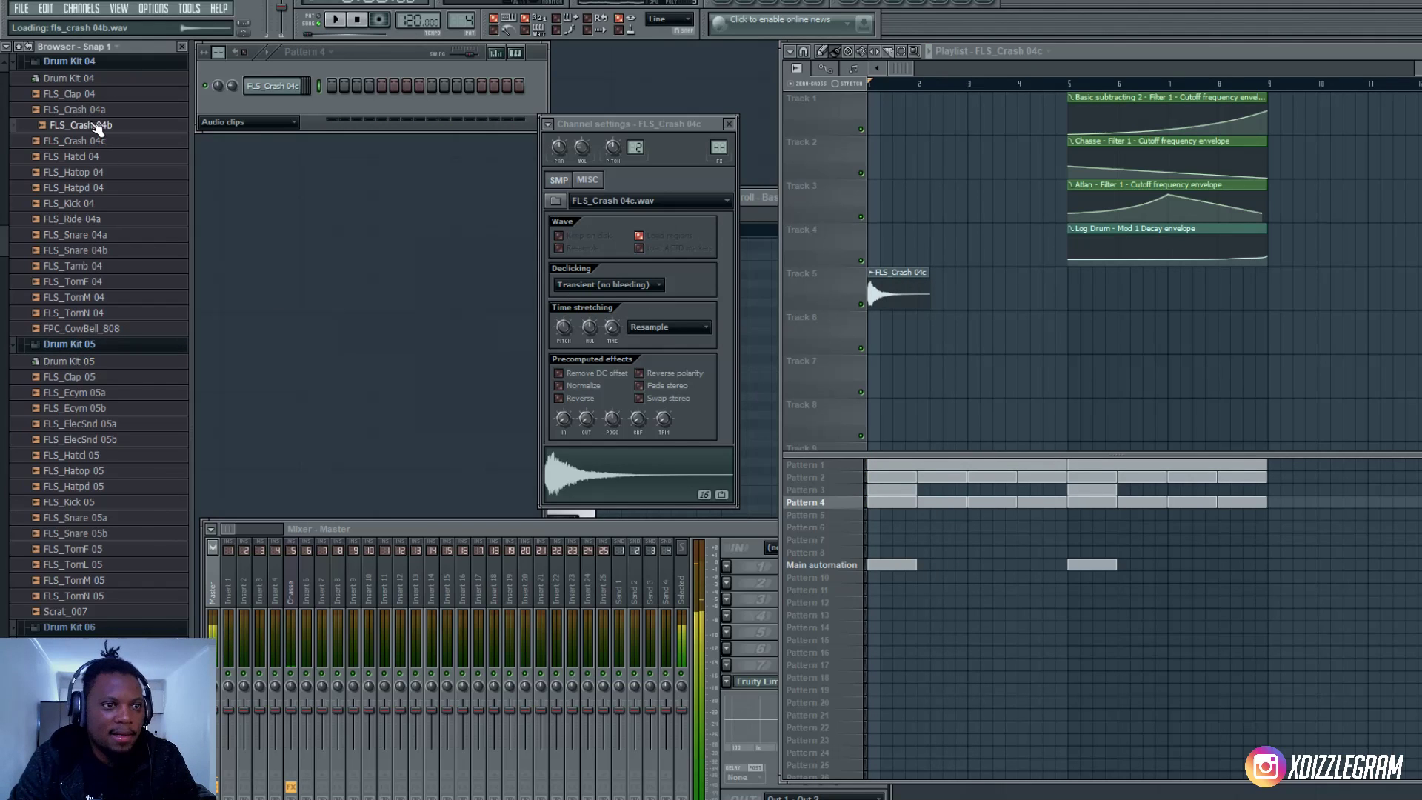
{"action": "left_click", "coordinate": [102, 111]}
{"action": "left_click_drag", "start_coordinate": [102, 118], "coordinate": [1235, 320]}
{"action": "left_click", "coordinate": [586, 399]}
{"action": "left_click", "coordinate": [610, 135]}
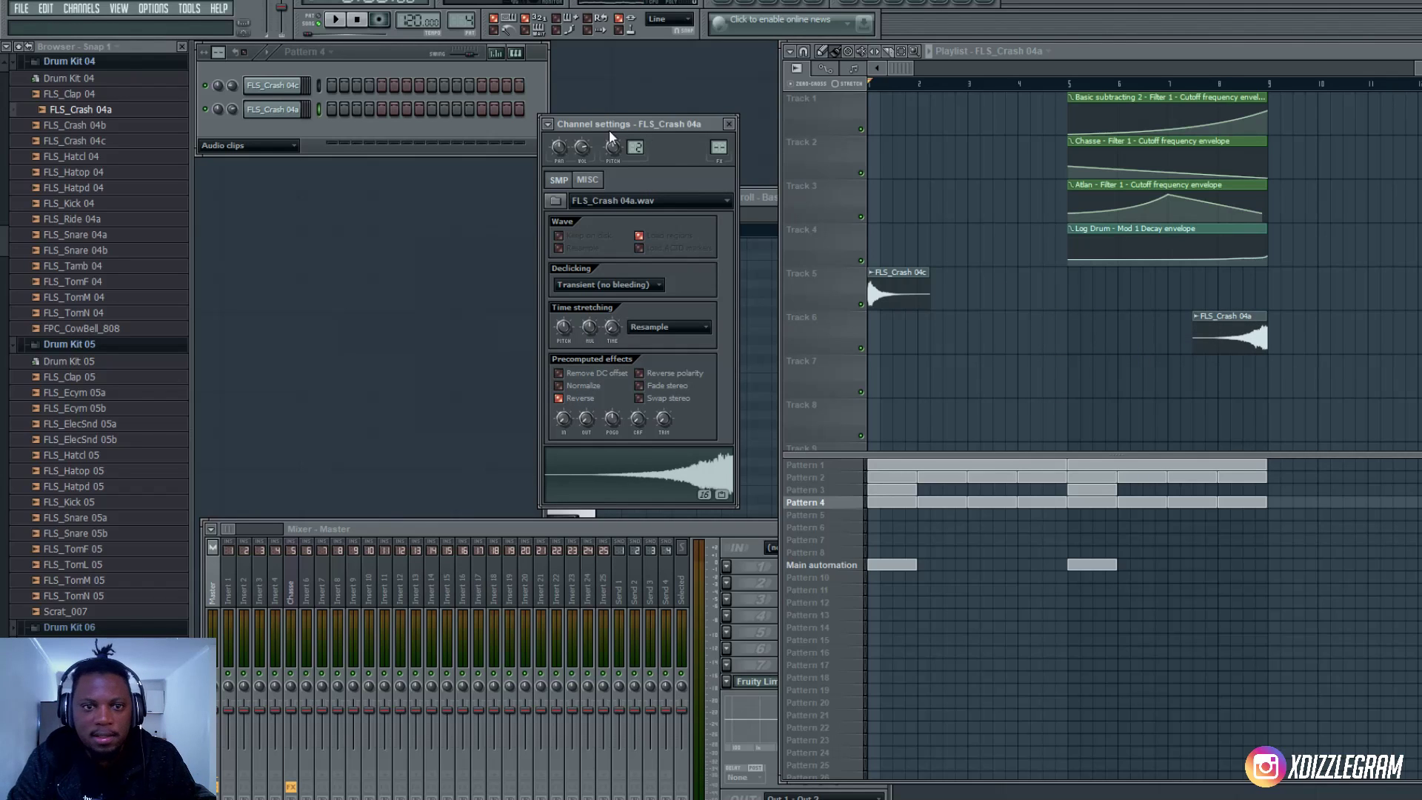
- Play the arrangement and delete the Pattern 2 block in bar 8
{"action": "key", "text": "space"}
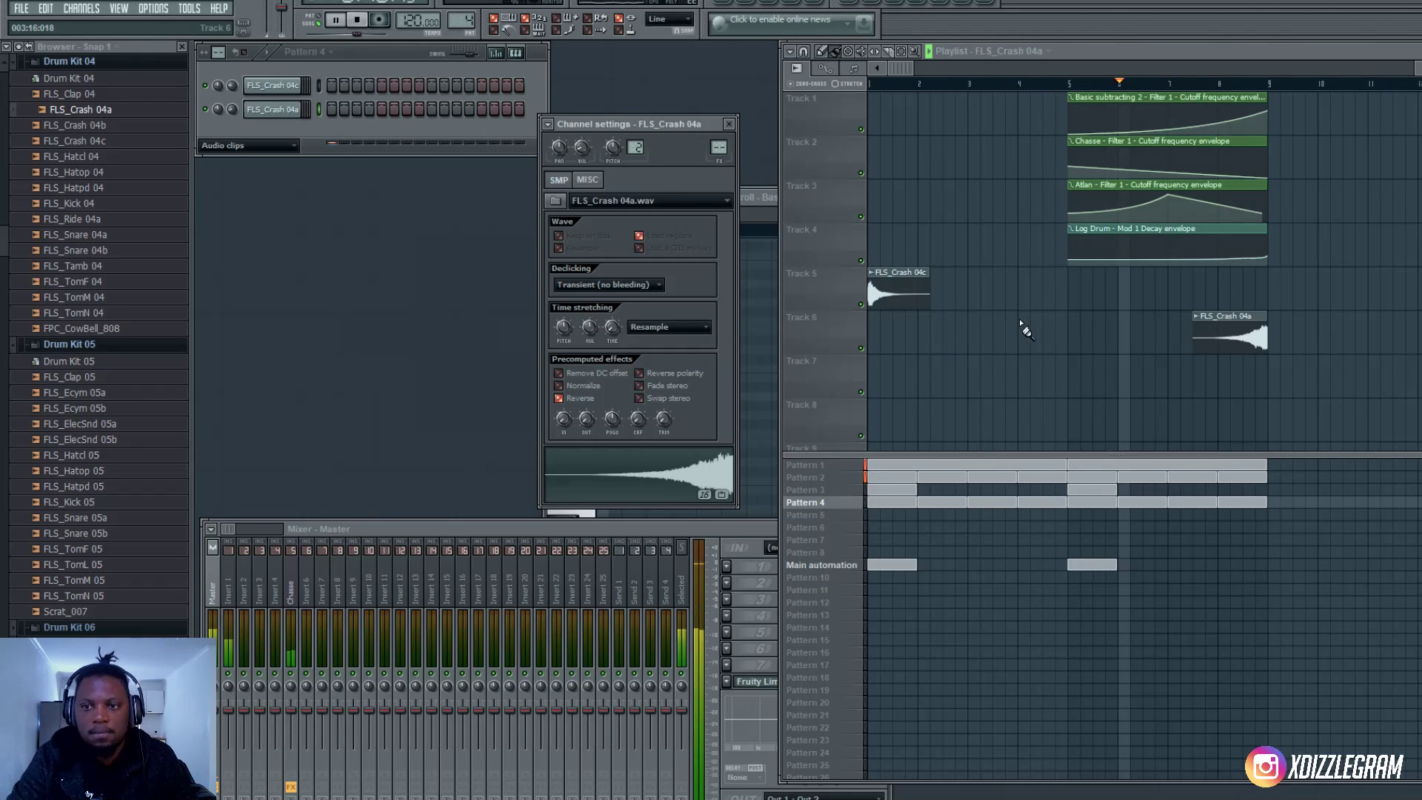
{"action": "right_click", "coordinate": [1251, 481]}
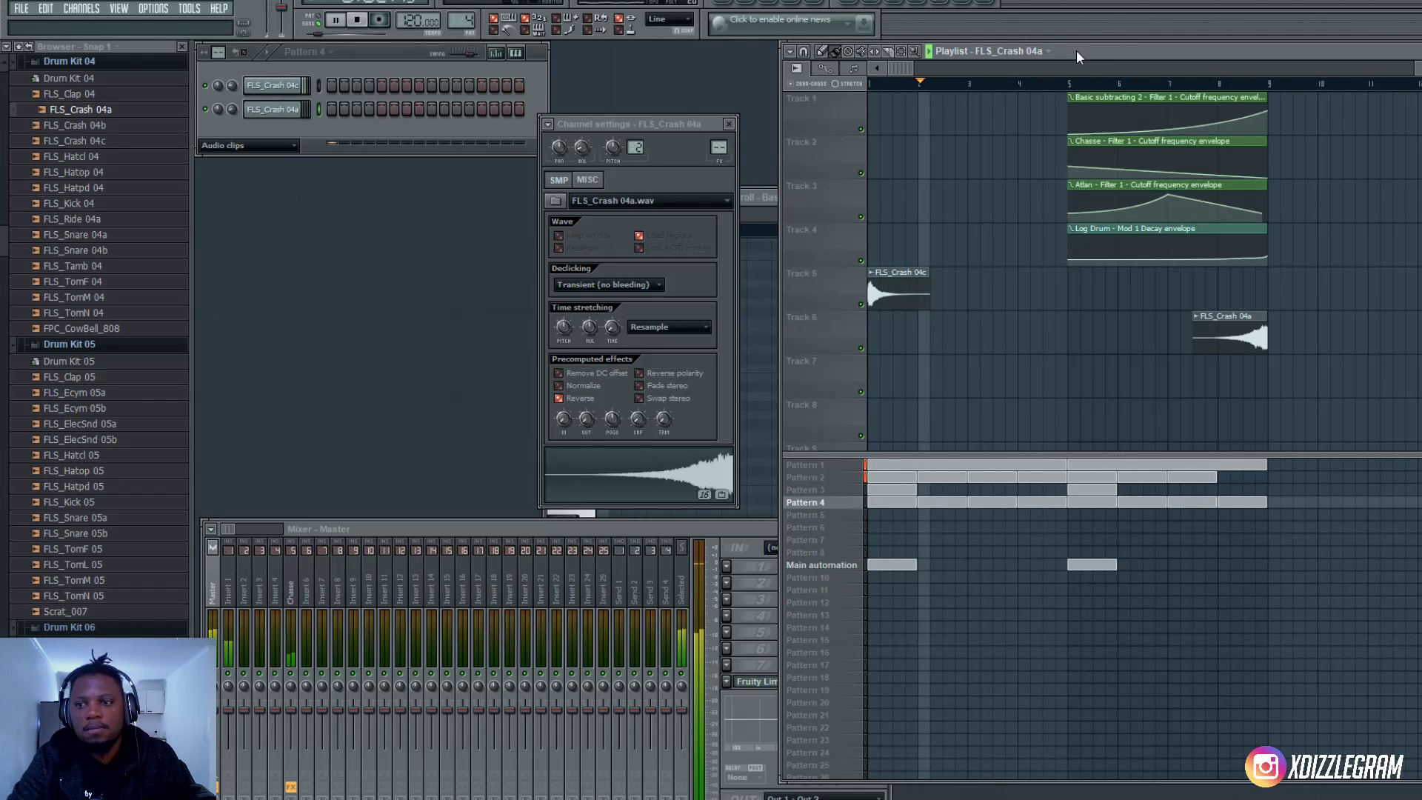
{"action": "key", "text": "space"}
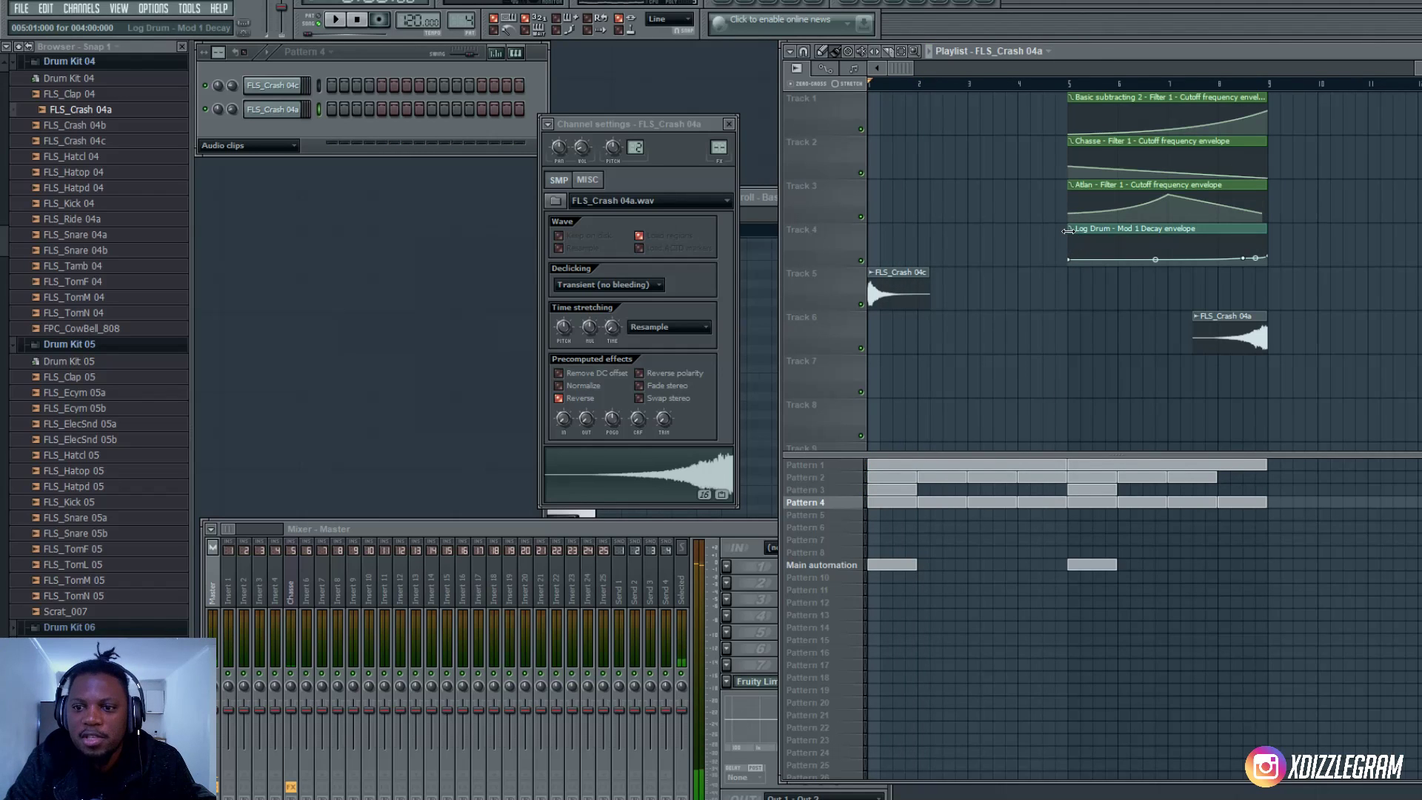
- Extend the Log Drum Mod 1 Decay clip to span from bar 1 to bar 14, stretching its curve to bar 9
{"action": "left_click_drag", "start_coordinate": [1067, 230], "coordinate": [868, 230]}
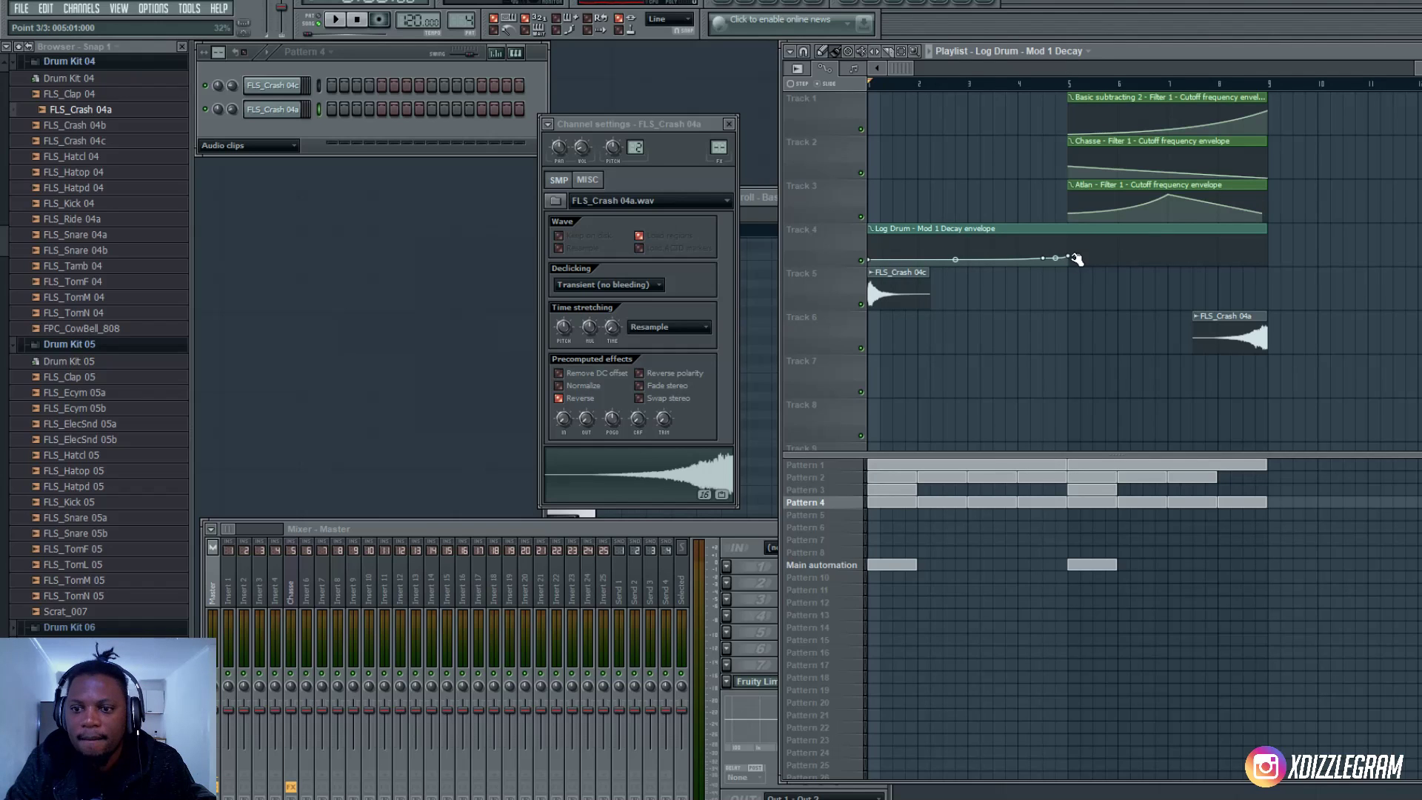
{"action": "left_click_drag", "start_coordinate": [1068, 257], "coordinate": [1168, 258]}
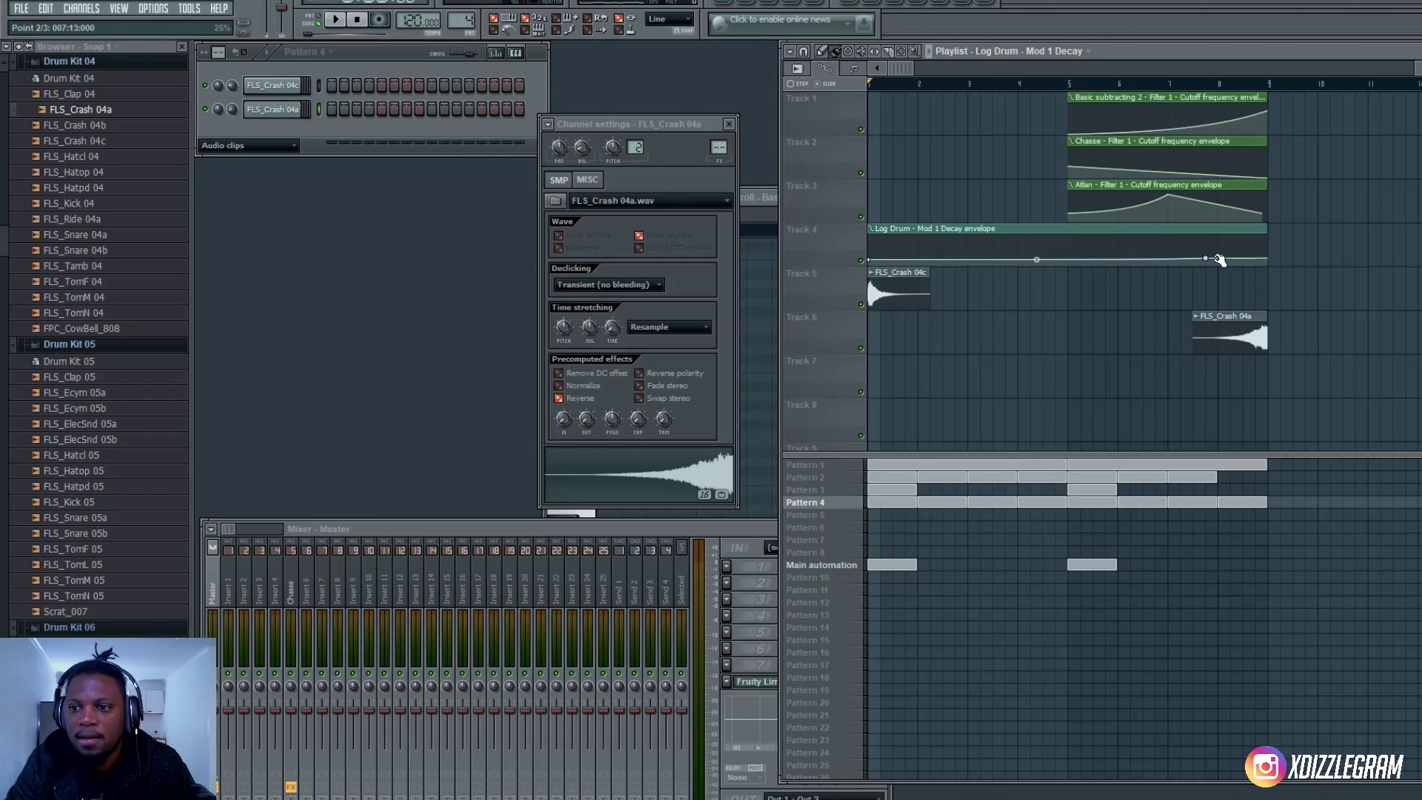
{"action": "left_click_drag", "start_coordinate": [1268, 230], "coordinate": [1392, 230]}
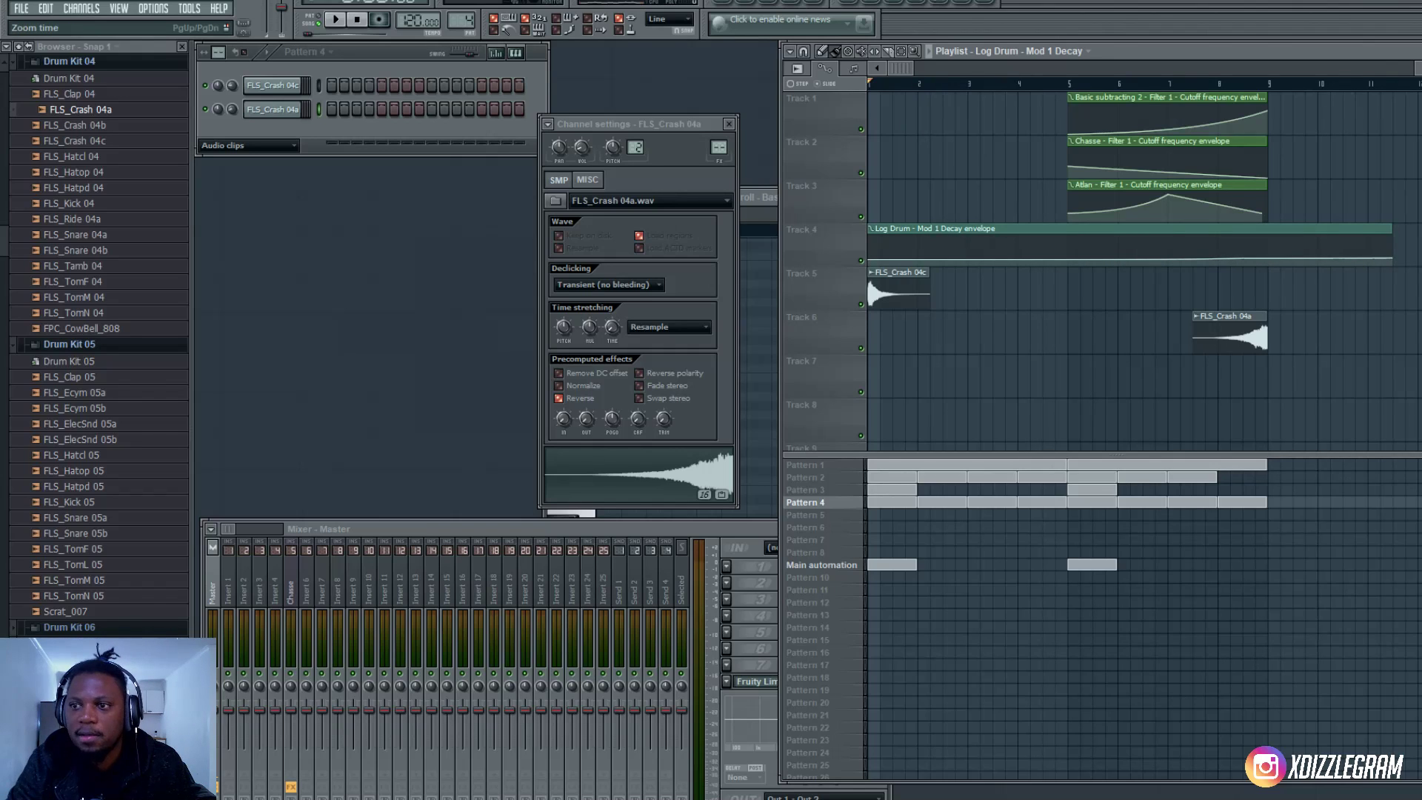
{"action": "scroll", "coordinate": [1133, 221], "scroll_direction": "down", "scroll_amount": 3}
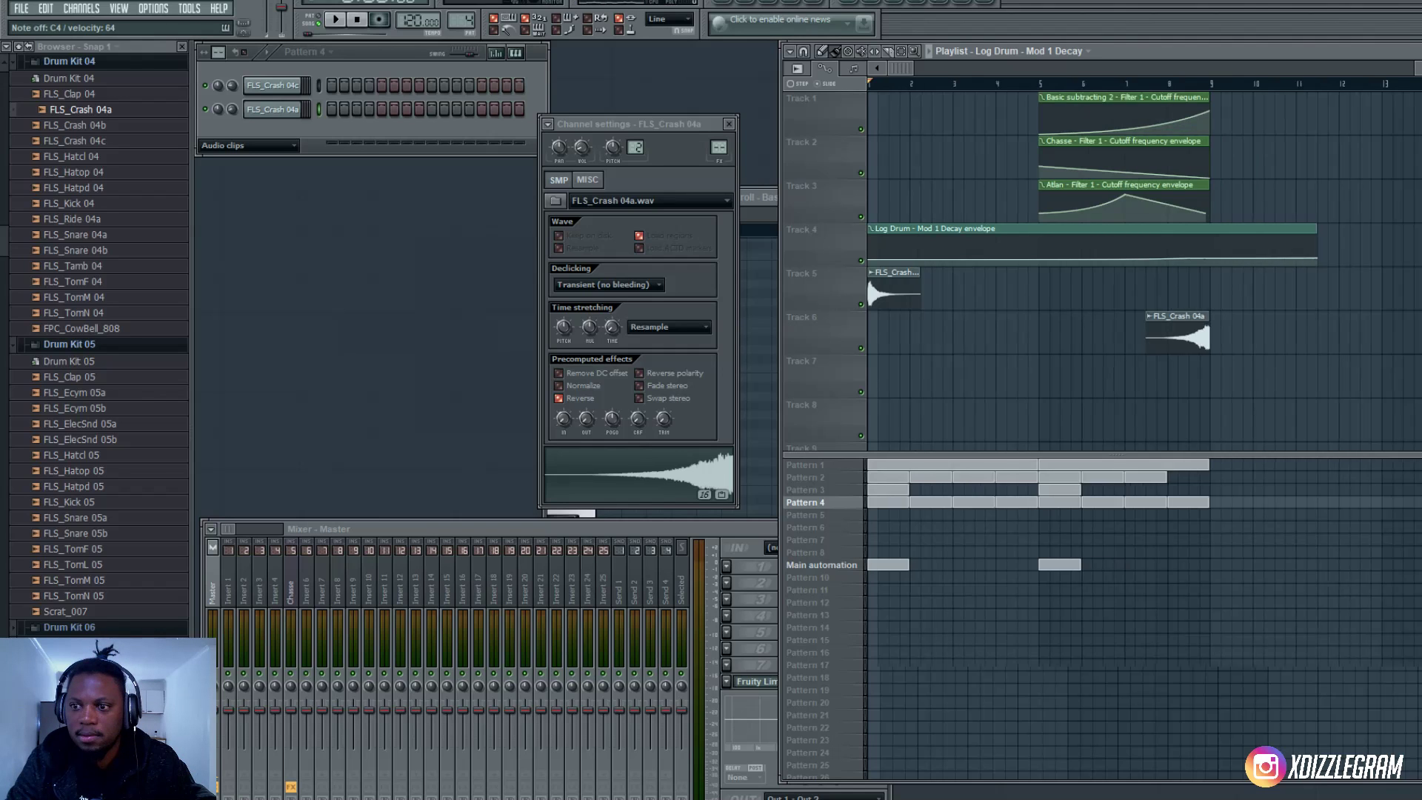
{"action": "left_click_drag", "start_coordinate": [1071, 234], "coordinate": [1111, 232]}
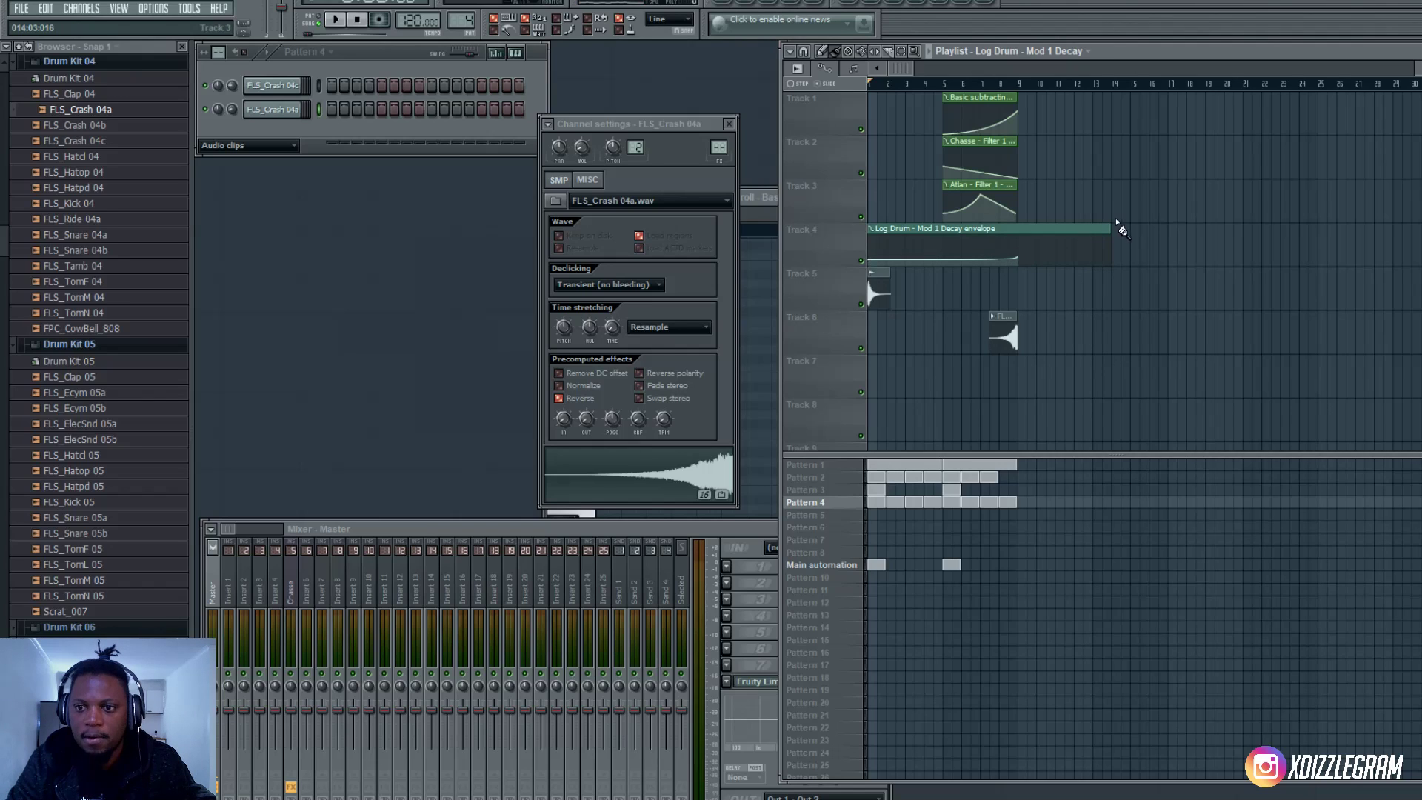
- Shorten the Log Drum Mod 1 Decay clip on Track 4 to end at bar 9 and play the arrangement
{"action": "left_click_drag", "start_coordinate": [1107, 229], "coordinate": [1047, 238]}
{"action": "key", "text": "space"}
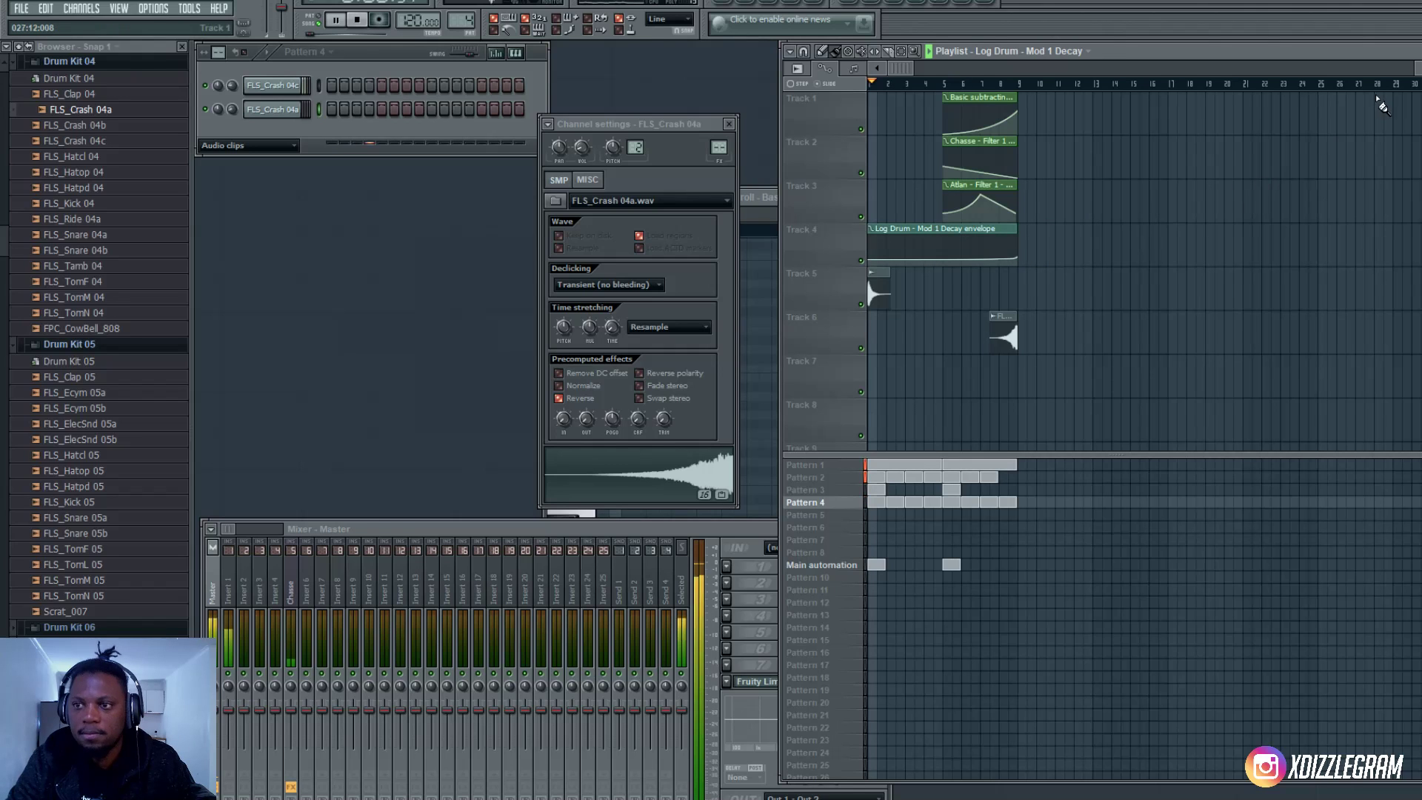
- Enlarge the playlist's pattern block area to reach just below Track 7, then stop playback
{"action": "scroll", "coordinate": [1414, 77], "scroll_direction": "up", "scroll_amount": 4}
{"action": "scroll", "coordinate": [1414, 77], "scroll_direction": "down", "scroll_amount": 2}
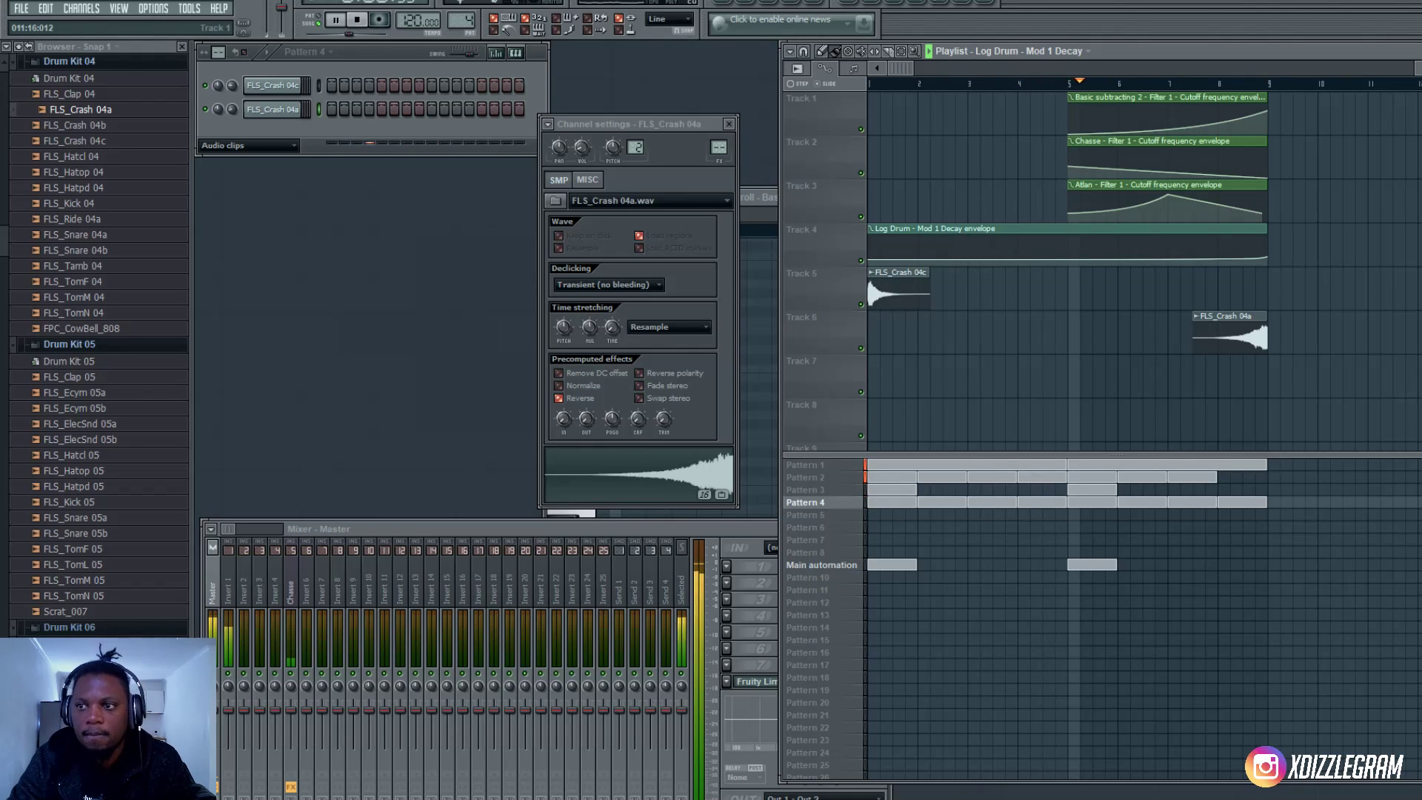
{"action": "scroll", "coordinate": [1140, 266], "scroll_direction": "down", "scroll_amount": 5}
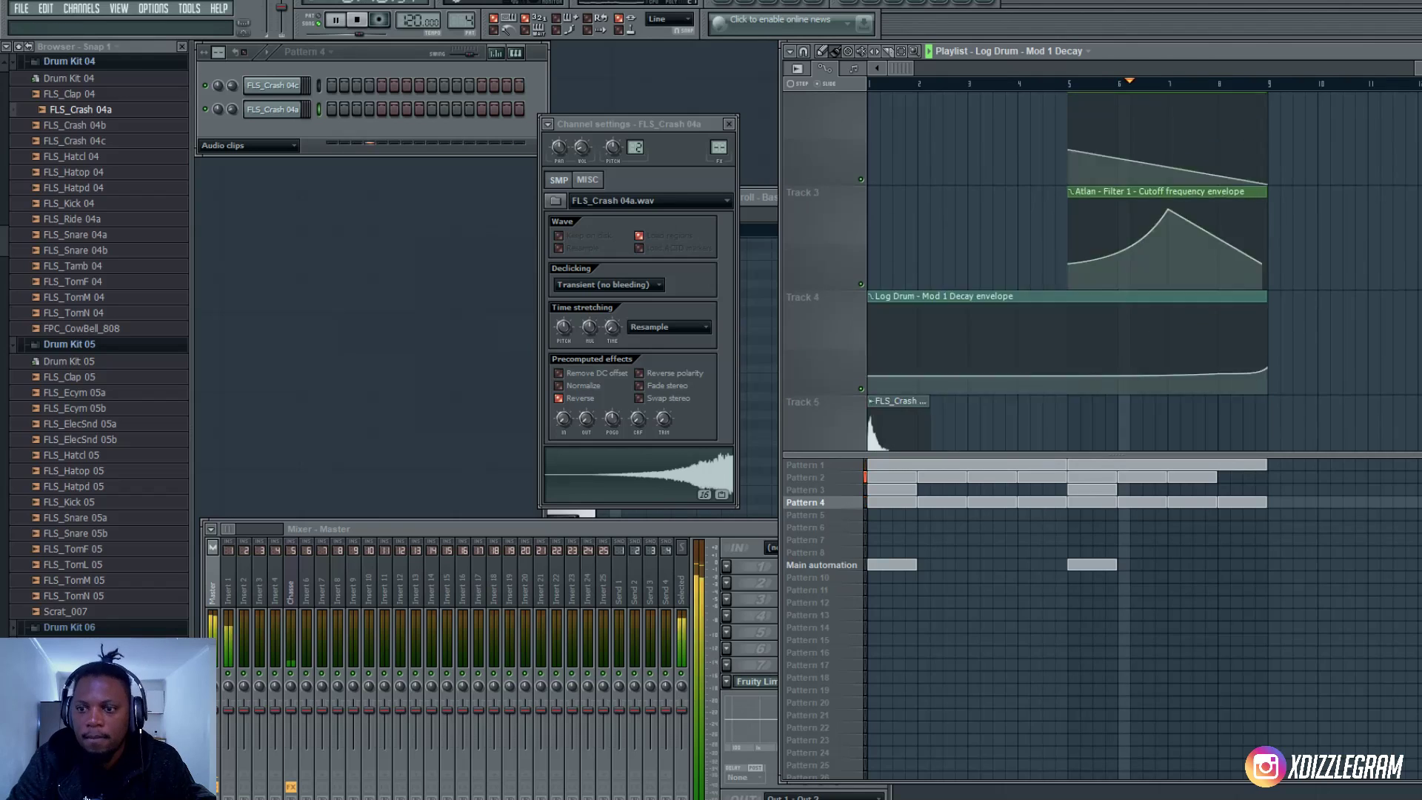
{"action": "scroll", "coordinate": [926, 357], "scroll_direction": "up", "scroll_amount": 8}
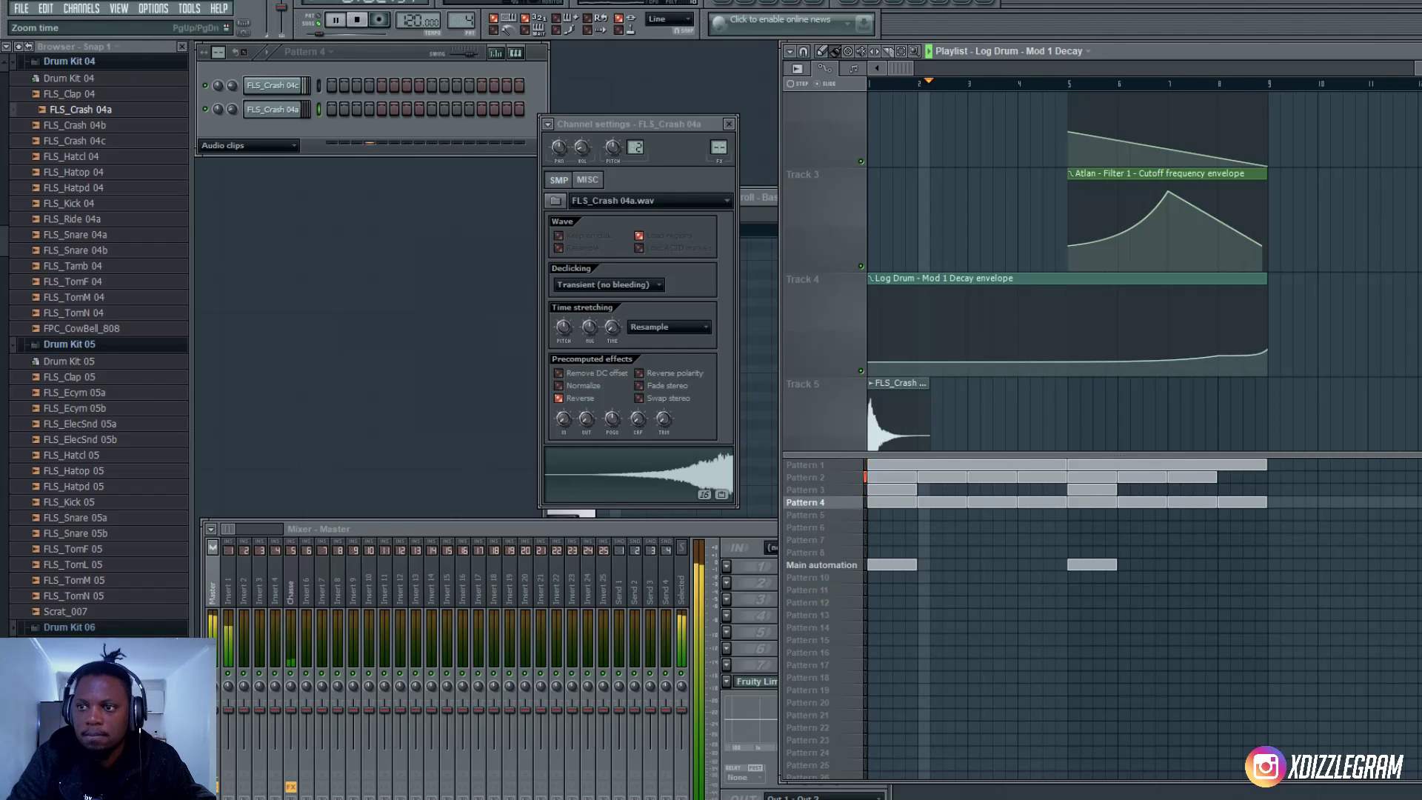
{"action": "scroll", "coordinate": [1066, 267], "scroll_direction": "down", "scroll_amount": 5}
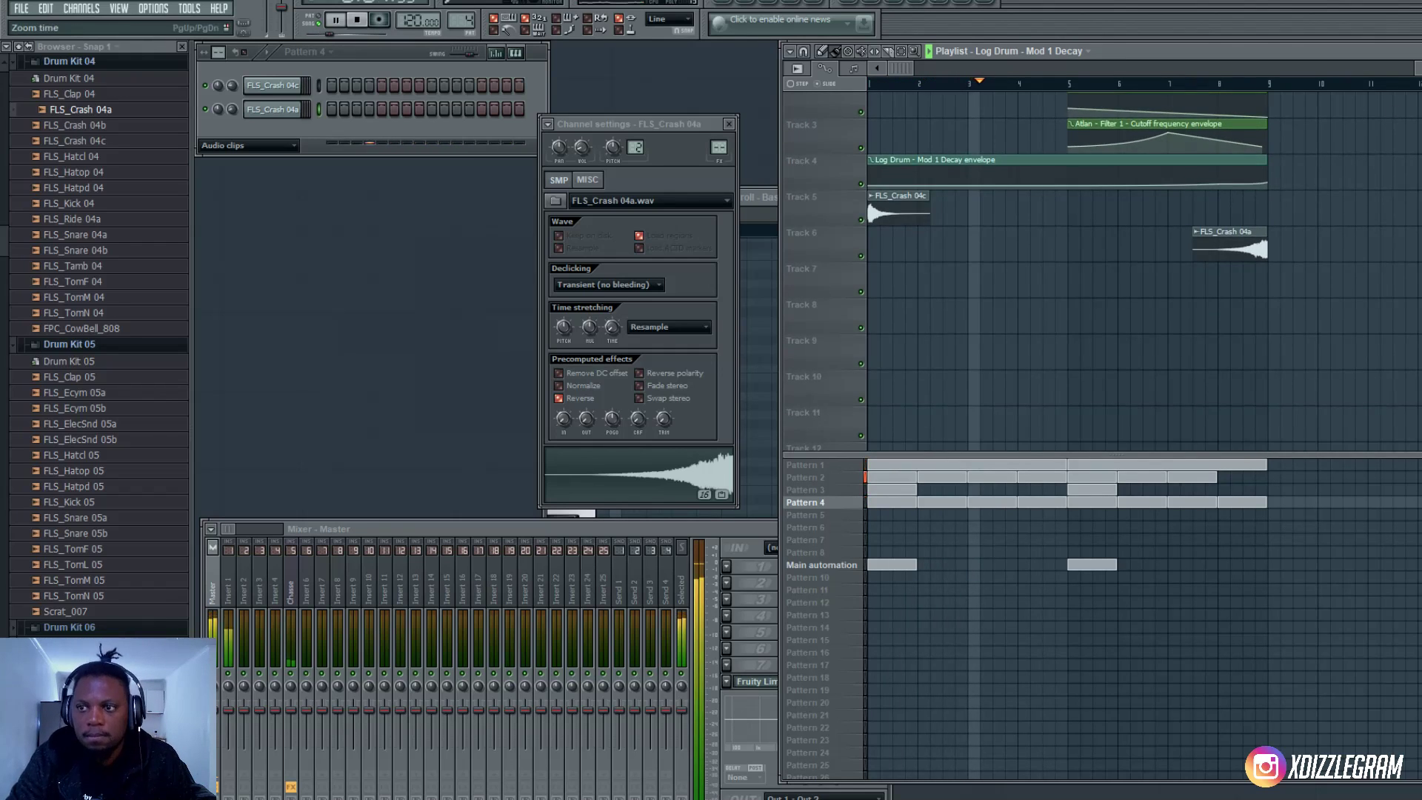
{"action": "scroll", "coordinate": [1260, 158], "scroll_direction": "down", "scroll_amount": 4}
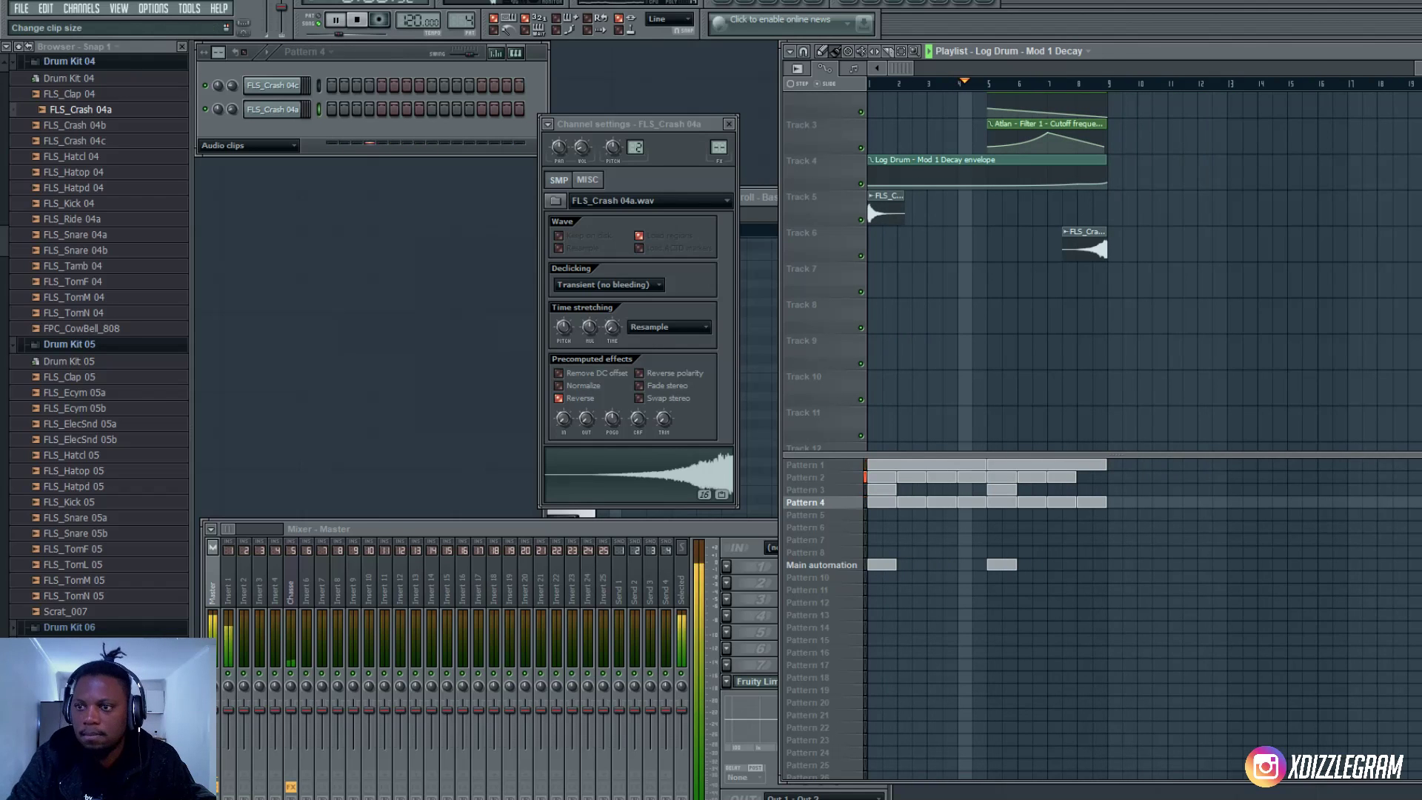
{"action": "scroll", "coordinate": [1261, 159], "scroll_direction": "up", "scroll_amount": 2}
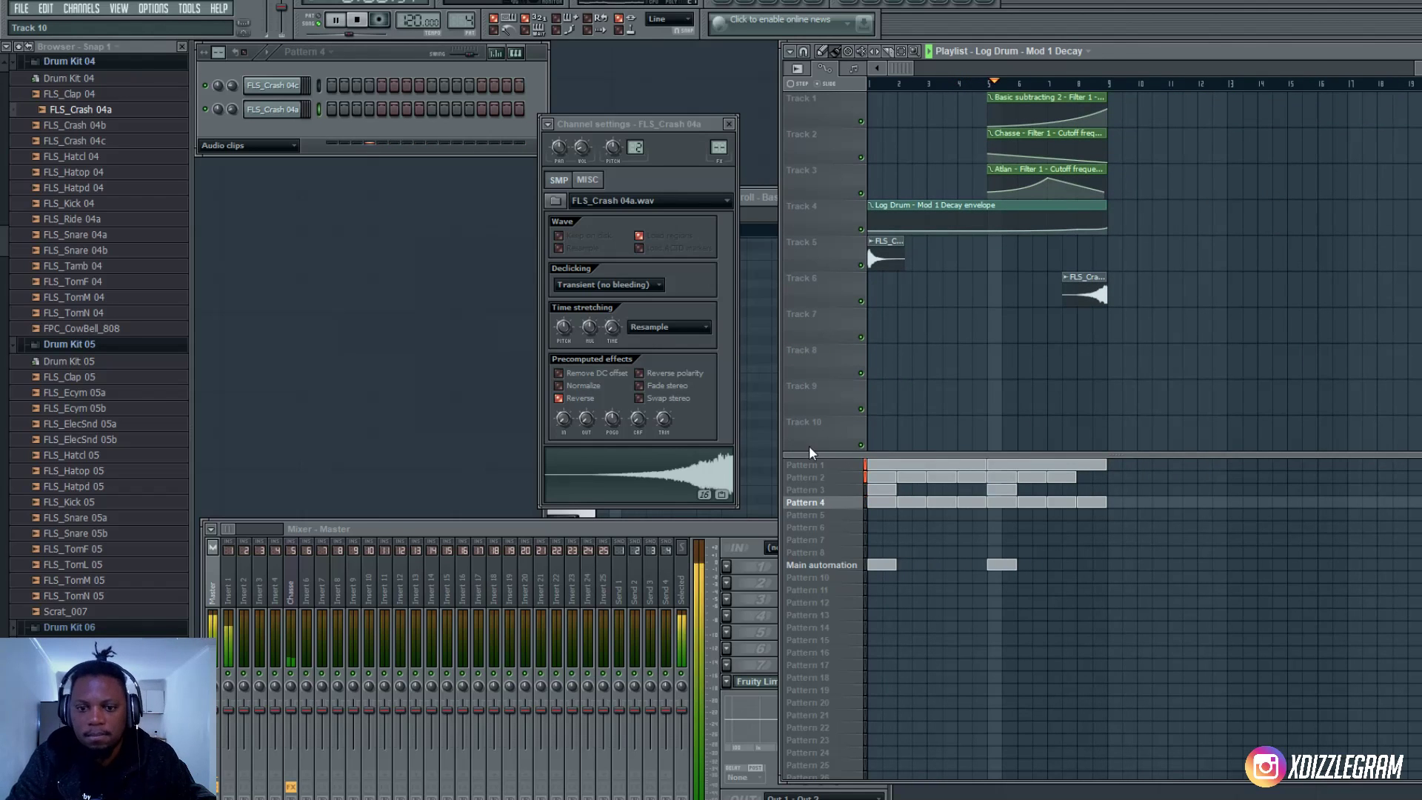
{"action": "left_click_drag", "start_coordinate": [811, 454], "coordinate": [813, 348]}
{"action": "key", "text": "space"}
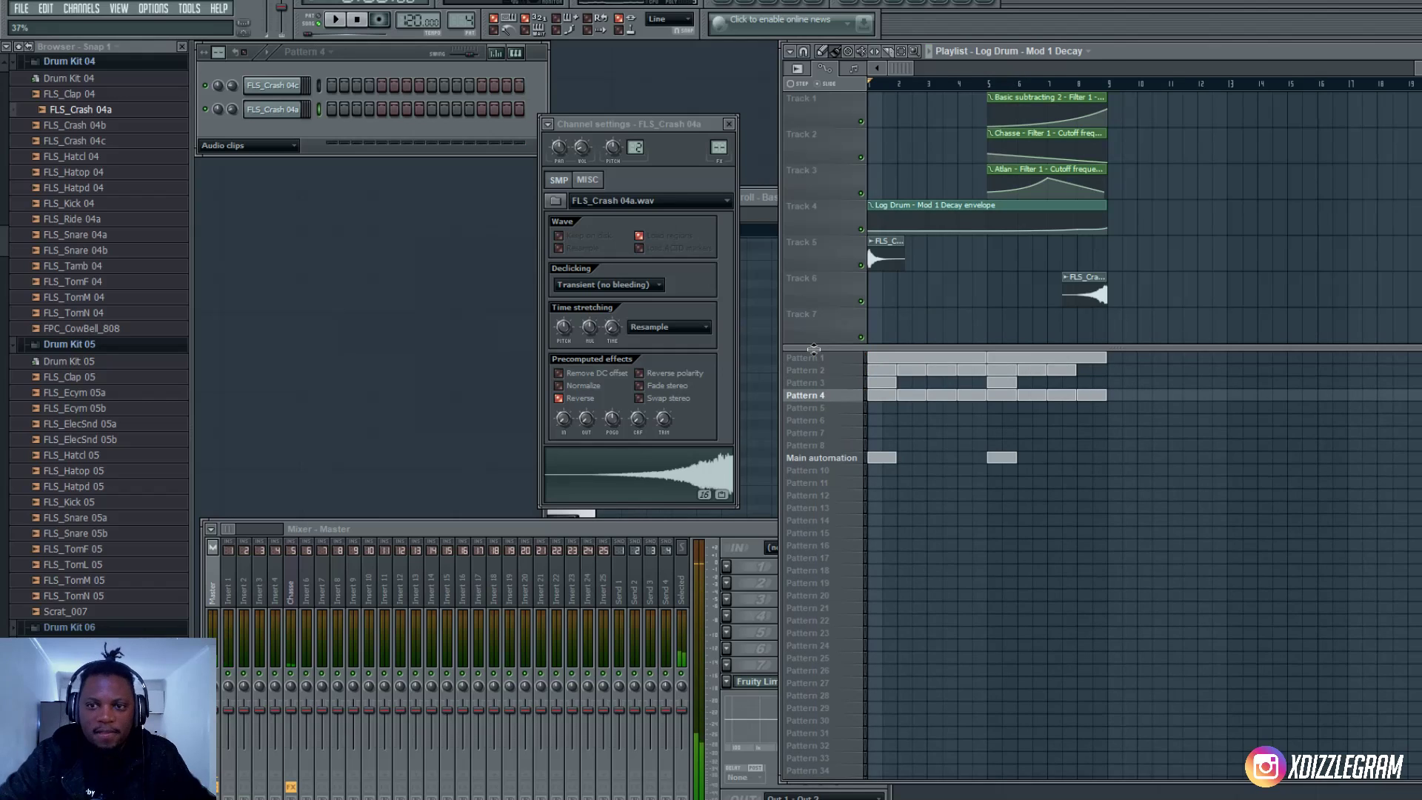